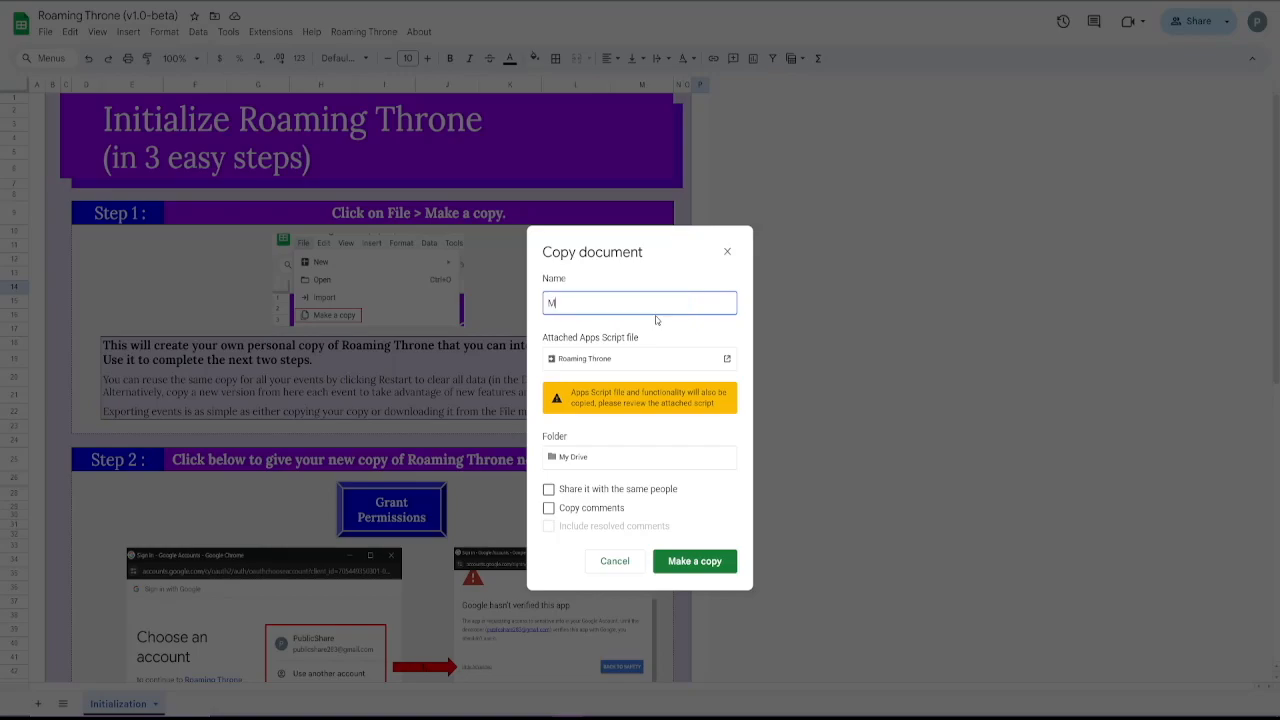
Name the document copy MyNewTournament and create it in My Drive
text(he)
key(BackSpace)
key(BackSpace)
key(BackSpace)
text(NewTournamnet)
click(729, 560)
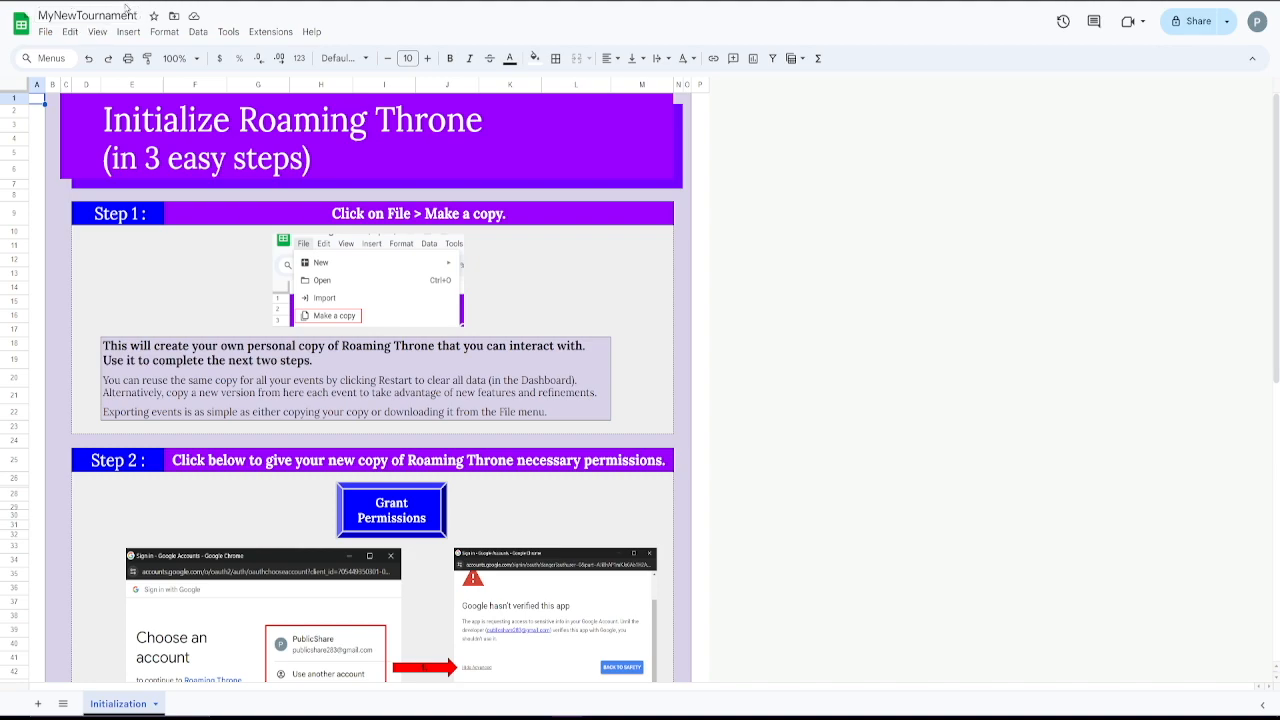
Rename the copied spreadsheet as "My New Tournament 24/01/01"
click(67, 15)
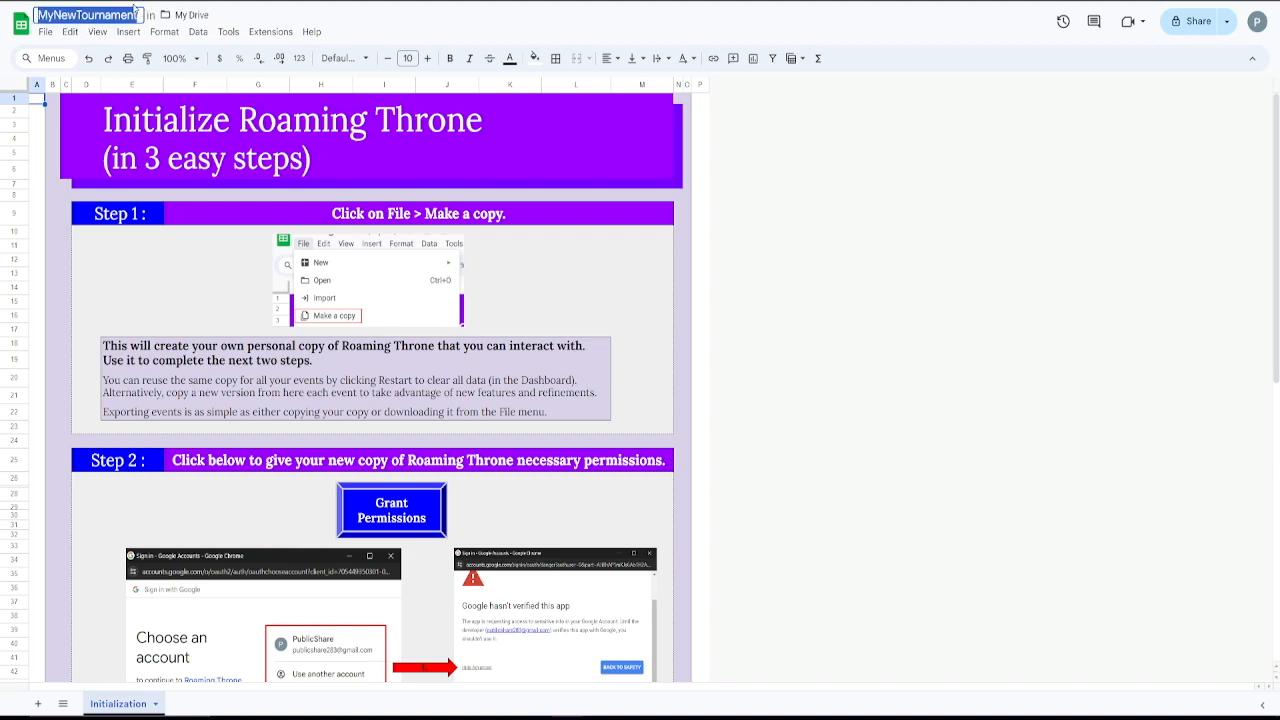
key(Home)
key(Right)
key(Right)
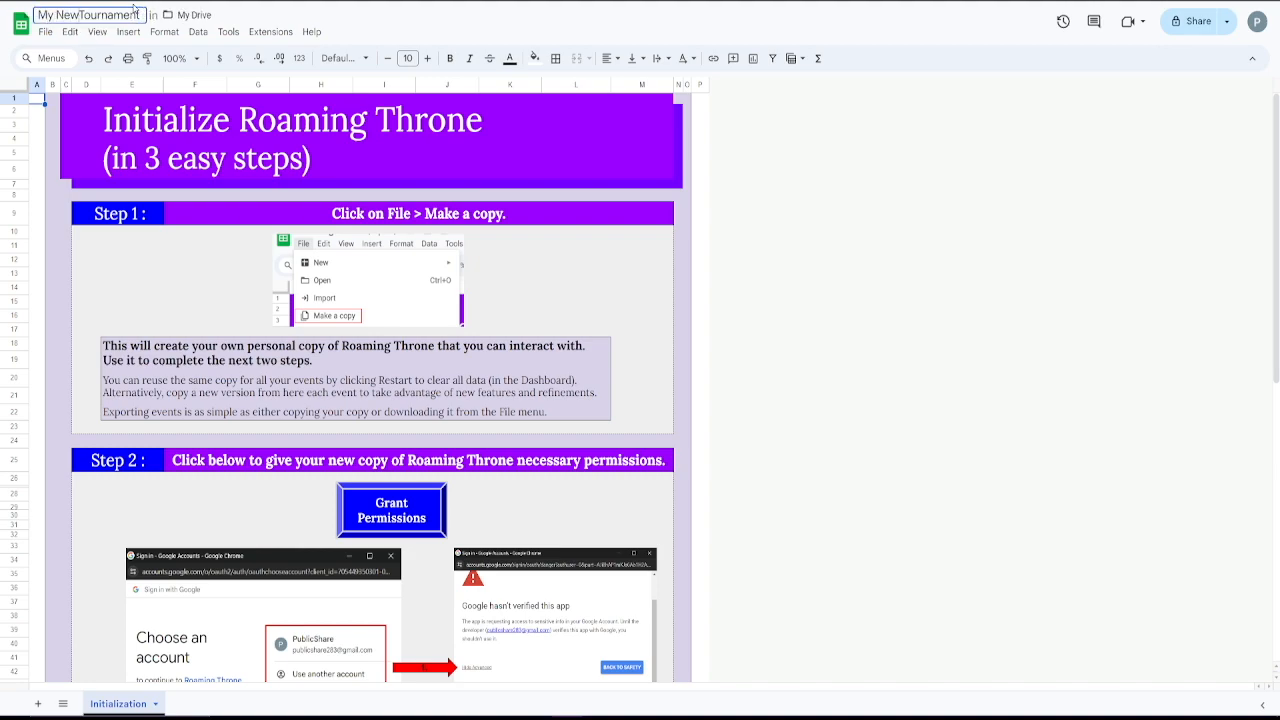
key(Right)
key(Right)
key(Right)
text(Tournament)
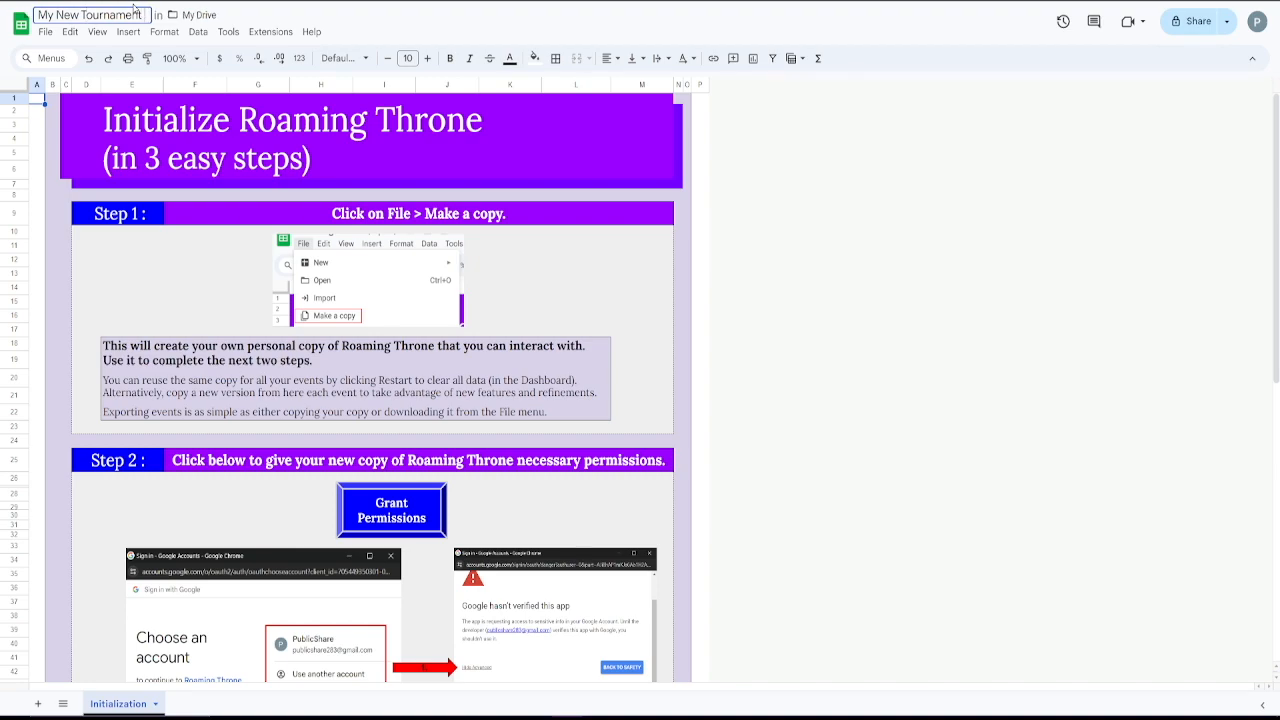
text( 24/01/01)
key(Return)
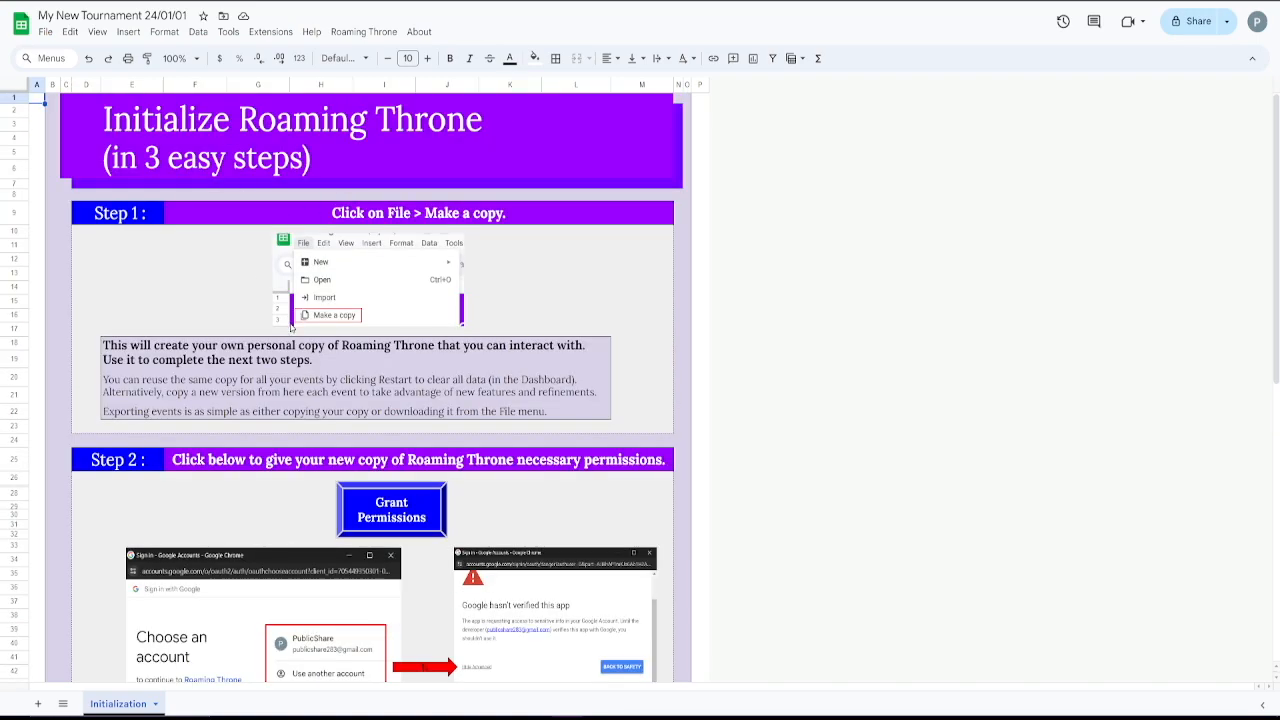
Review the Step 2 permission instructions and check where the attached Apps Script can be reached
scroll(290, 323, down, 3)
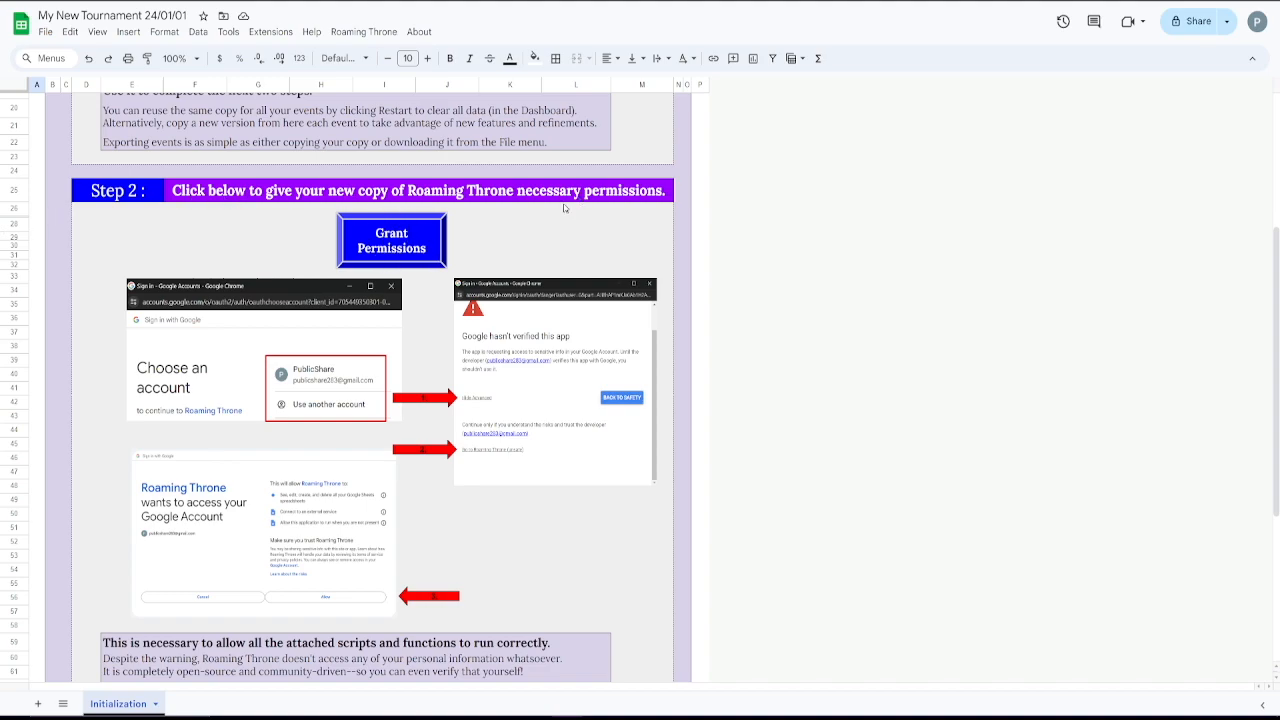
scroll(593, 265, down, 2)
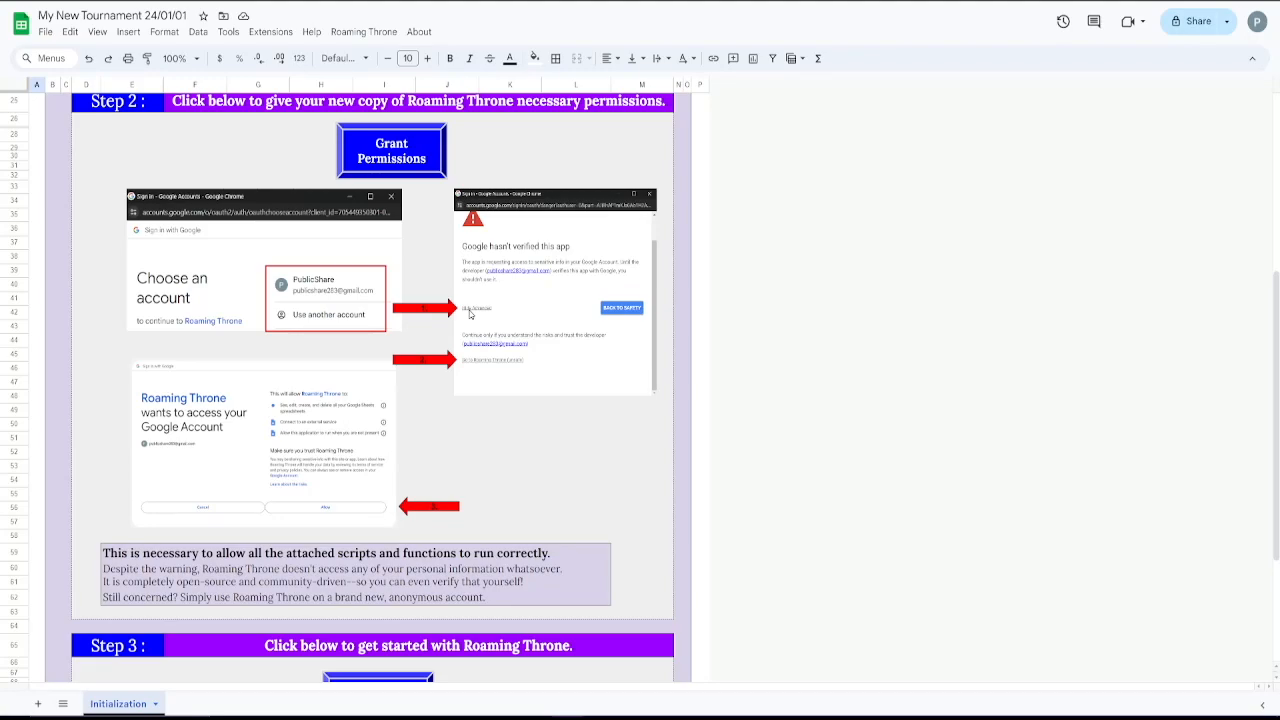
click(255, 37)
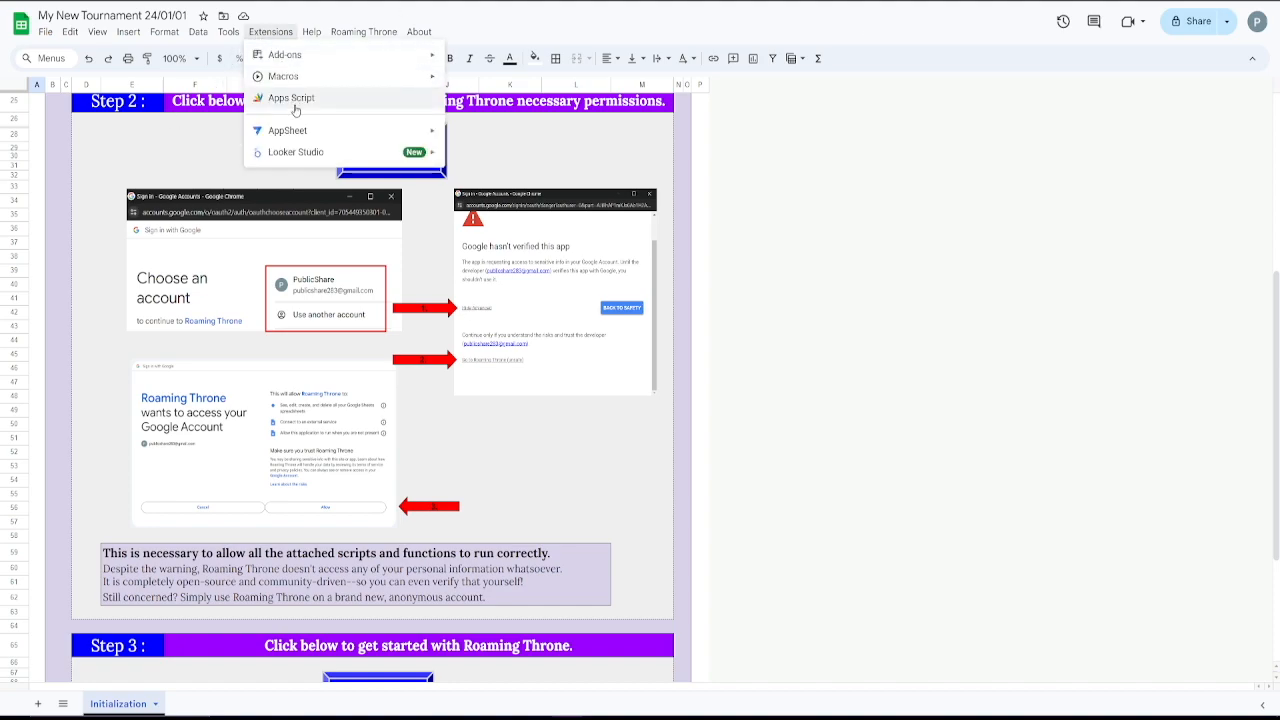
click(697, 355)
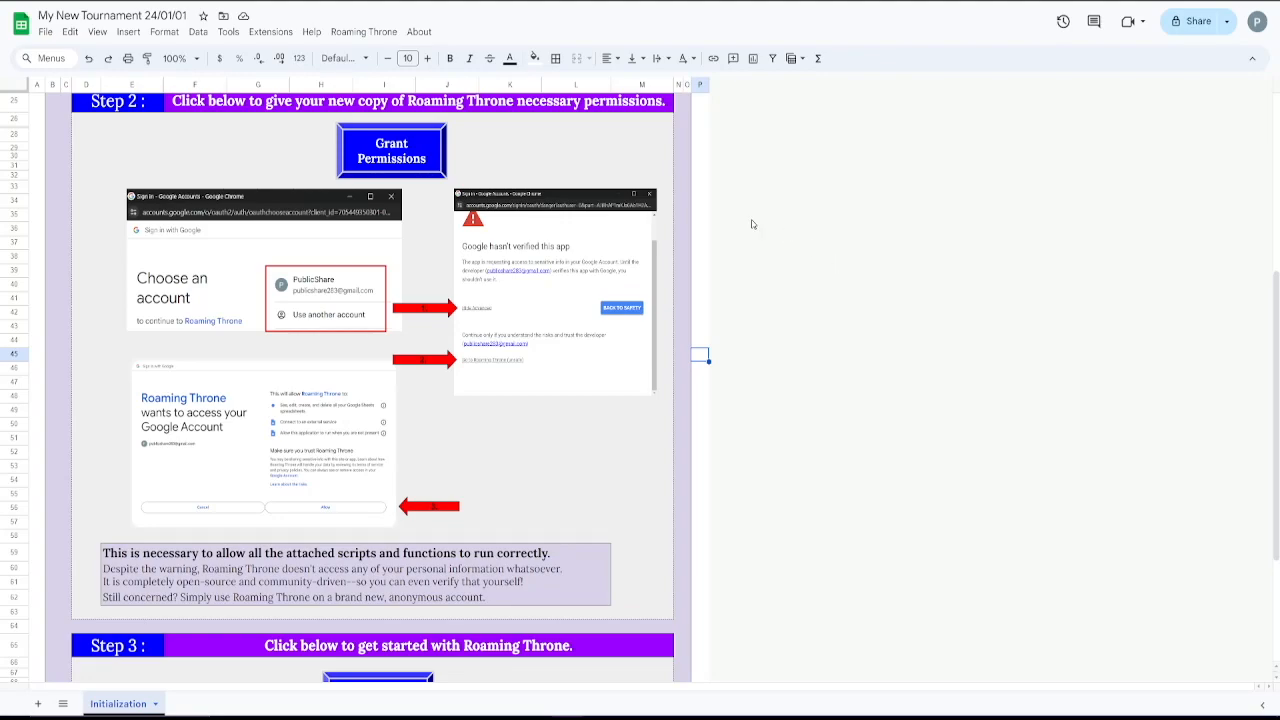
Start granting the attached script its permissions and choose the existing Google account for the authorization
click(374, 160)
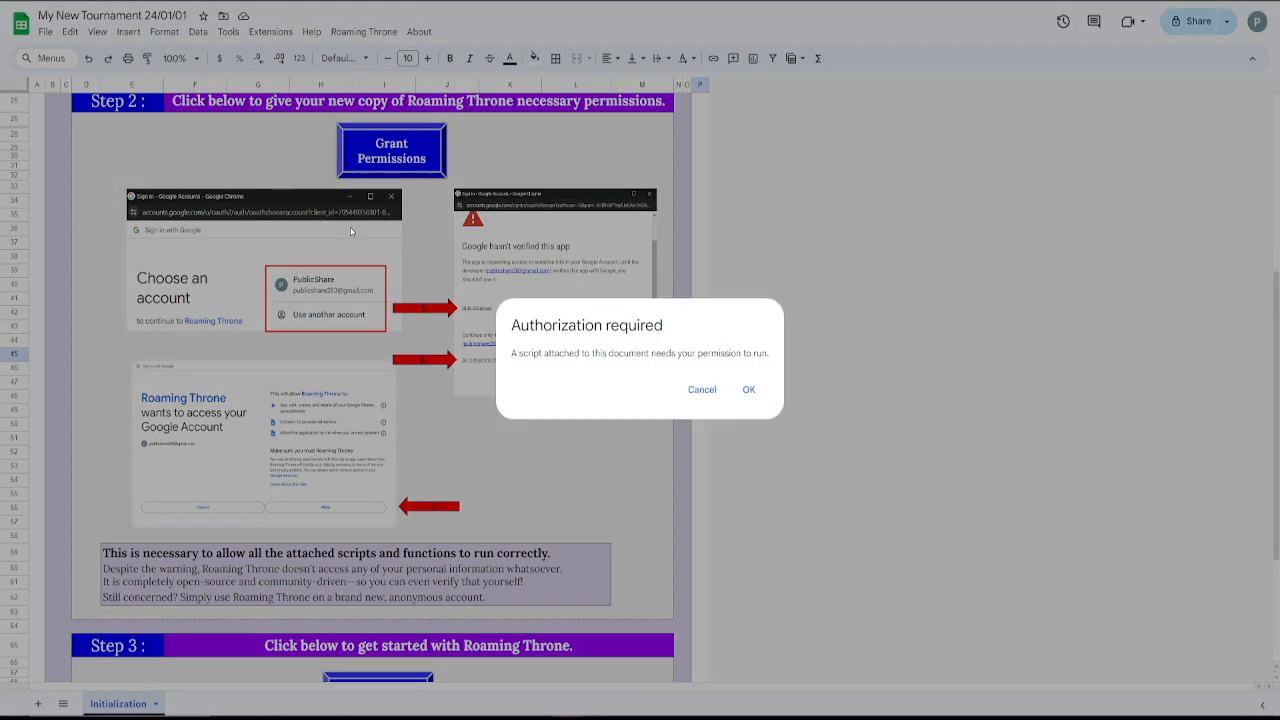
click(740, 397)
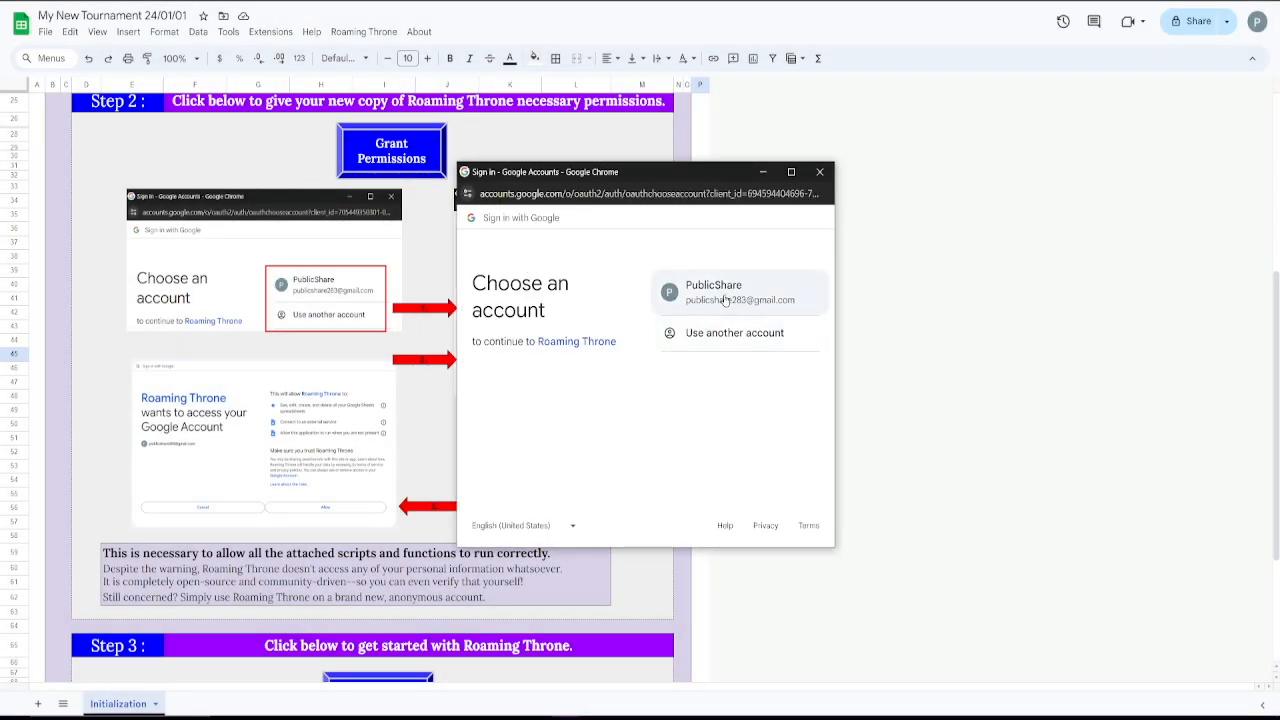
click(725, 300)
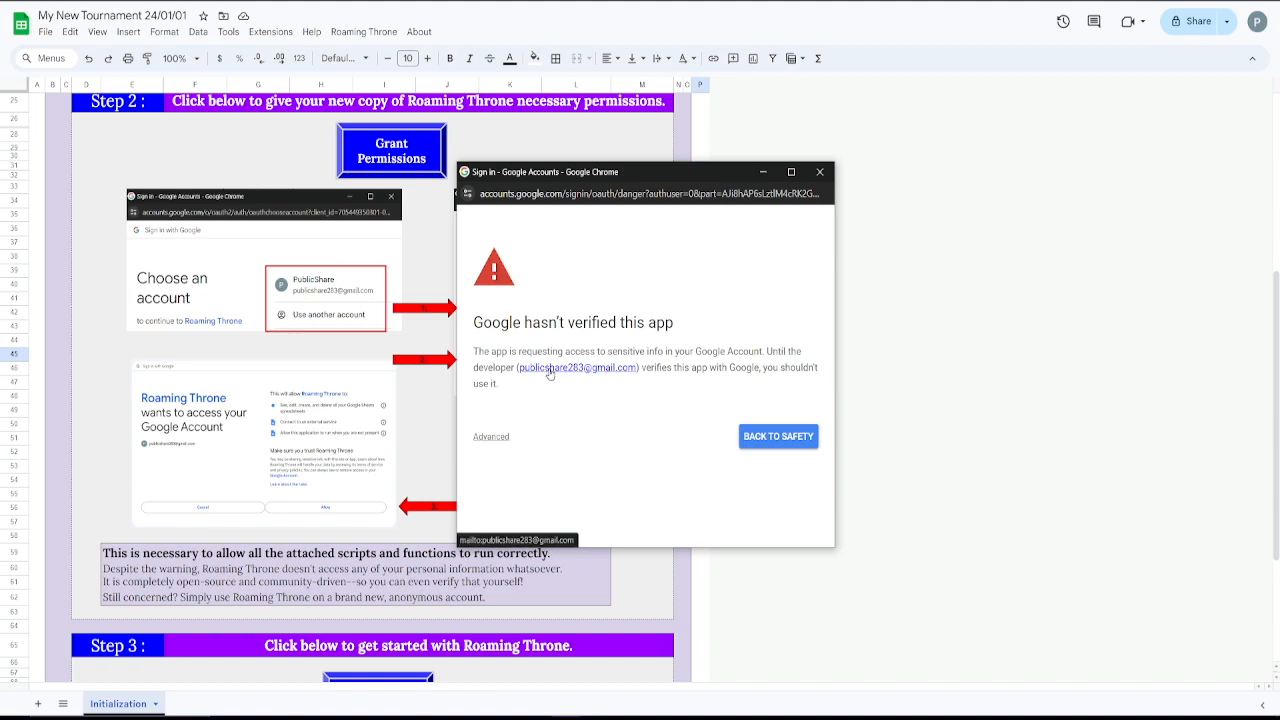
Continue past the unverified app warning to Roaming Throne (unsafe) and allow all the access it requests
click(487, 437)
scroll(532, 472, down, 1)
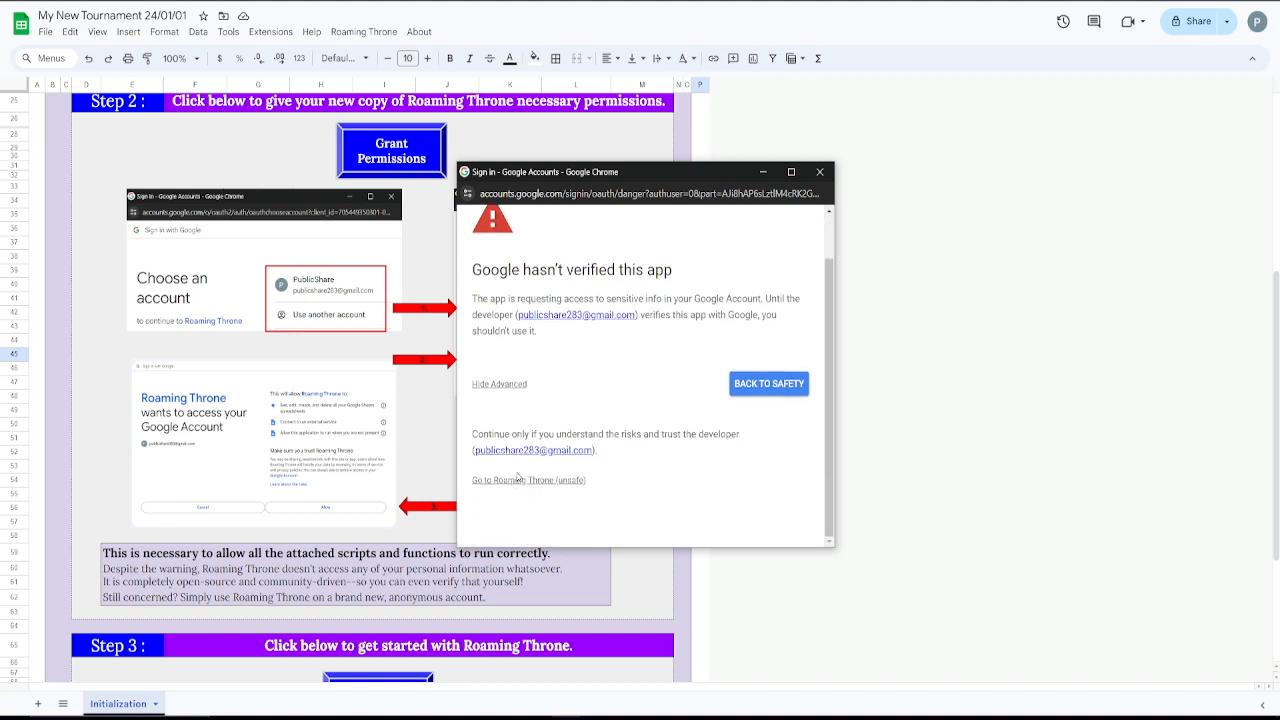
drag(590, 172, 783, 162)
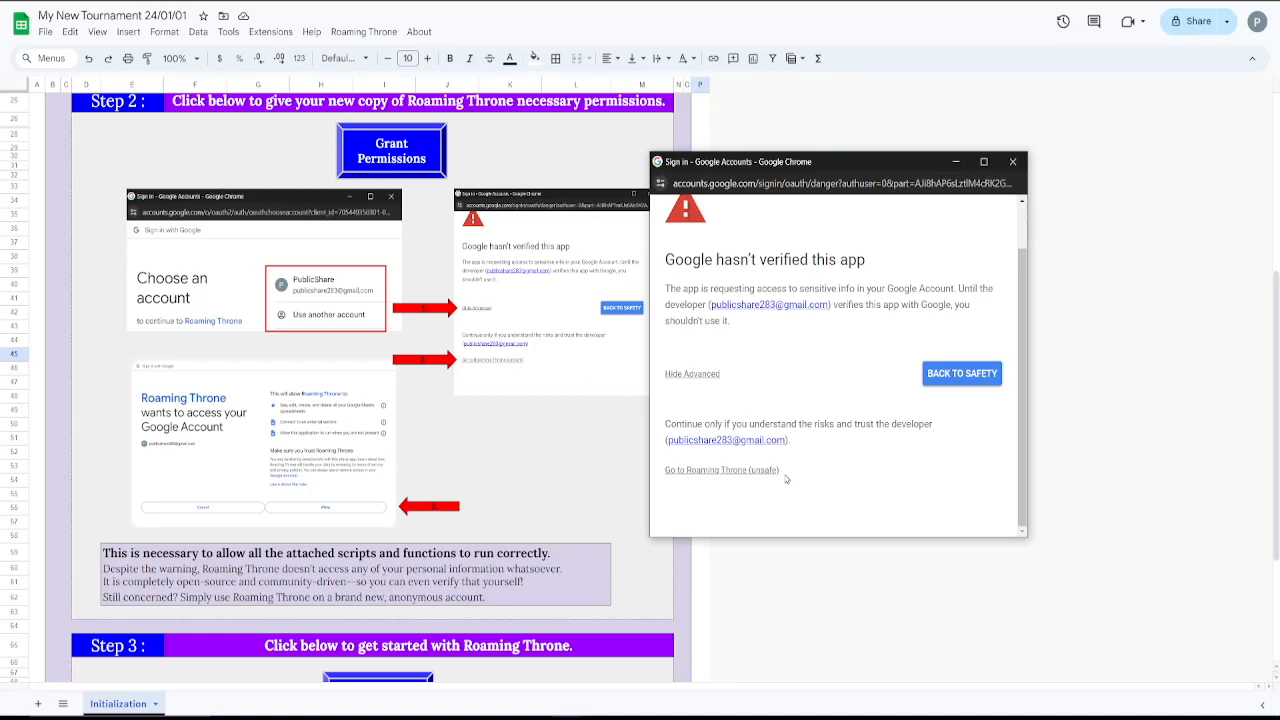
click(766, 478)
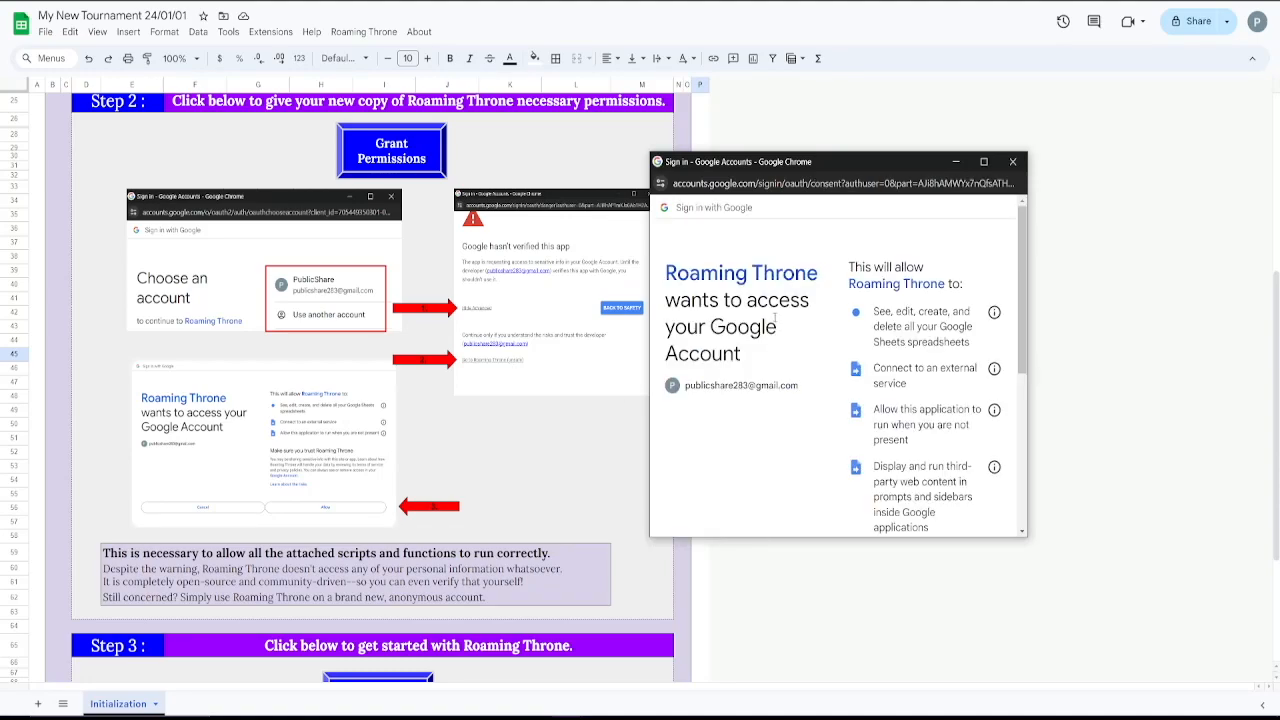
scroll(944, 407, down, 5)
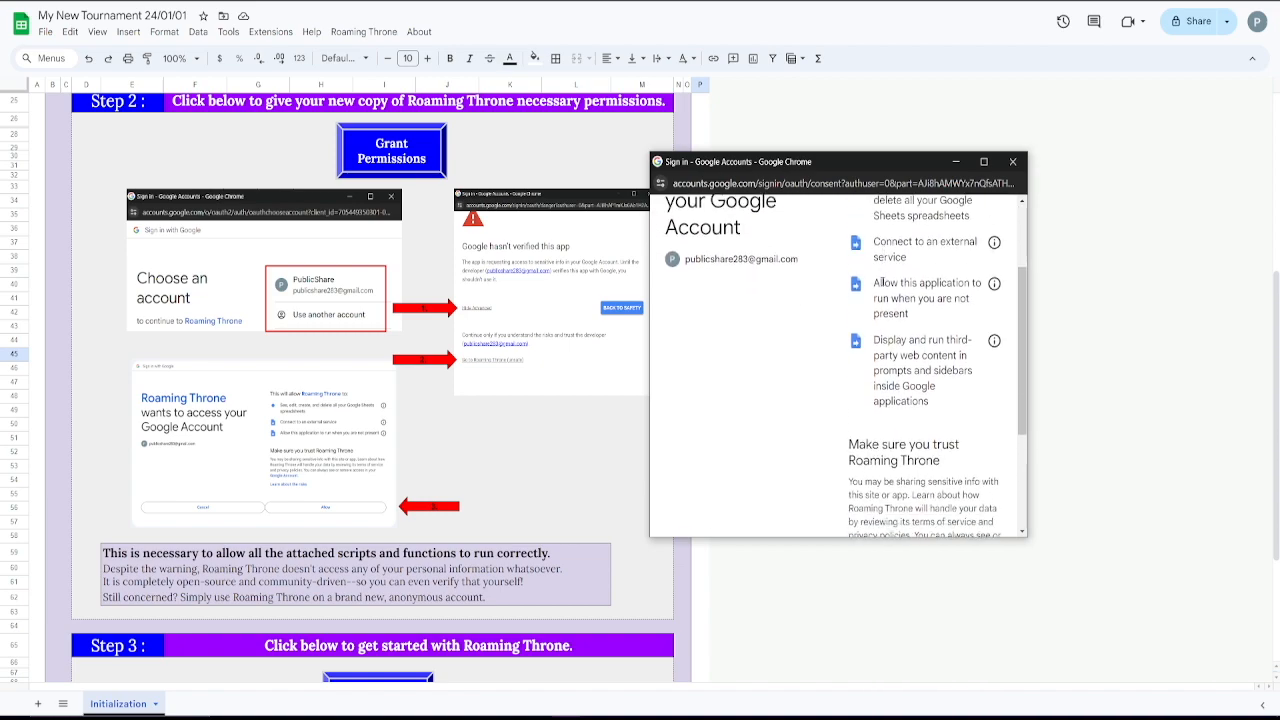
scroll(944, 407, down, 1)
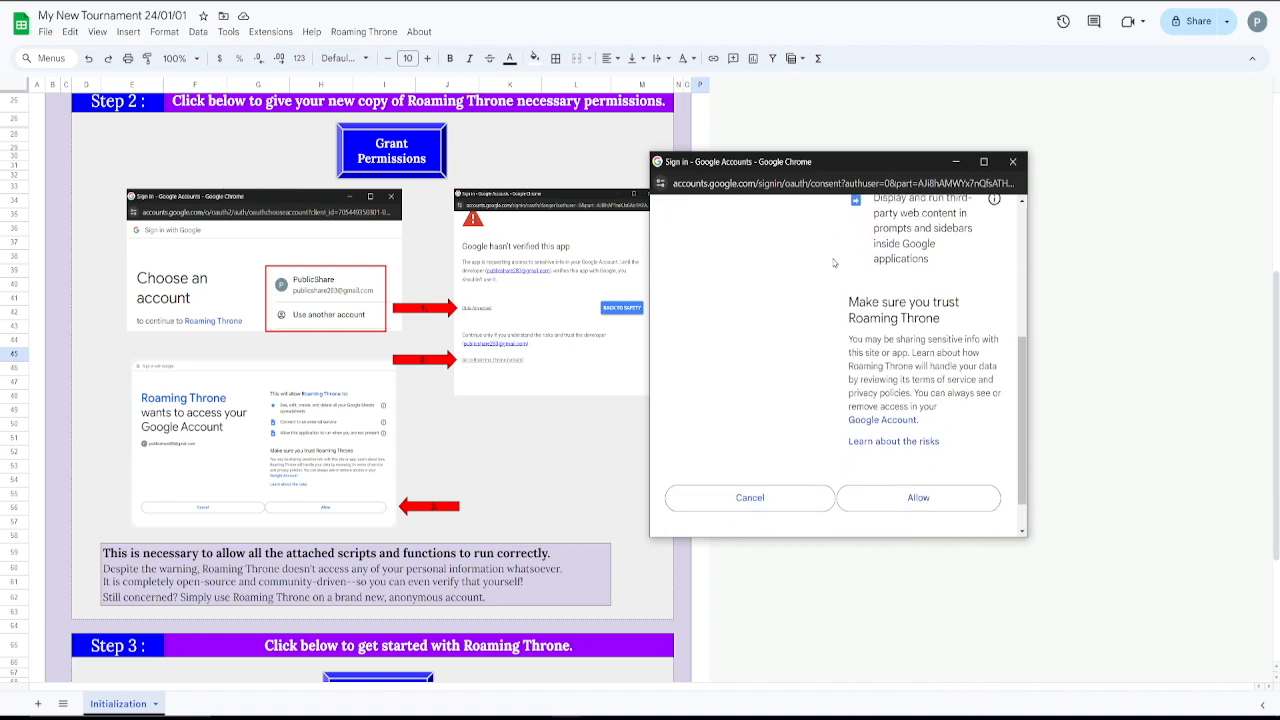
click(875, 503)
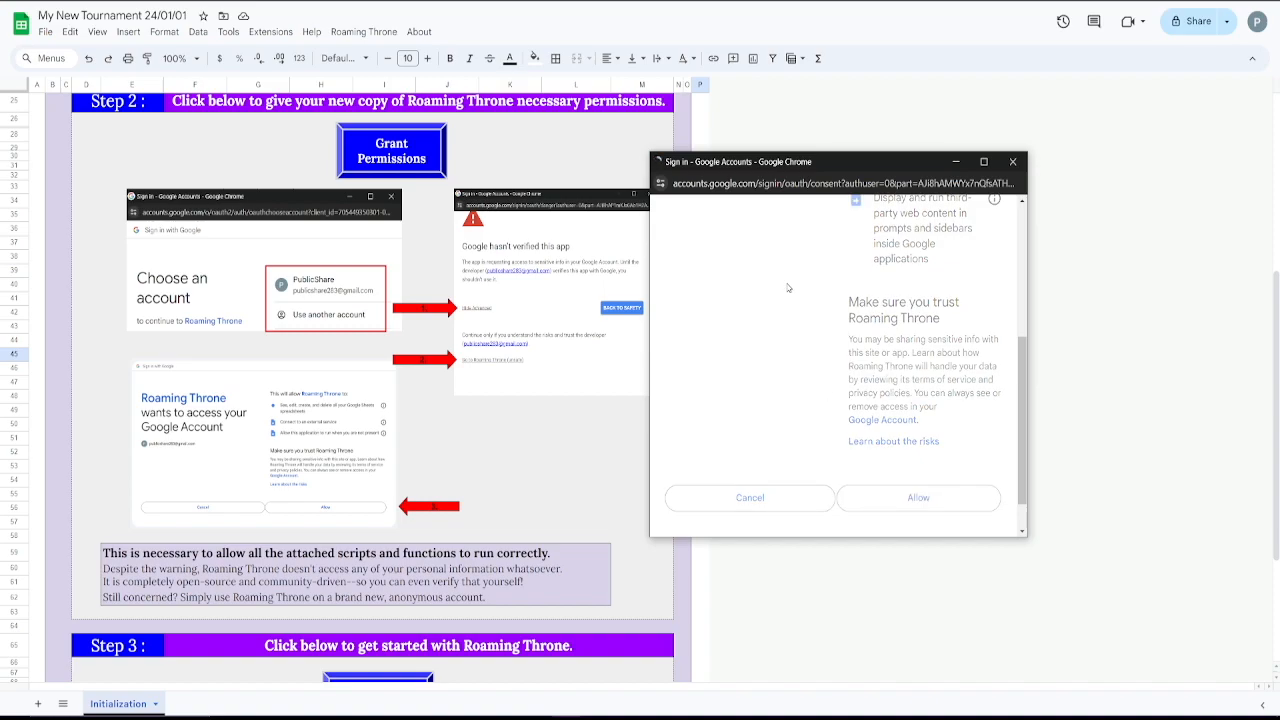
Initialize Roaming Throne from Step 3 and open the Dashboard sheet
scroll(325, 533, down, 3)
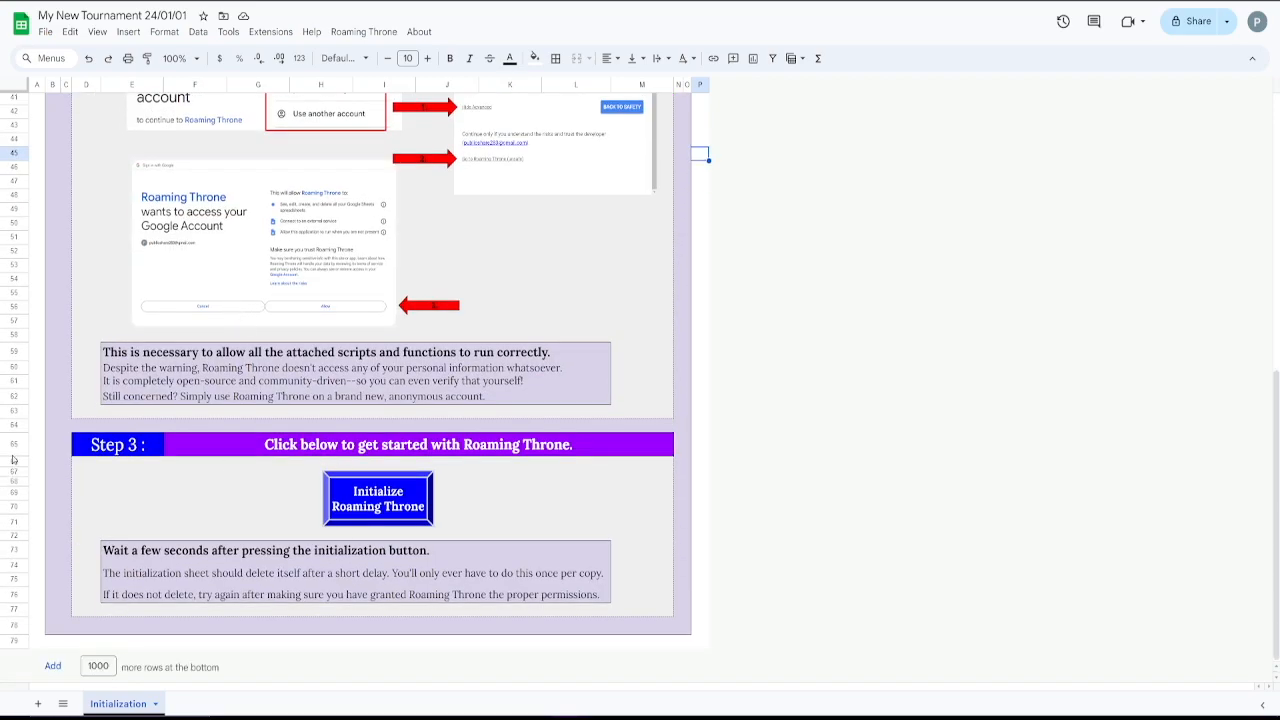
click(386, 508)
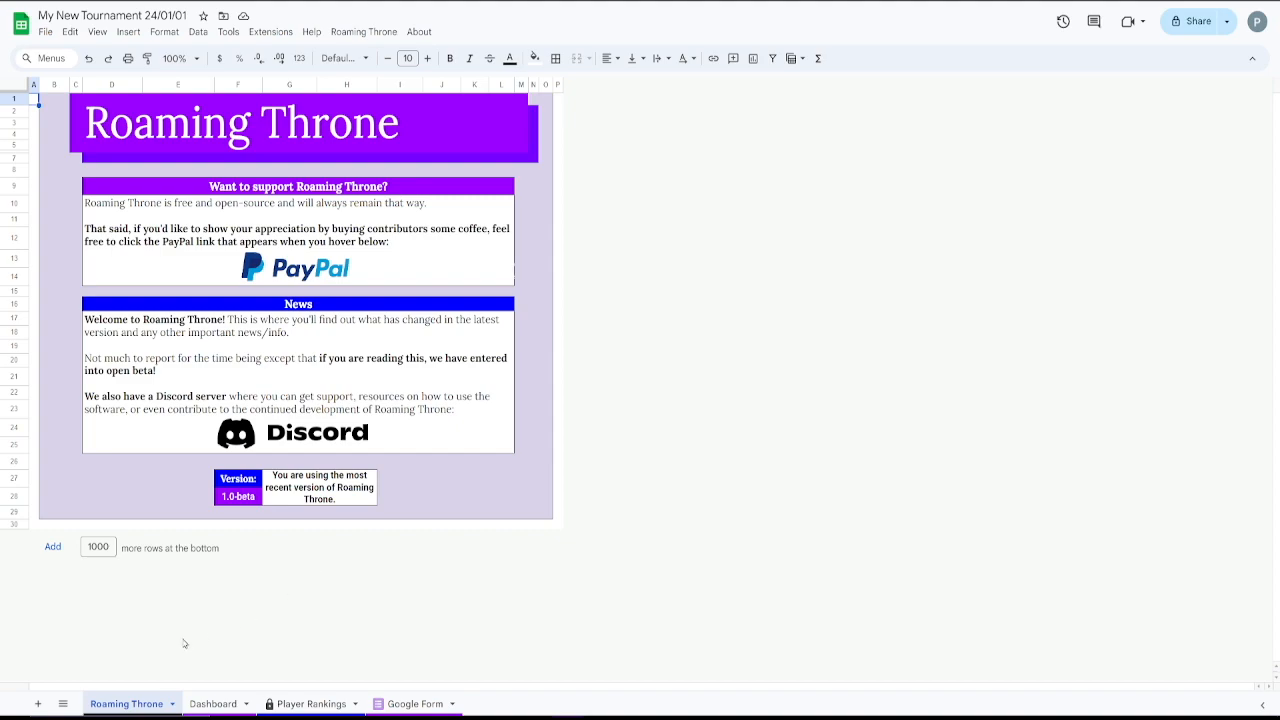
click(215, 704)
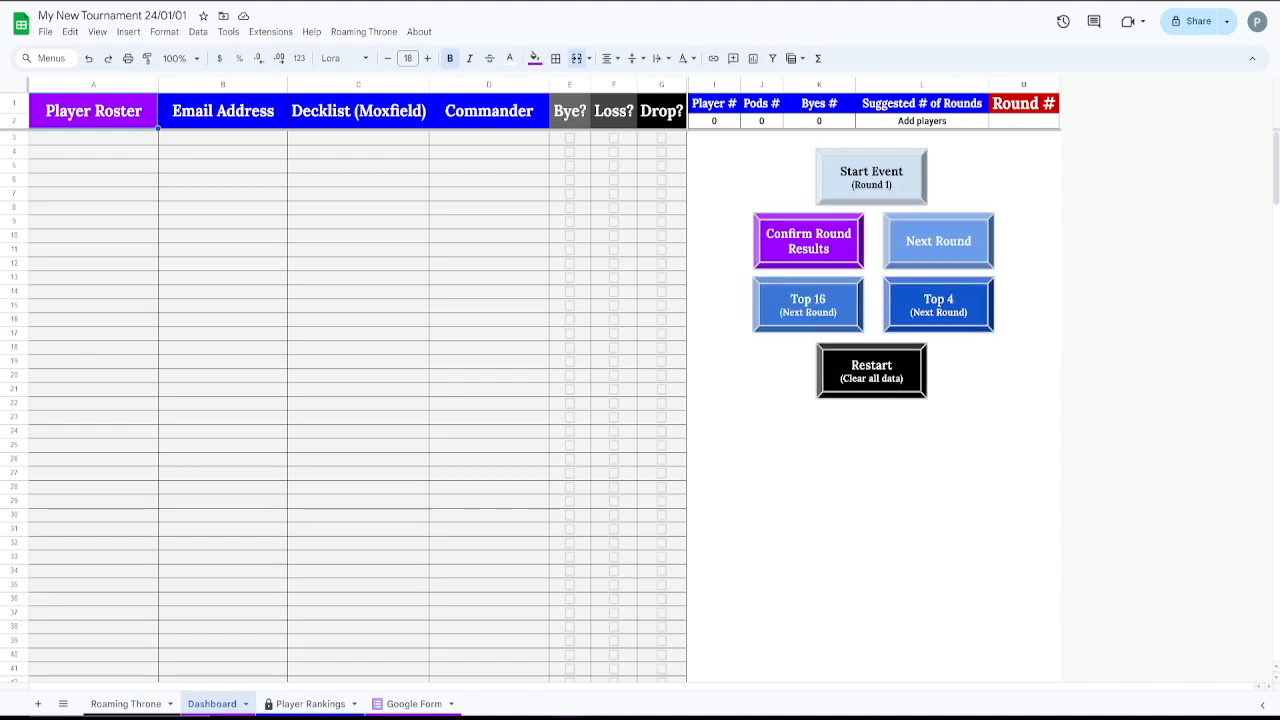
Examine the Player Roster, Email Address, Decklist (Moxfield) and Commander columns of the Dashboard
click(89, 141)
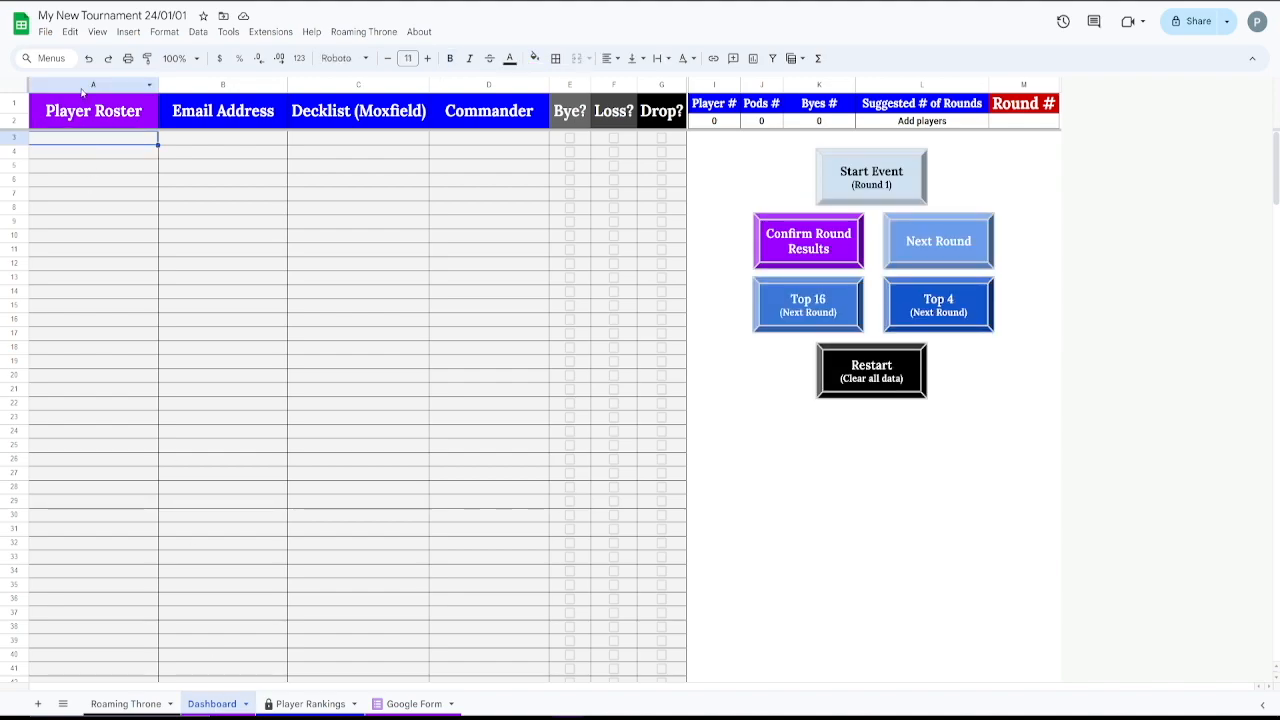
click(224, 140)
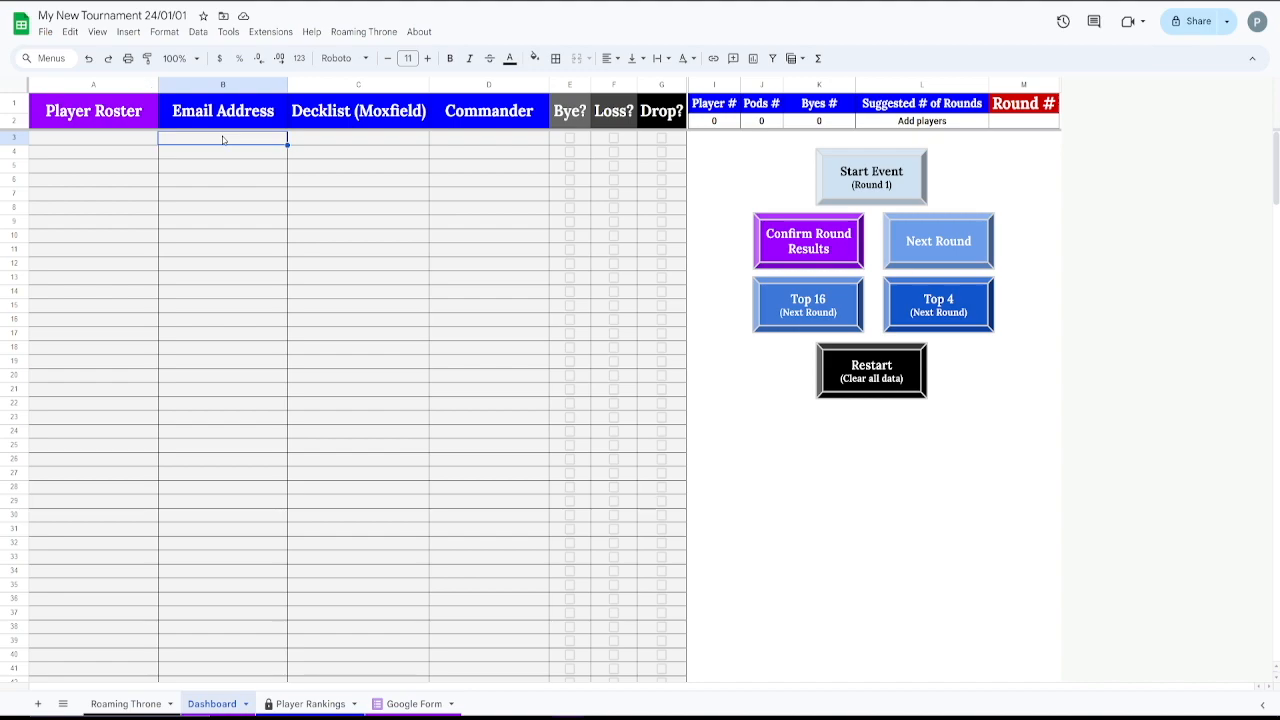
click(353, 139)
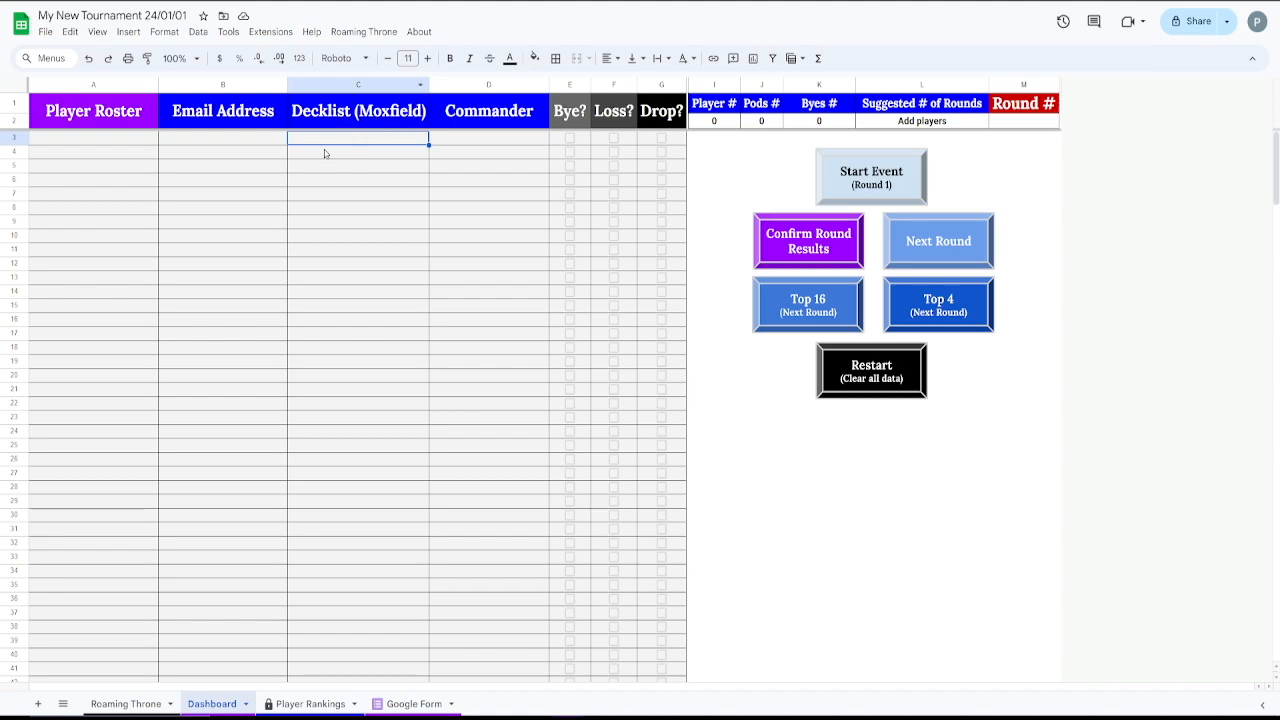
key(Down)
key(Down)
key(Down)
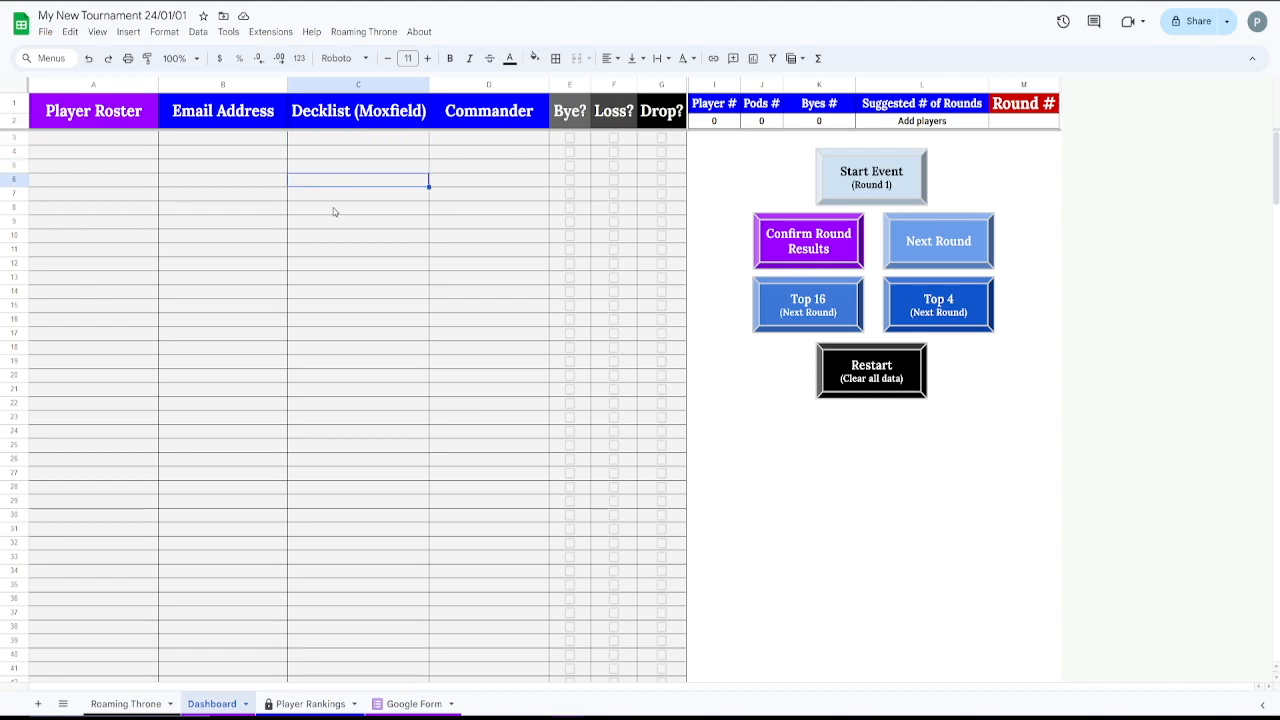
click(340, 138)
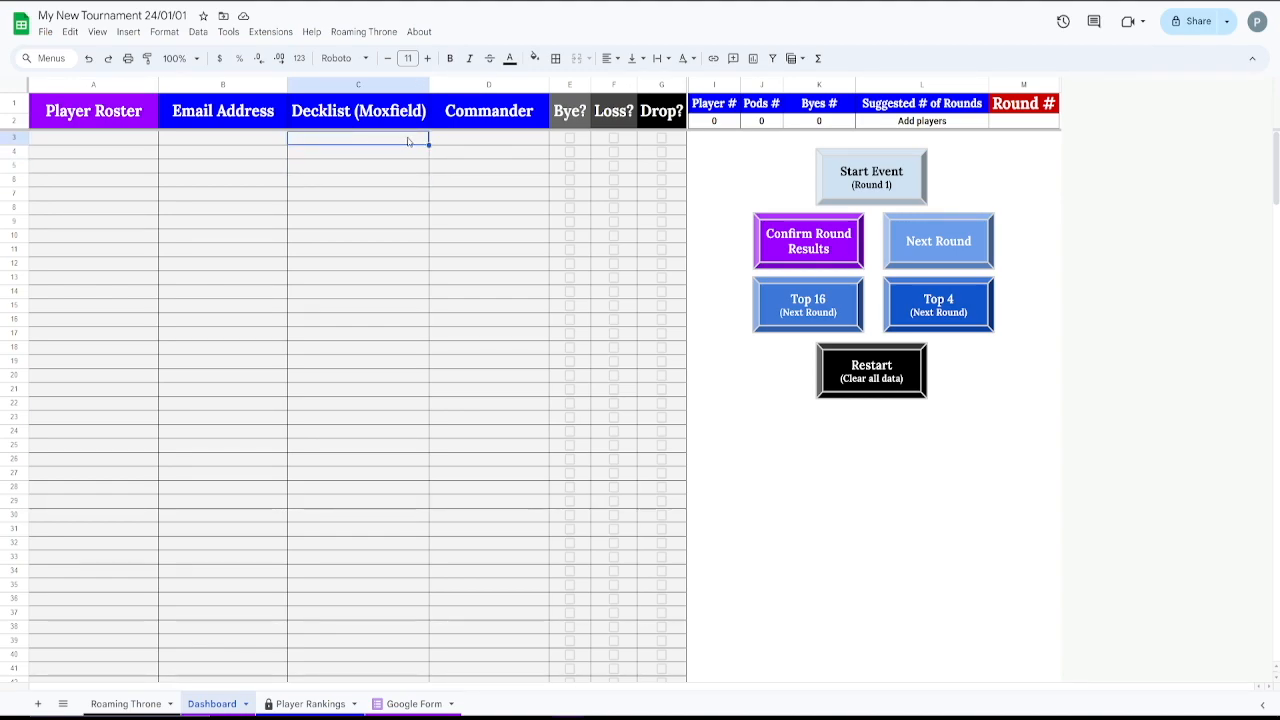
click(473, 141)
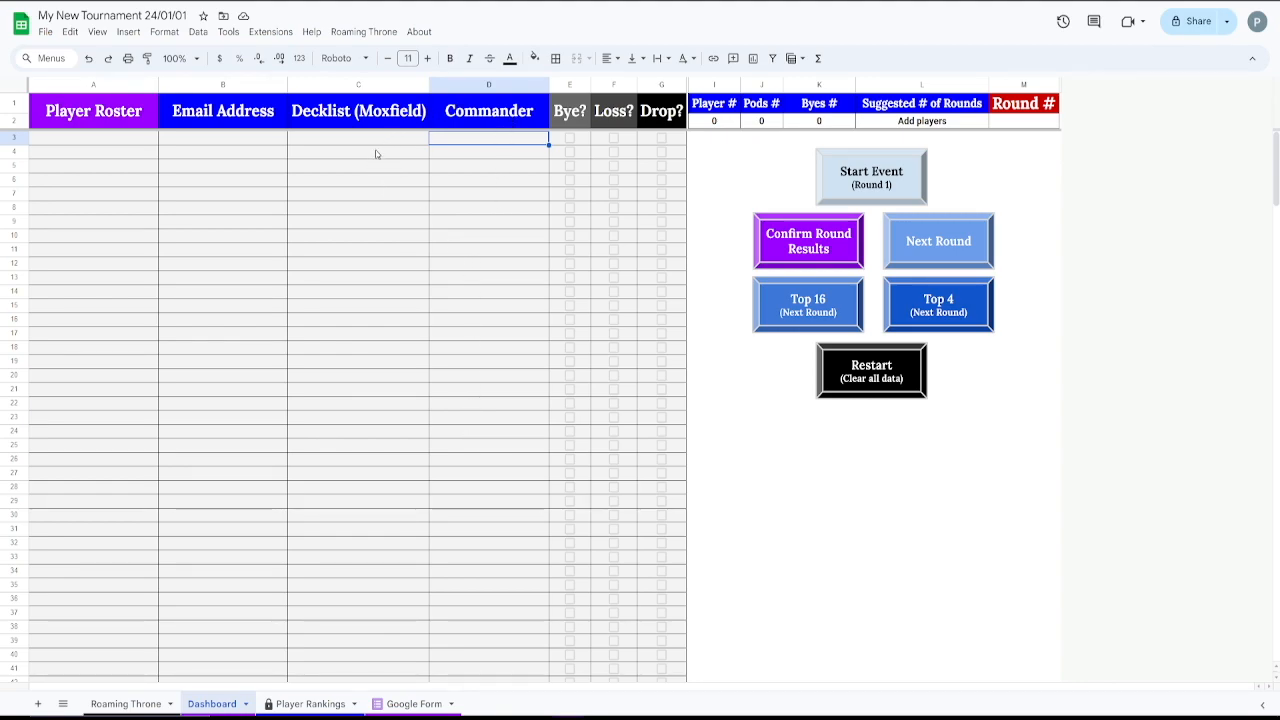
key(Left)
key(Down)
key(Down)
key(Down)
key(Down)
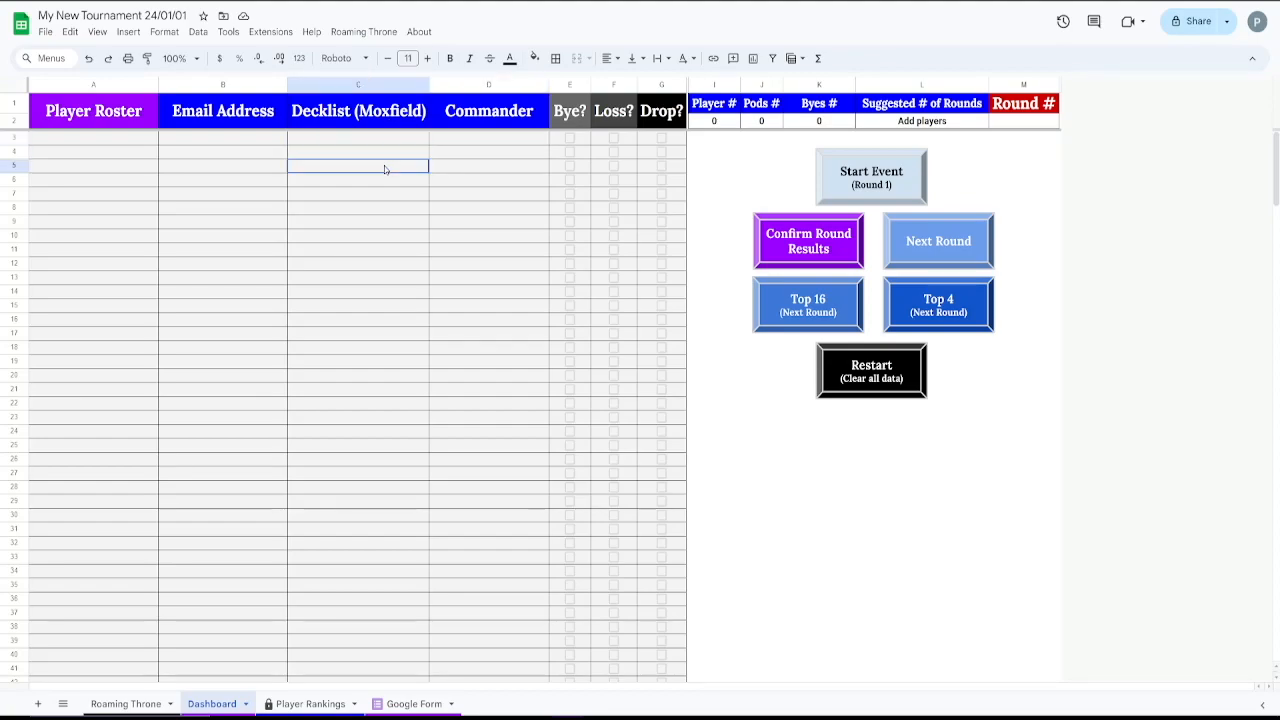
key(Down)
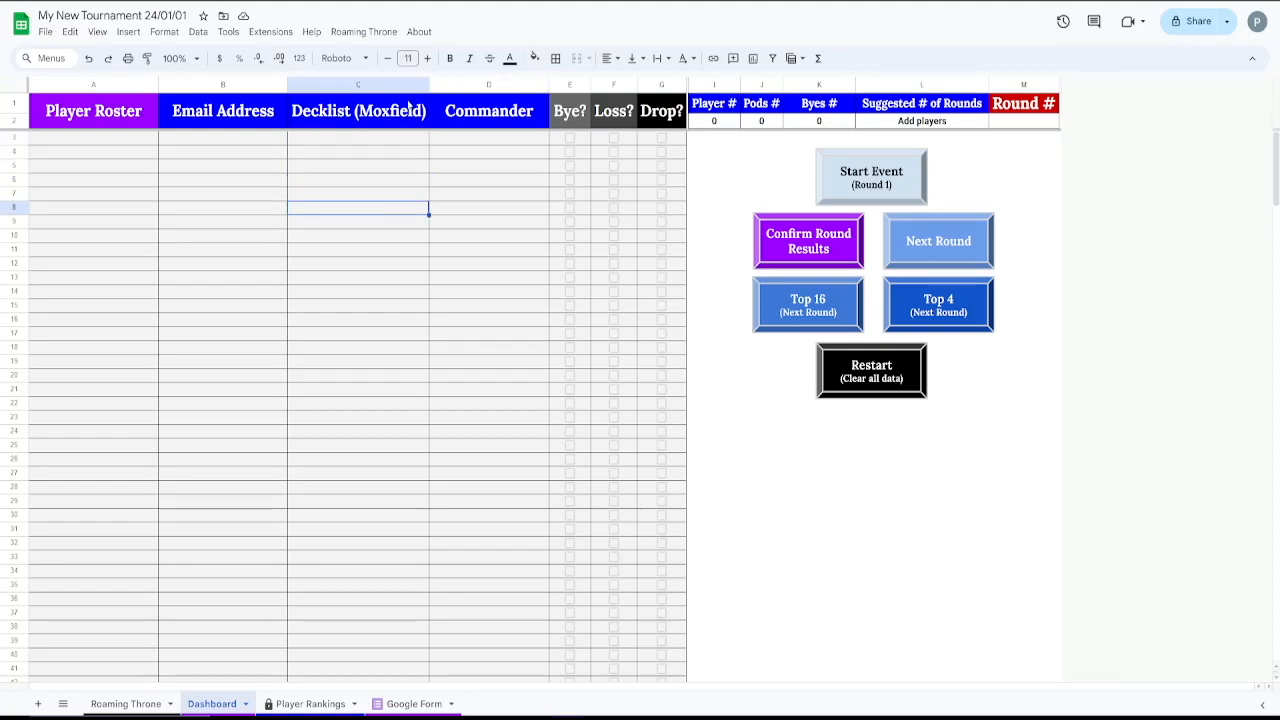
key(Up)
key(Up)
key(Up)
key(Up)
key(Up)
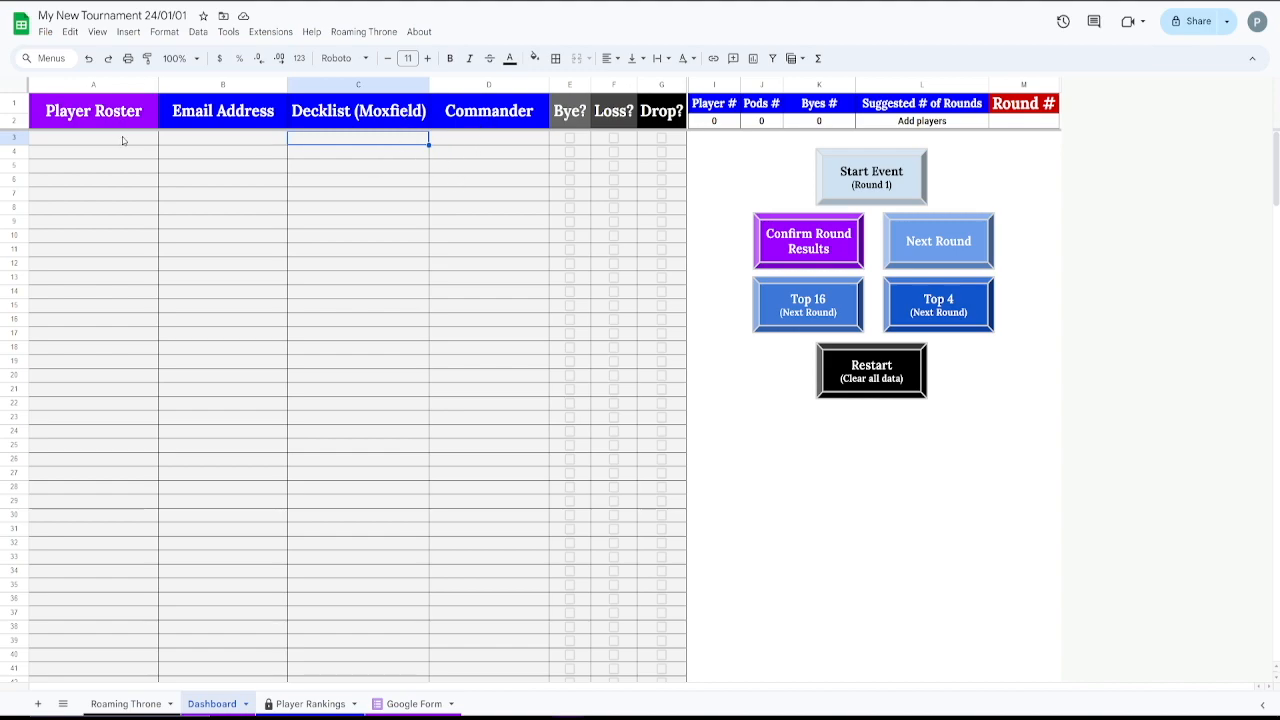
Enter P1 in cell A3 of the Player Roster and fill the series down to P16 in A18
key(Left)
key(Left)
text(P1)
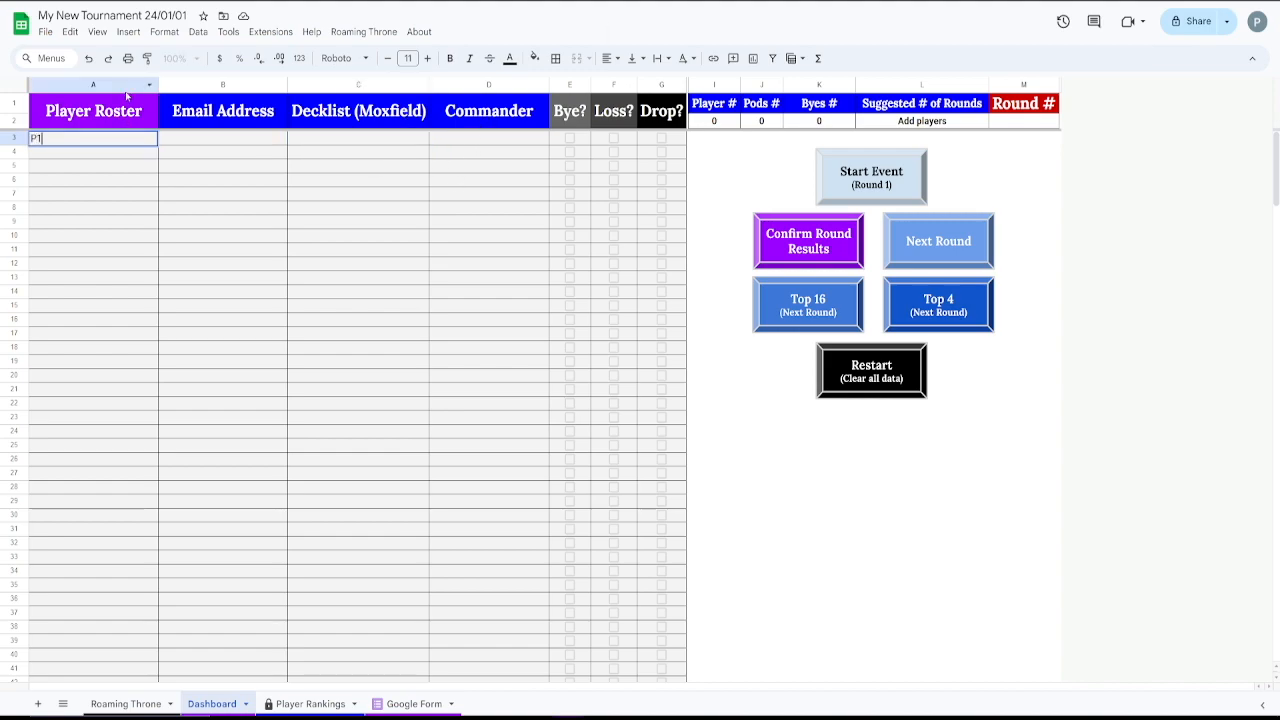
key(Return)
click(119, 141)
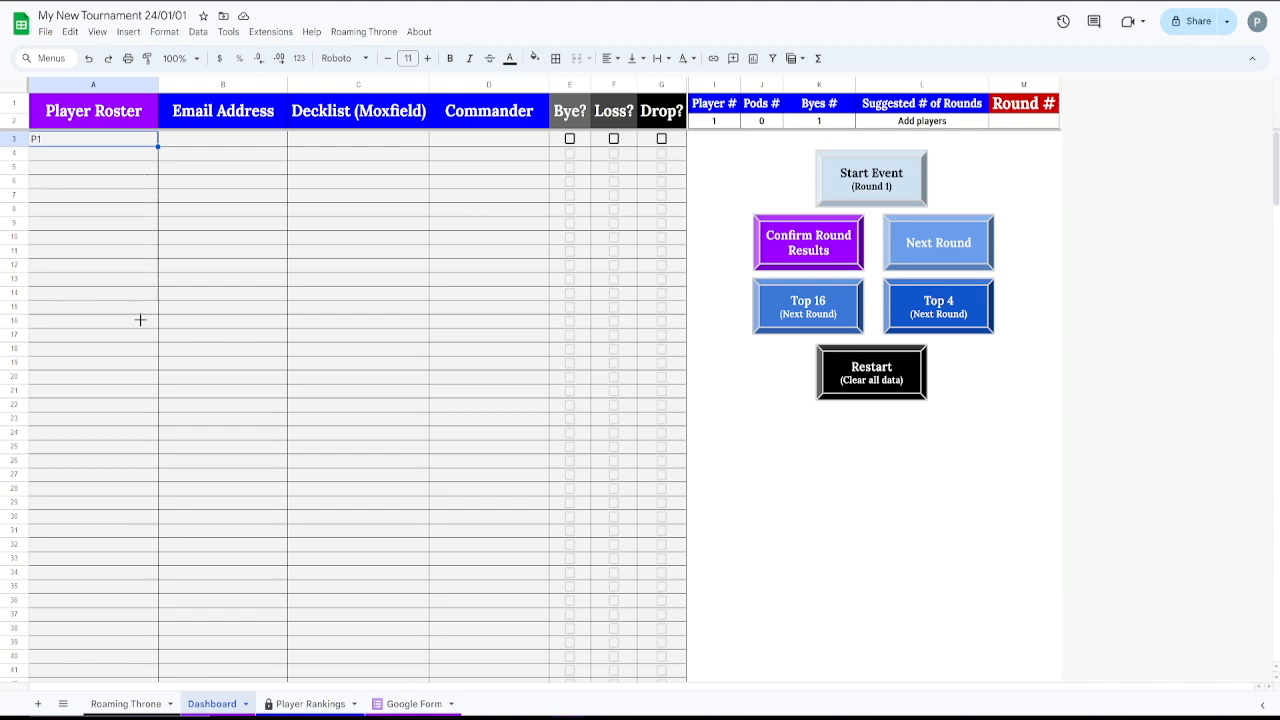
drag(158, 146, 127, 352)
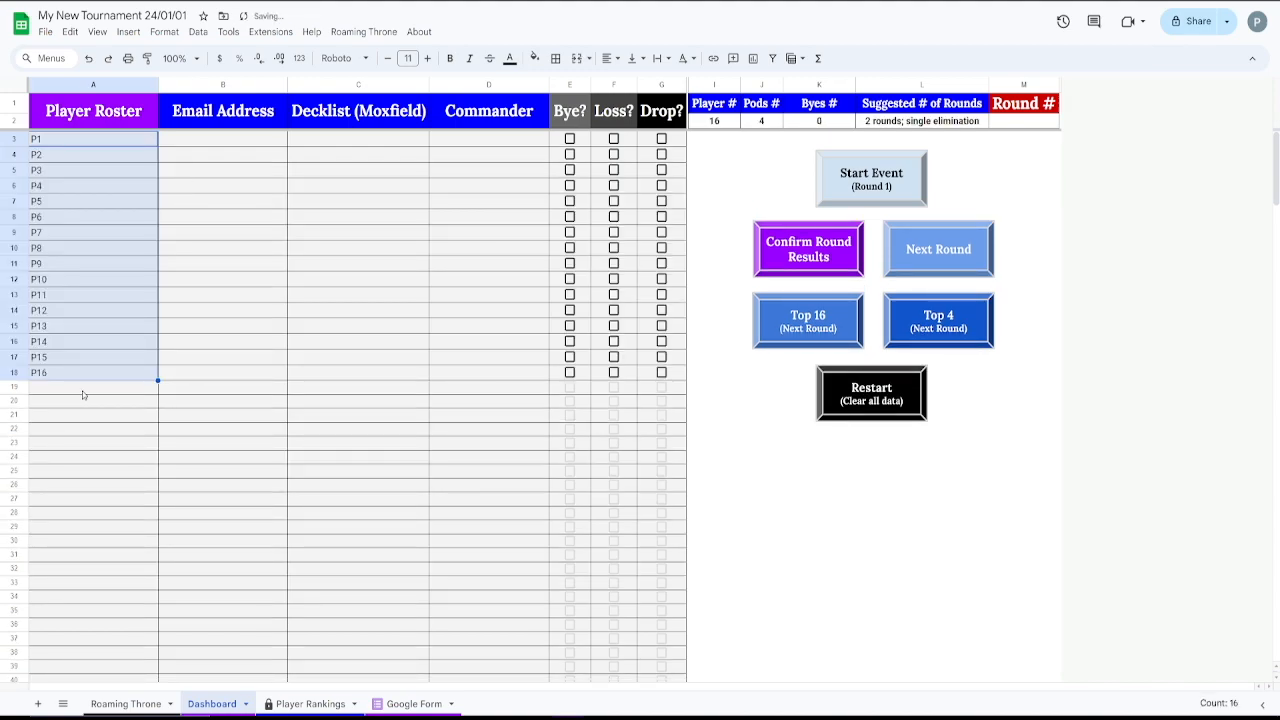
click(96, 251)
click(75, 441)
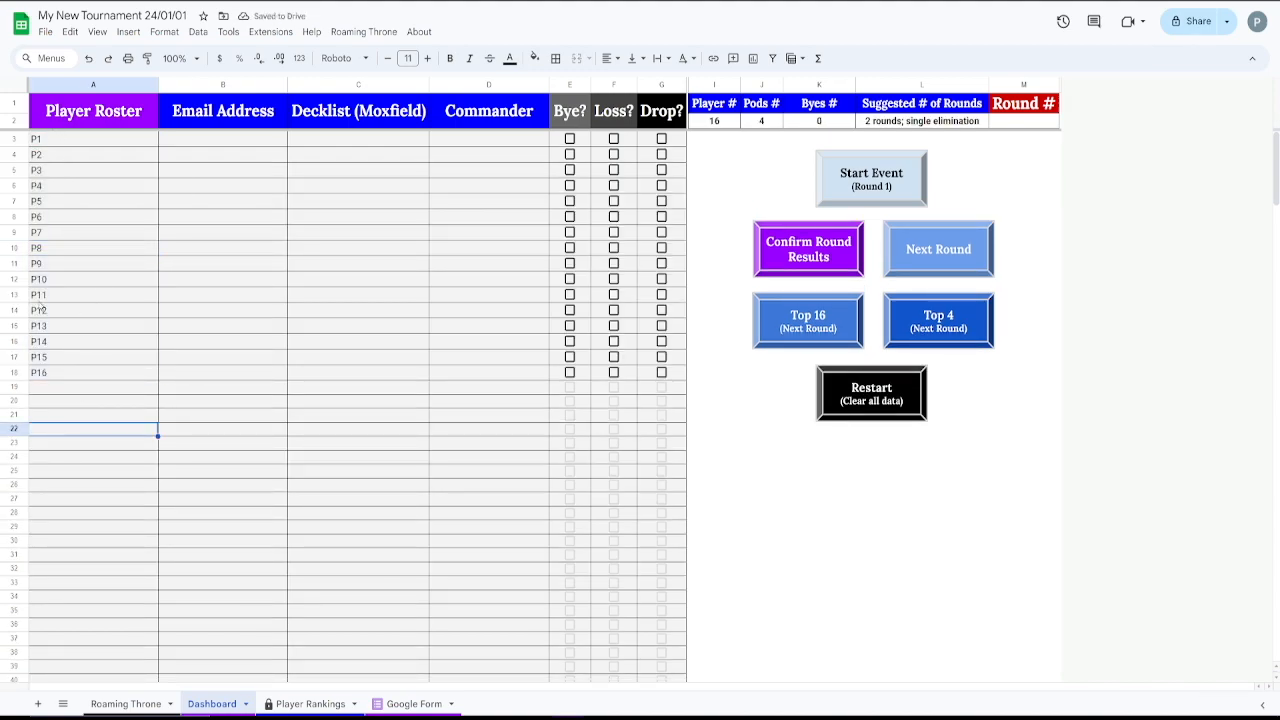
click(37, 376)
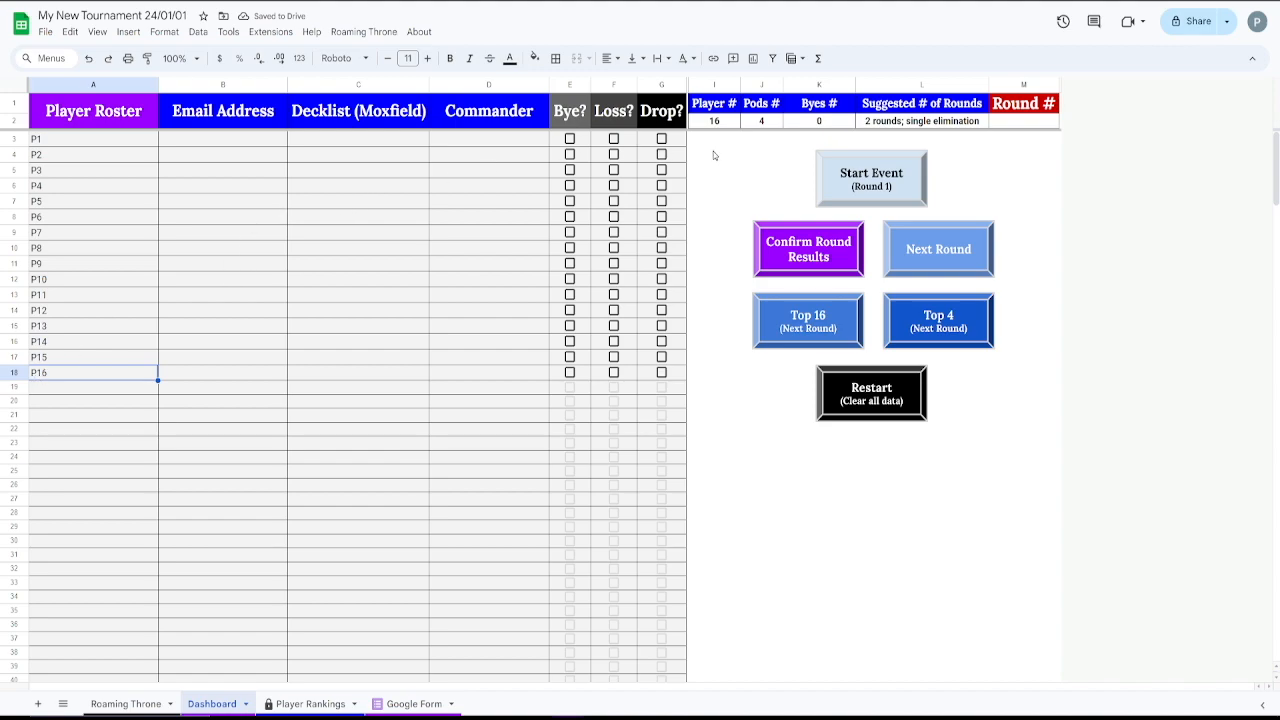
Check the player count, pod count and suggested number of rounds on the Dashboard, and start the event with Round 1
click(724, 122)
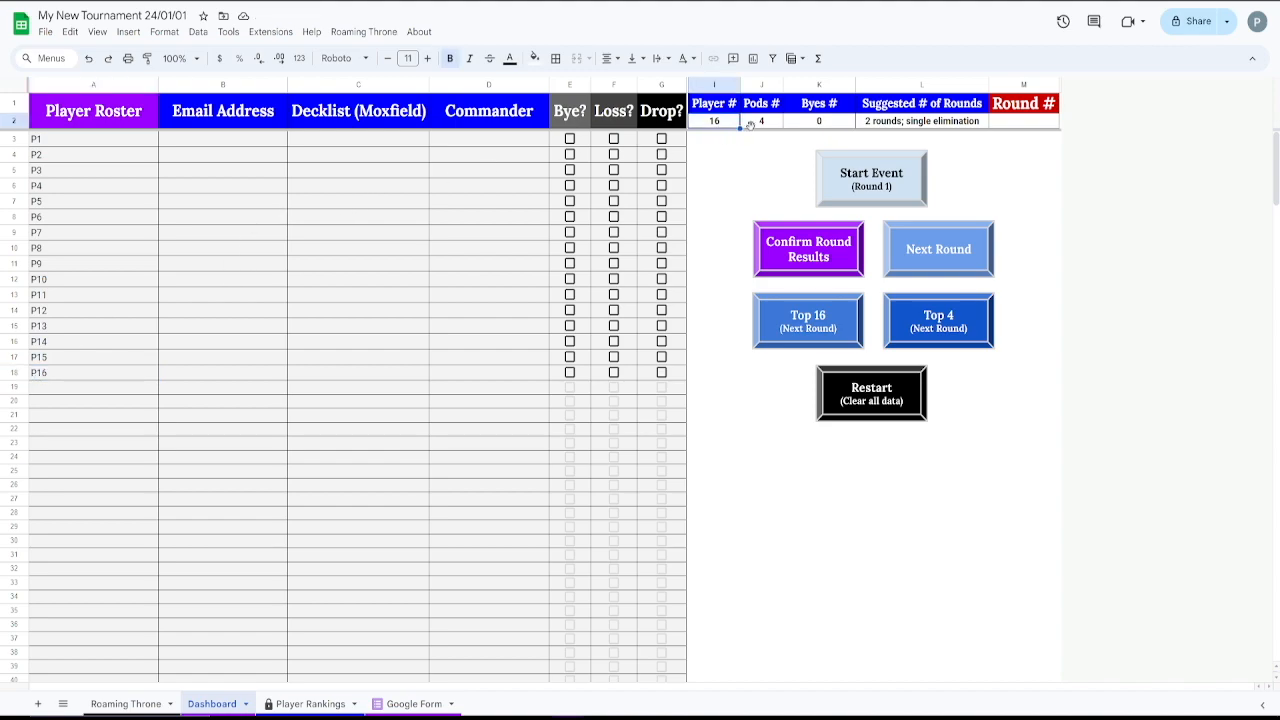
click(762, 124)
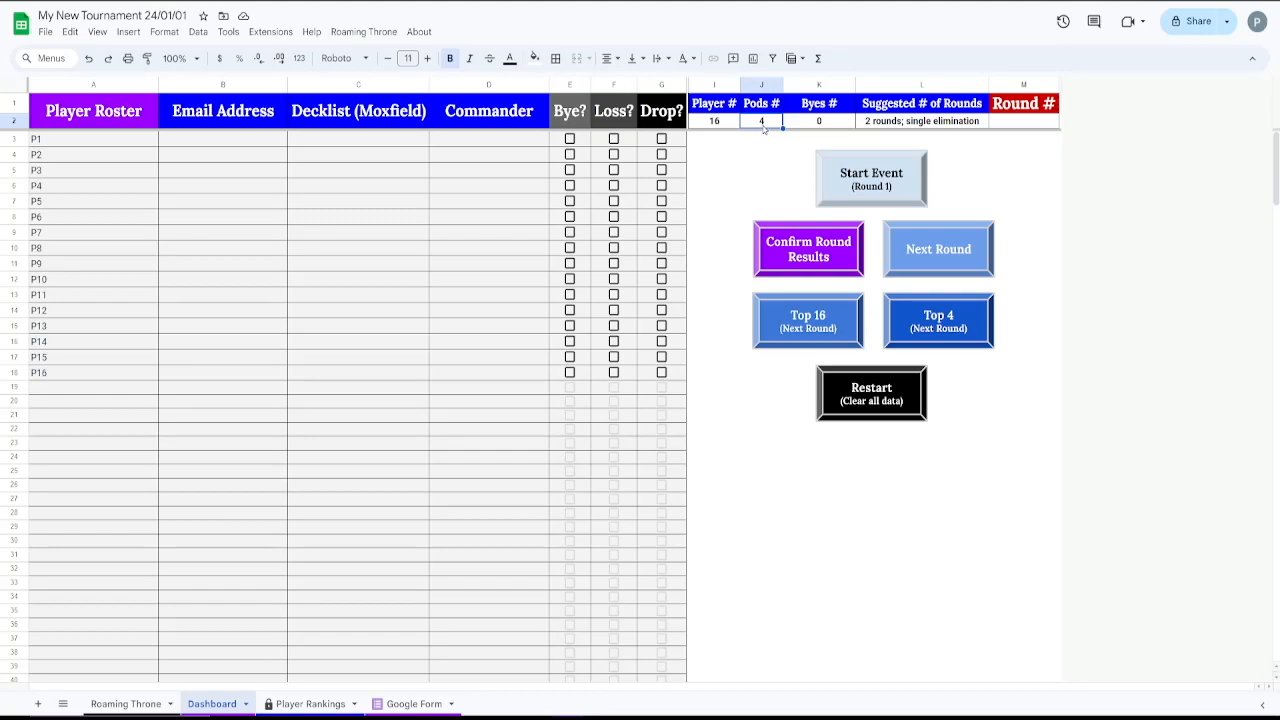
click(870, 121)
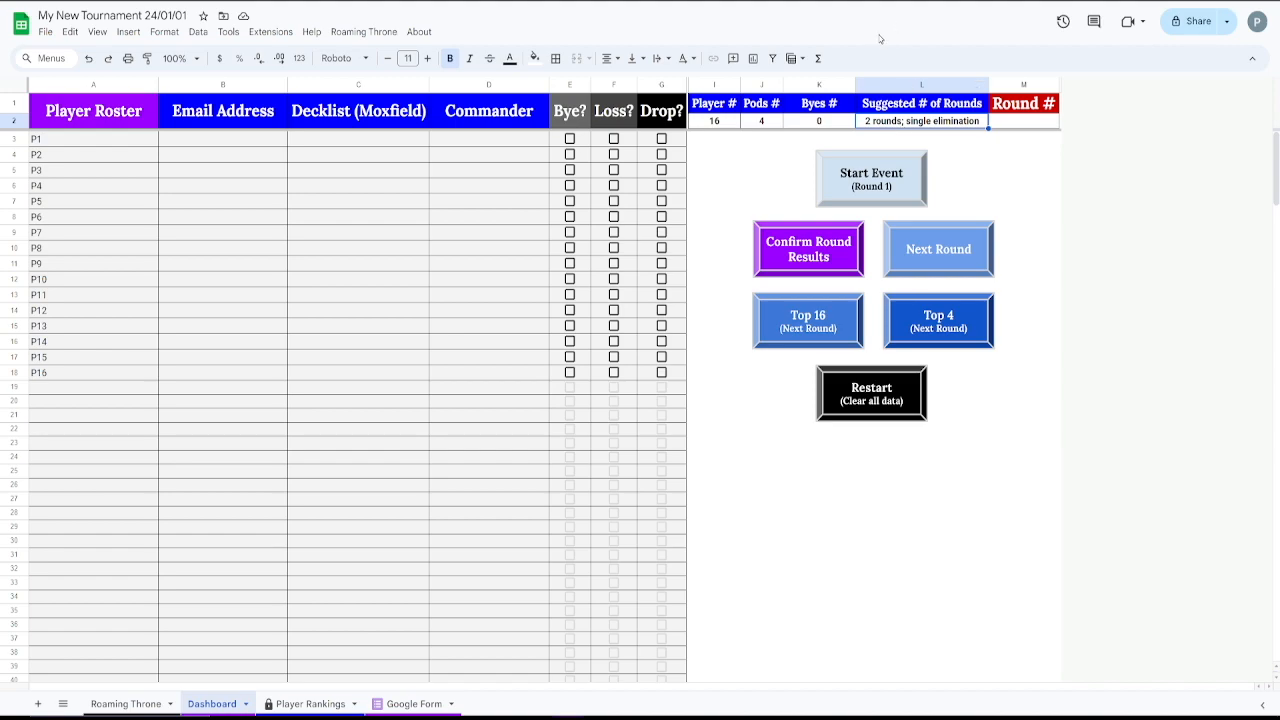
click(886, 186)
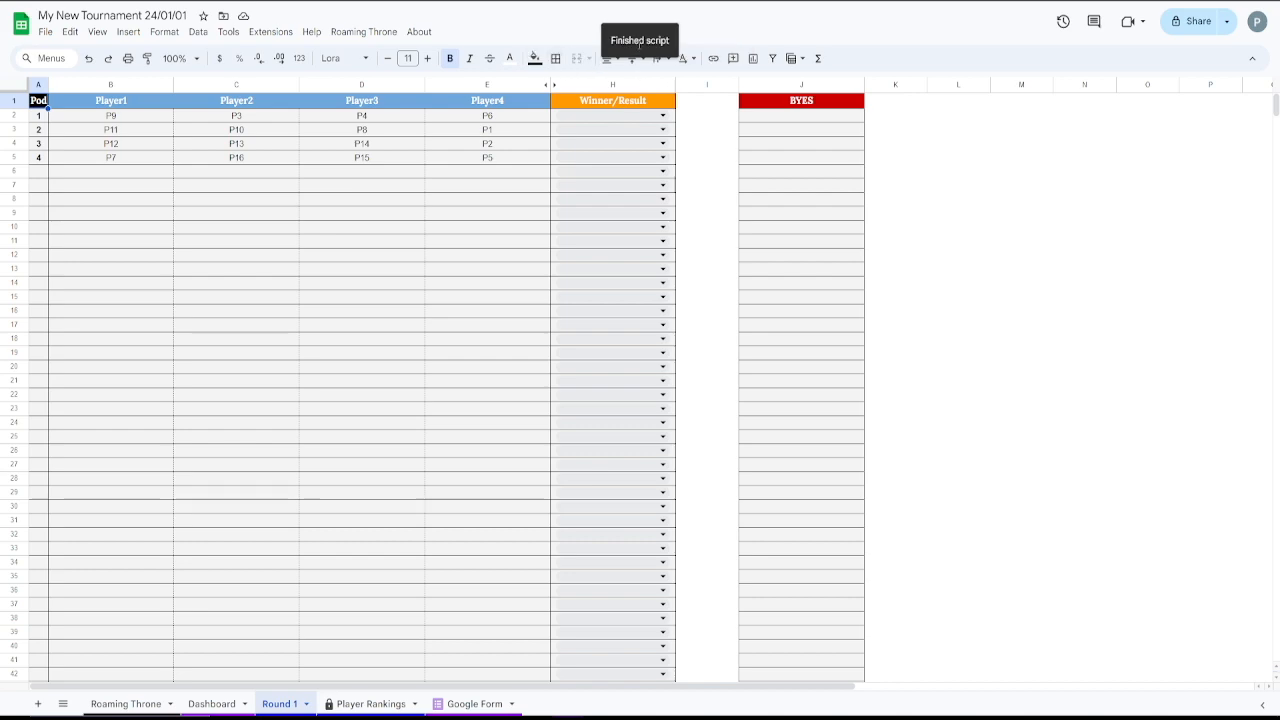
Record the Round 1 results: P9 for pod 1, P10 for pod 2, P14 for pod 3 and Draw for pod 4
click(662, 117)
click(634, 138)
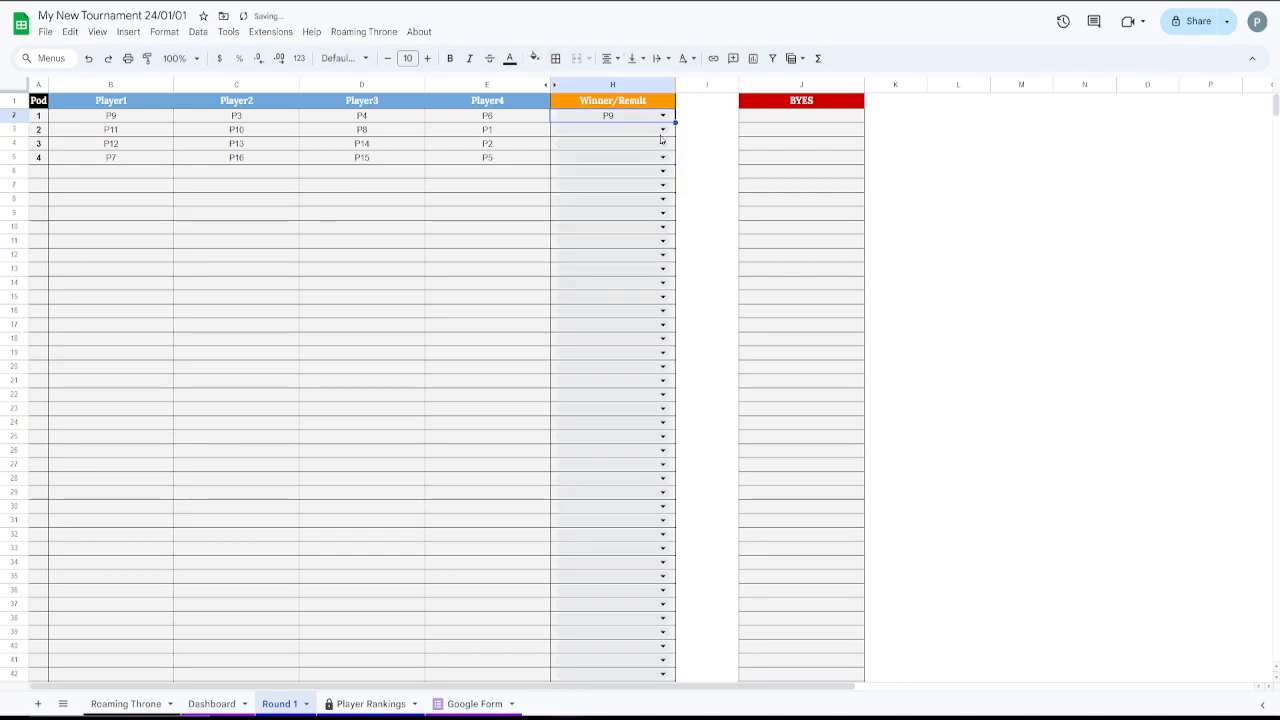
click(662, 131)
click(633, 168)
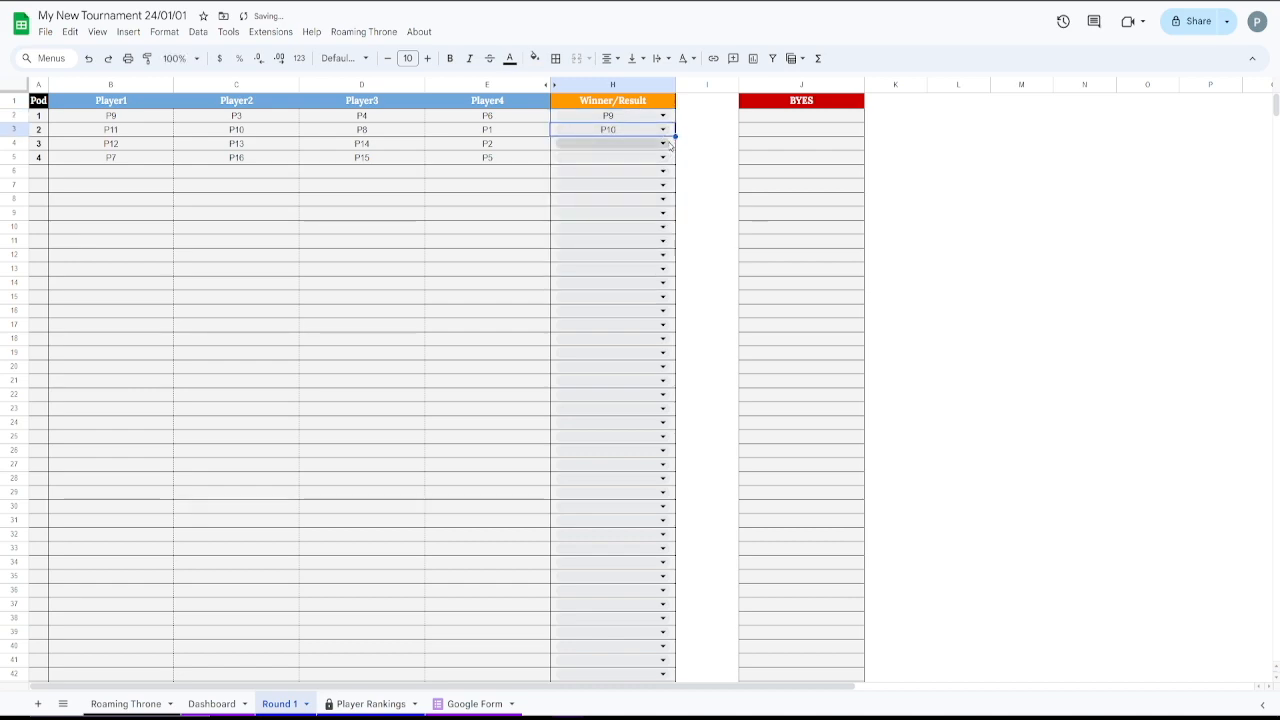
click(662, 145)
click(617, 204)
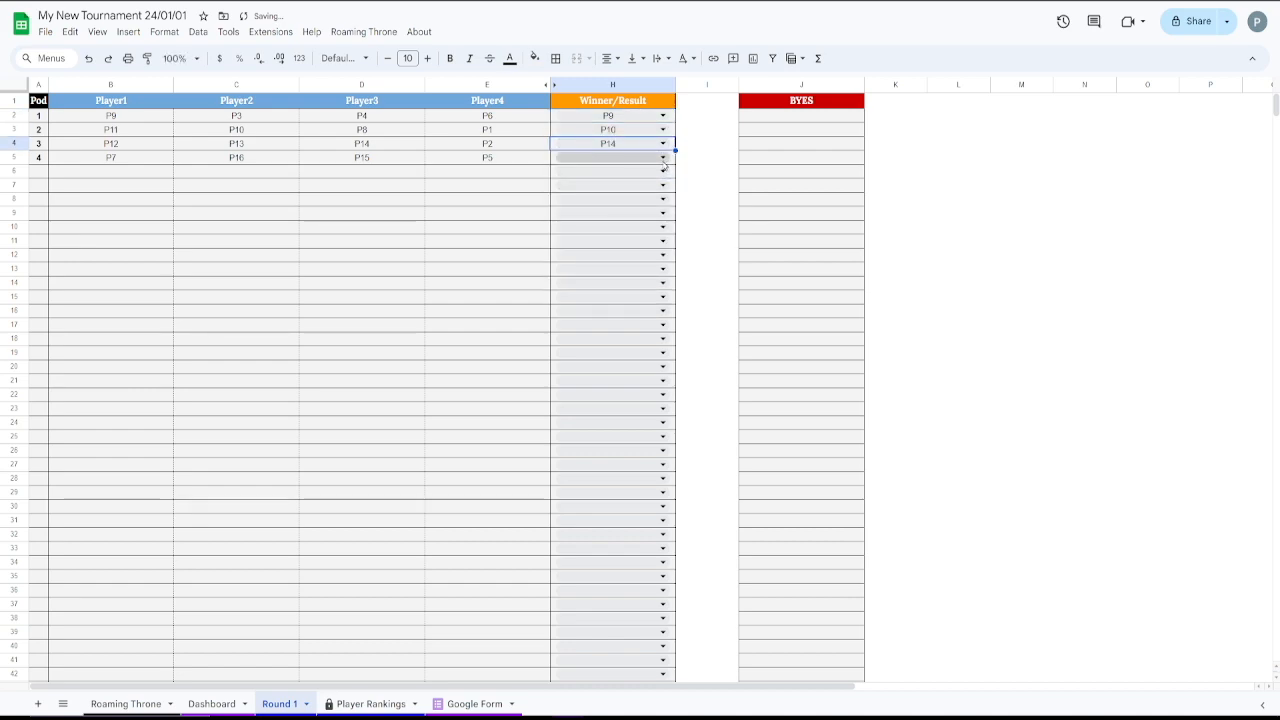
click(662, 159)
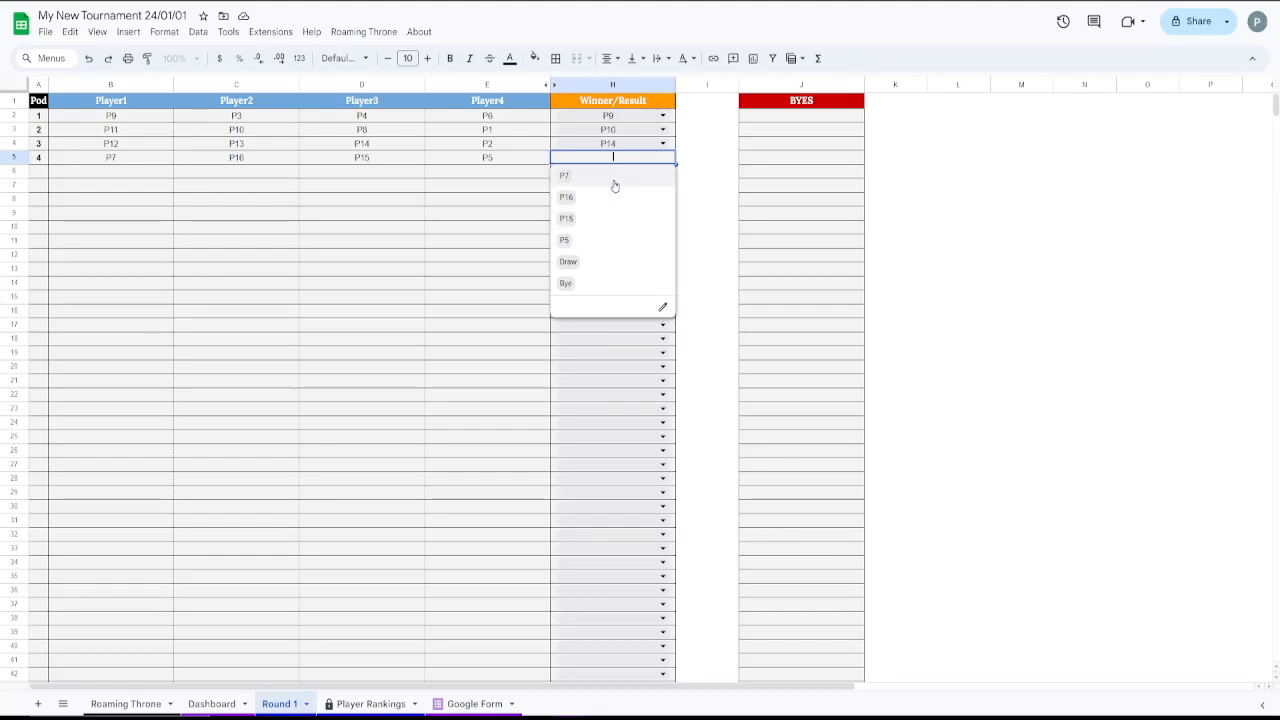
click(594, 266)
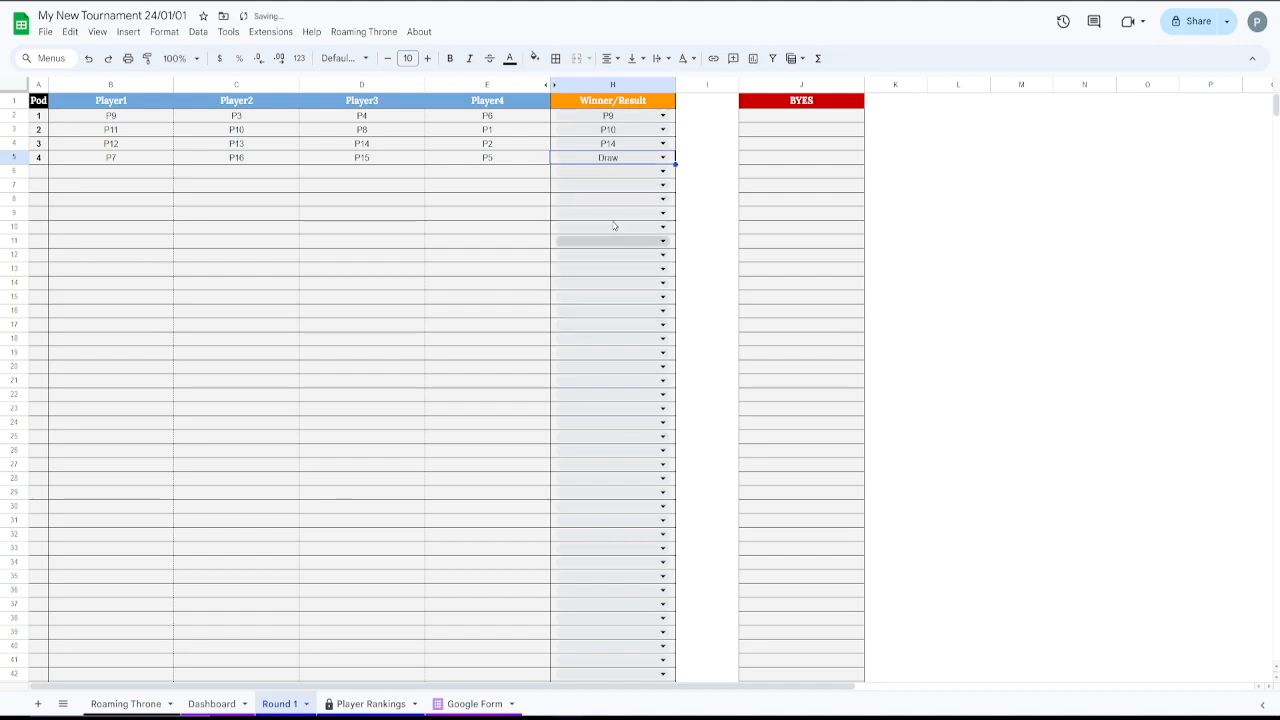
Review the available result choices for pods 3 and 4 and the empty player cells below pod 4
click(664, 145)
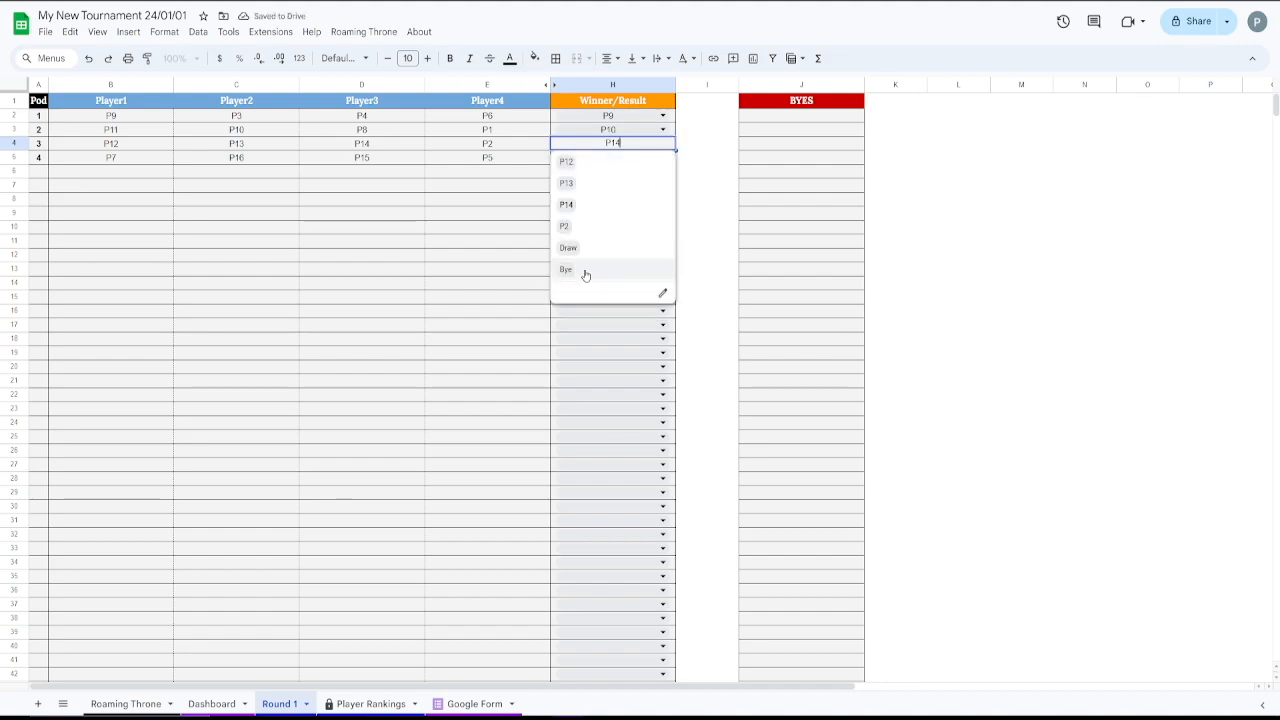
click(495, 205)
click(663, 158)
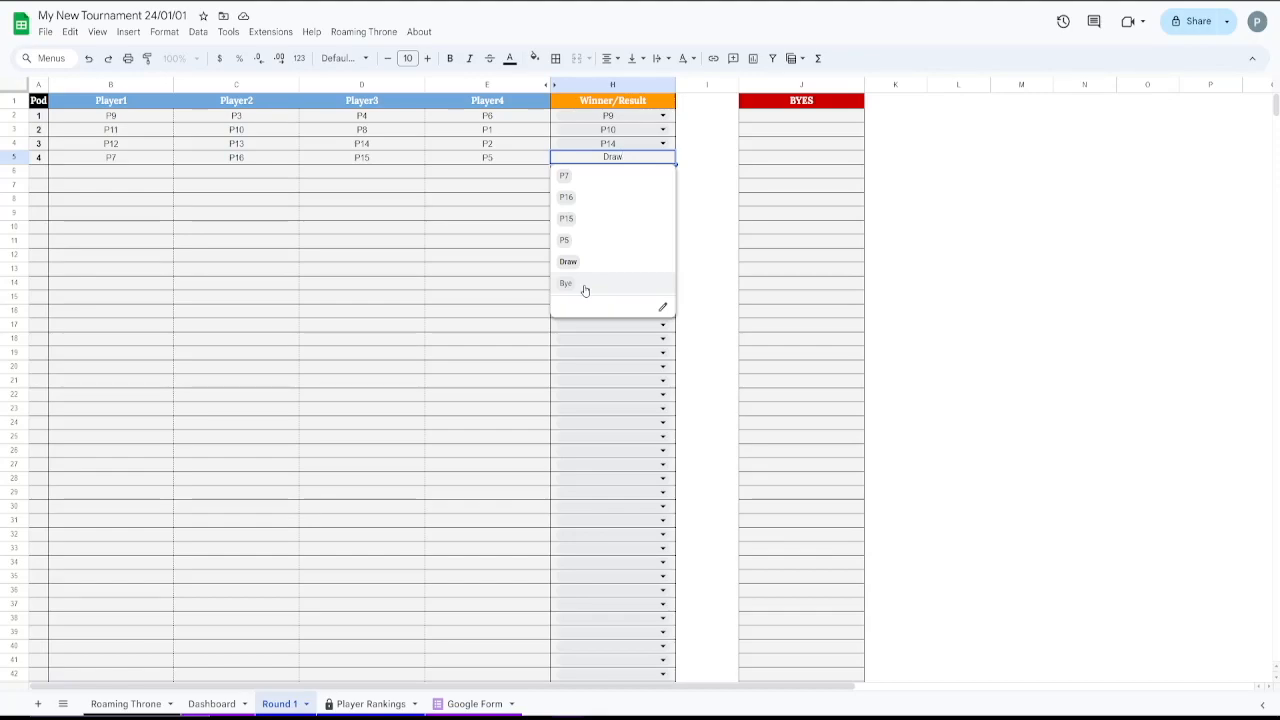
click(180, 177)
click(137, 174)
click(220, 183)
click(332, 177)
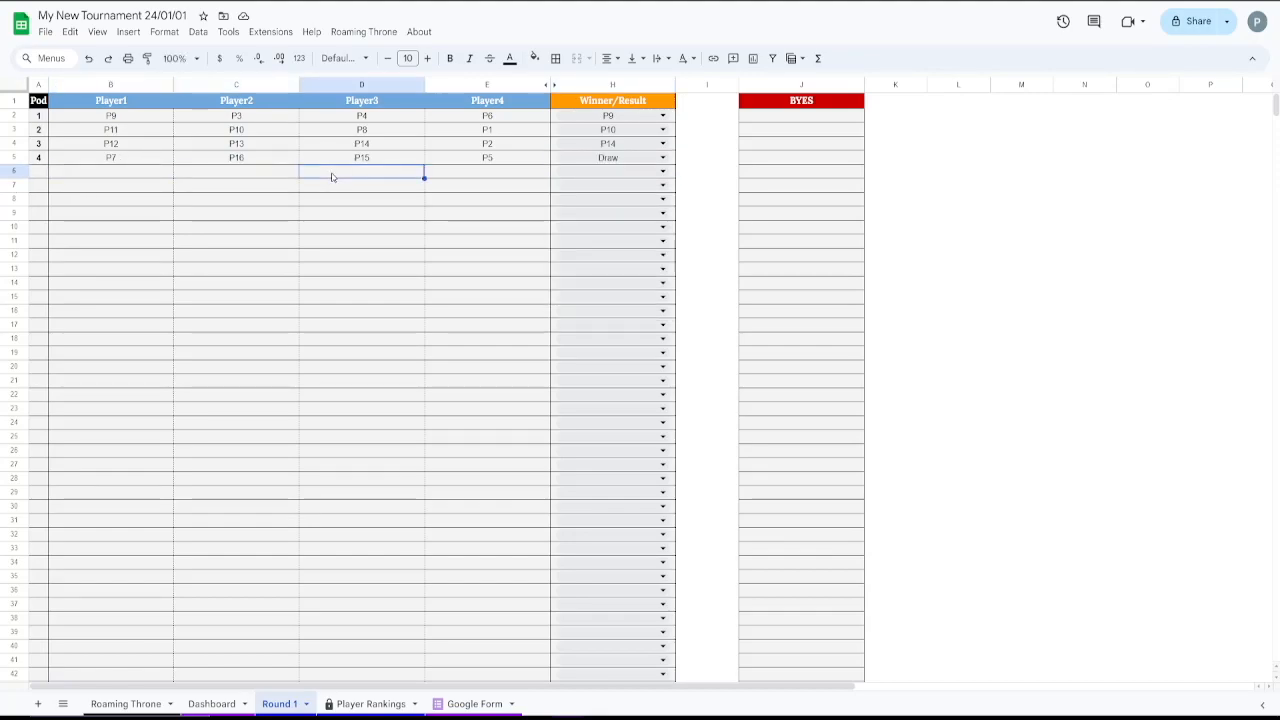
Set the Winner/Result in the empty row 6 of Round 1 to Bye, and clear that entry again
click(605, 173)
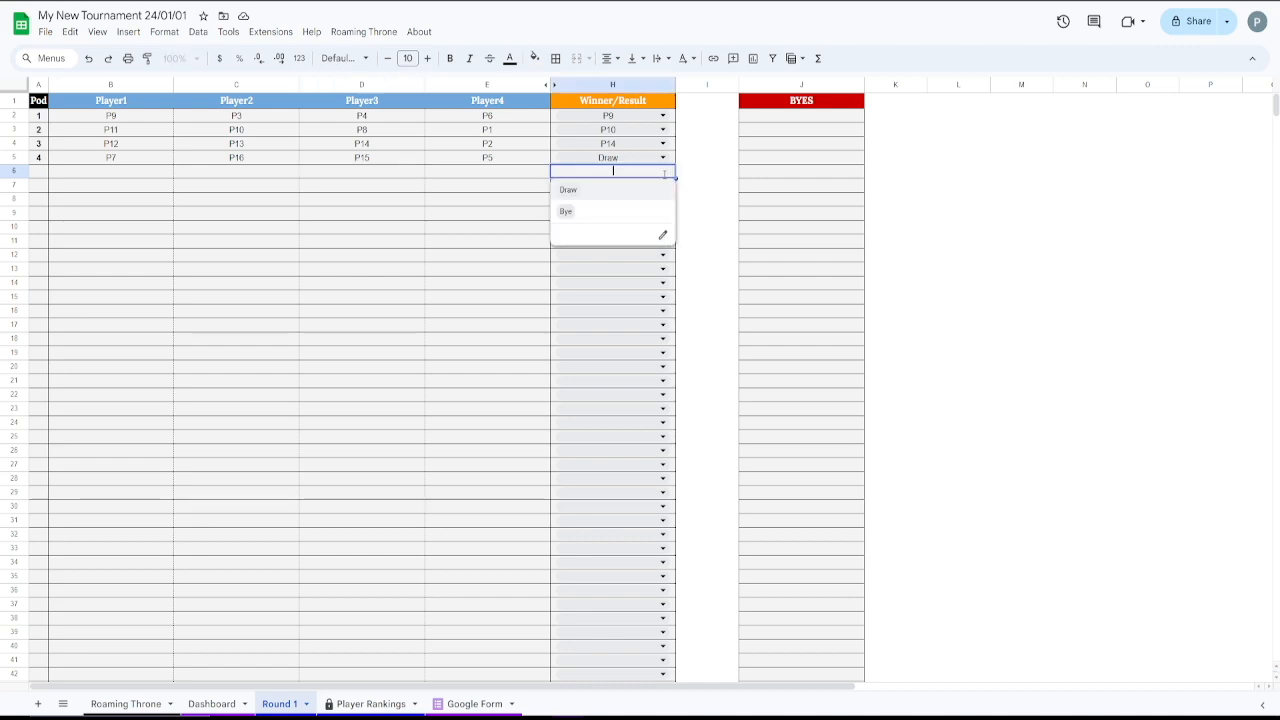
click(608, 213)
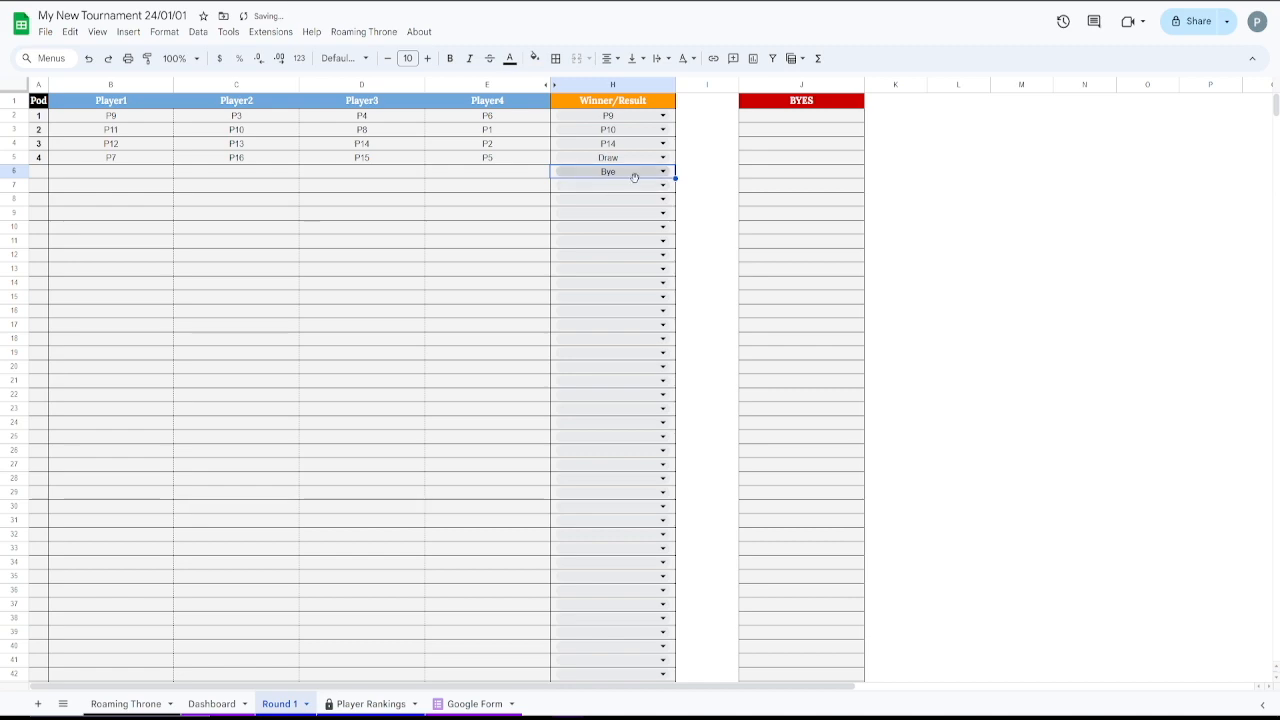
click(655, 173)
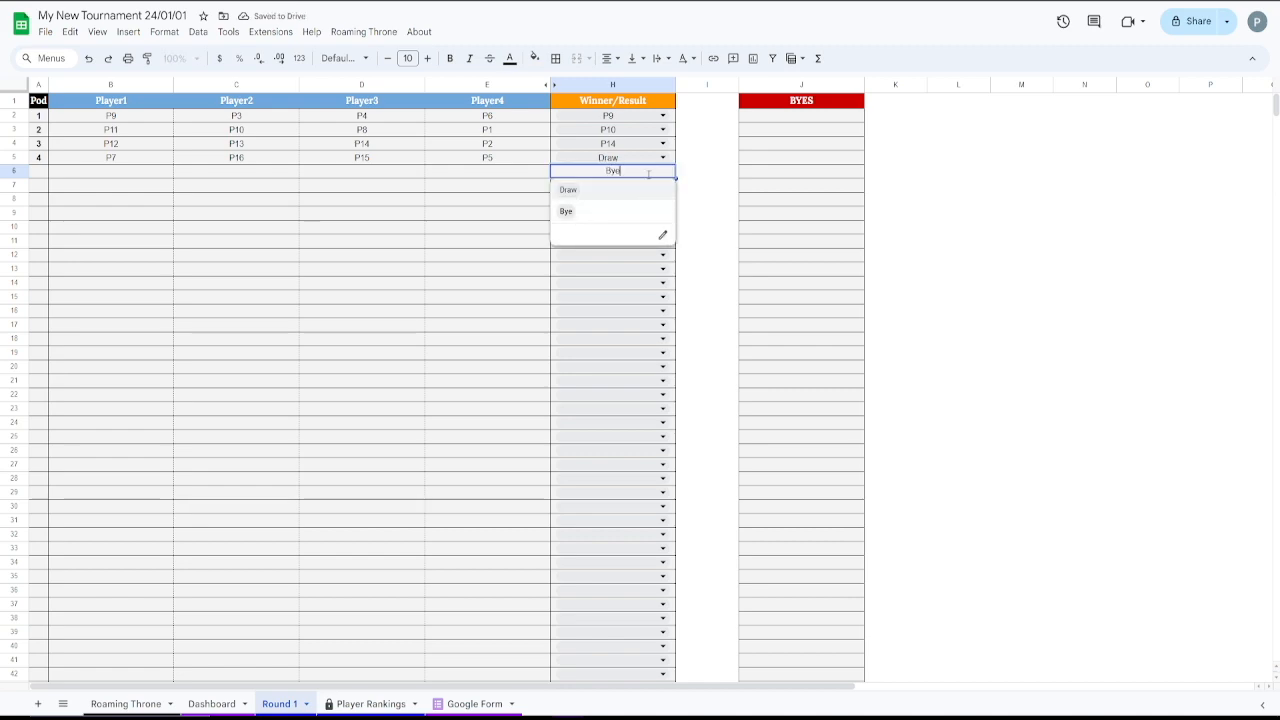
key(BackSpace)
key(BackSpace)
key(BackSpace)
click(698, 203)
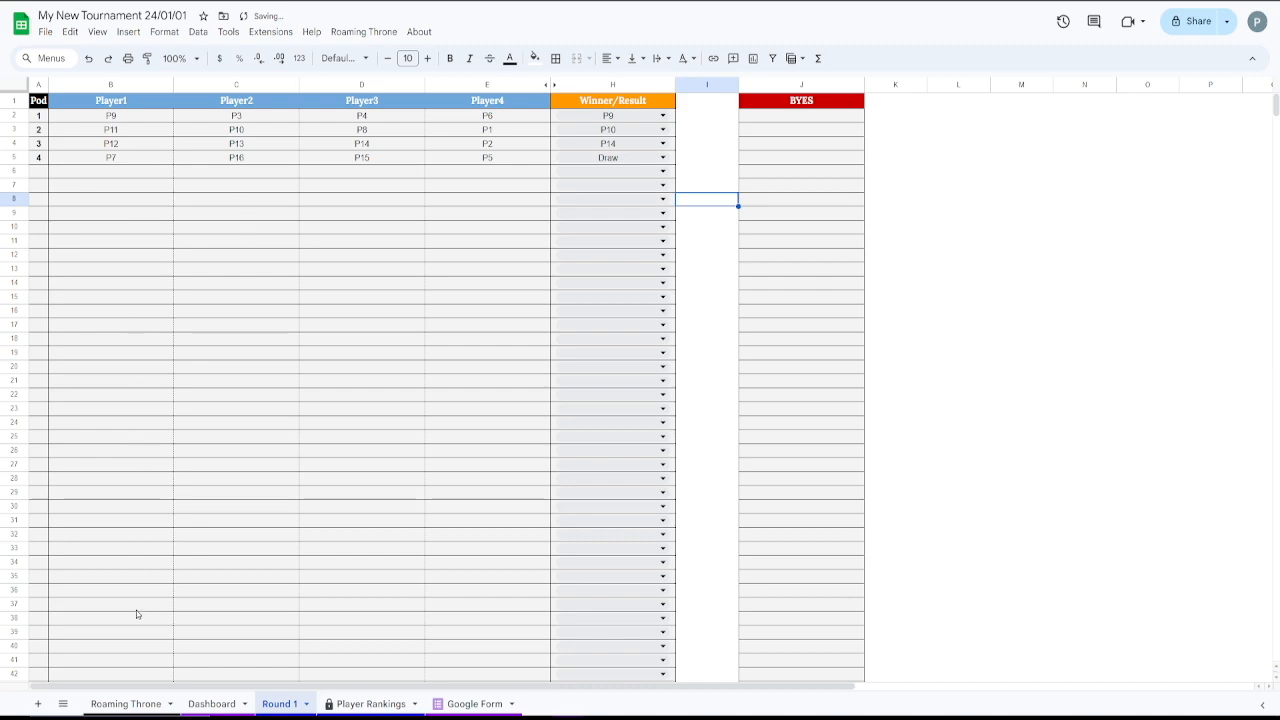
Confirm the Round 1 results from the Dashboard and open the Player Rankings sheet
click(208, 704)
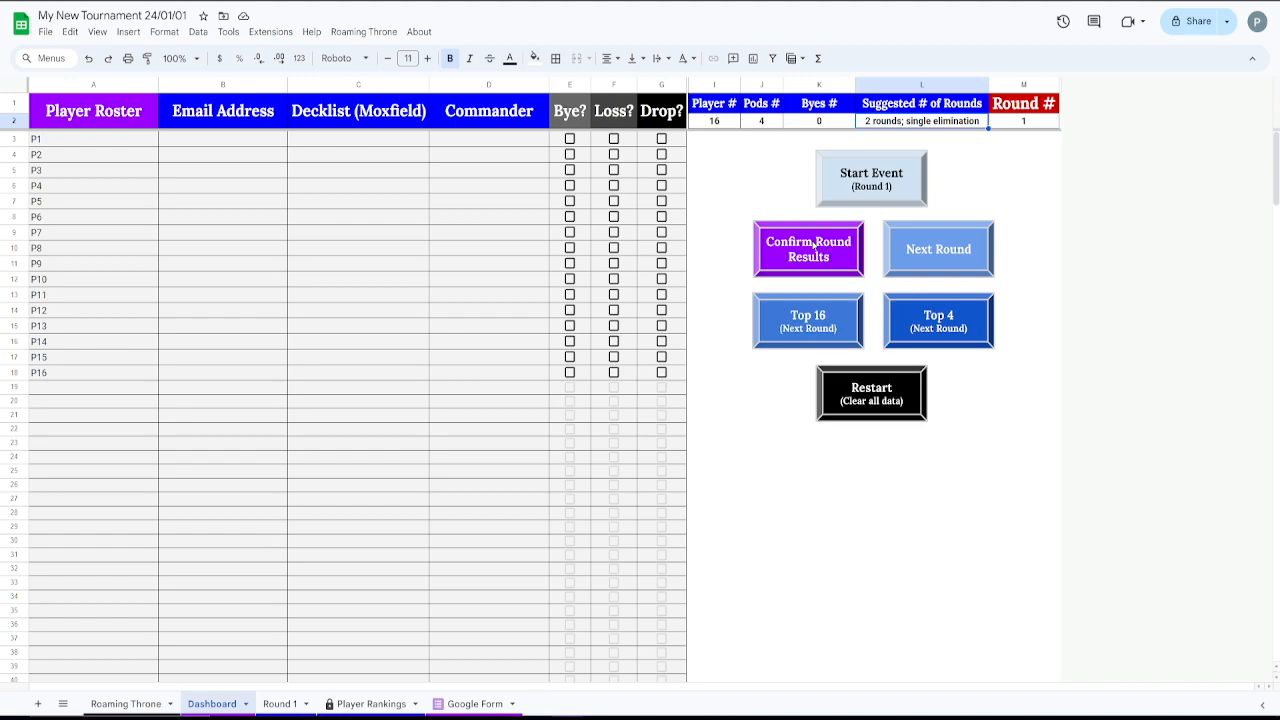
click(814, 244)
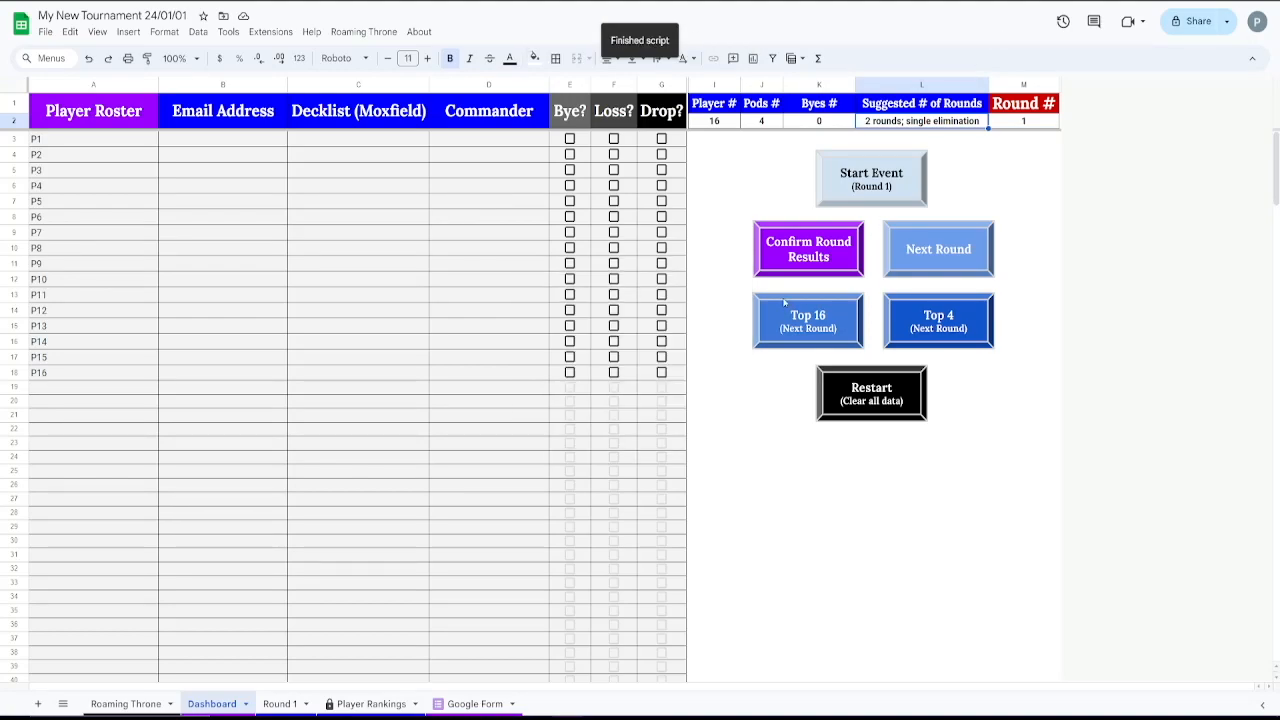
click(362, 703)
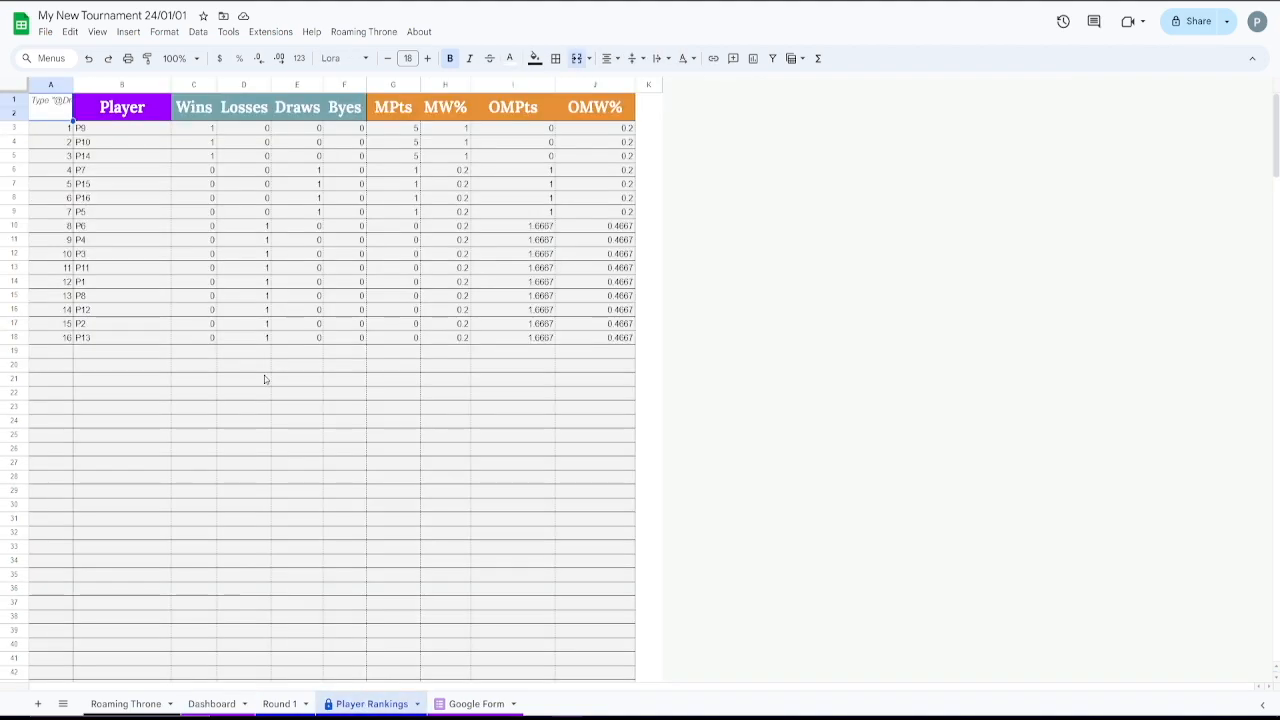
Examine the Player Rankings after Round 1, comparing the wins, draws, losses and match-win percentages of the players
click(96, 134)
click(105, 133)
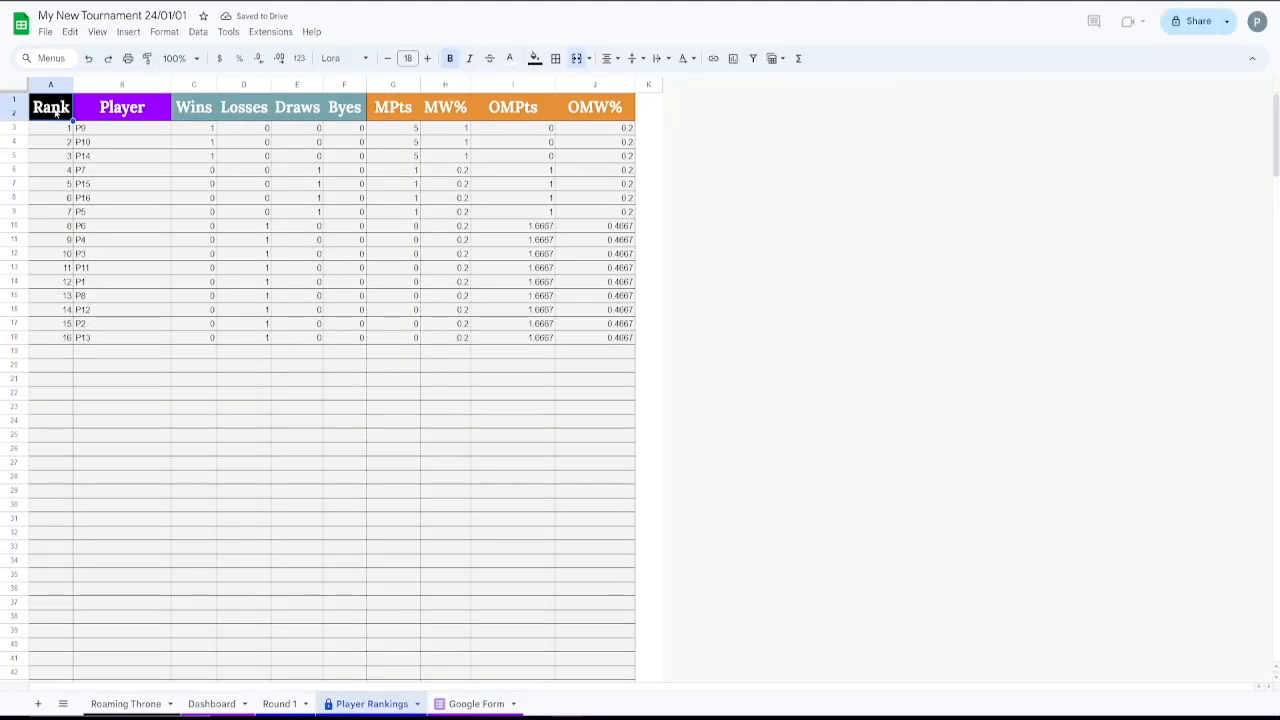
click(200, 129)
click(204, 145)
click(201, 157)
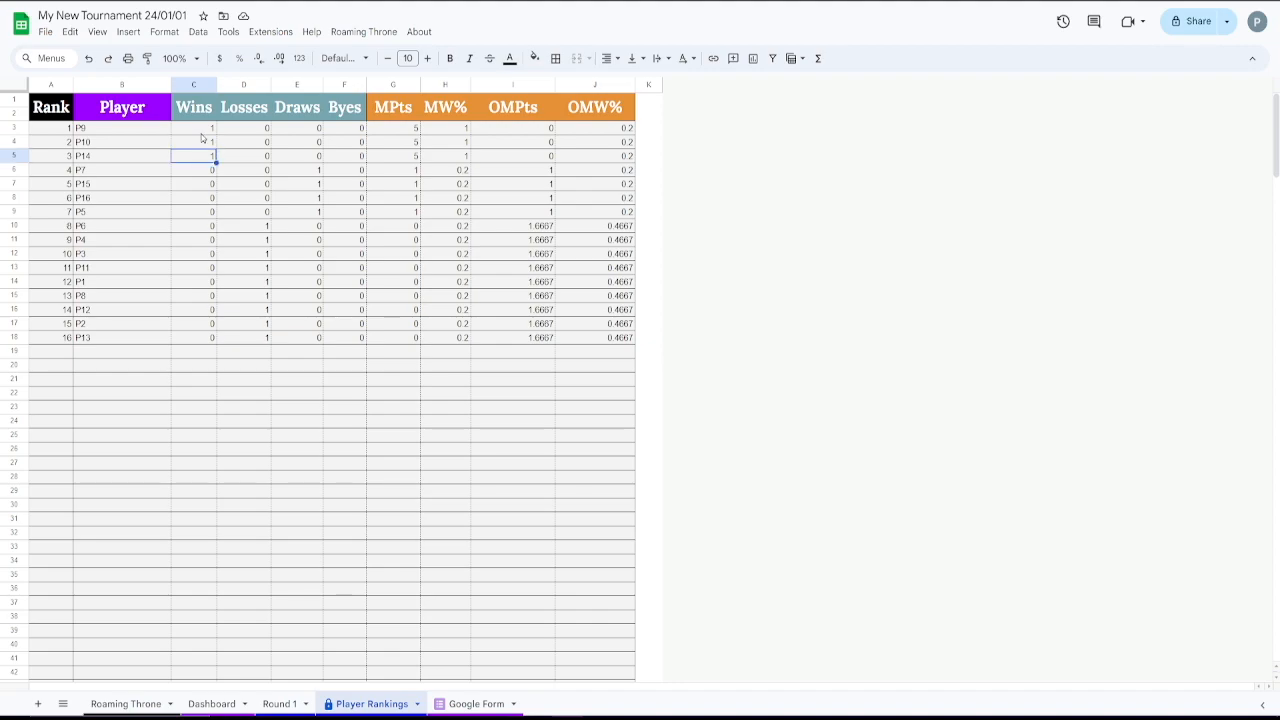
click(290, 168)
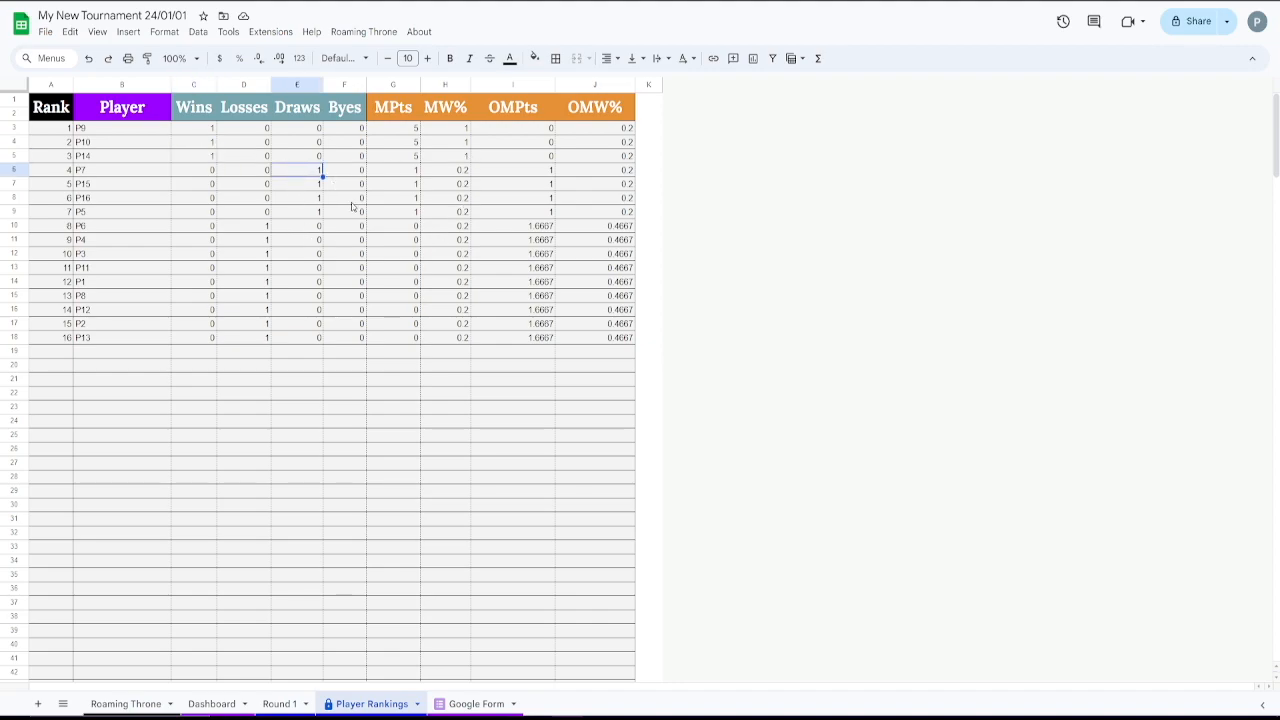
click(455, 173)
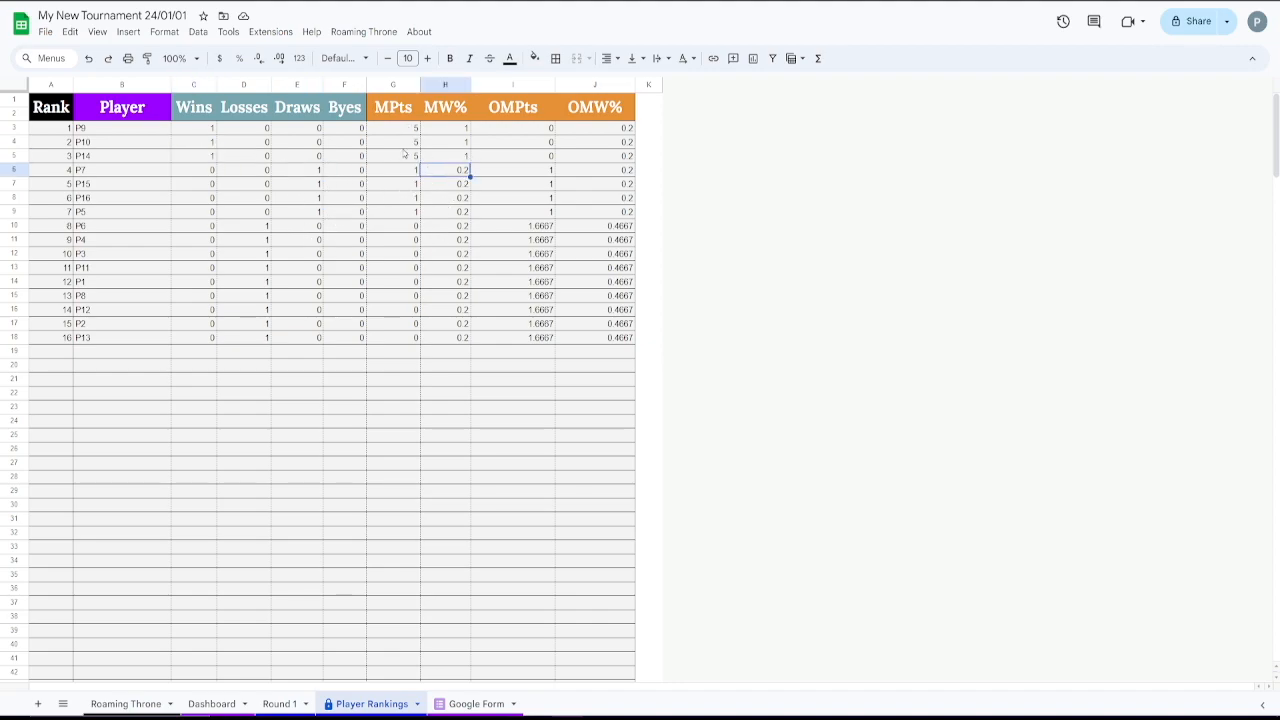
click(261, 242)
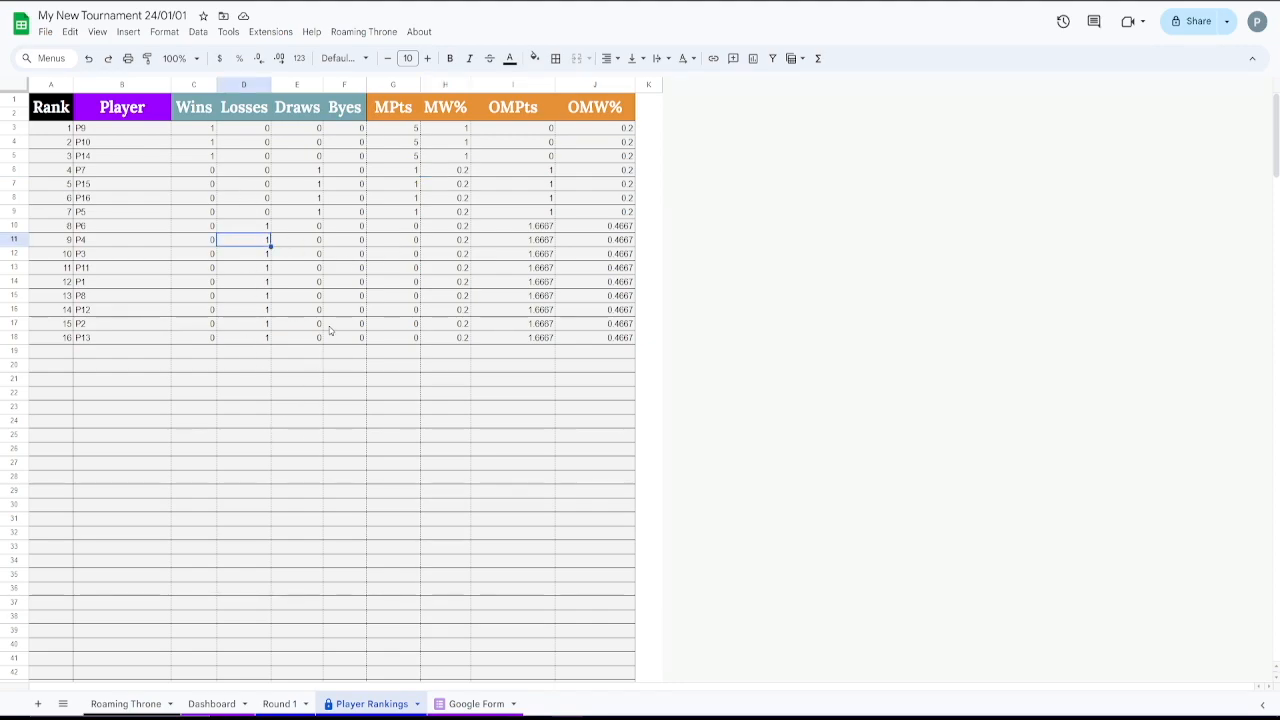
Create the next round with Swiss pairings from the Dashboard and accept the round creation
click(211, 703)
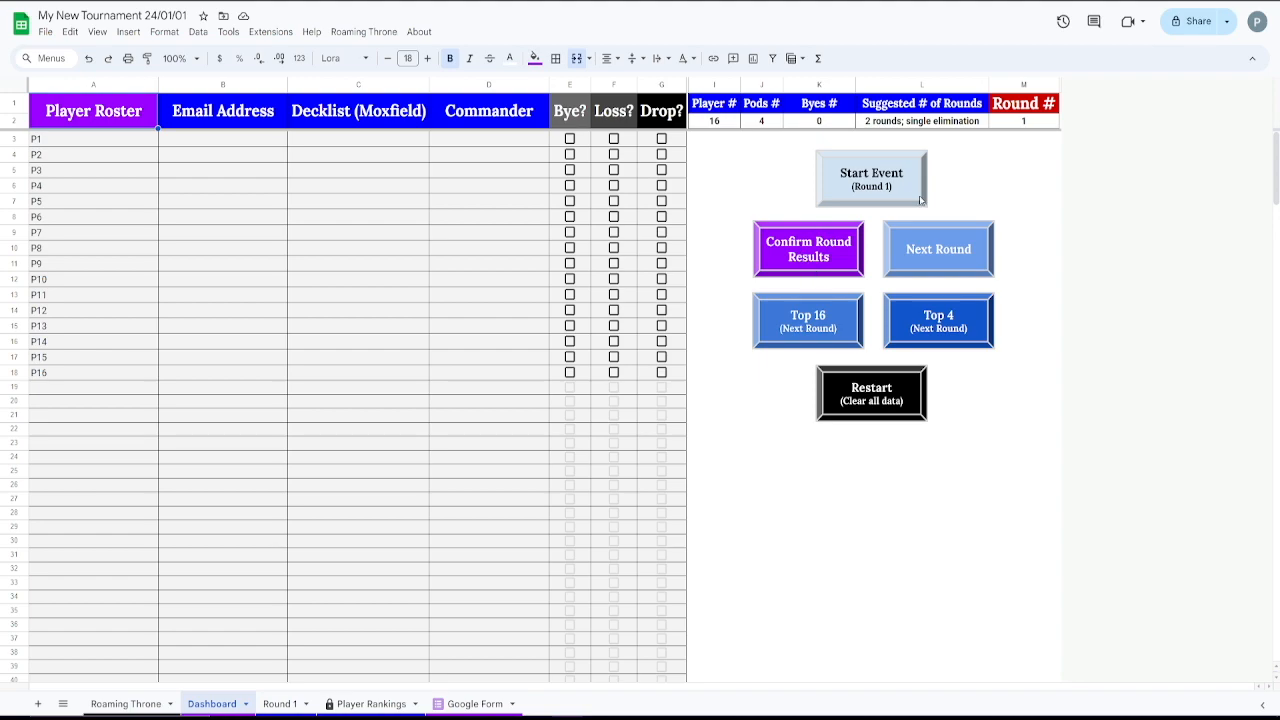
click(937, 265)
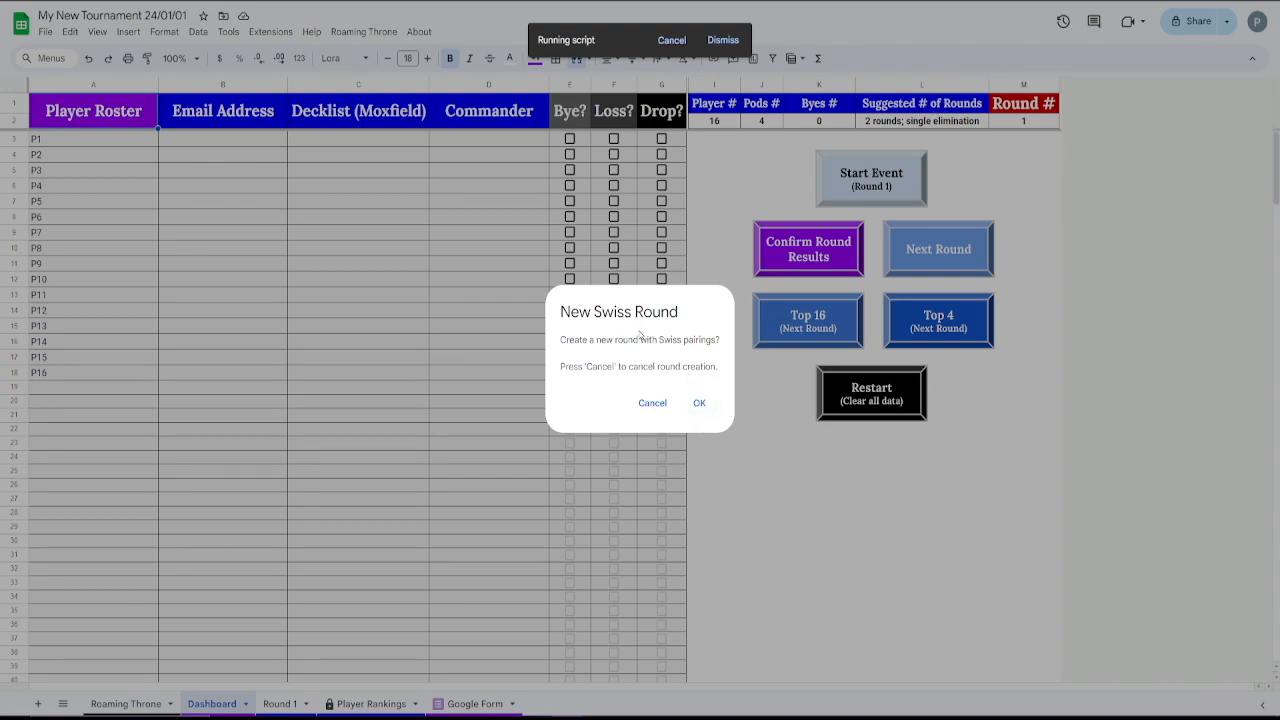
click(700, 400)
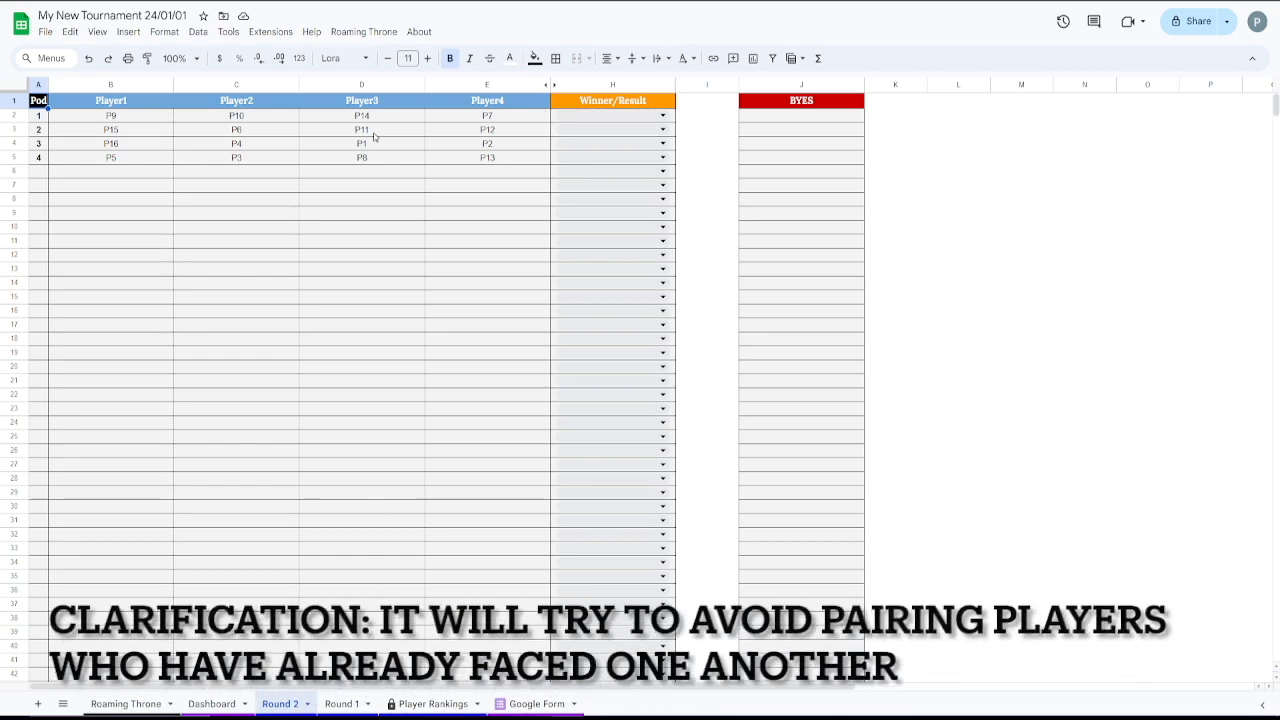
Record the Round 2 results: P9 for pod 1, P12 for pod 2, Draw for pod 3 and P8 for pod 4
click(661, 118)
click(645, 147)
click(661, 130)
click(634, 211)
click(661, 144)
click(627, 255)
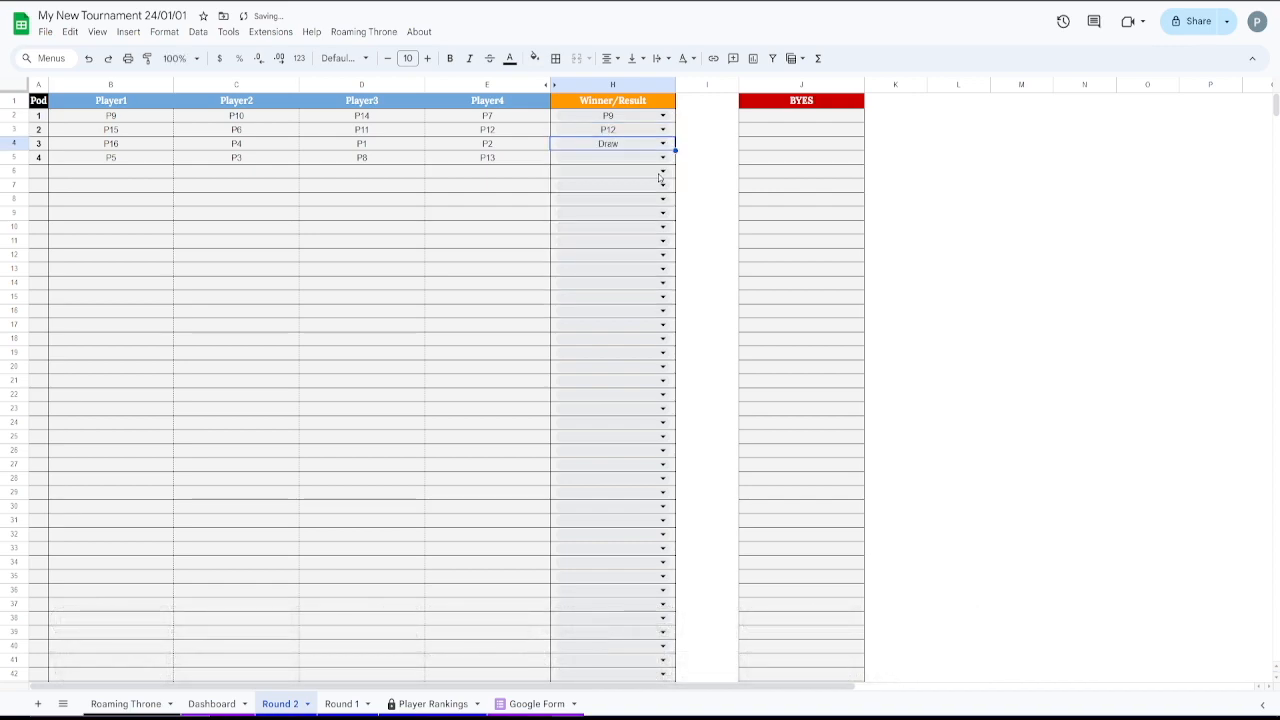
click(661, 158)
click(631, 219)
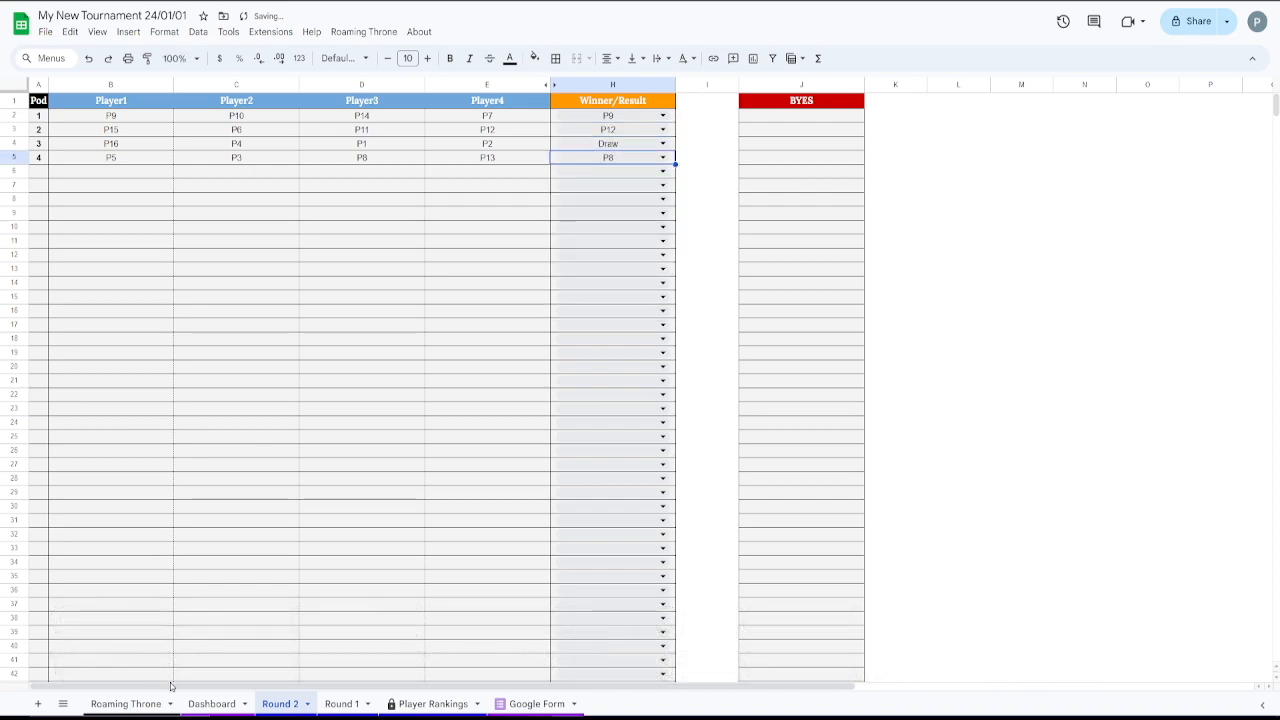
Confirm the Round 2 results from the Dashboard and view the updated Player Rankings
click(212, 703)
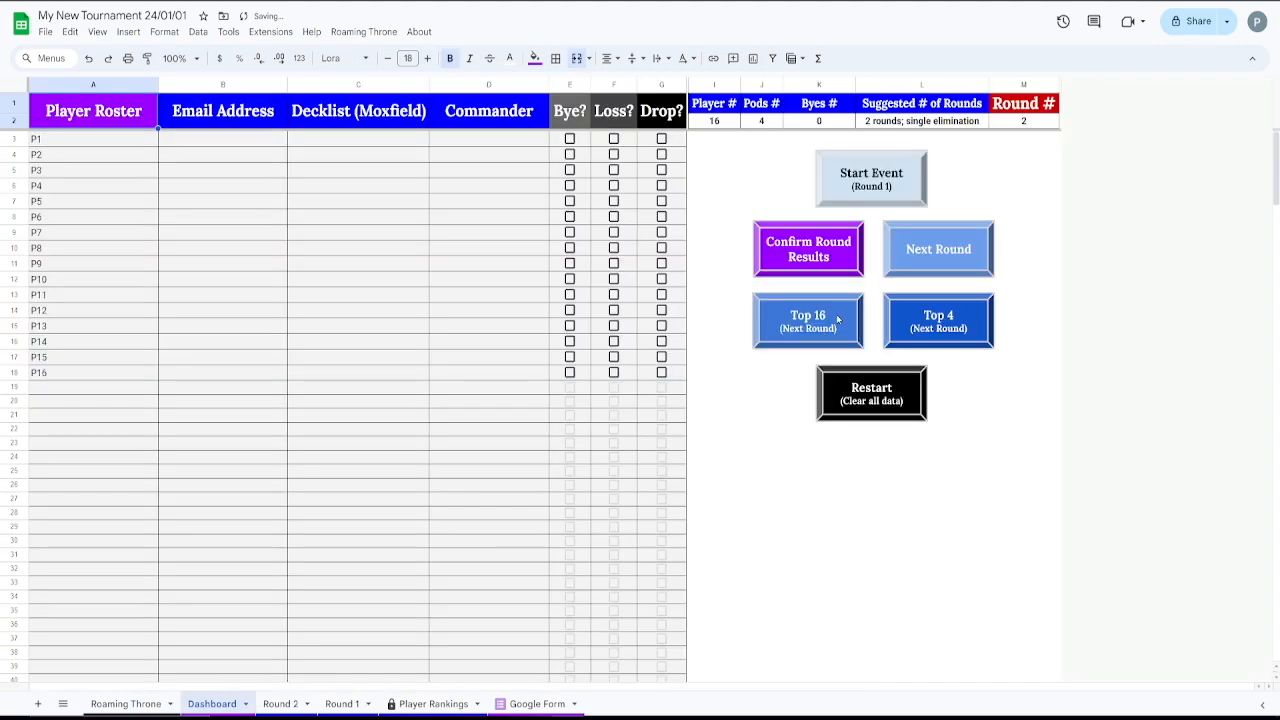
click(818, 256)
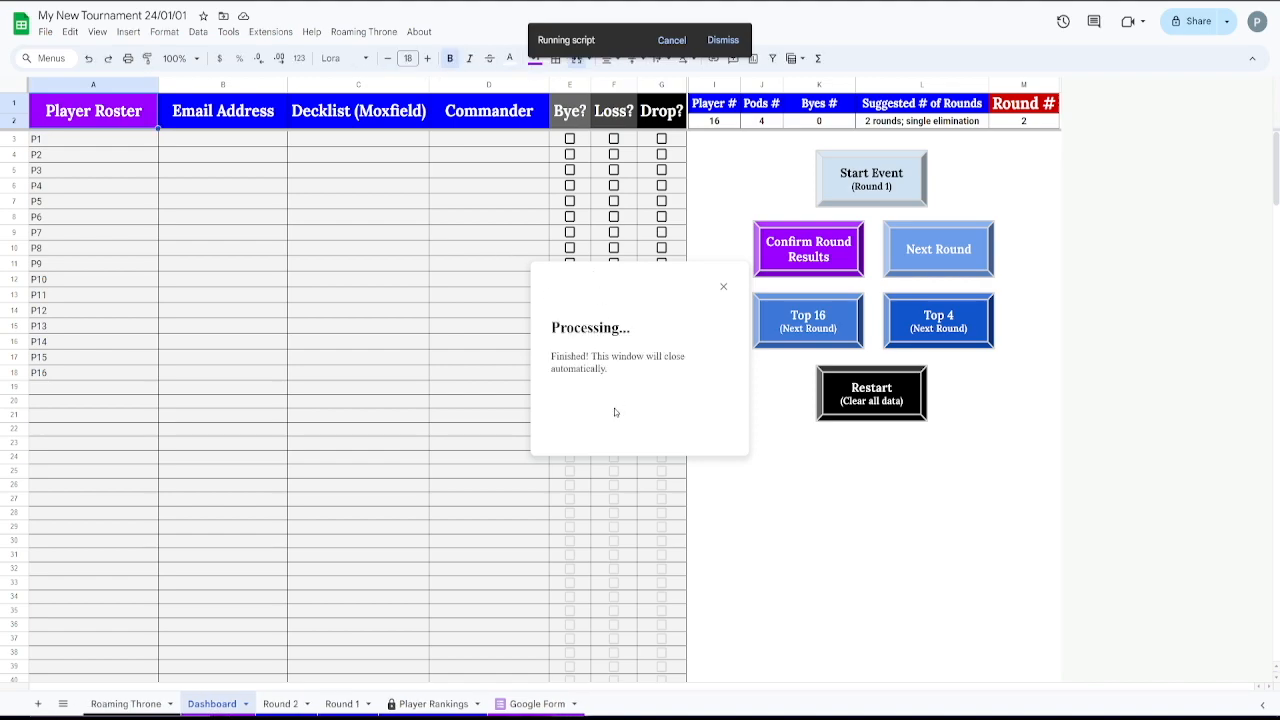
click(425, 705)
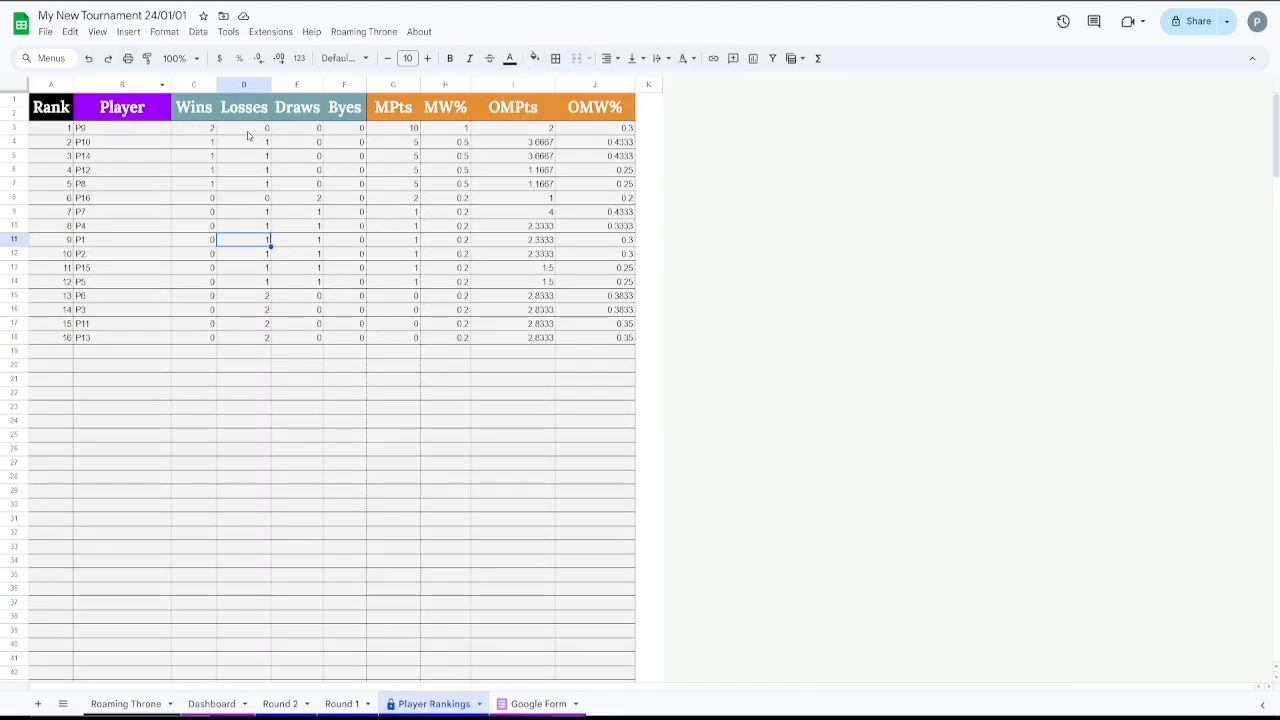
Create a new random round for the tournament and accept the random-pairings confirmation
click(211, 704)
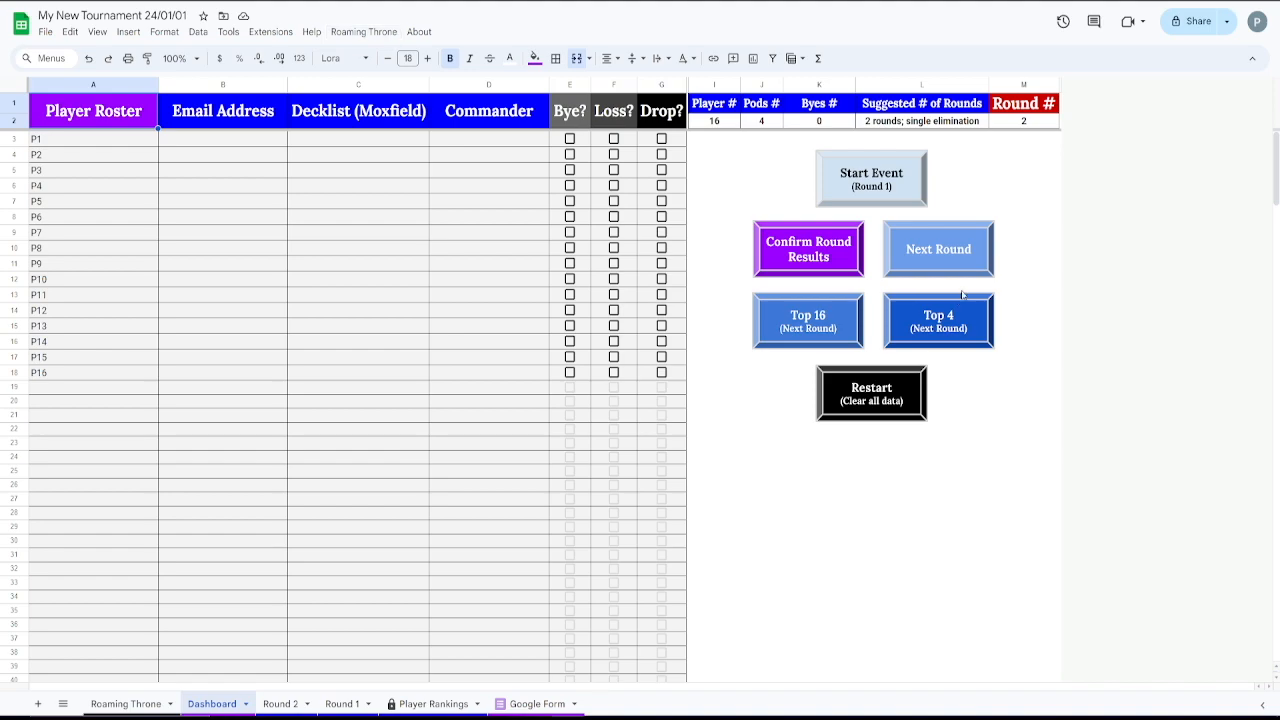
click(366, 36)
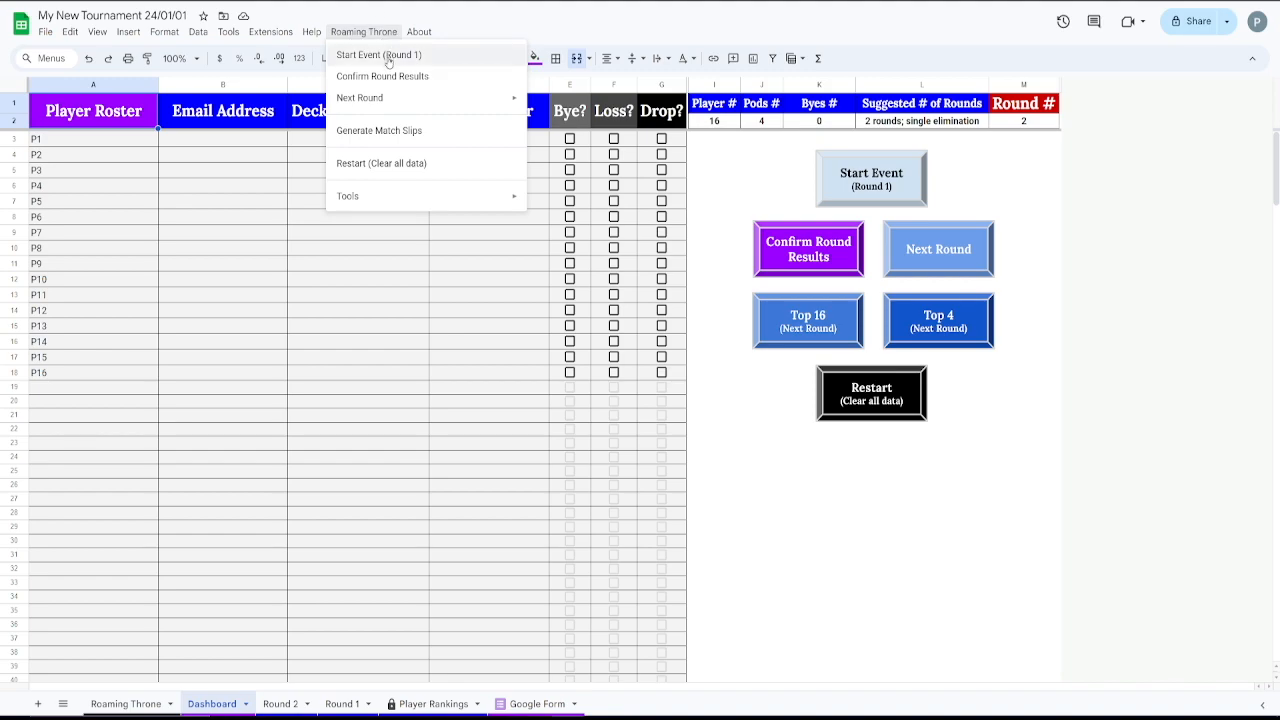
mouse_move(390, 95)
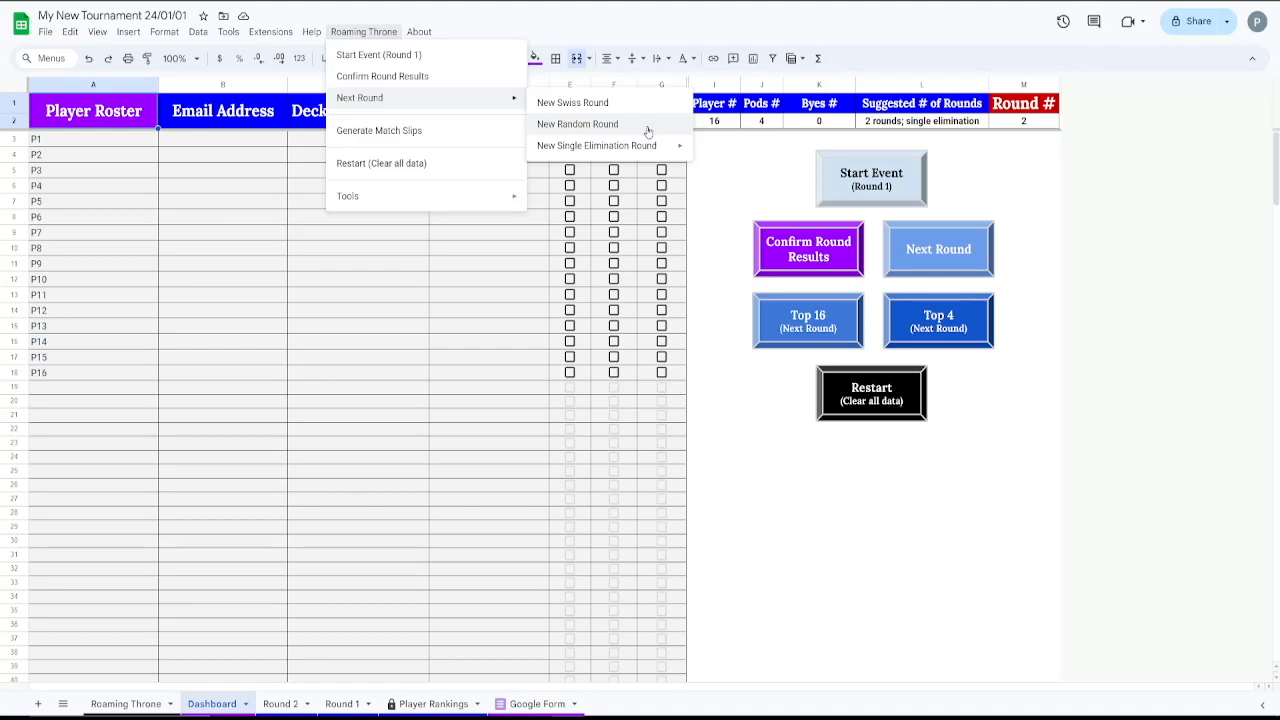
mouse_move(648, 153)
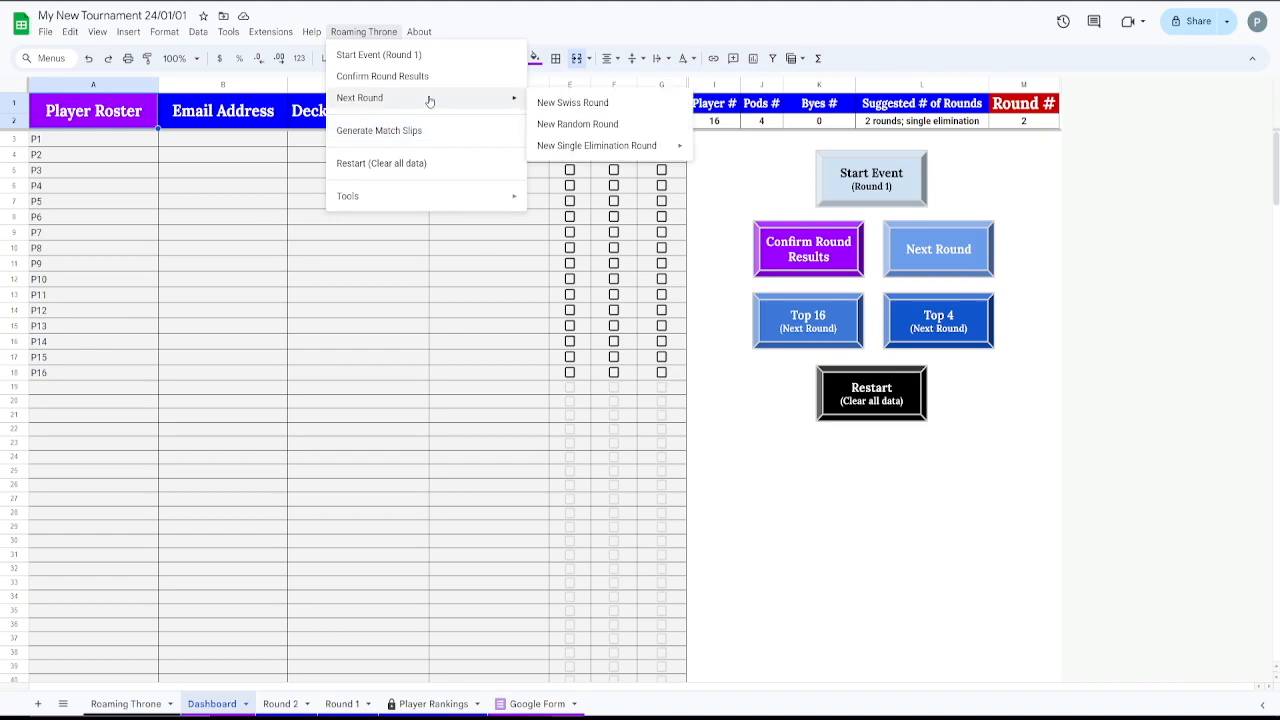
click(660, 126)
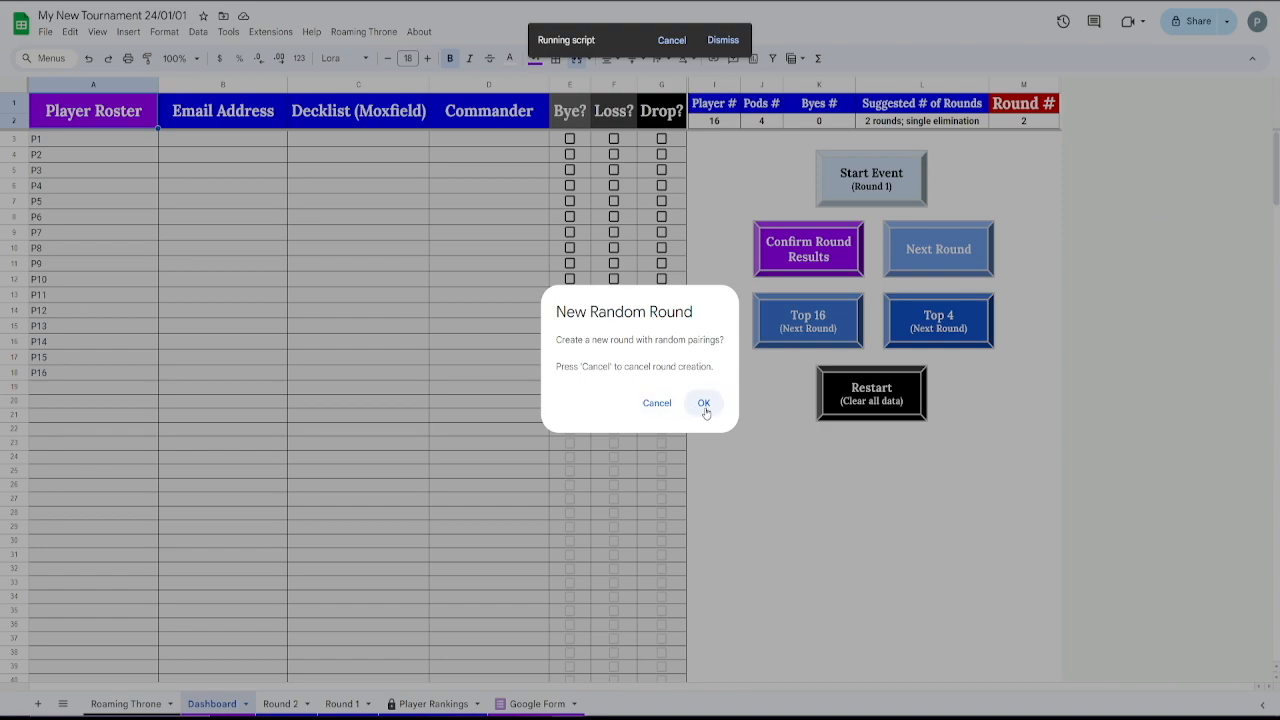
click(704, 404)
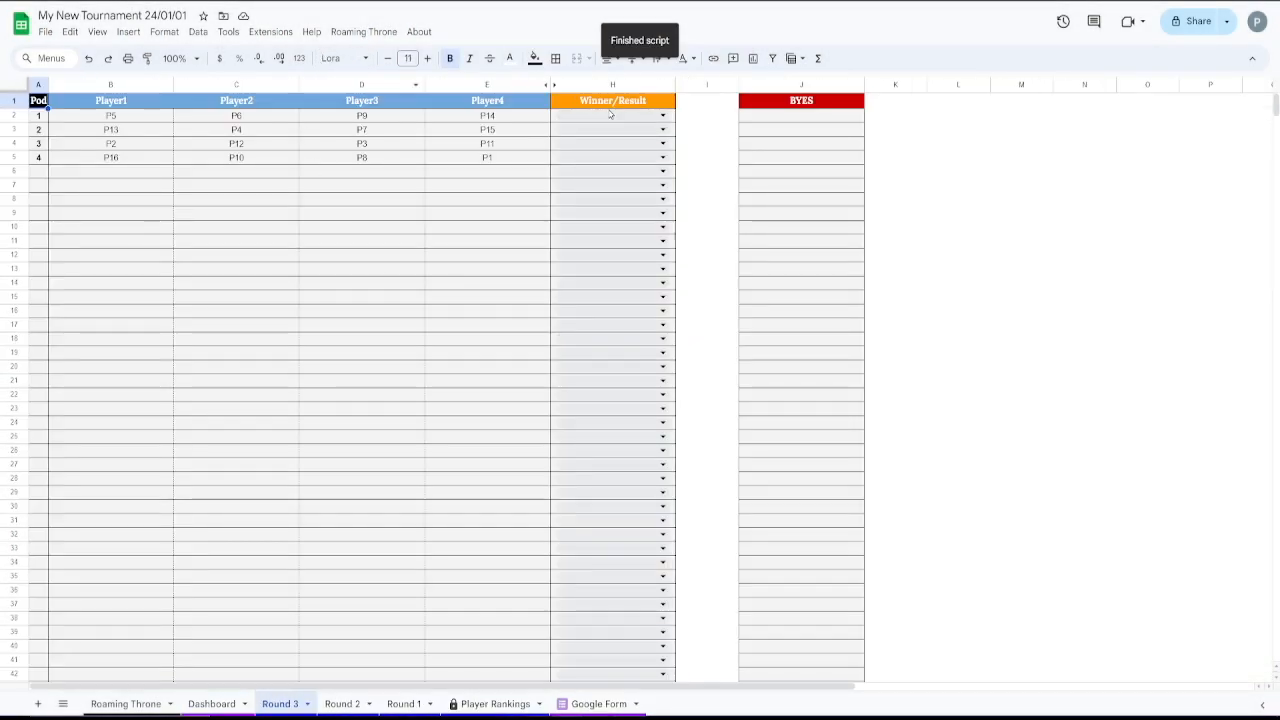
Generate the match slips for Round 3 and compare them with the pairings on the Round 3 sheet
click(340, 33)
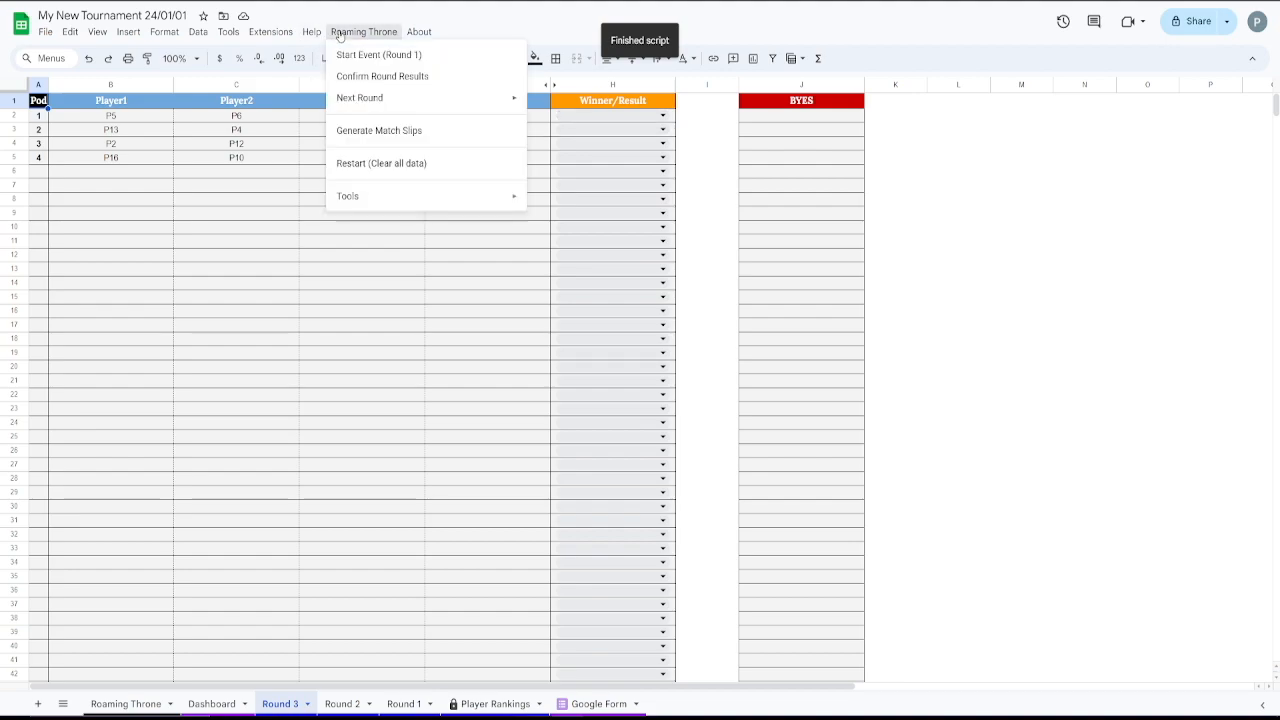
click(437, 132)
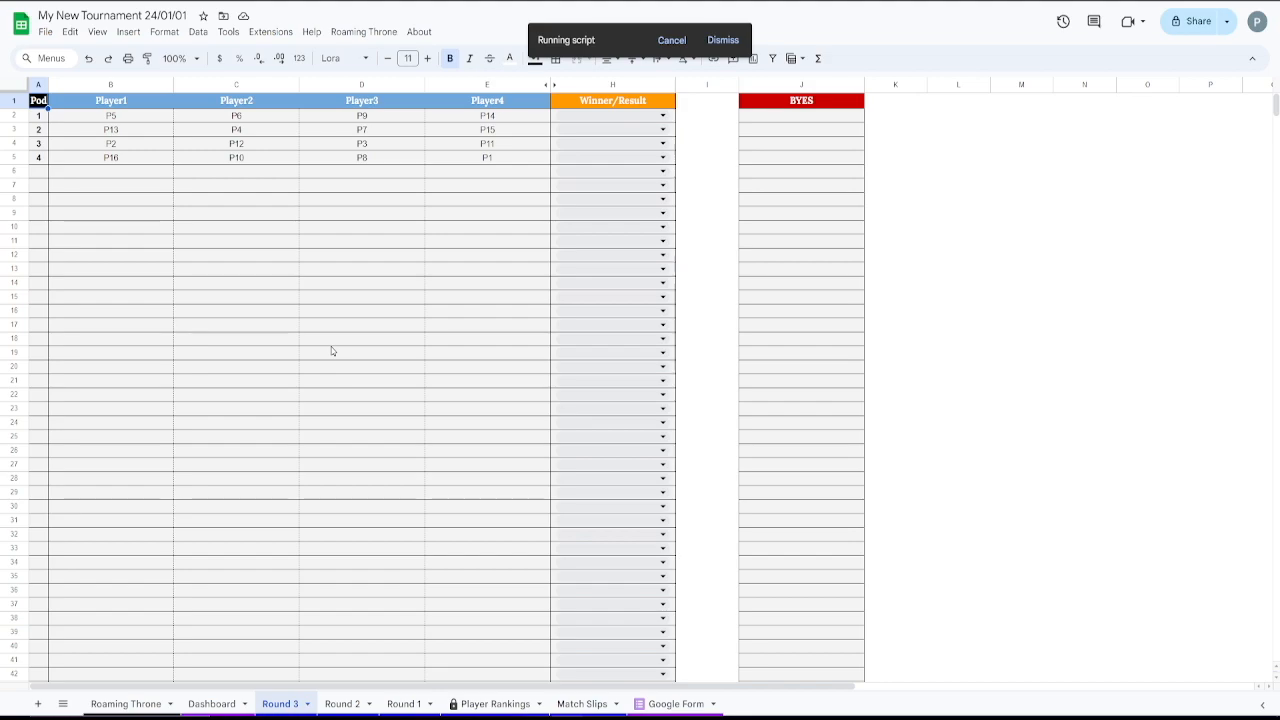
click(590, 706)
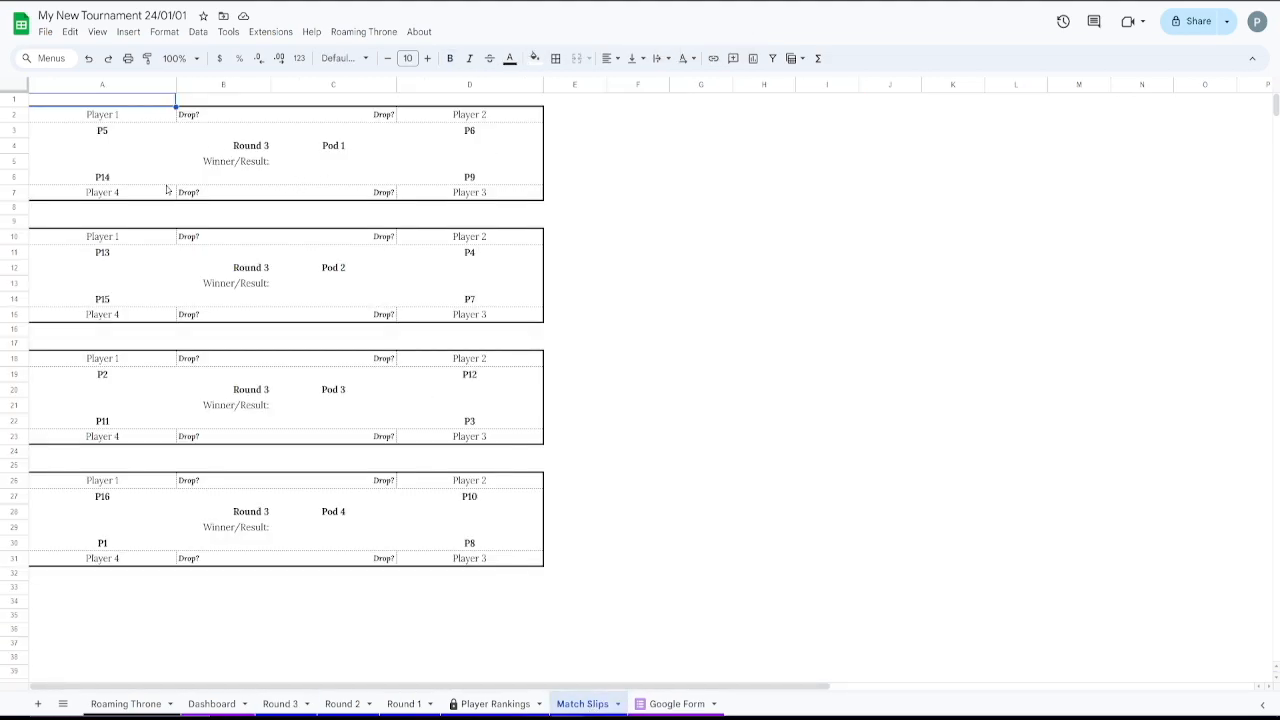
click(280, 705)
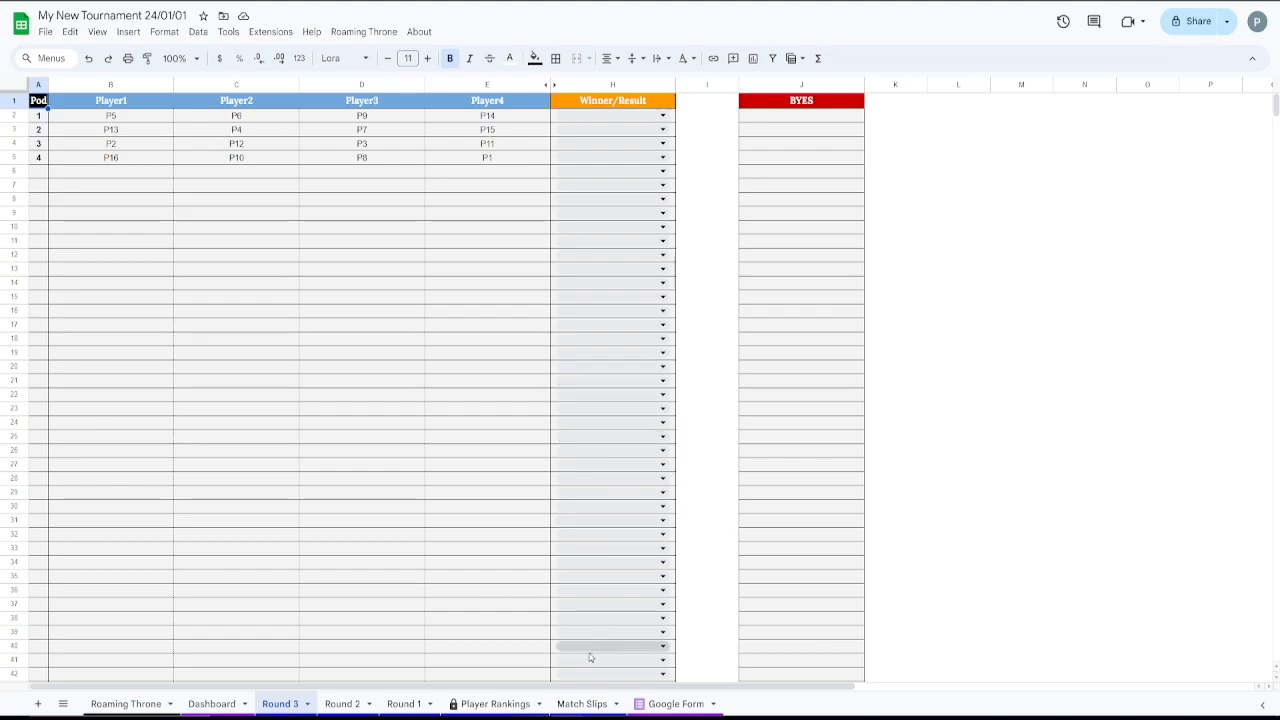
click(582, 704)
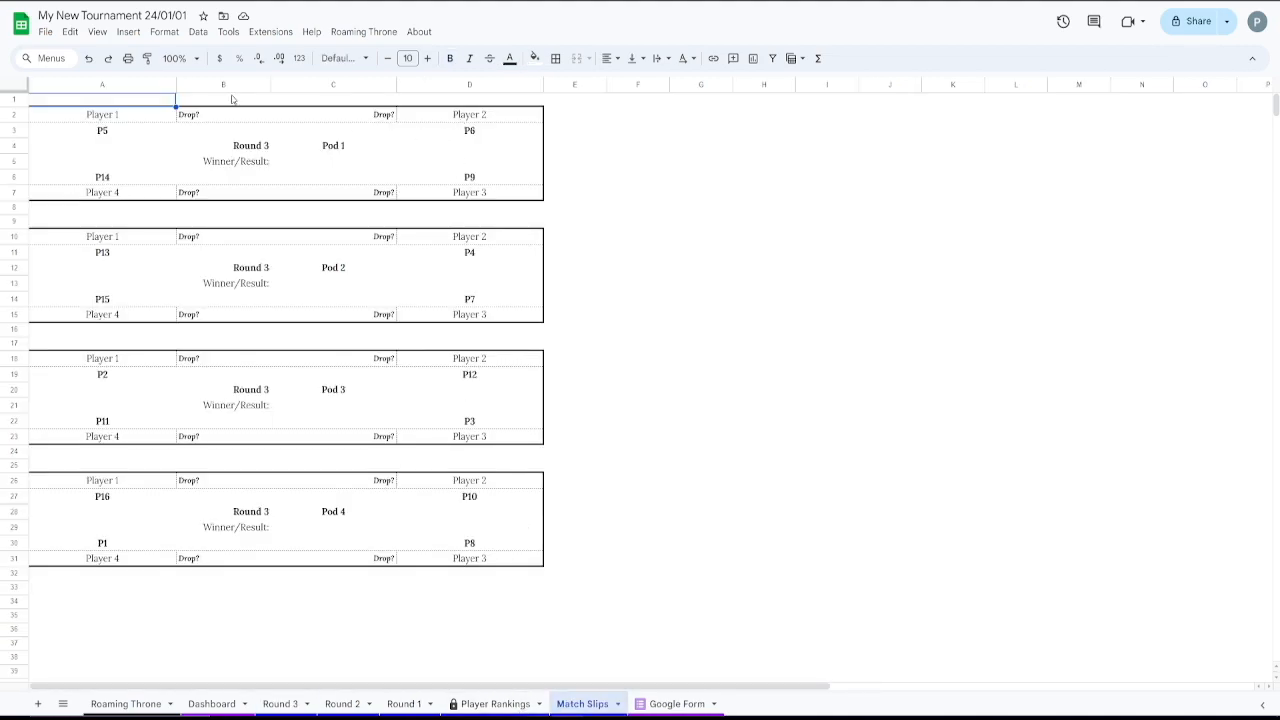
click(280, 704)
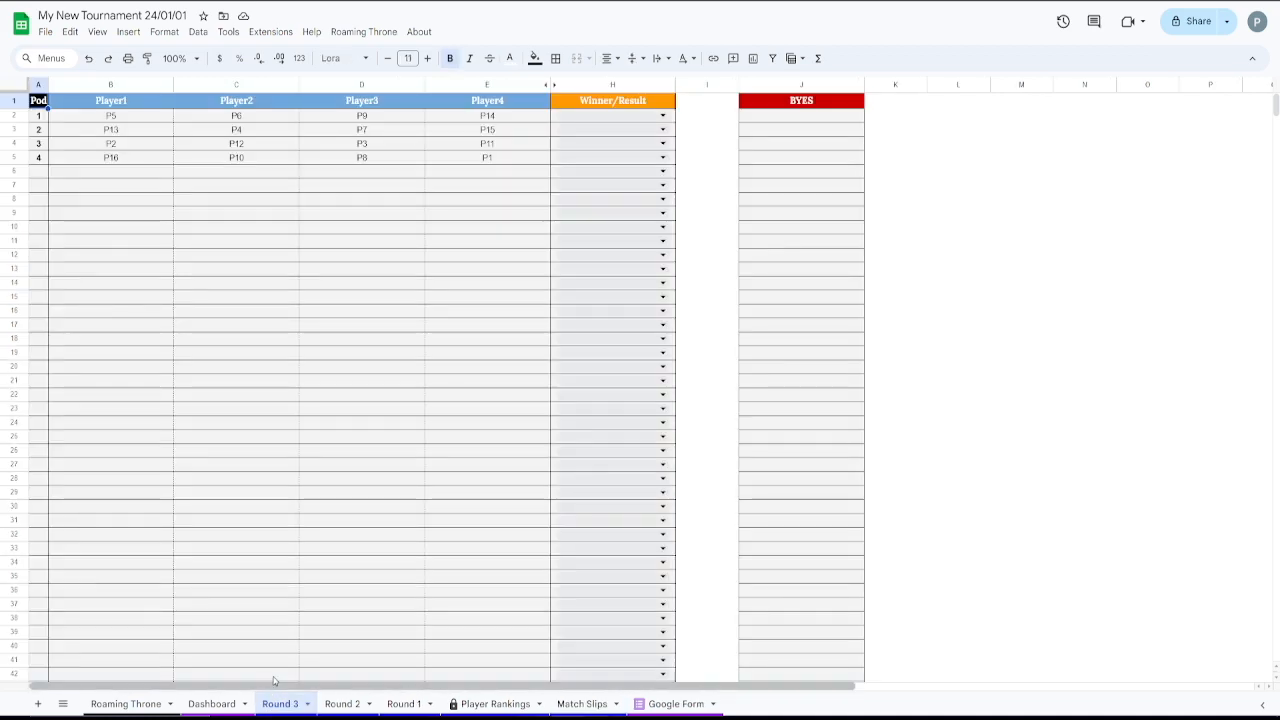
Examine the pod 1 seating order from Player1 to Player4 on the Round 3 and Round 2 sheets, and check the Player Rankings
click(140, 118)
click(203, 120)
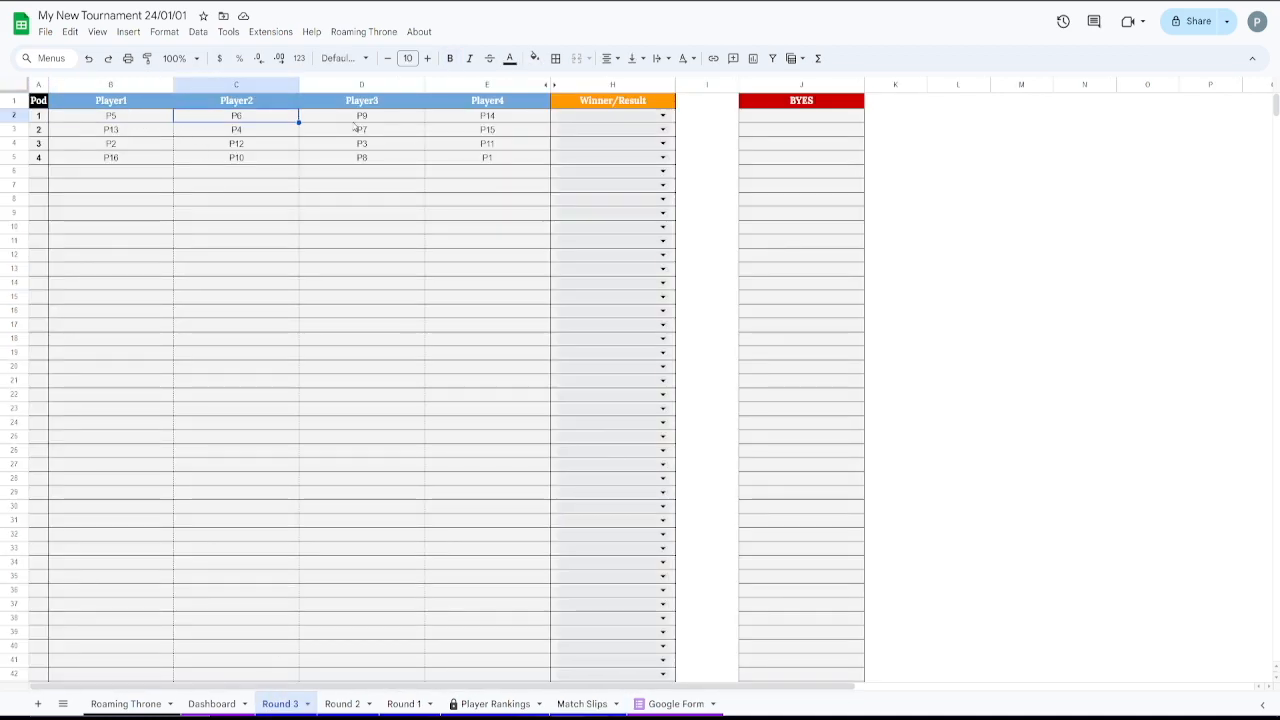
click(412, 115)
click(444, 118)
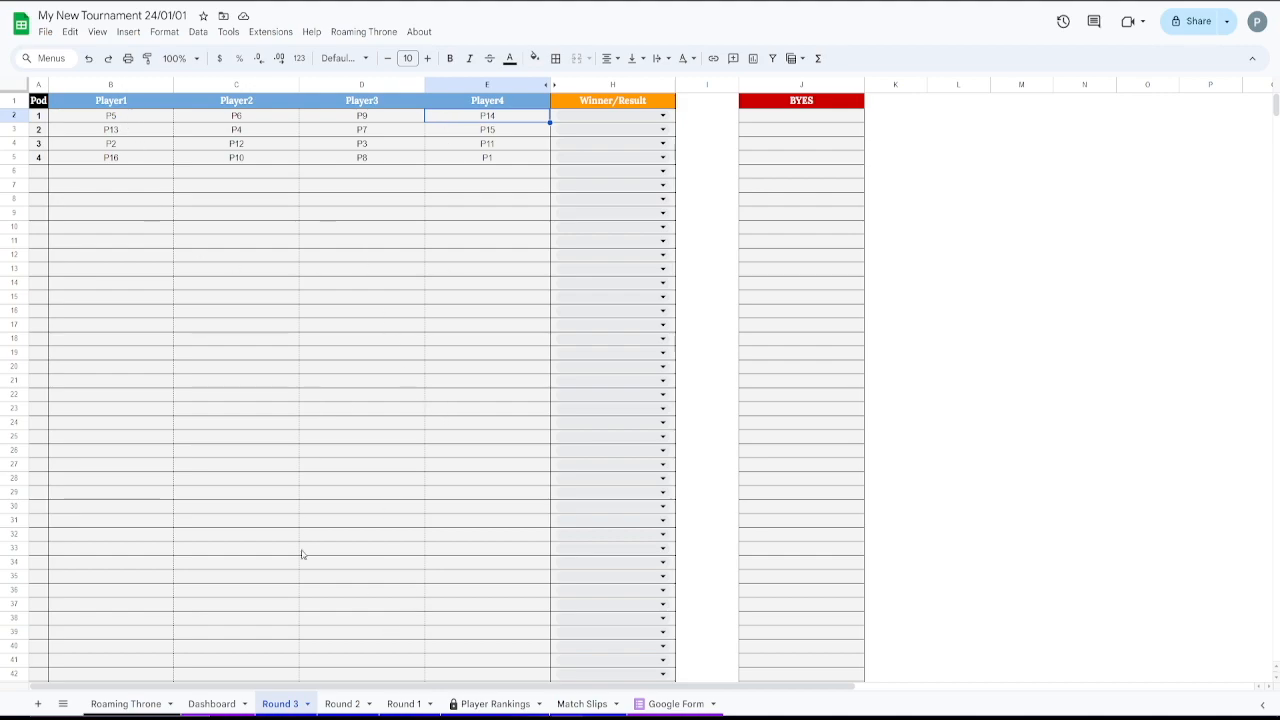
click(341, 704)
click(134, 119)
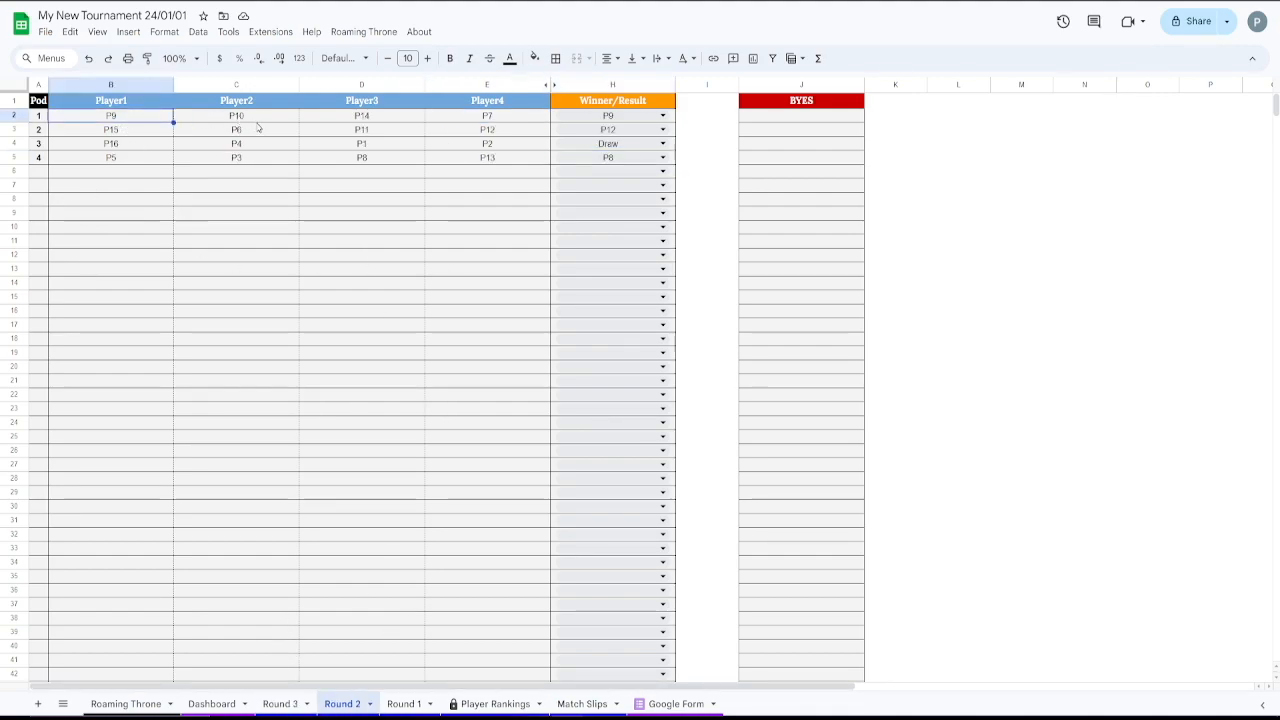
click(256, 124)
click(420, 122)
click(444, 118)
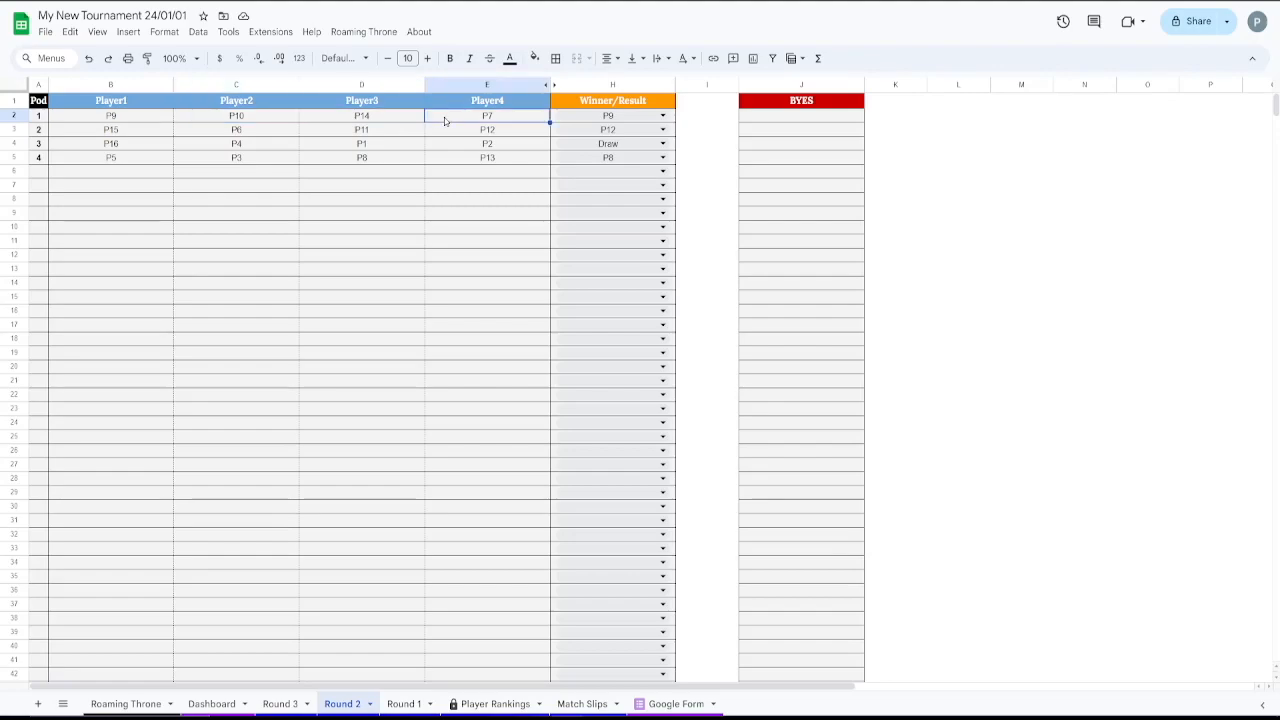
click(132, 120)
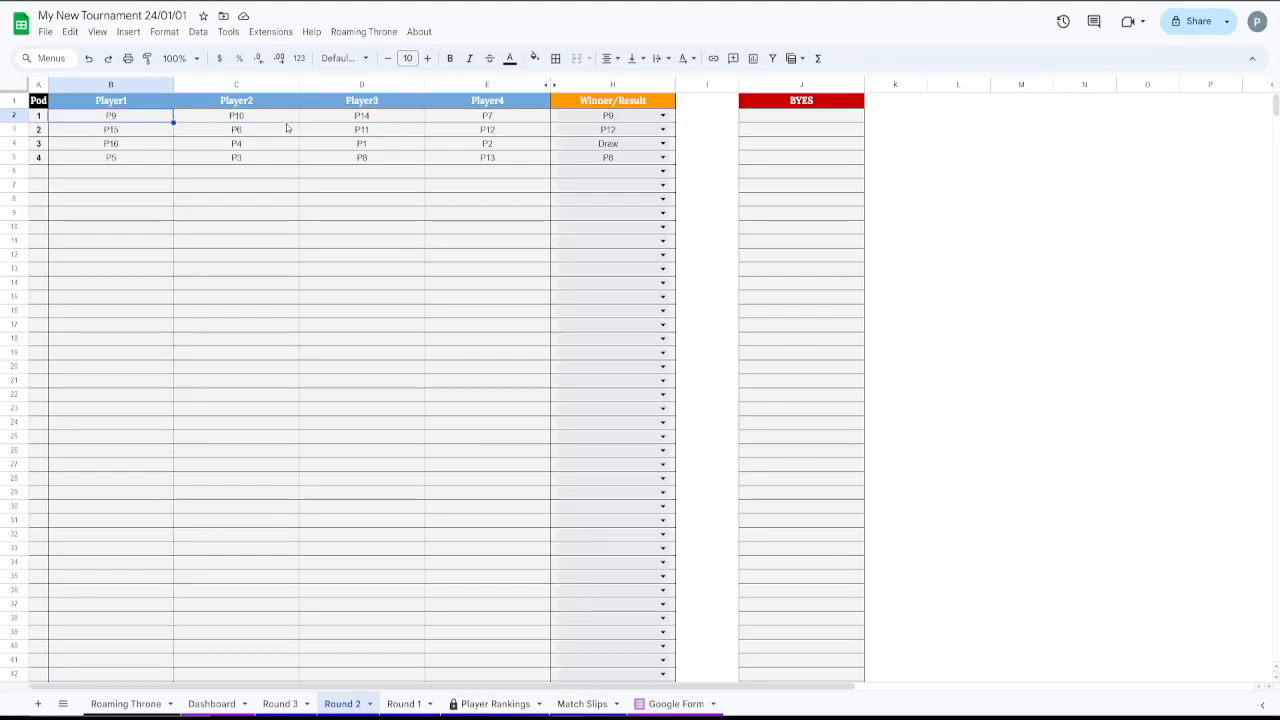
click(240, 118)
click(320, 118)
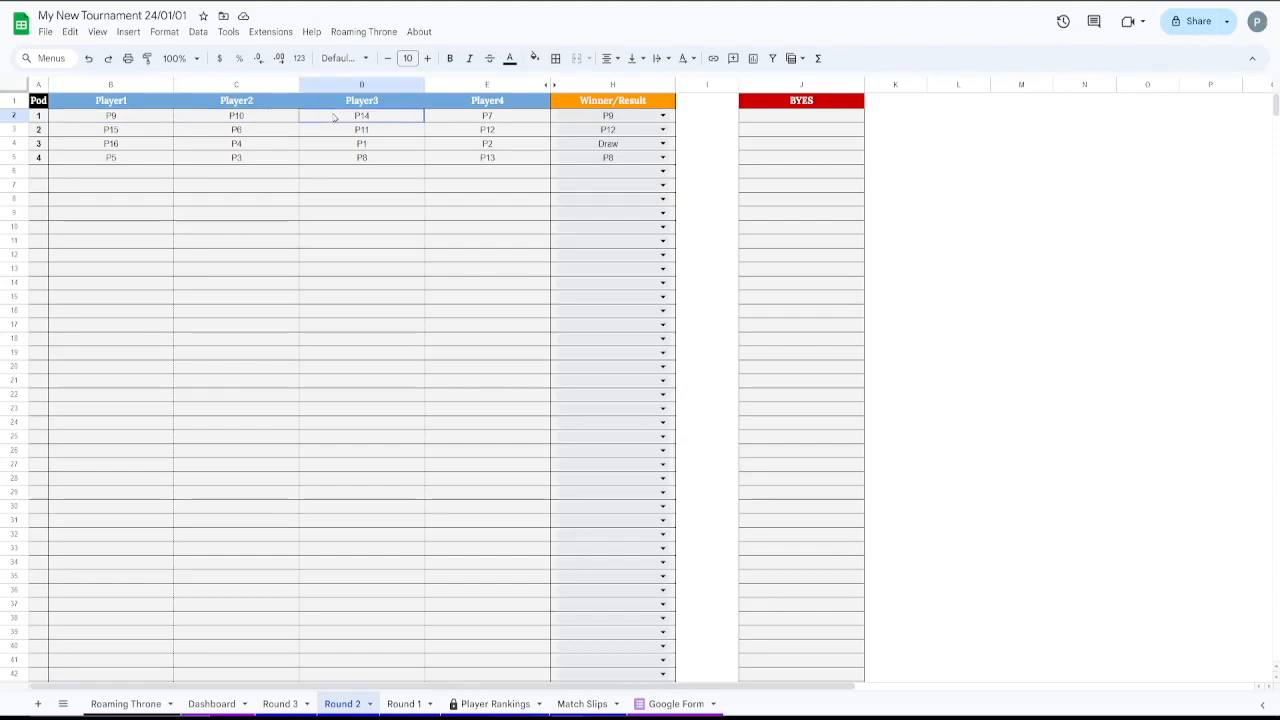
click(432, 120)
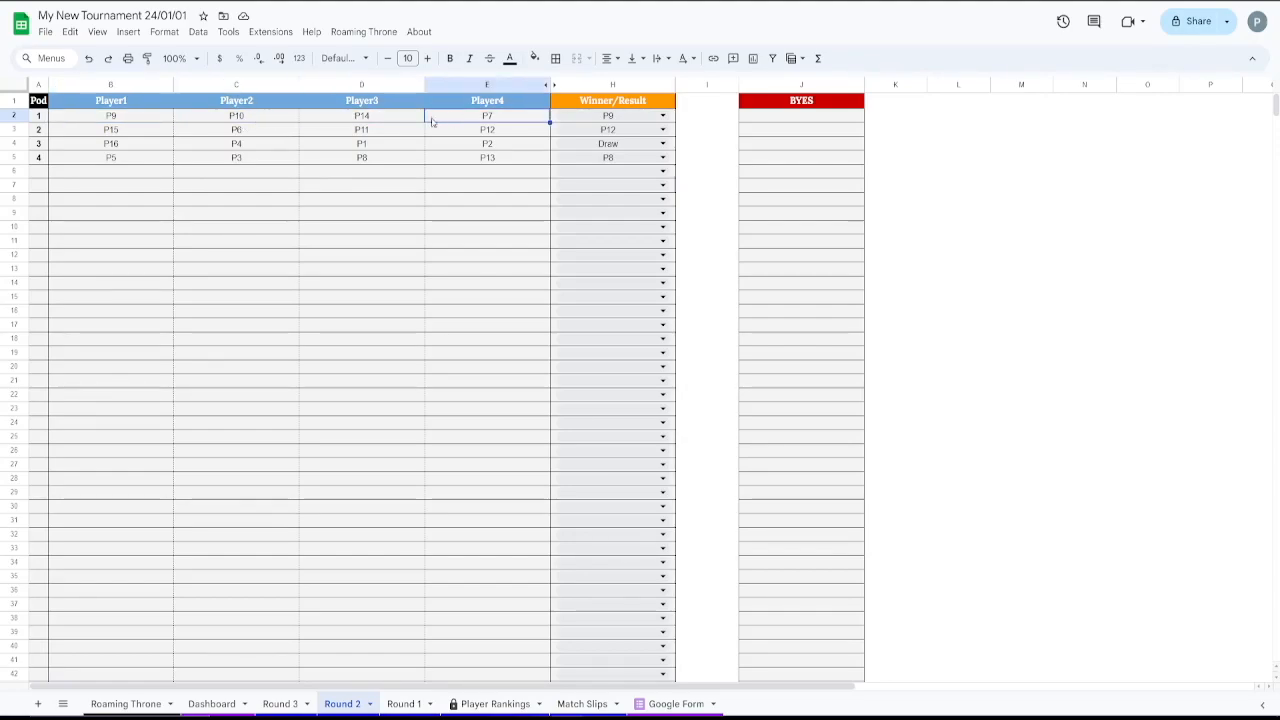
click(110, 118)
click(228, 120)
click(408, 120)
click(458, 120)
click(106, 118)
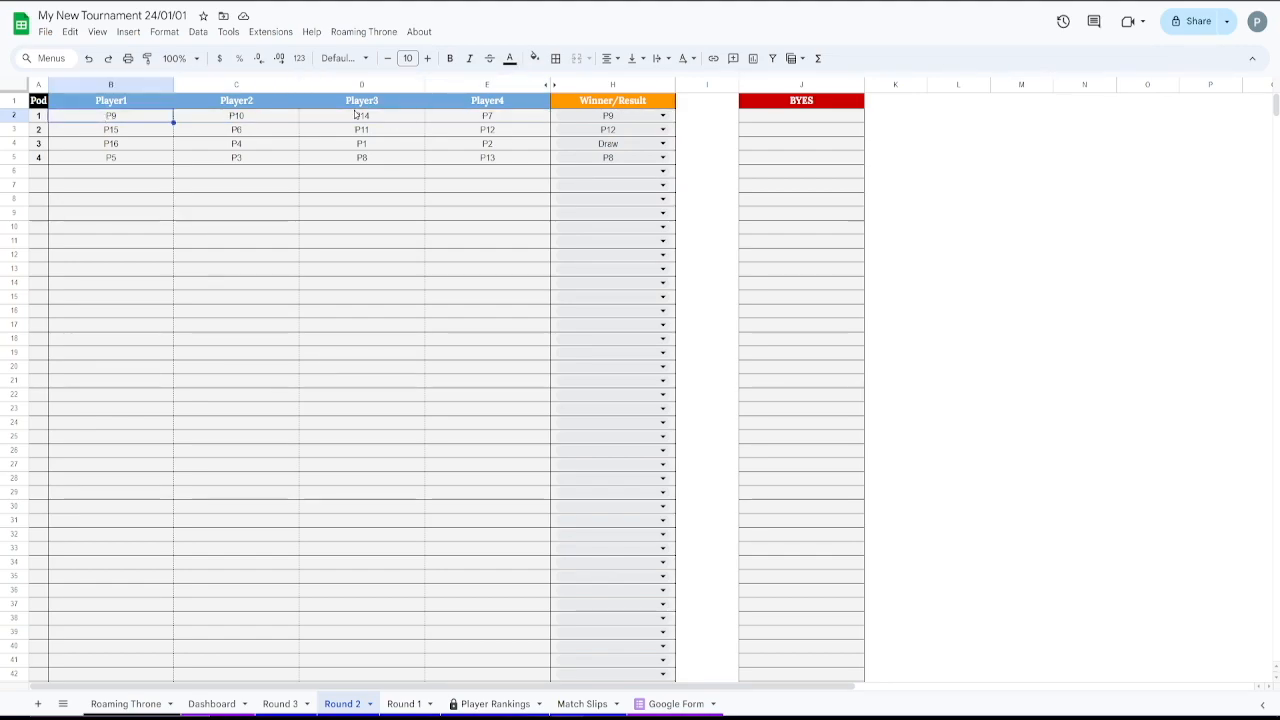
click(236, 120)
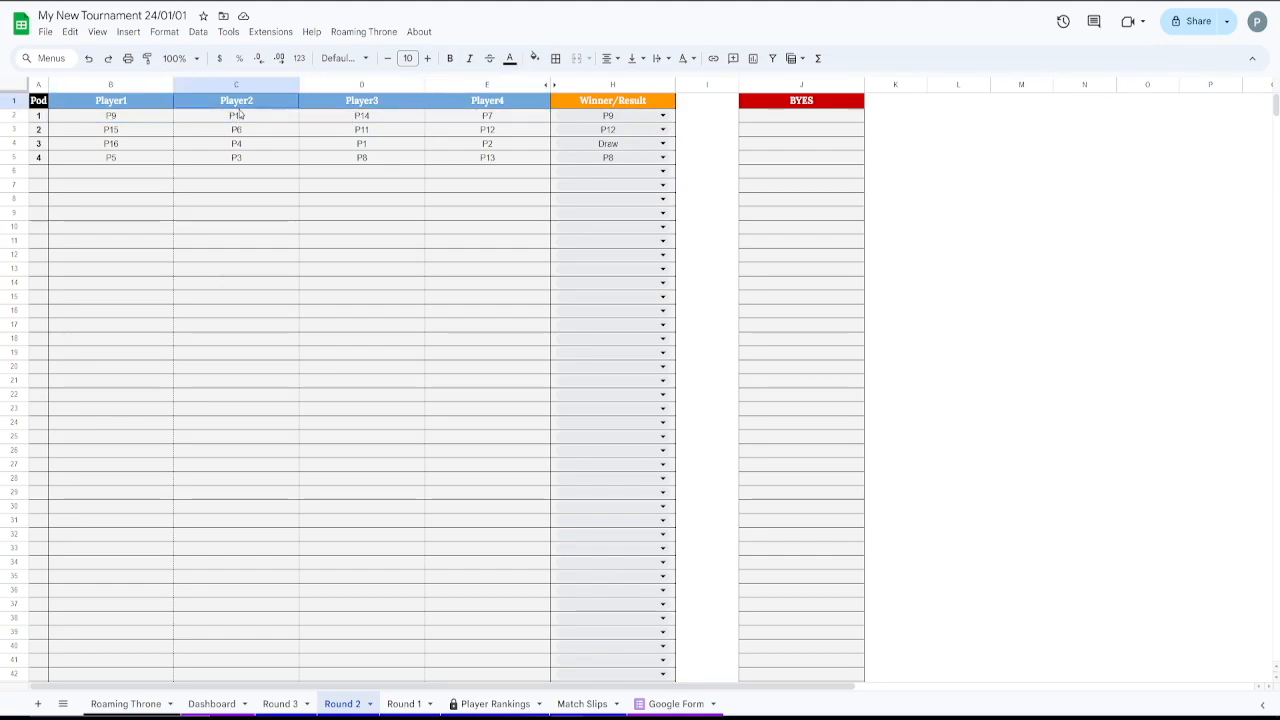
click(348, 122)
click(450, 124)
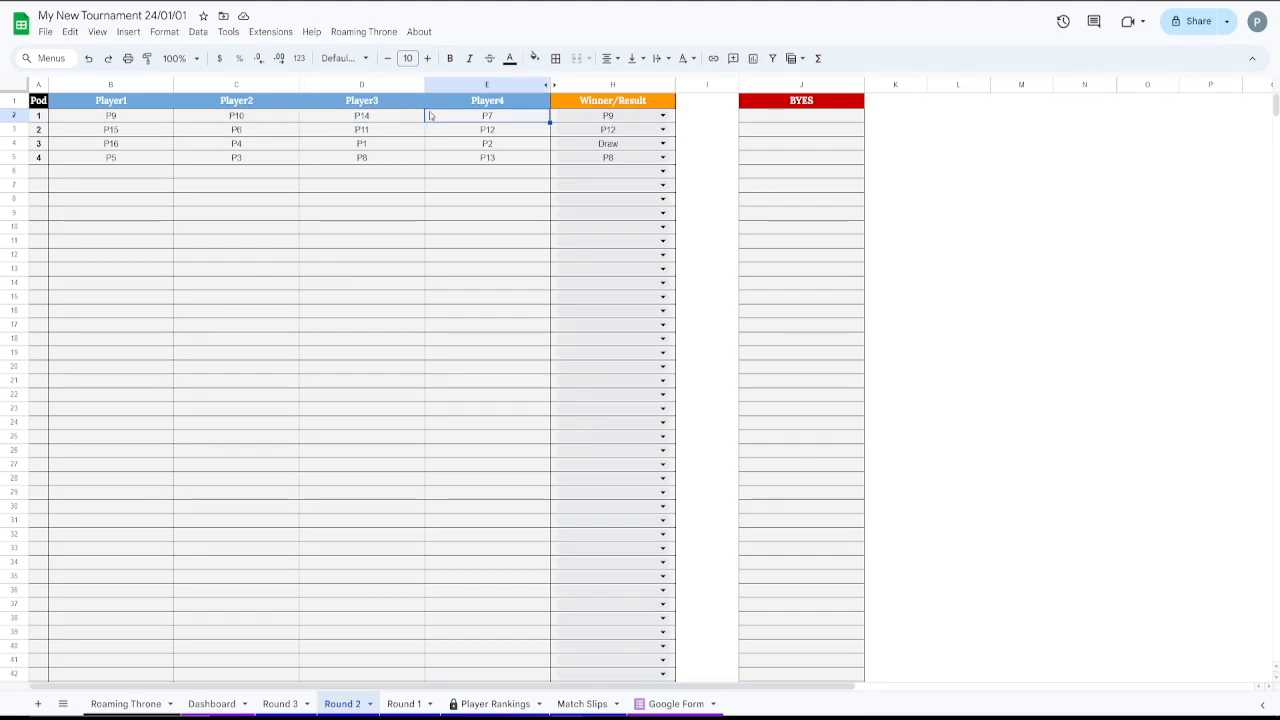
click(126, 118)
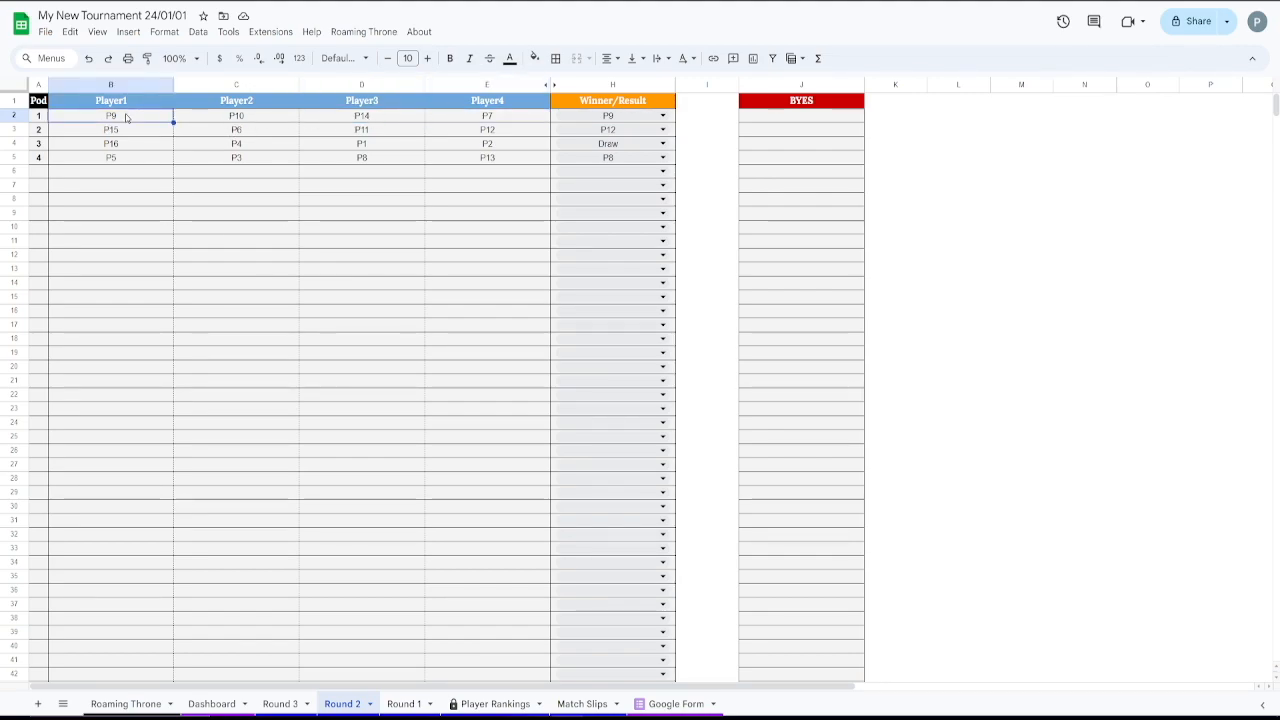
click(244, 121)
click(338, 121)
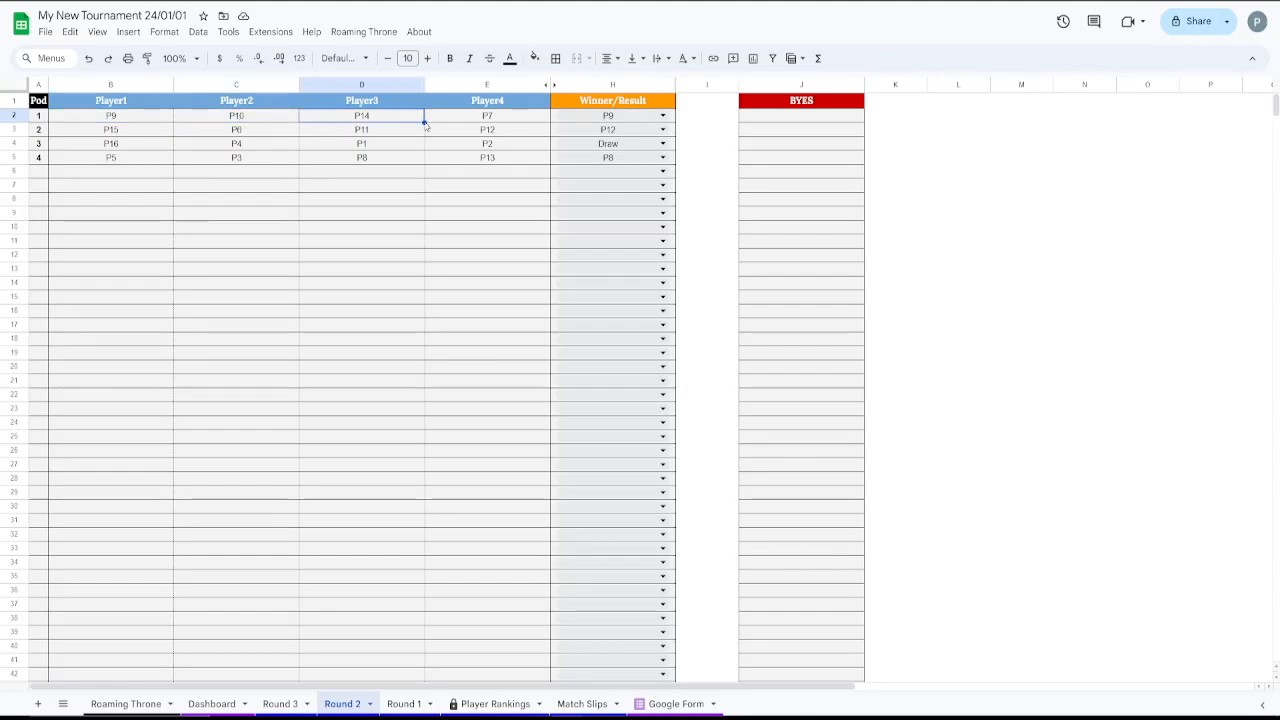
click(464, 120)
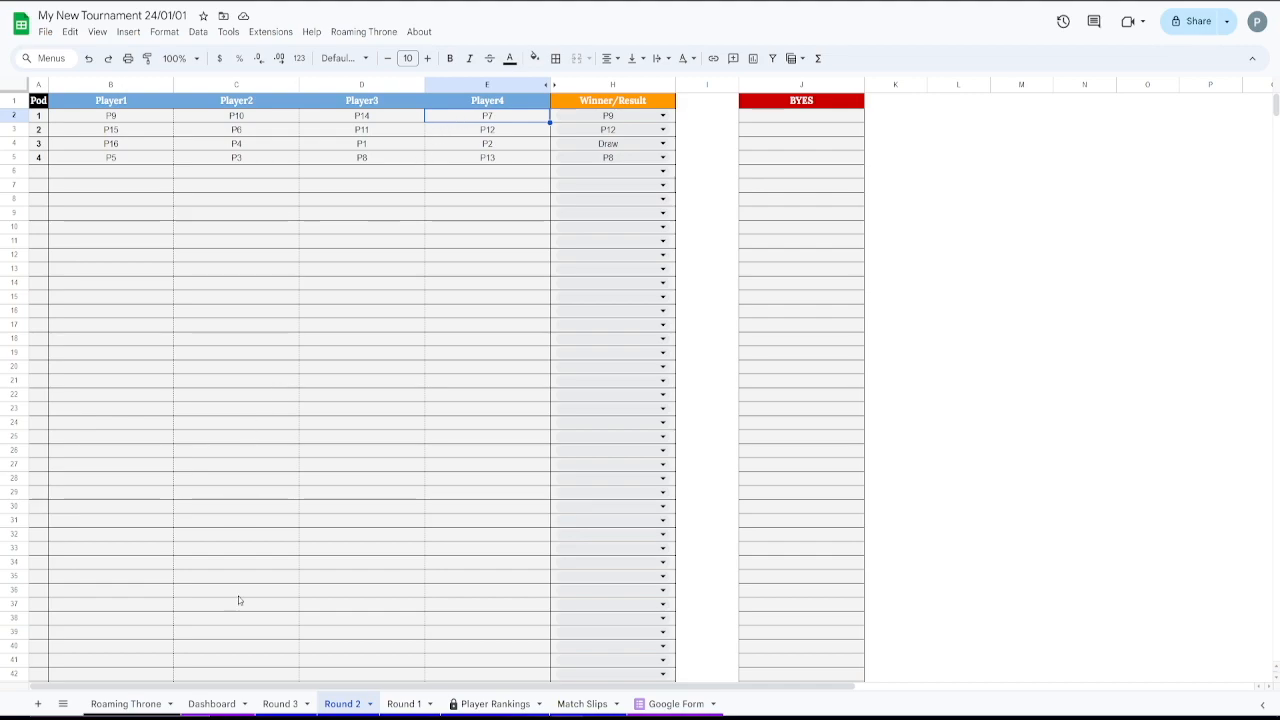
click(282, 702)
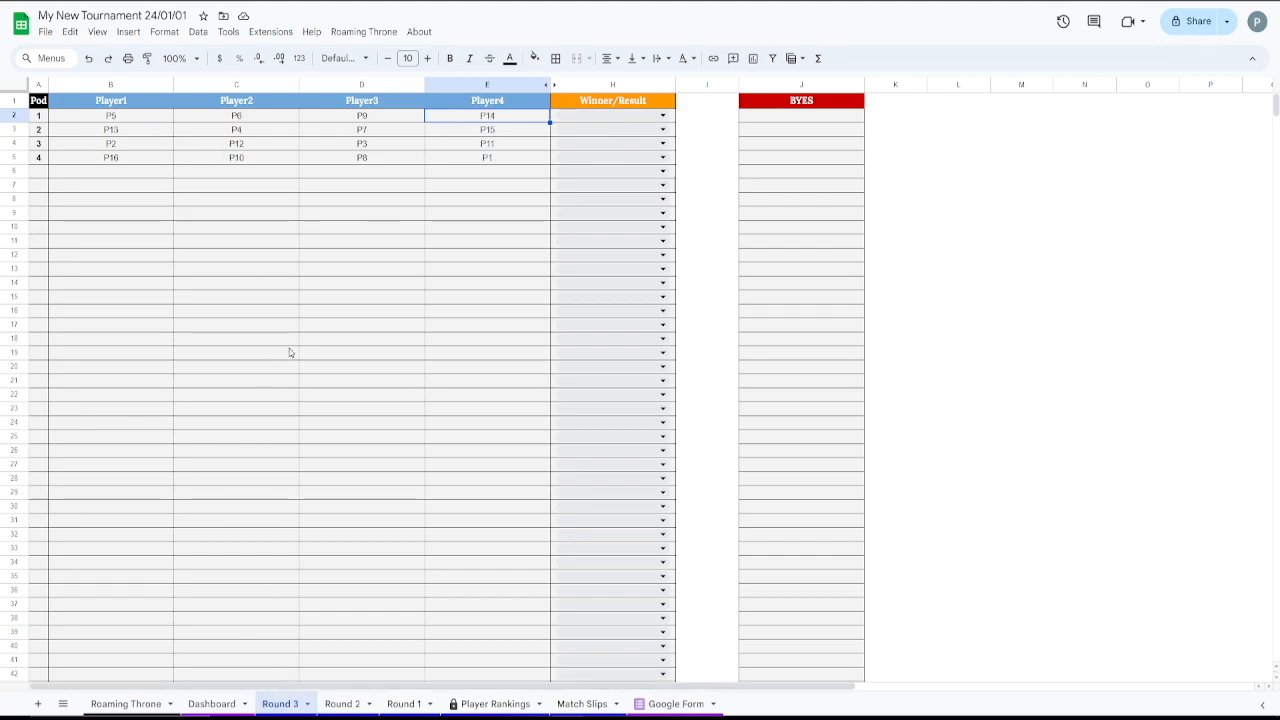
click(480, 704)
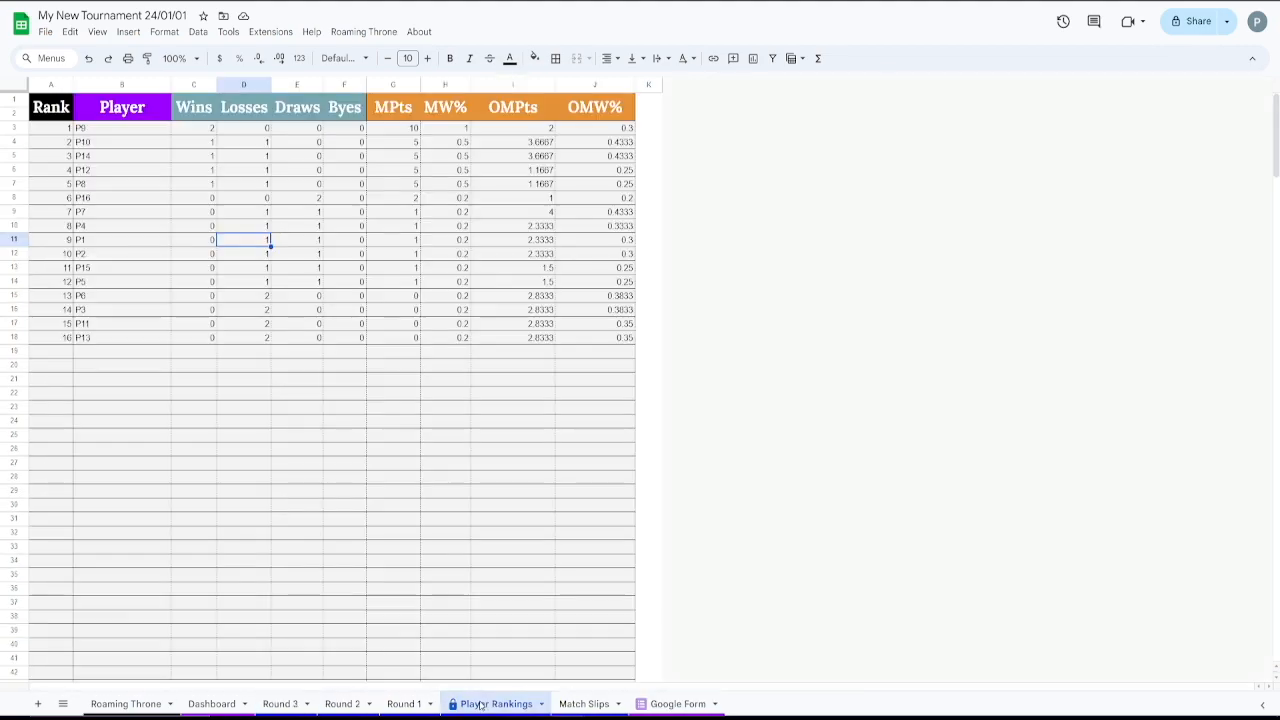
Record the Round 3 results: P6 for pod 1, P15 for pod 2, and Draw for pods 3 and 4
click(280, 703)
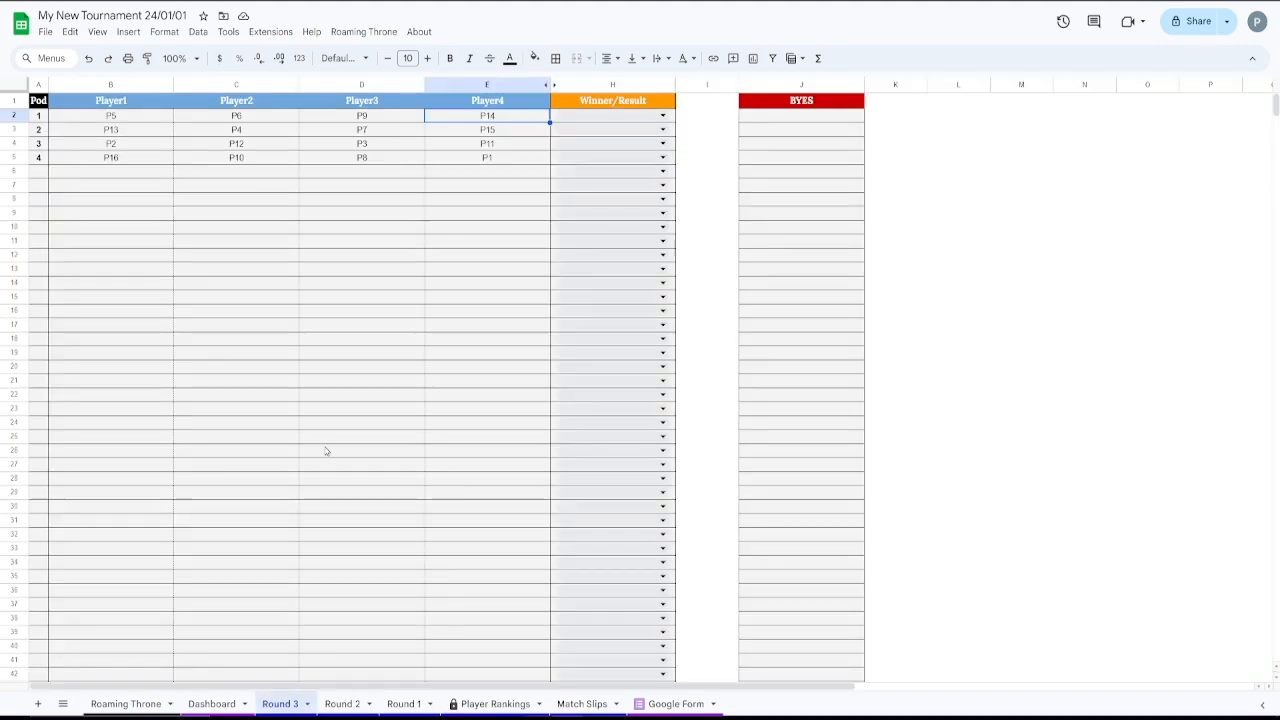
click(330, 440)
click(662, 115)
click(620, 156)
click(640, 129)
click(662, 129)
click(614, 211)
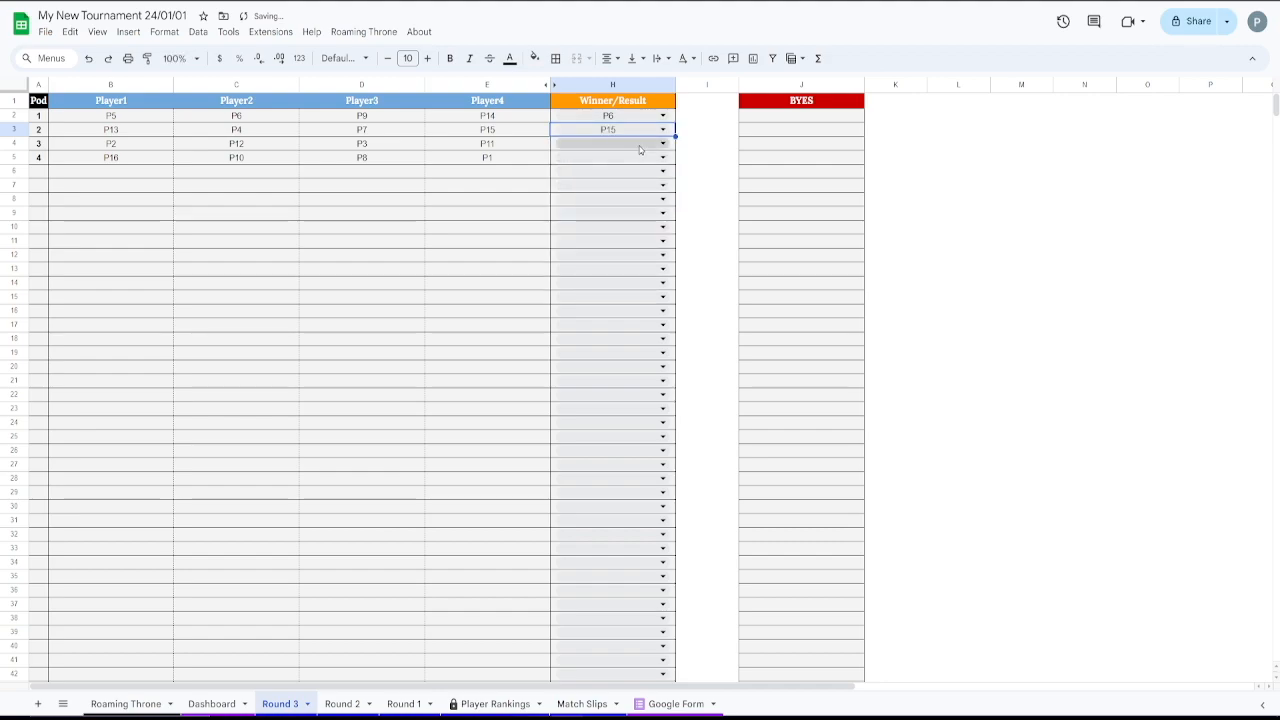
click(634, 143)
click(614, 247)
click(634, 159)
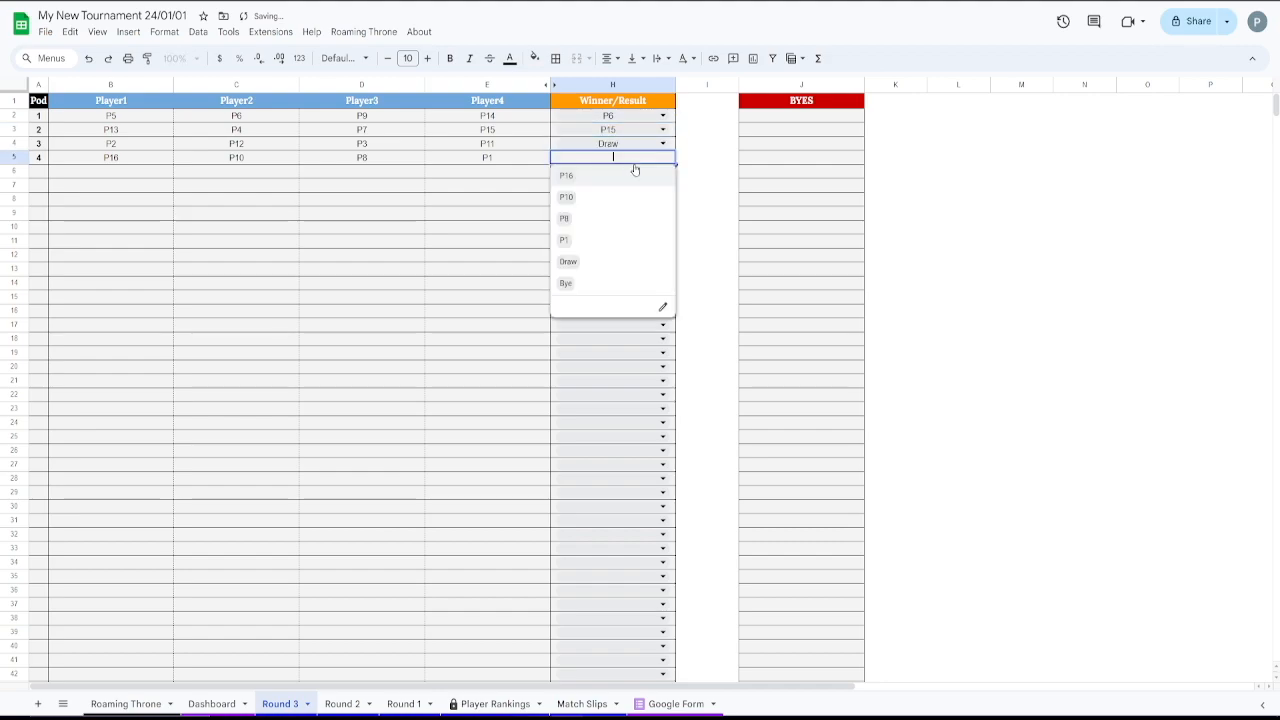
click(585, 263)
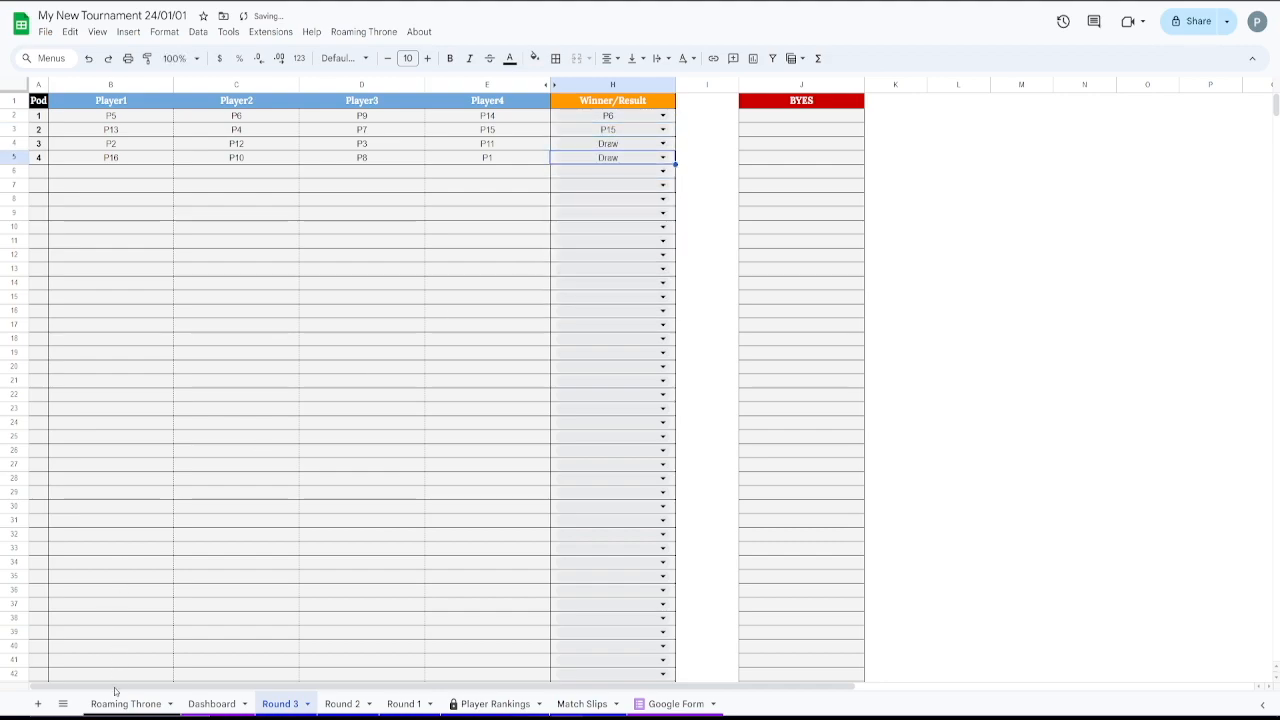
Confirm the Round 3 results from the Dashboard
click(212, 703)
click(823, 244)
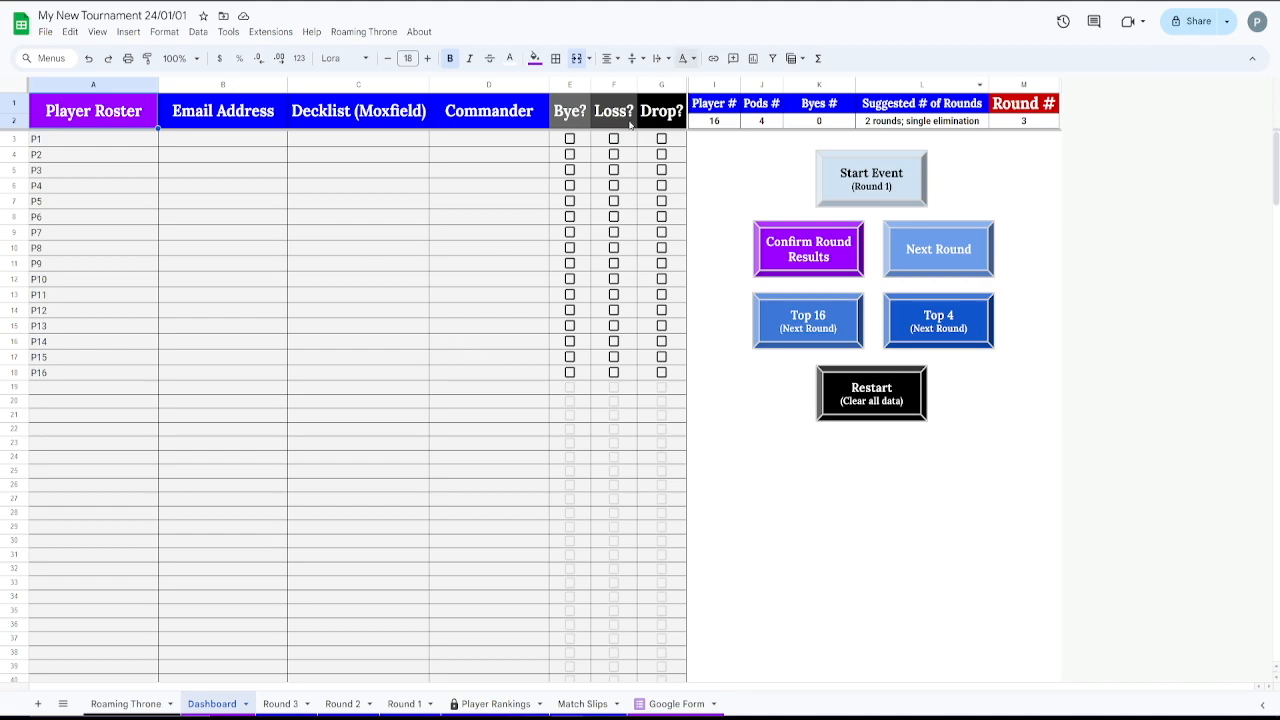
Look over the player roster on the Dashboard and view the Round 3 match slips
scroll(249, 329, down, 18)
scroll(251, 327, up, 18)
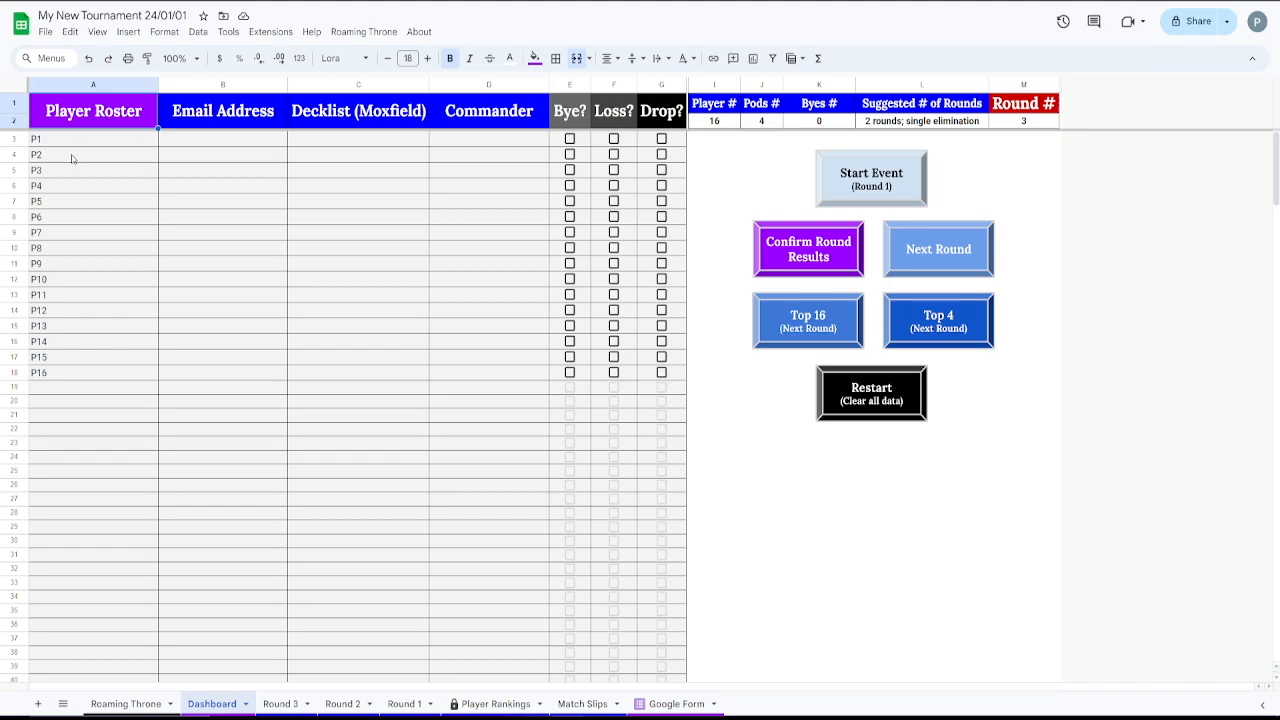
click(75, 145)
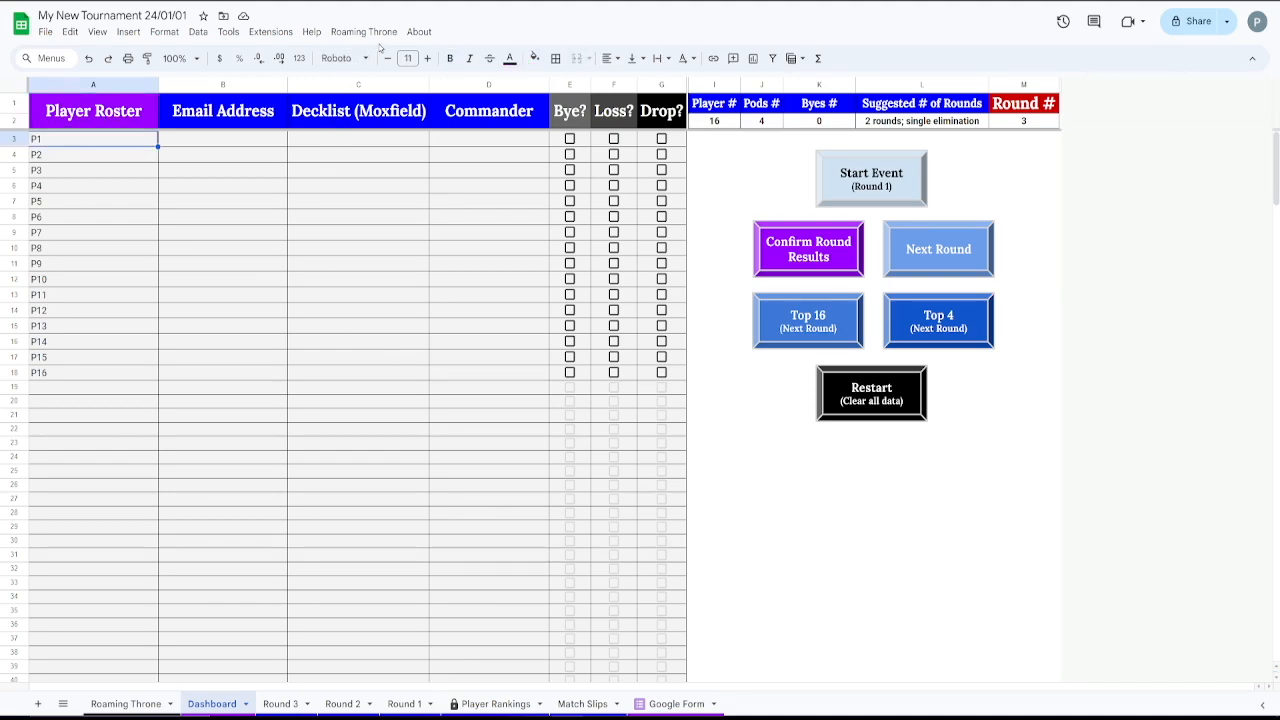
click(590, 704)
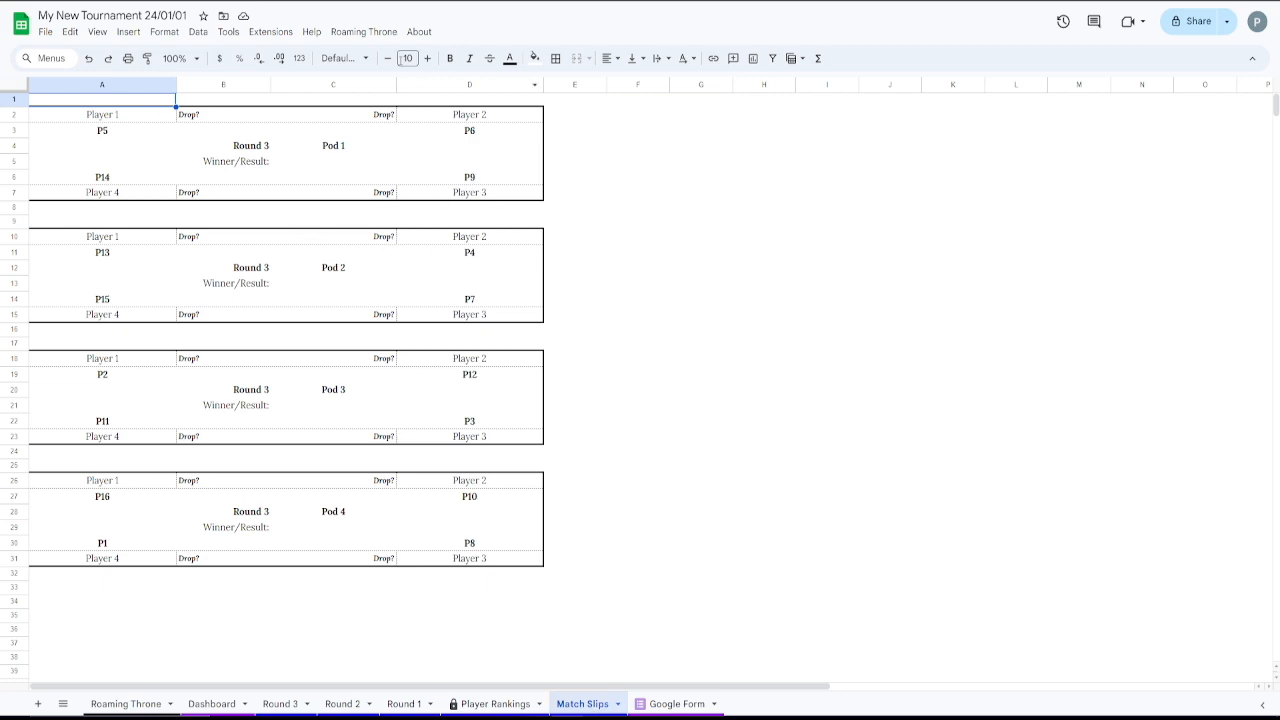
Examine the file download formats and the print preview of the Round 3 match slips
click(387, 35)
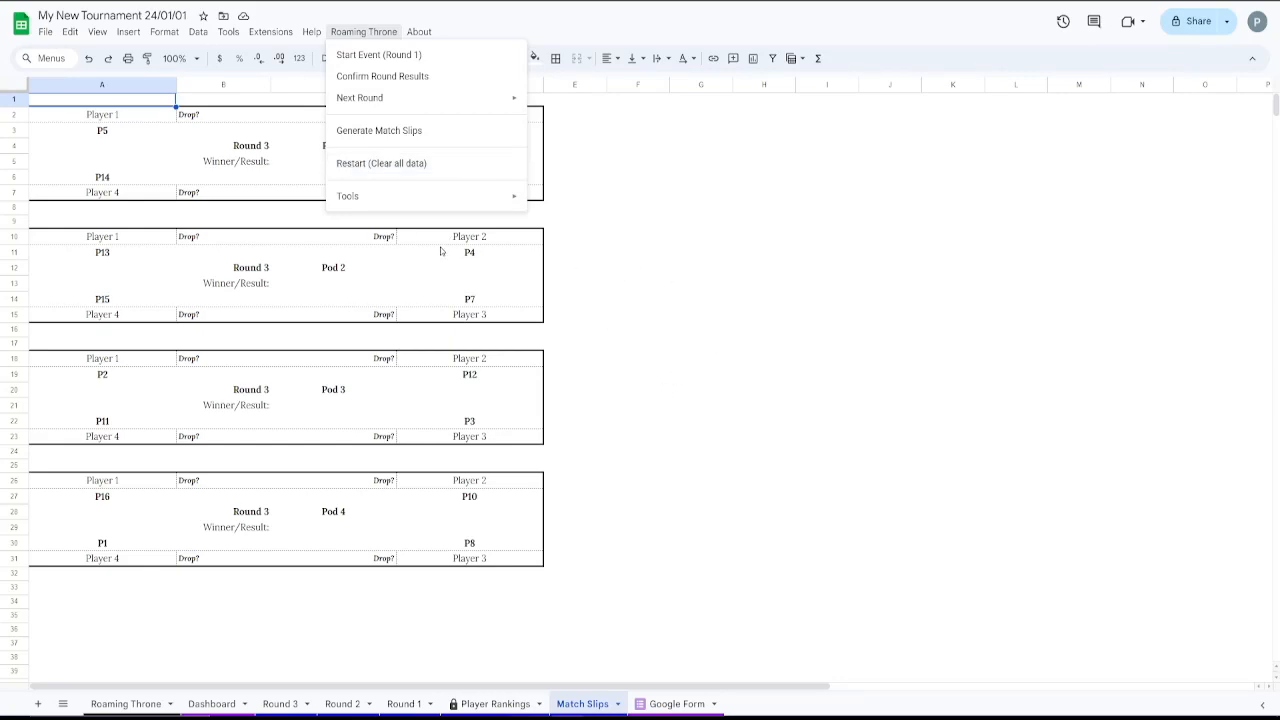
click(812, 254)
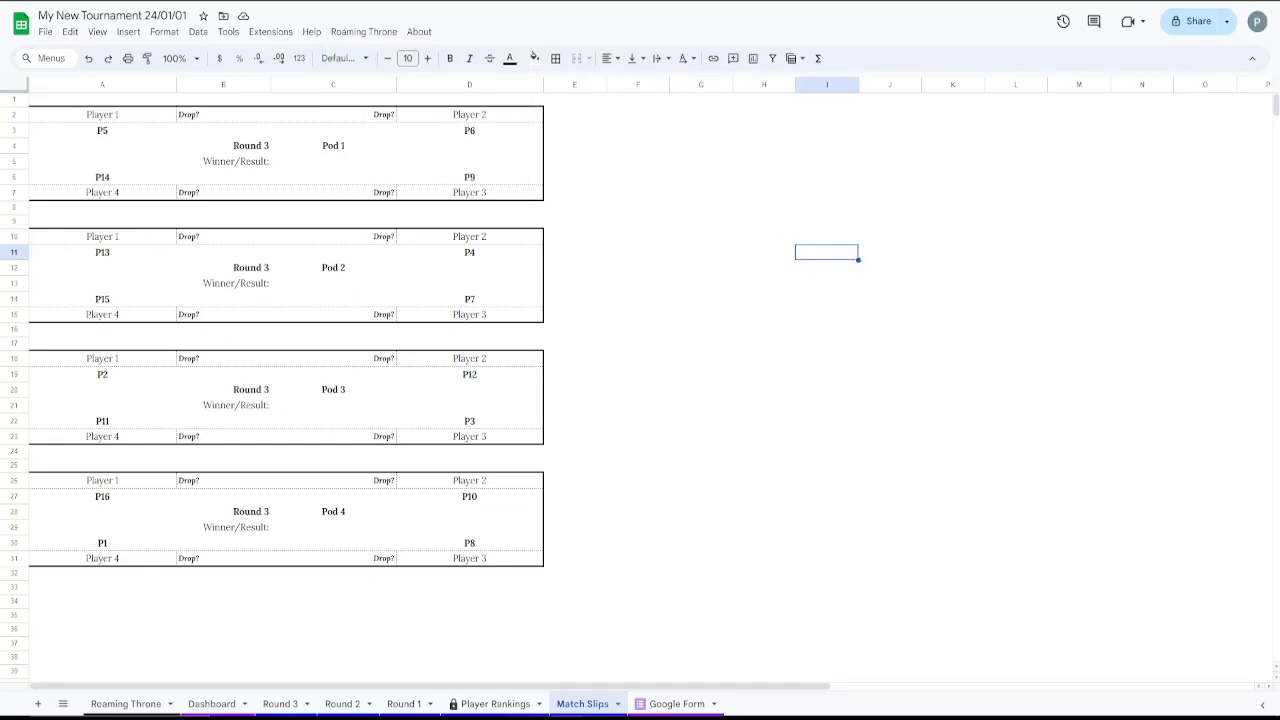
click(45, 31)
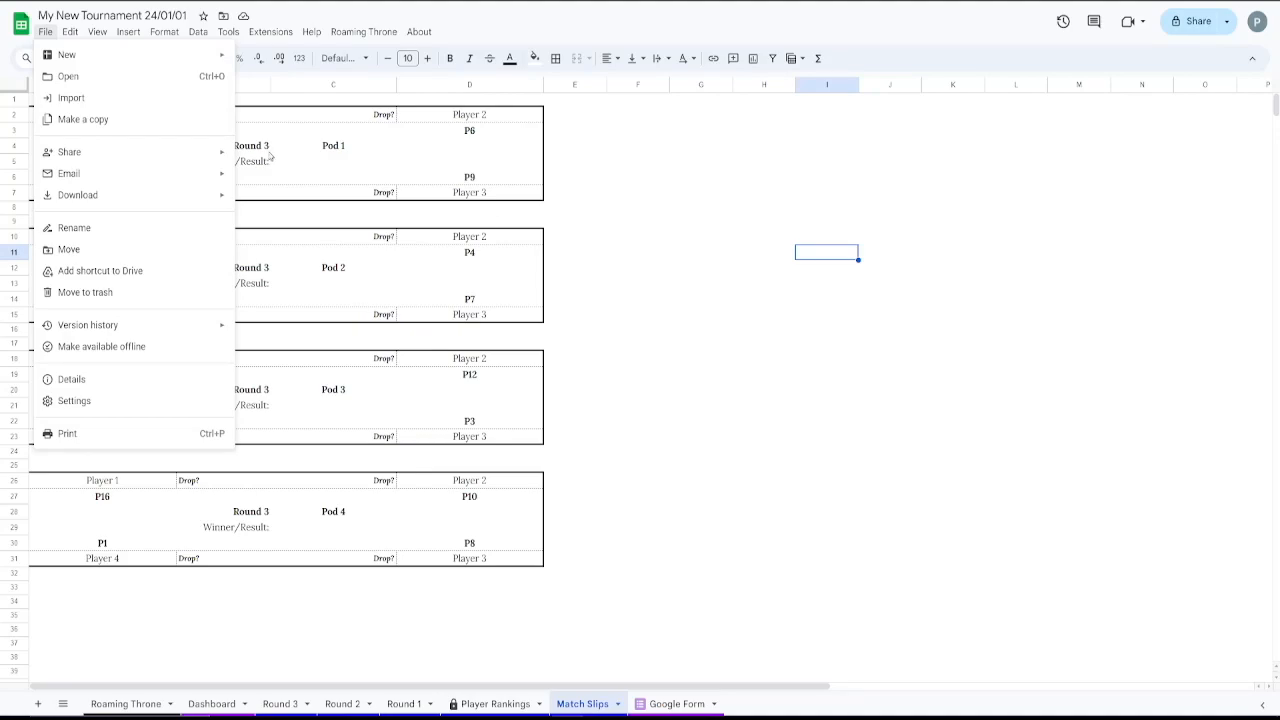
mouse_move(100, 196)
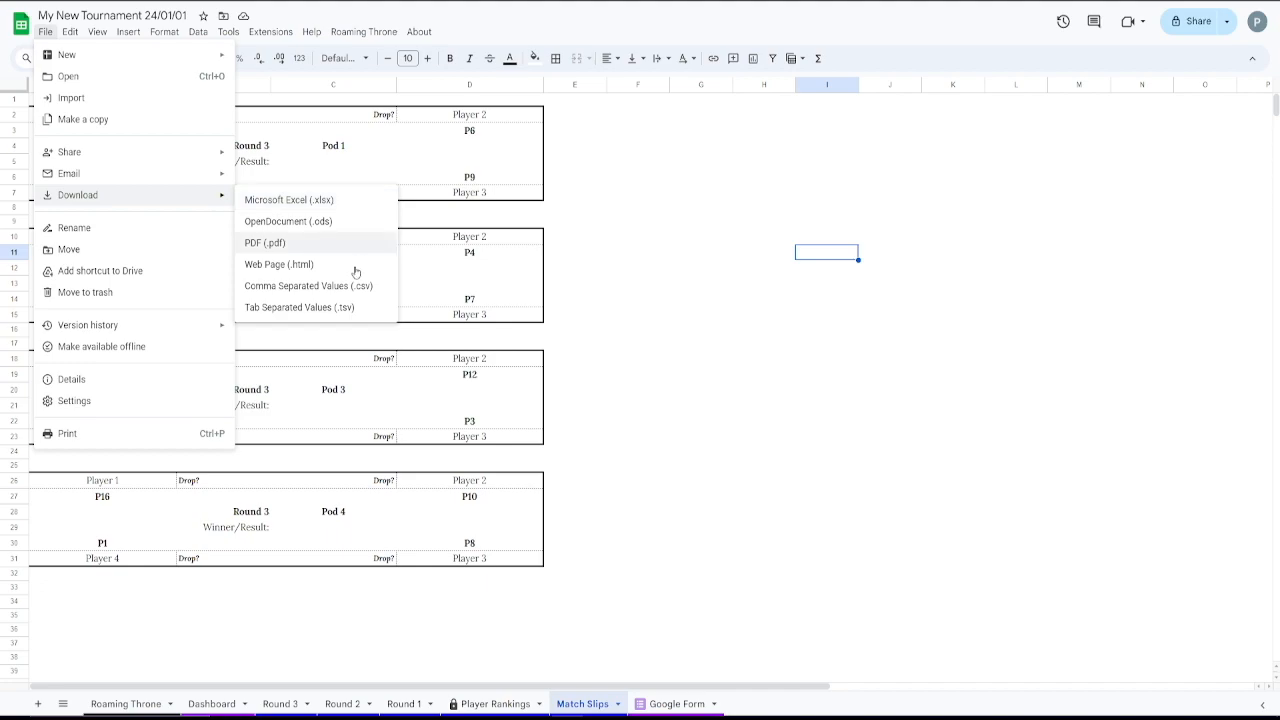
click(761, 321)
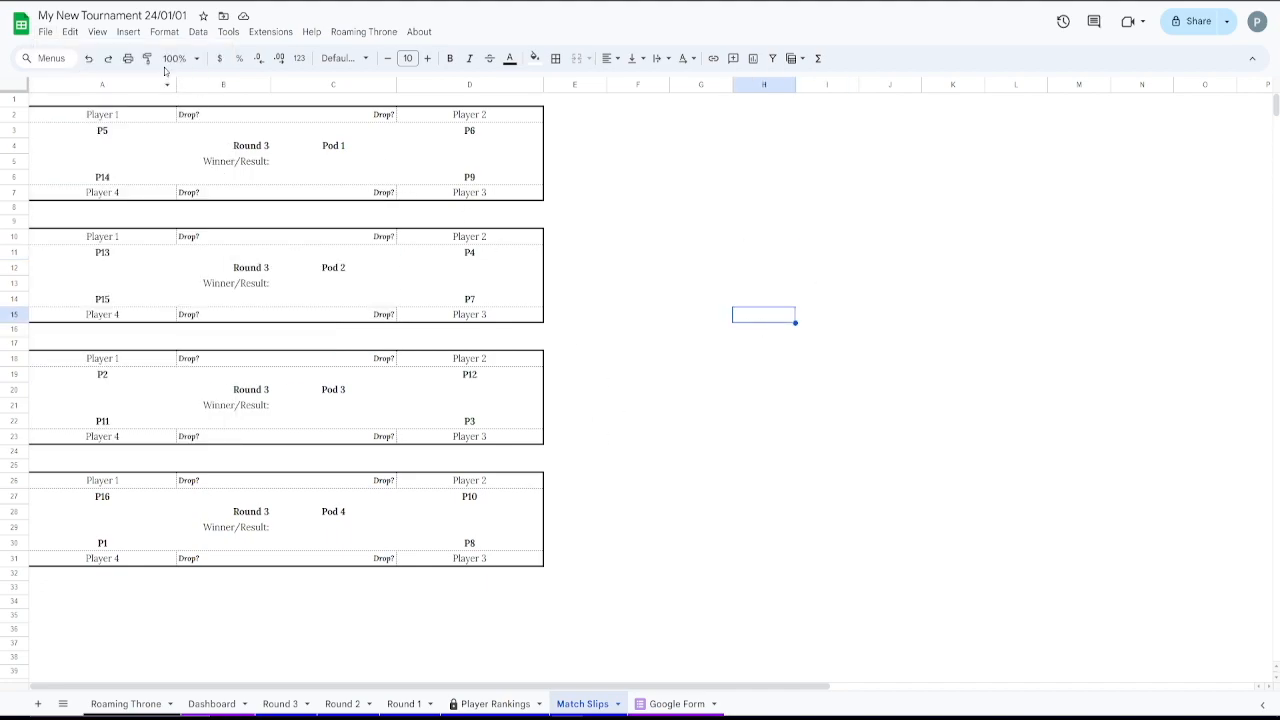
click(128, 58)
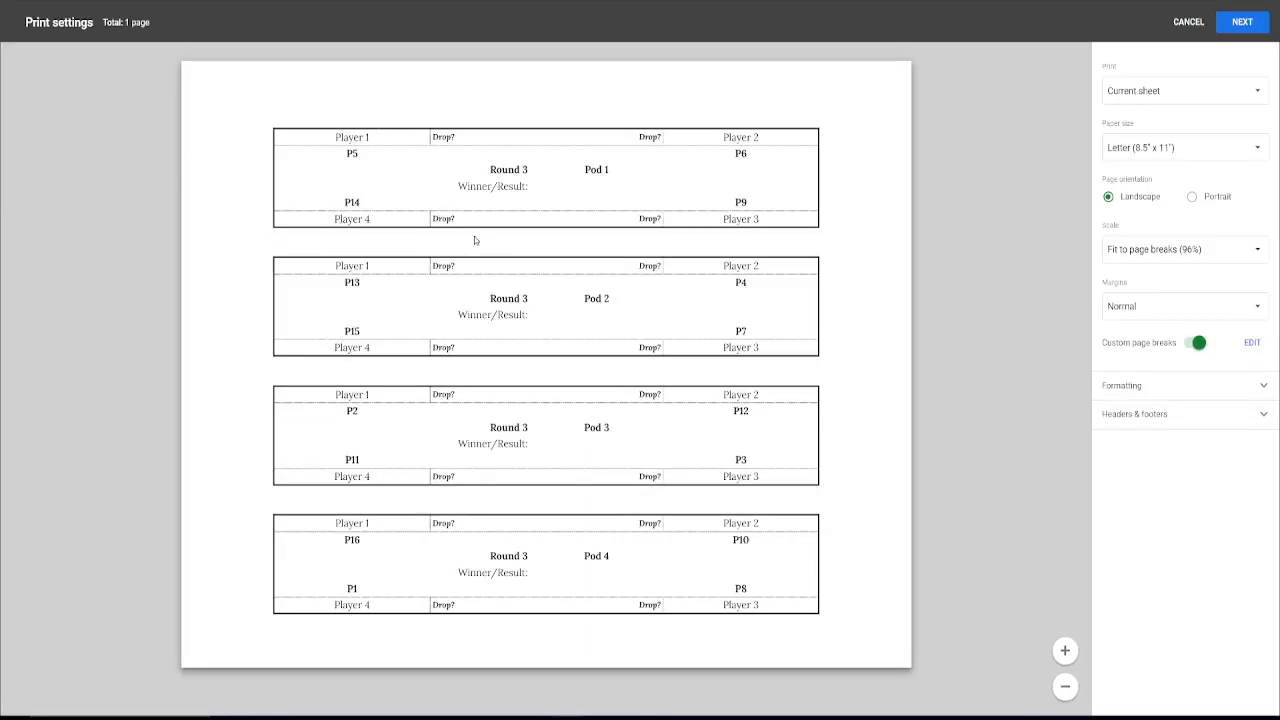
click(1165, 22)
click(677, 331)
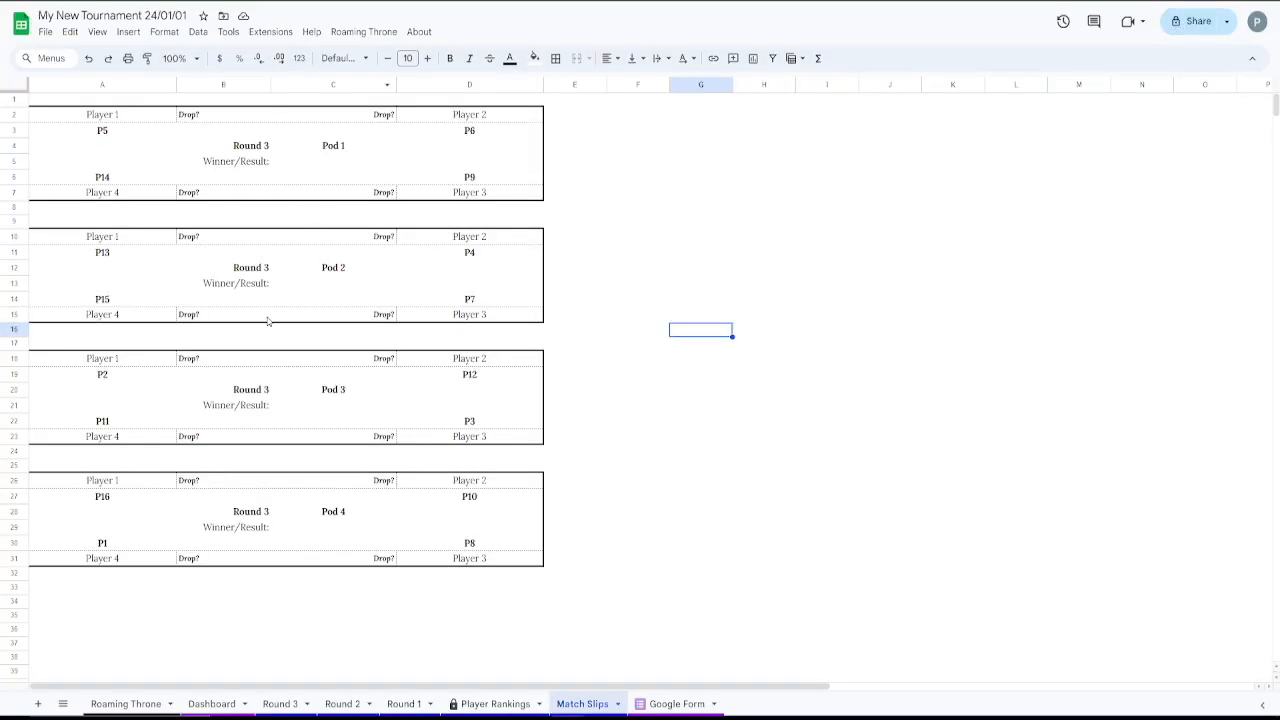
click(364, 31)
mouse_move(504, 205)
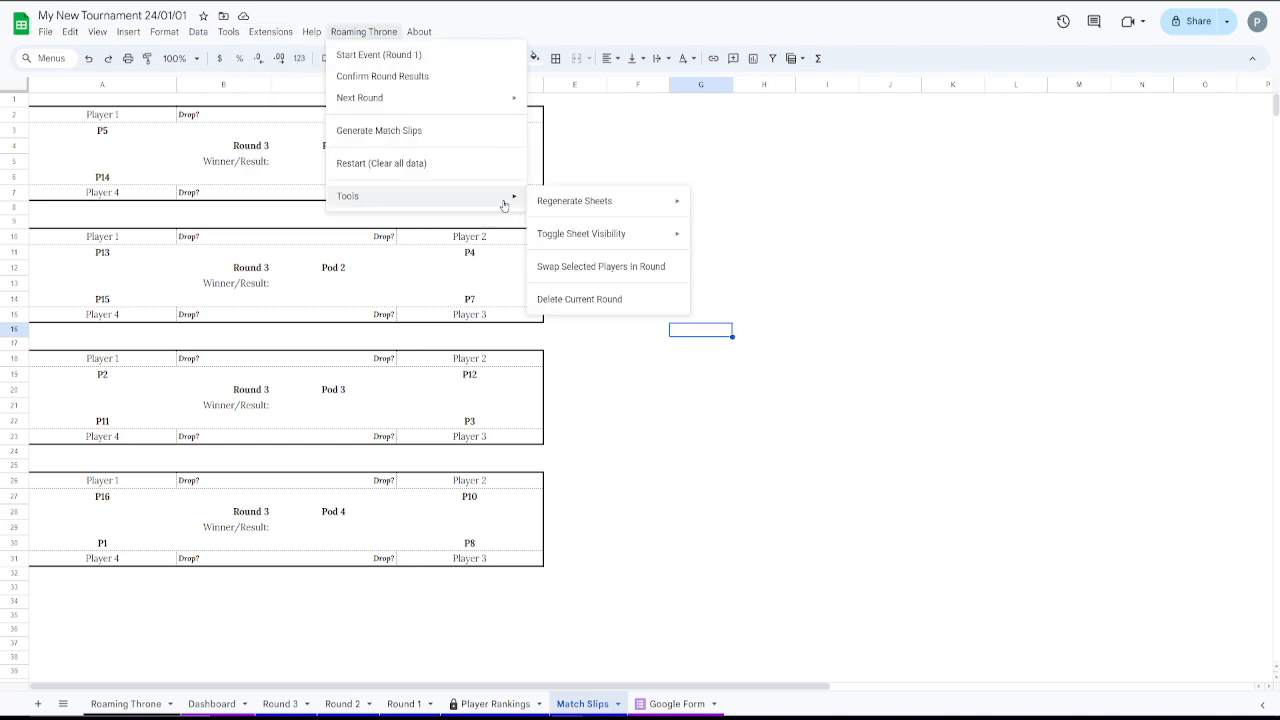
mouse_move(589, 200)
click(280, 703)
click(138, 118)
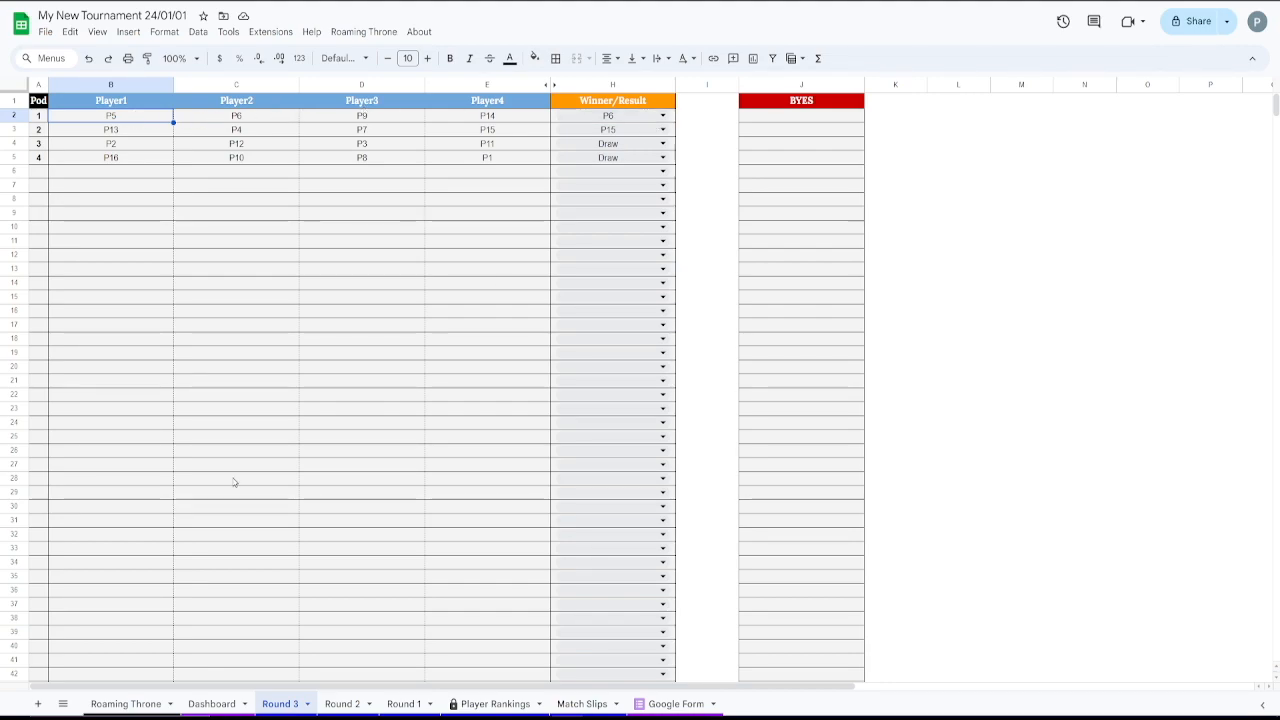
Create a new random round from the Dashboard
click(205, 700)
click(364, 31)
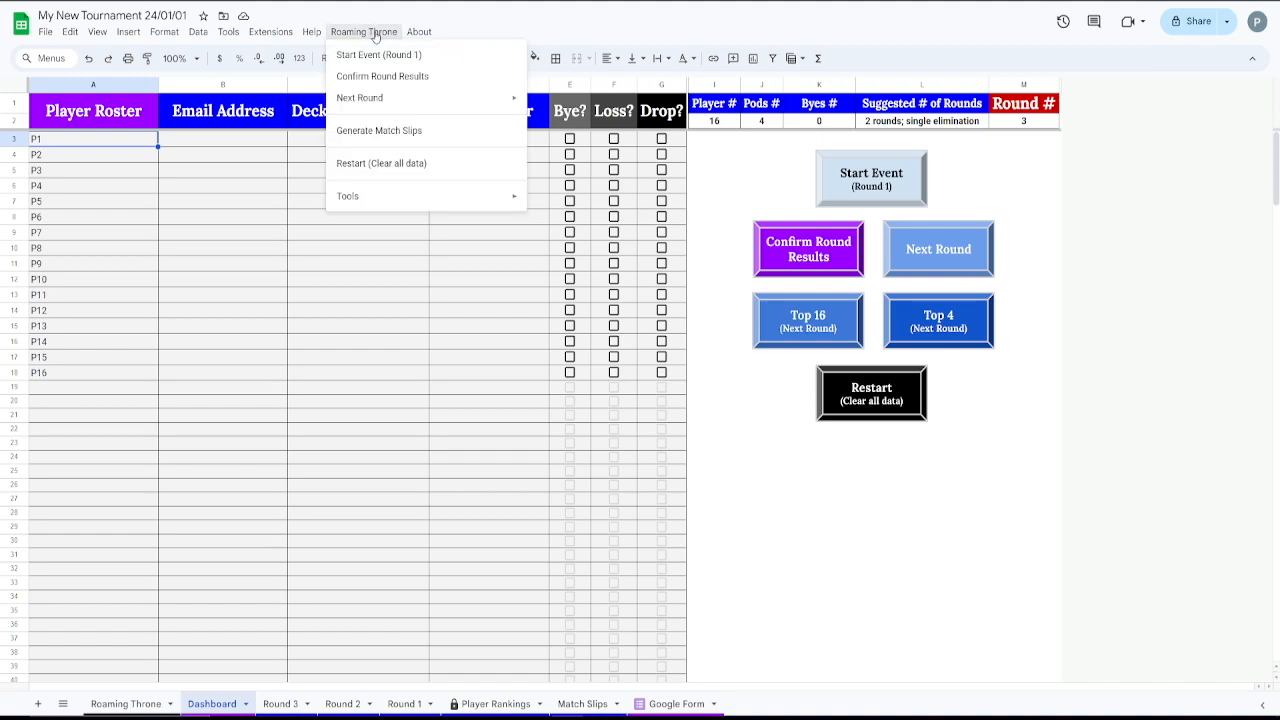
mouse_move(430, 98)
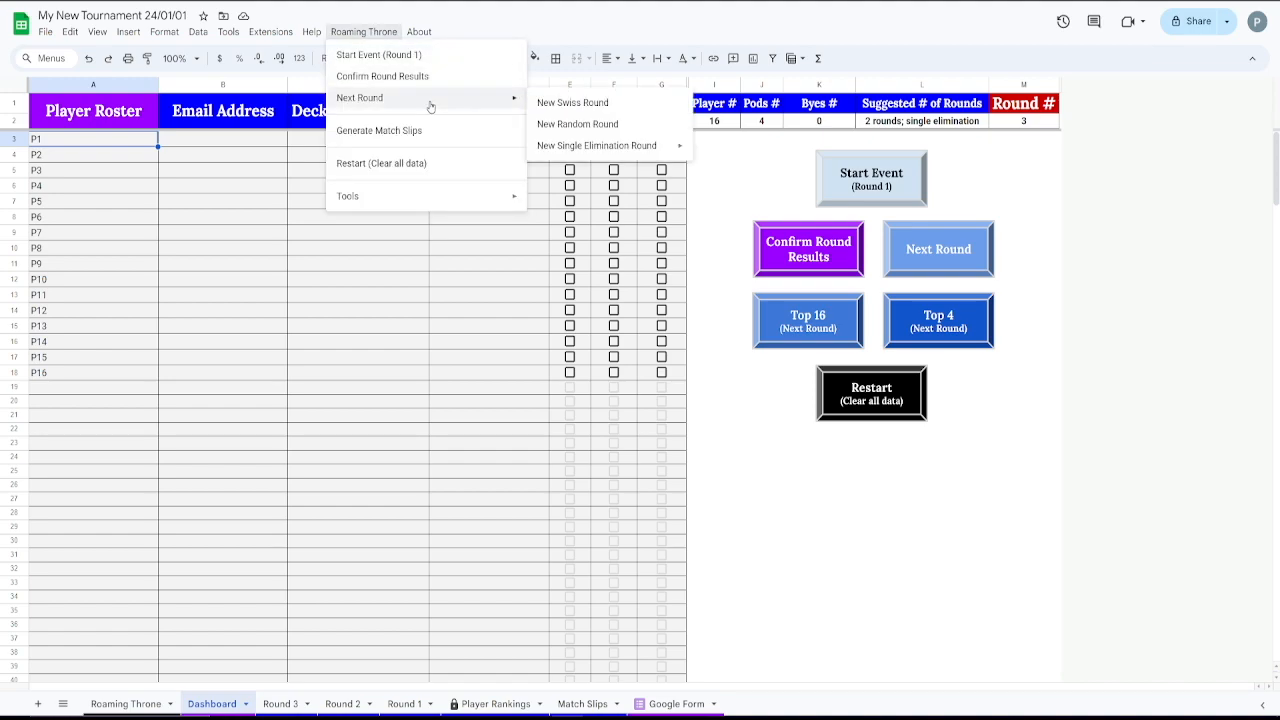
click(616, 124)
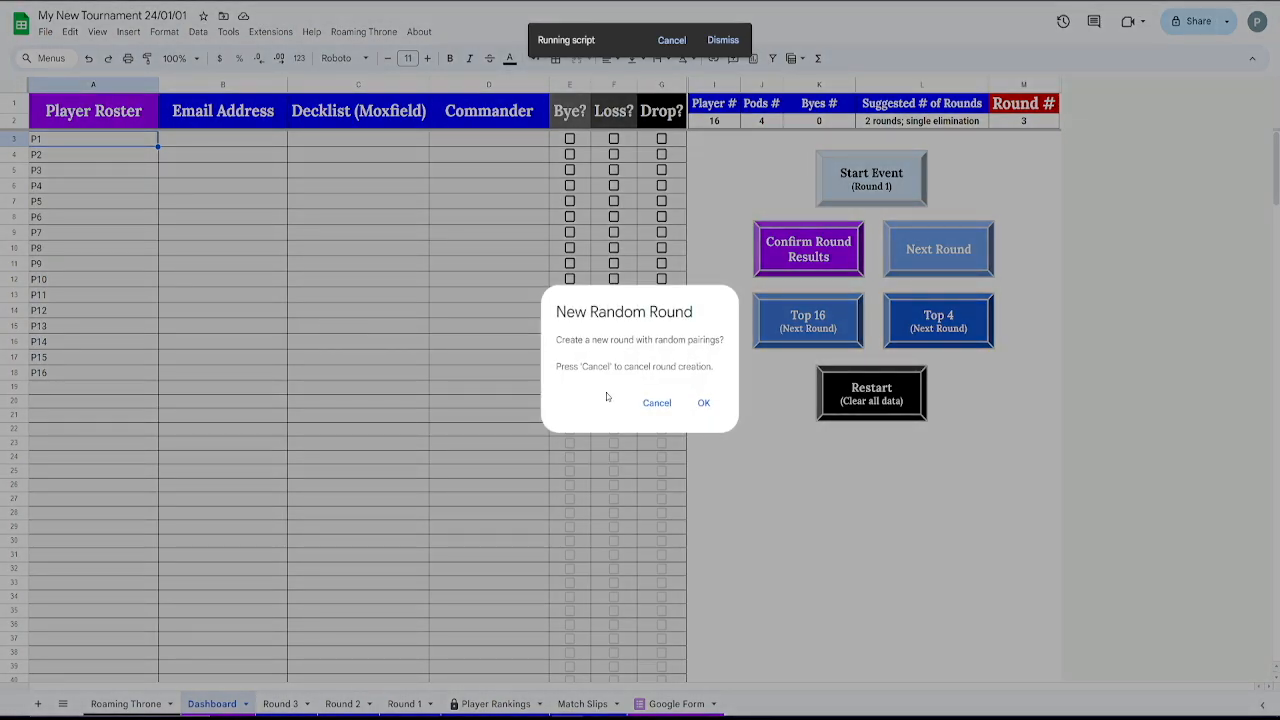
click(700, 404)
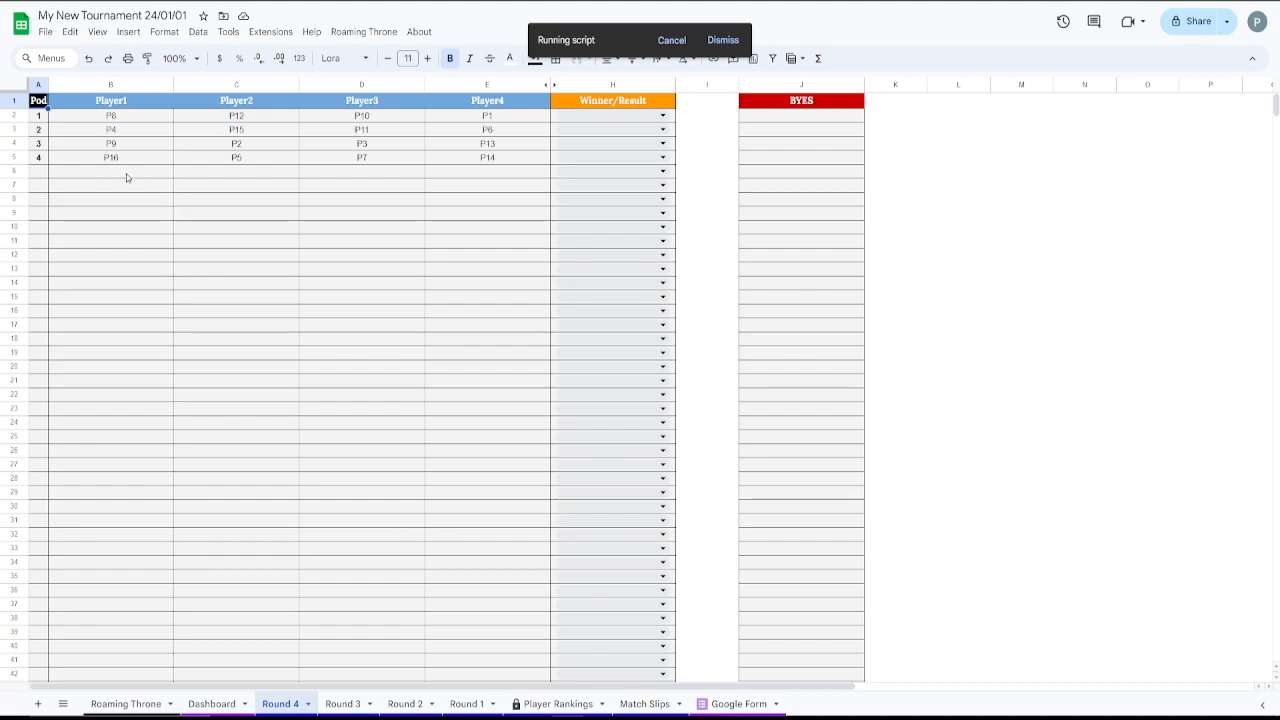
Swap P8 in pod 1 with P14 in pod 4 on the Round 4 sheet
click(113, 118)
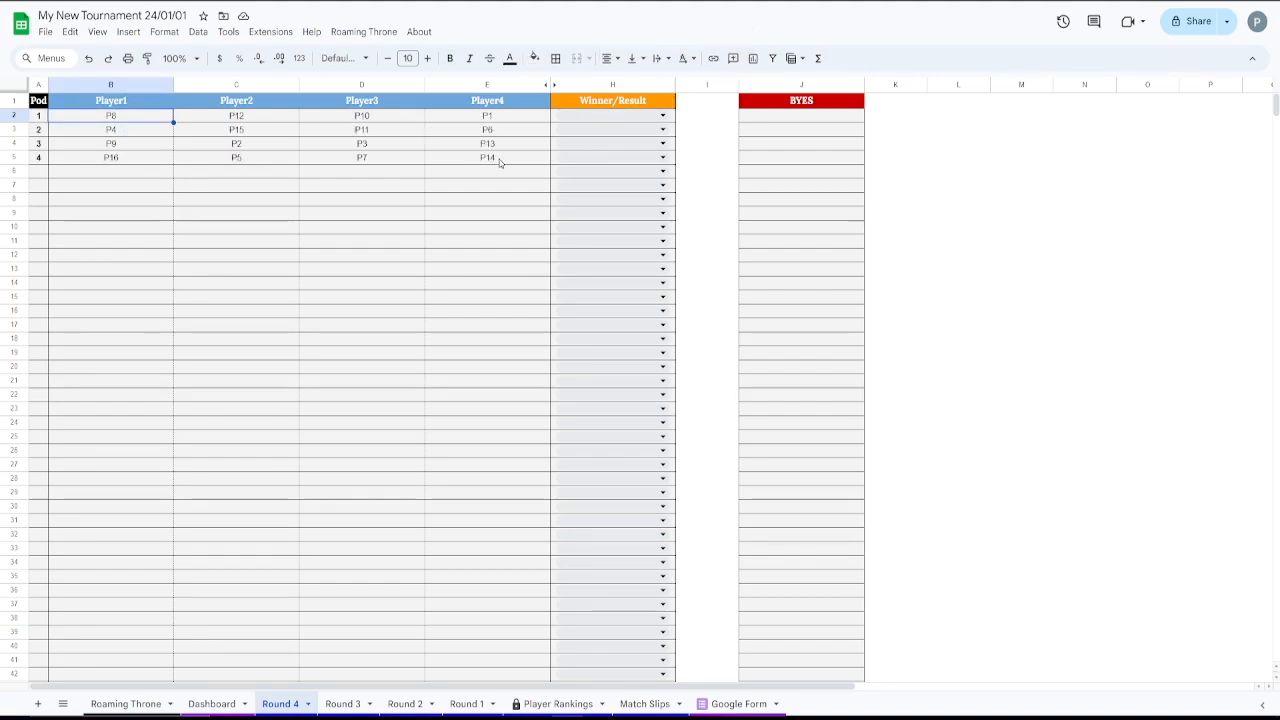
ctrl+click(500, 161)
click(124, 119)
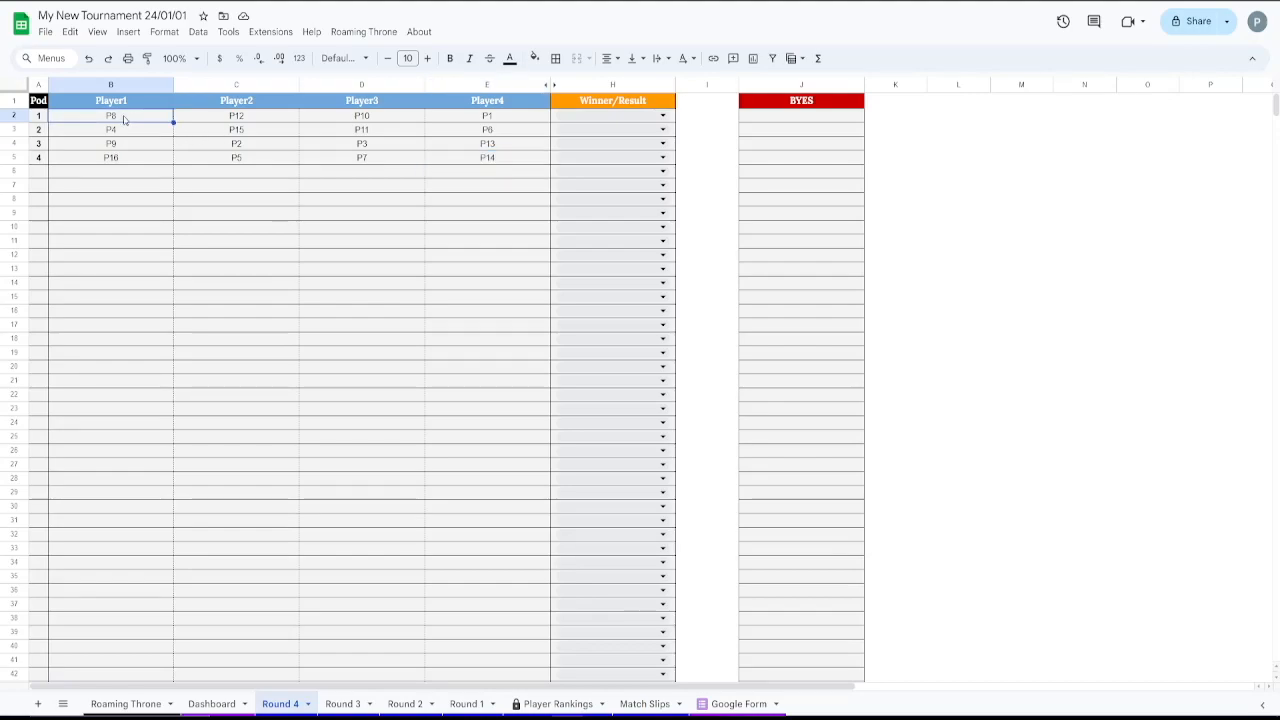
ctrl+click(491, 162)
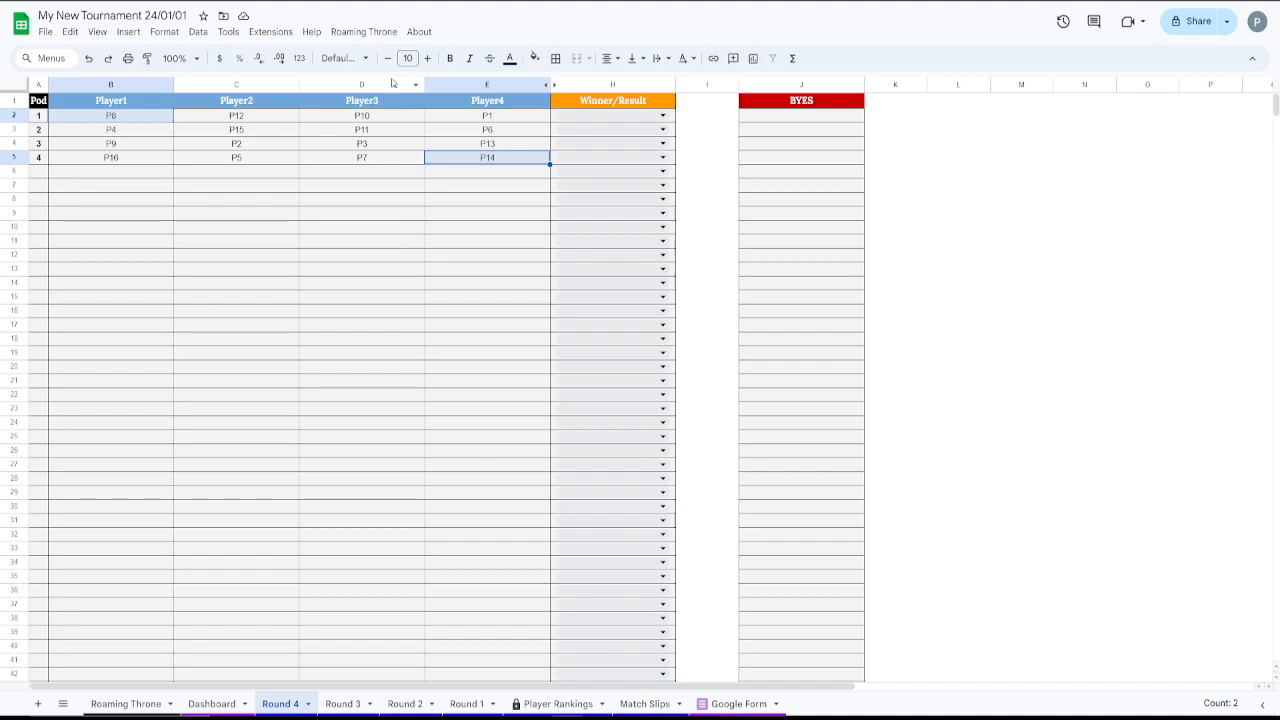
click(389, 36)
mouse_move(437, 197)
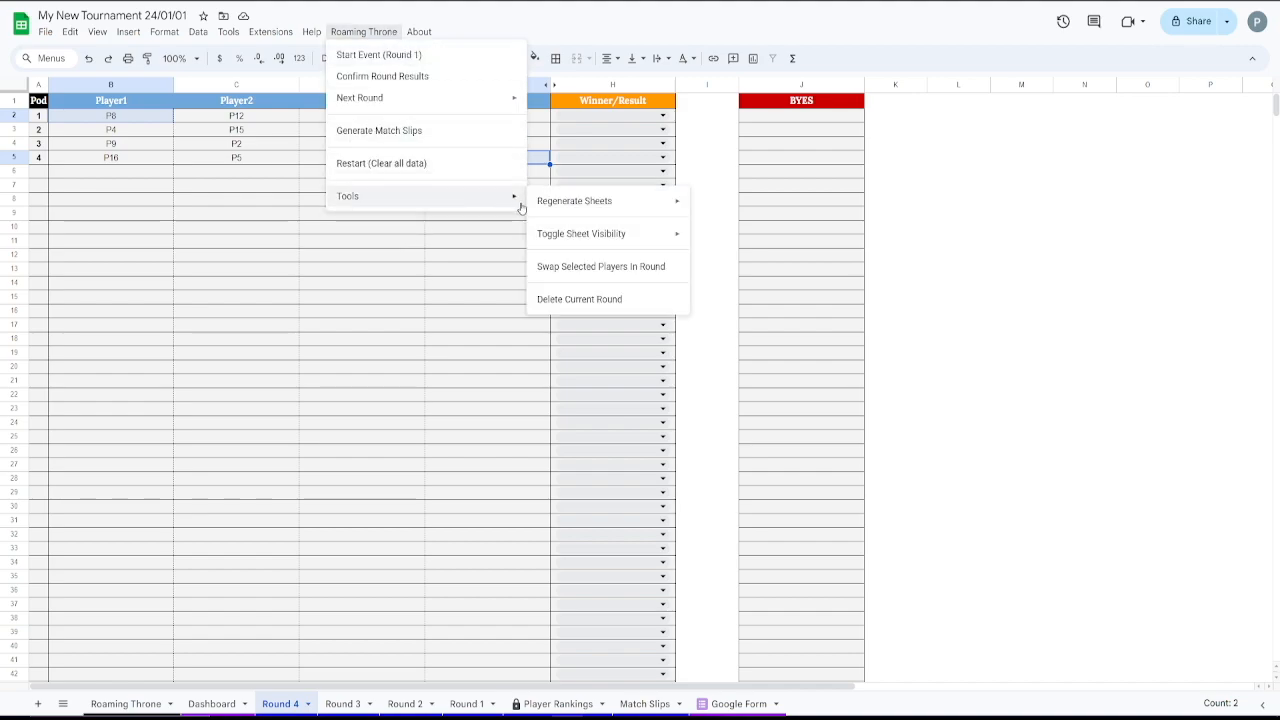
click(617, 272)
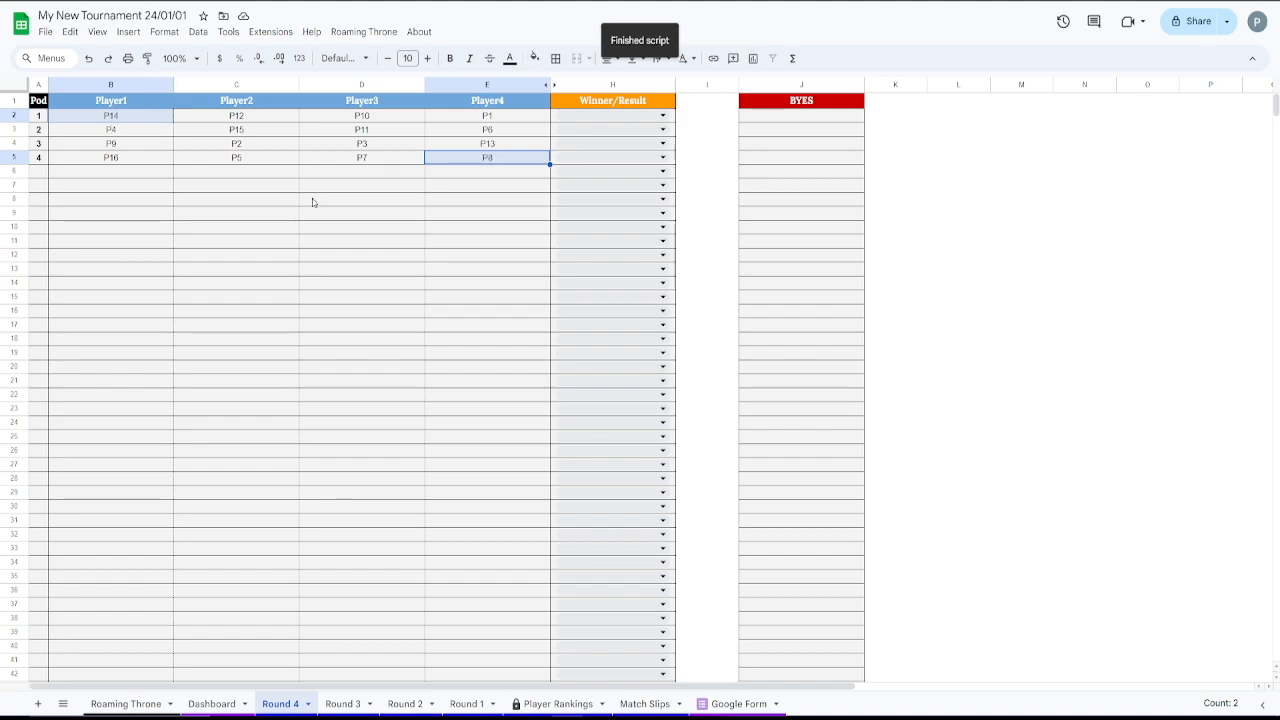
Swap the seats of P4 and P11 within pod 2 of Round 4
click(125, 134)
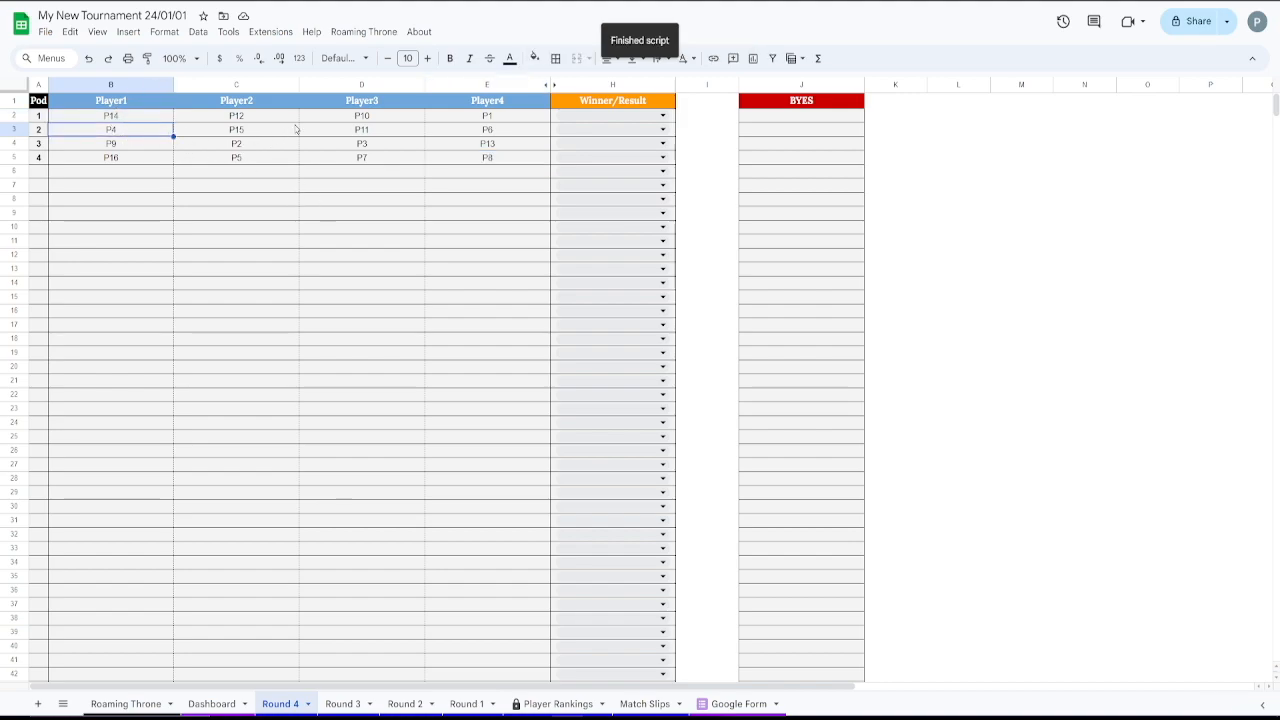
ctrl+click(366, 133)
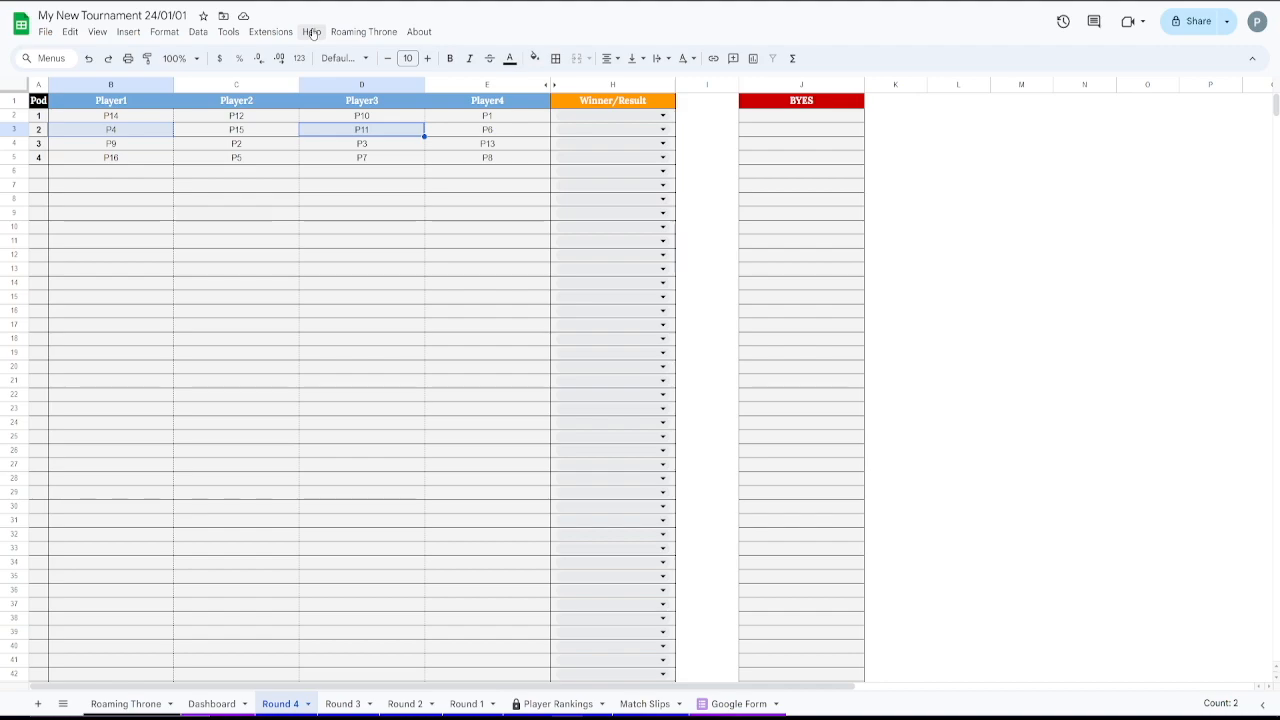
click(340, 34)
mouse_move(434, 196)
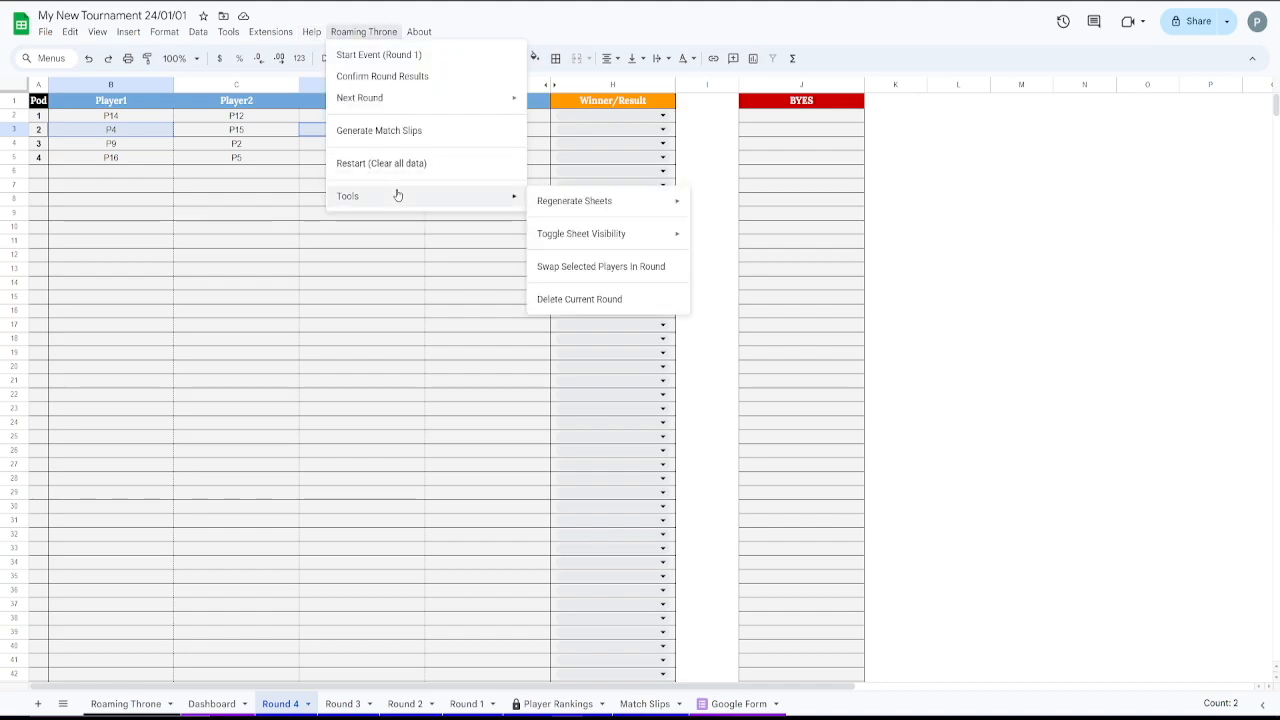
click(612, 268)
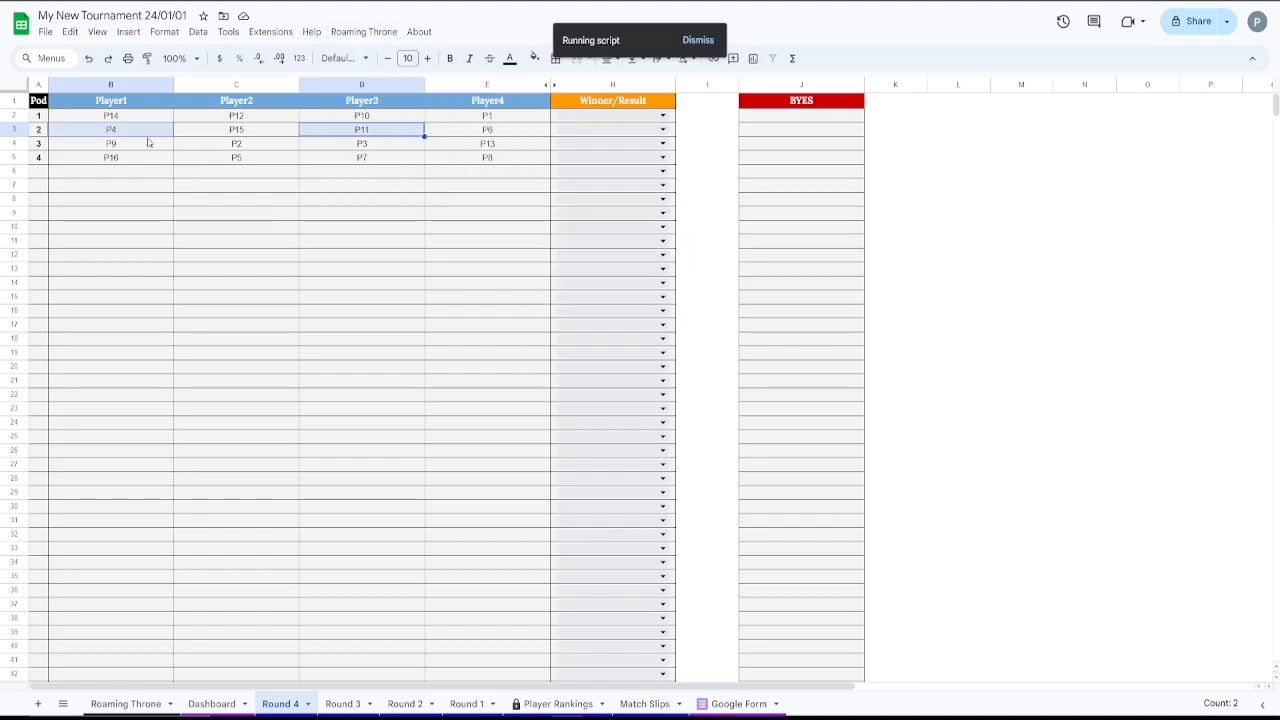
Swap the Player1 seats of pods 1 and 4 in Round 4, exchanging P14 and P16
click(96, 118)
click(118, 158)
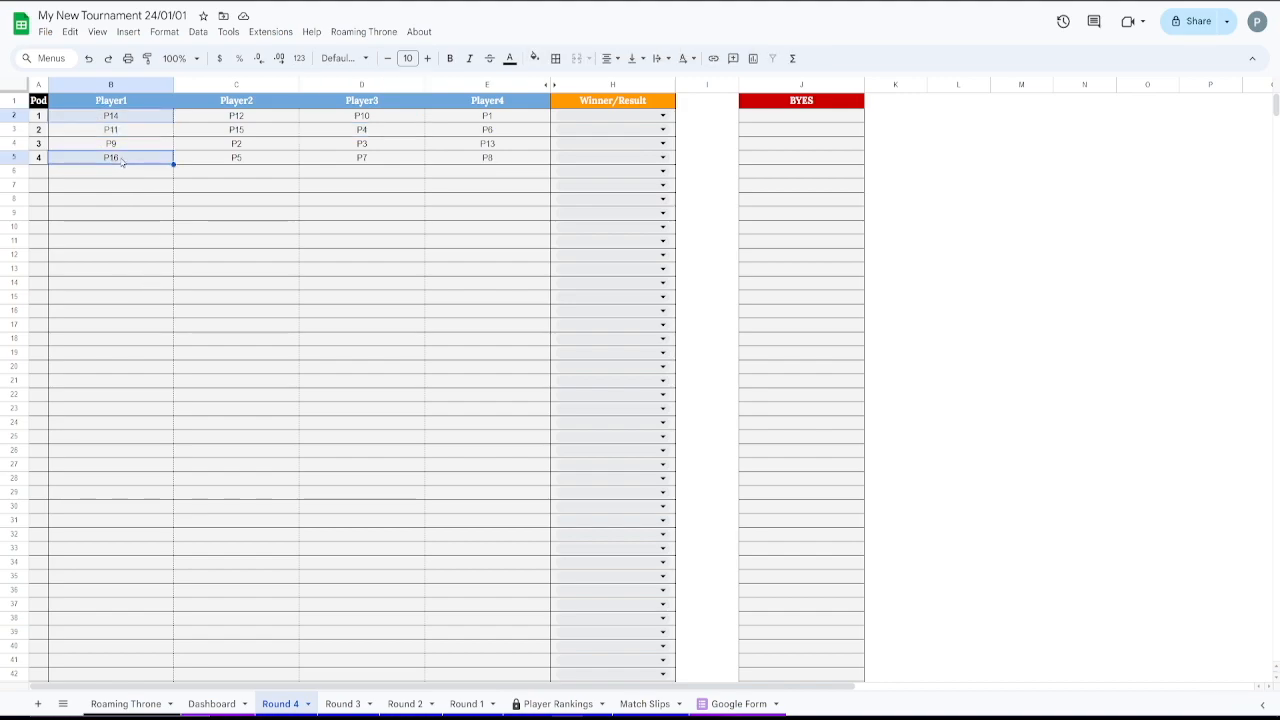
click(363, 31)
mouse_move(398, 206)
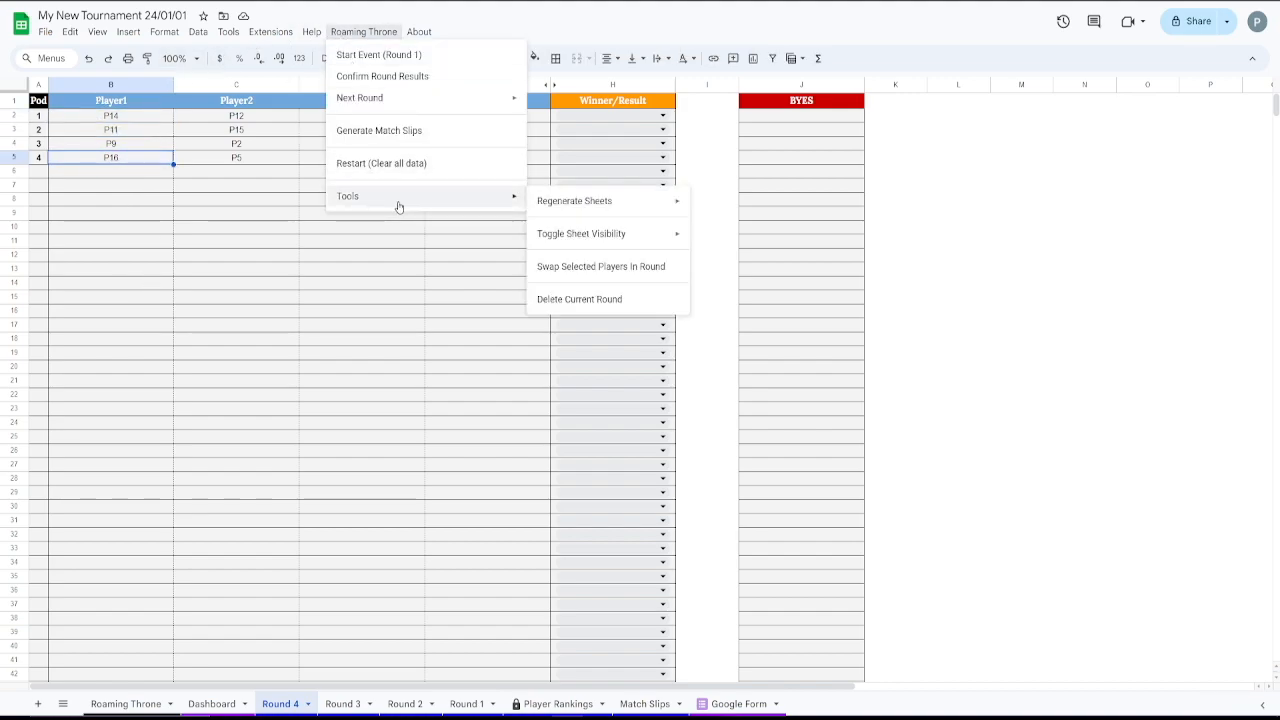
click(584, 277)
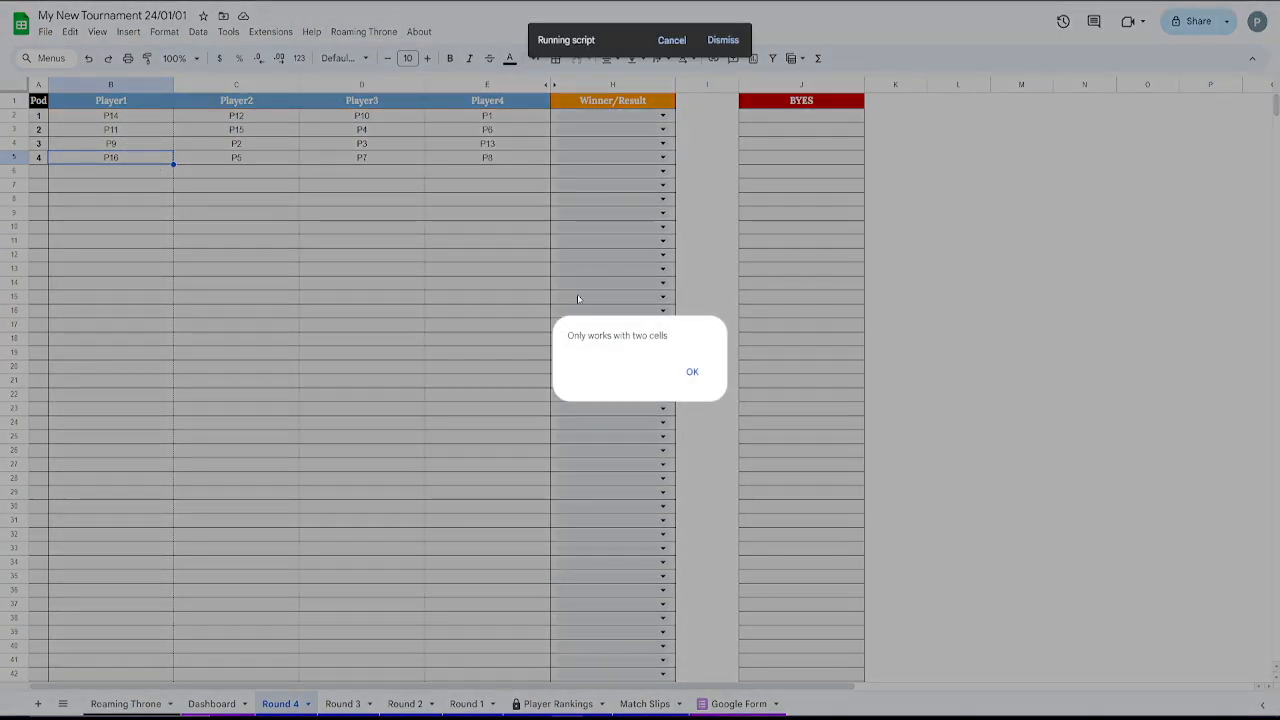
click(690, 372)
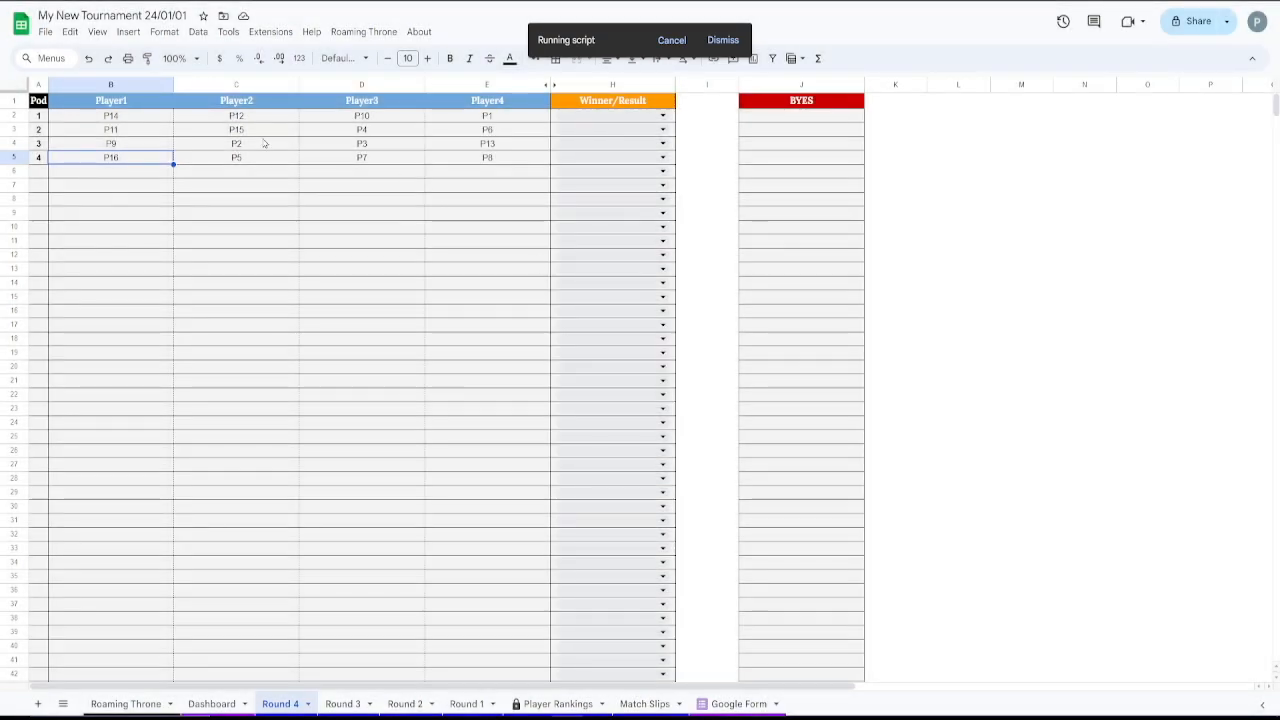
ctrl+click(93, 118)
click(363, 31)
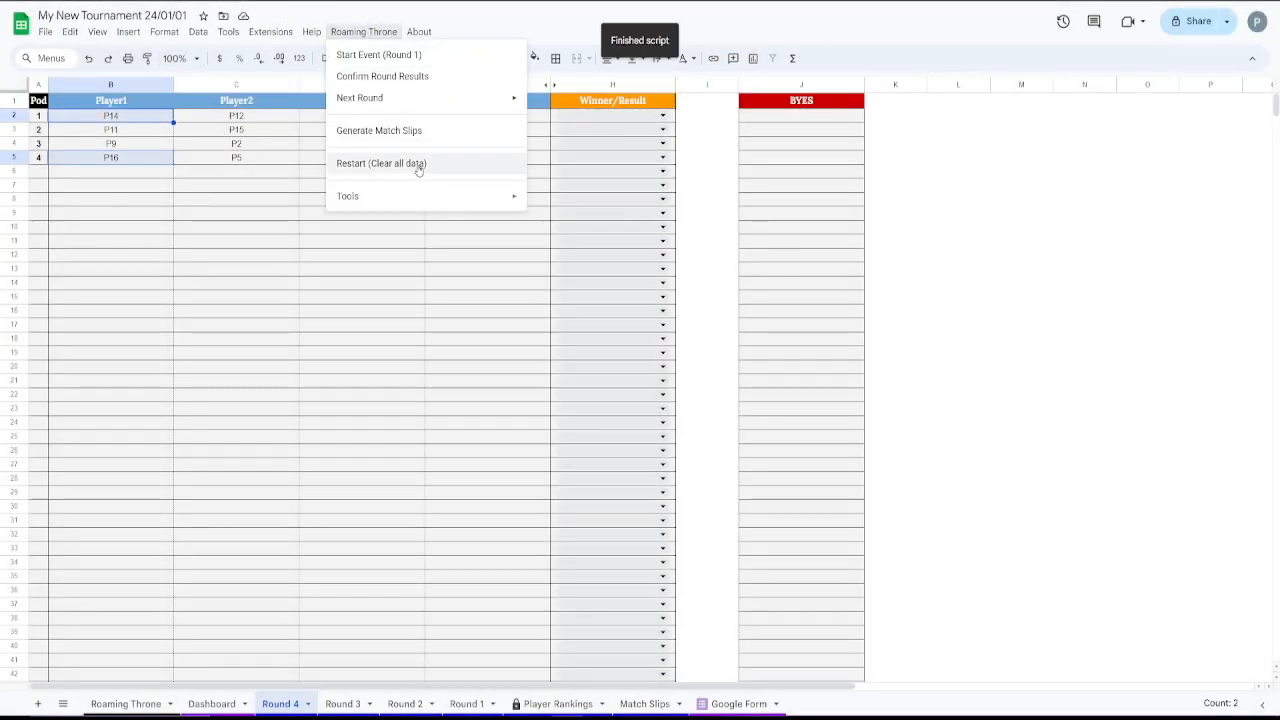
mouse_move(419, 197)
click(619, 263)
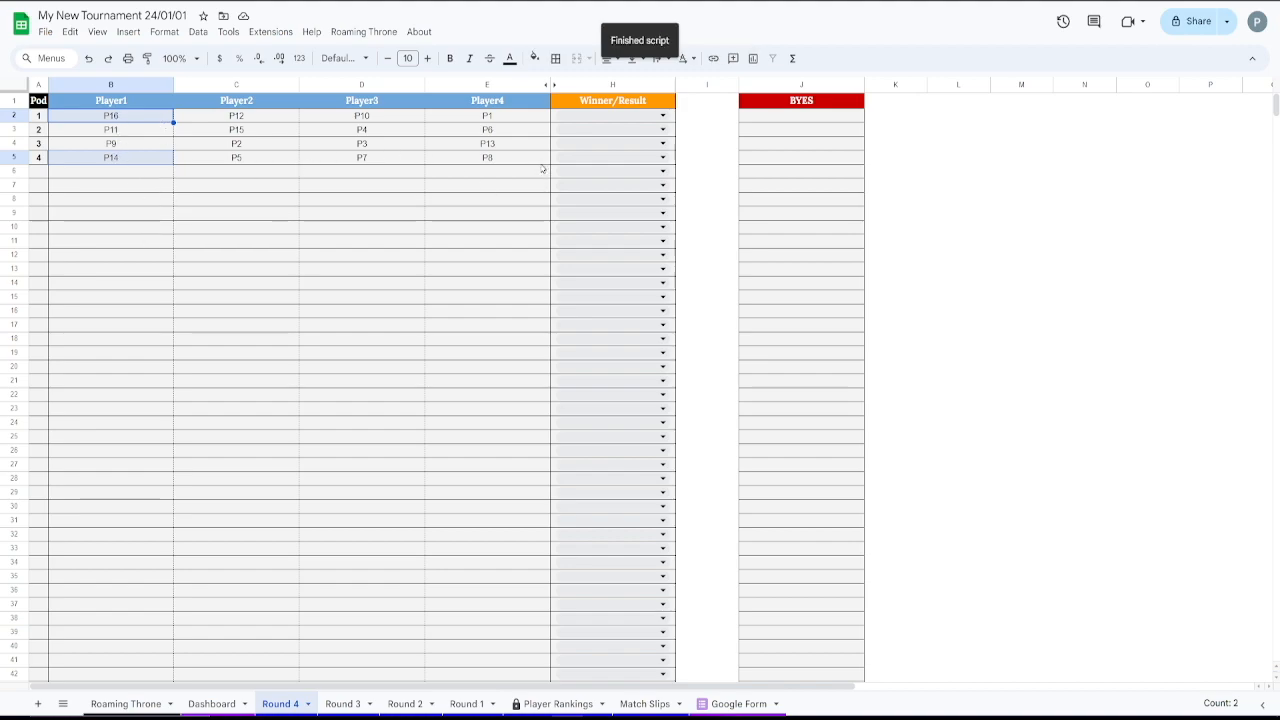
Check the winner and result options offered for pod 1 of Round 4
click(628, 116)
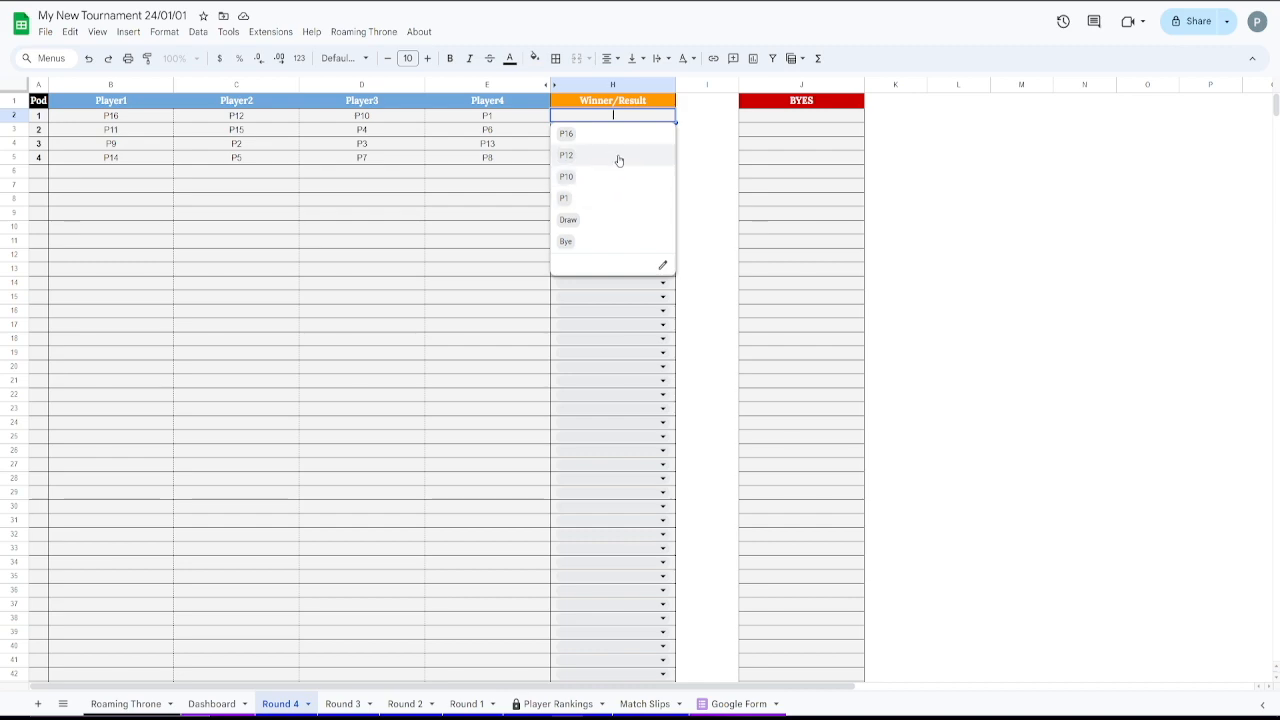
click(468, 186)
click(151, 133)
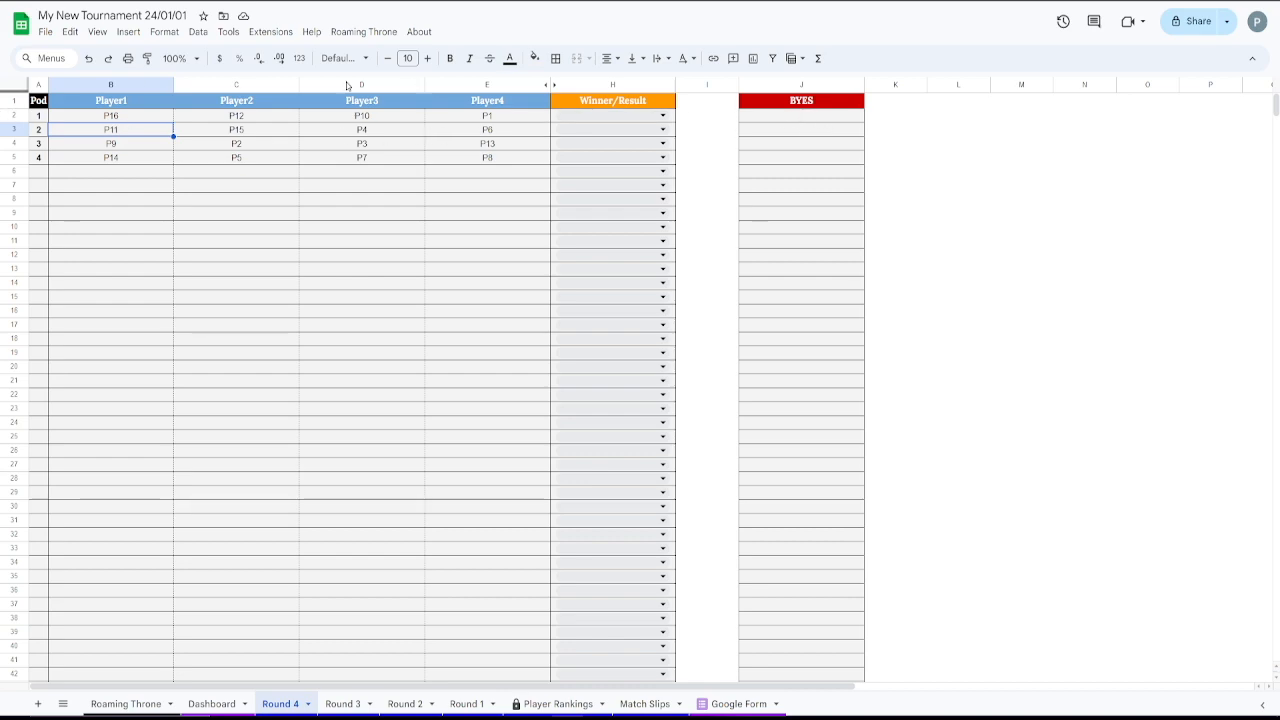
click(368, 32)
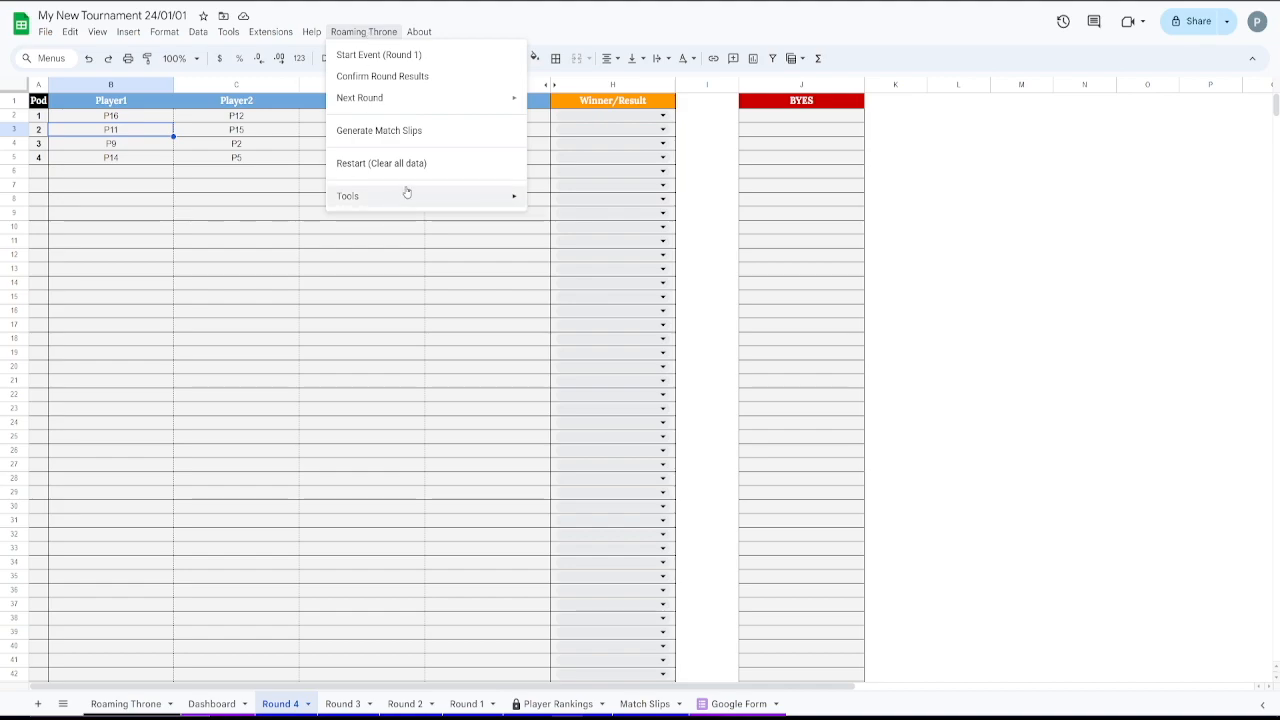
click(92, 119)
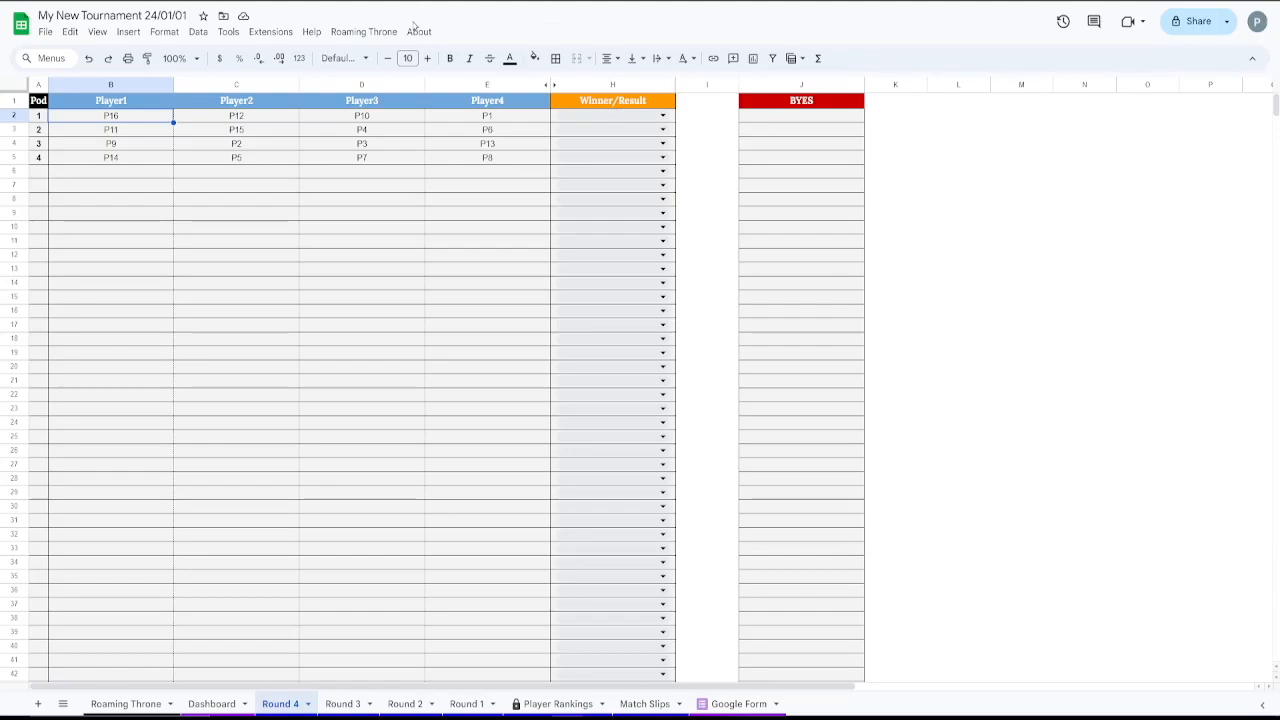
Delete the current round, Round 4, and confirm the deletion
click(358, 30)
mouse_move(500, 198)
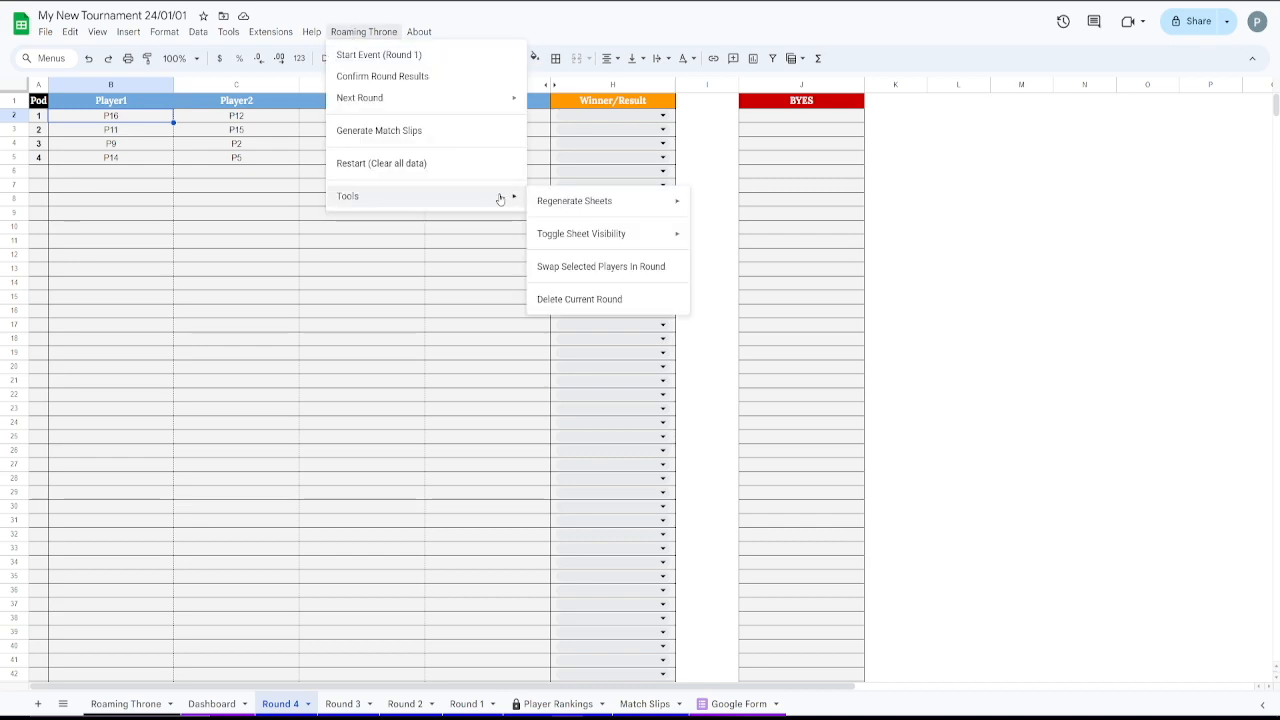
click(615, 302)
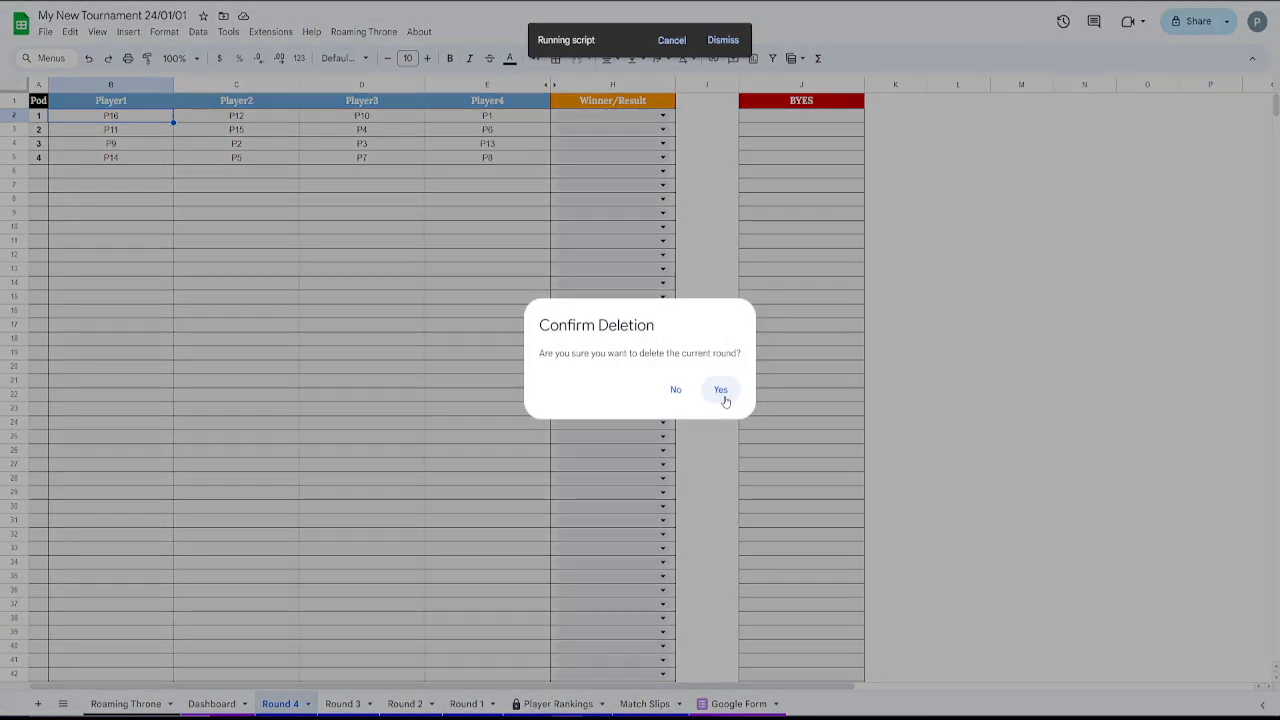
click(724, 398)
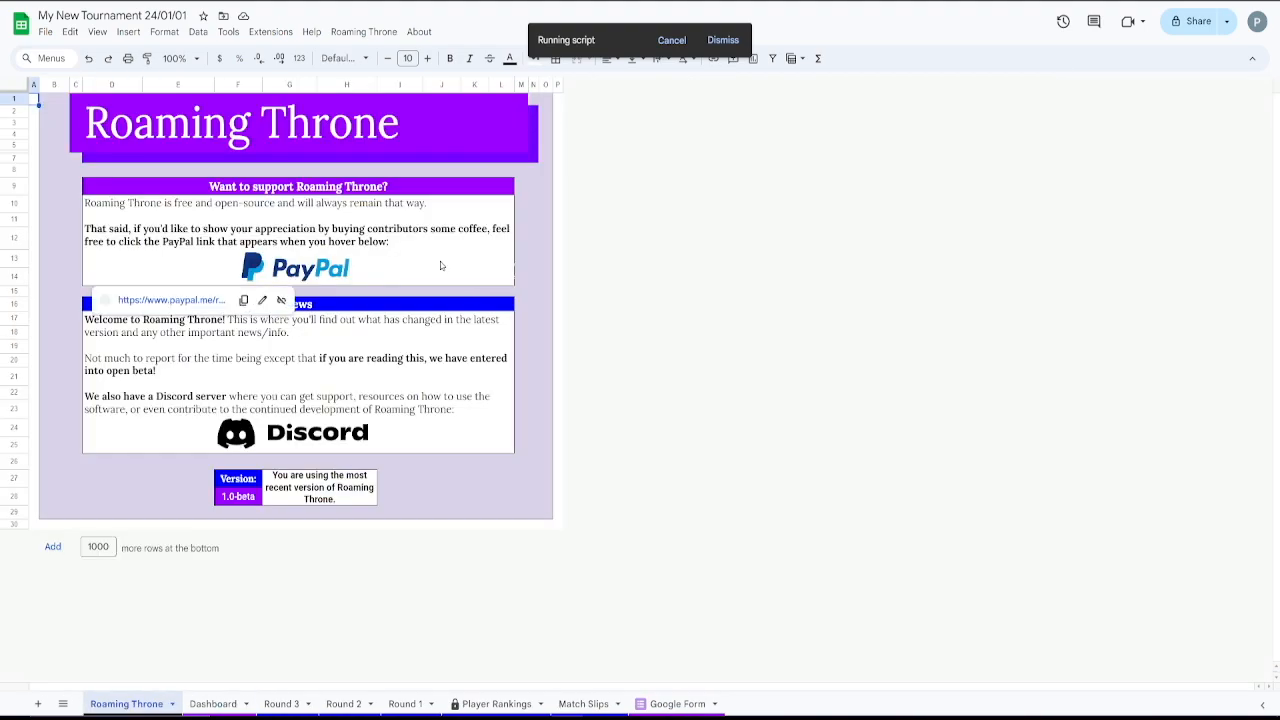
Assign P1 a bye in the Dashboard's player roster
click(213, 703)
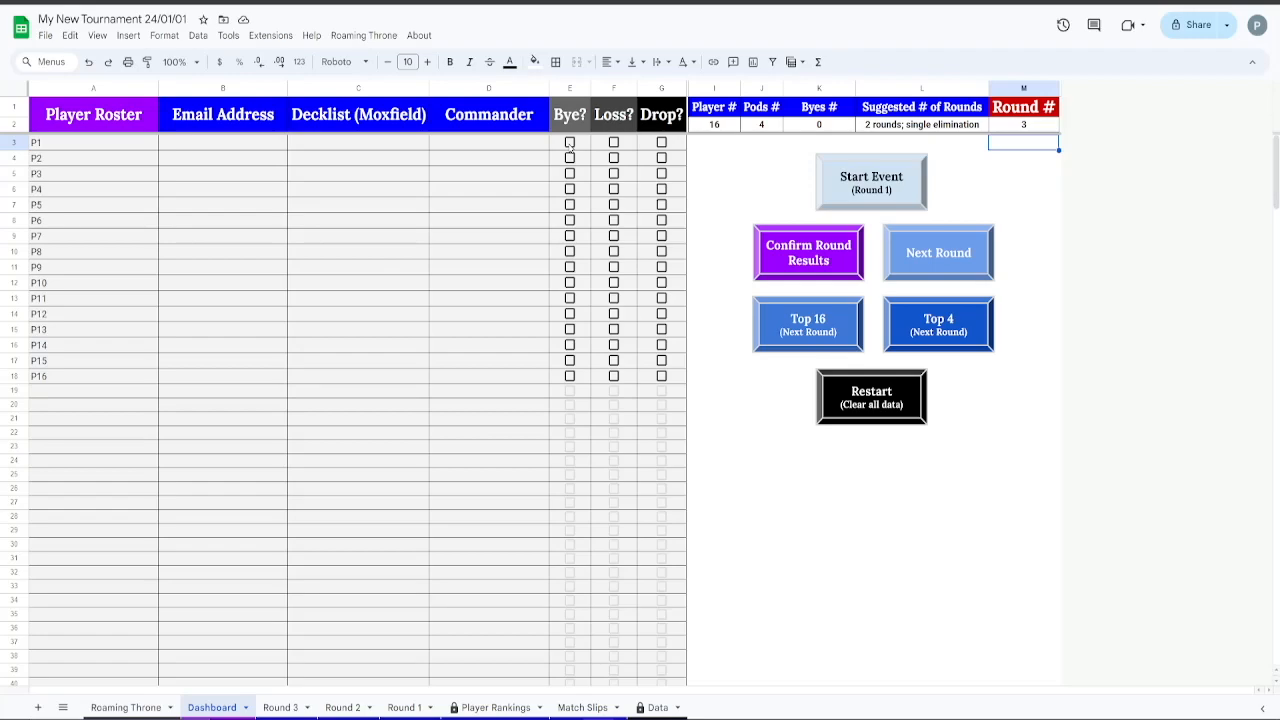
click(570, 143)
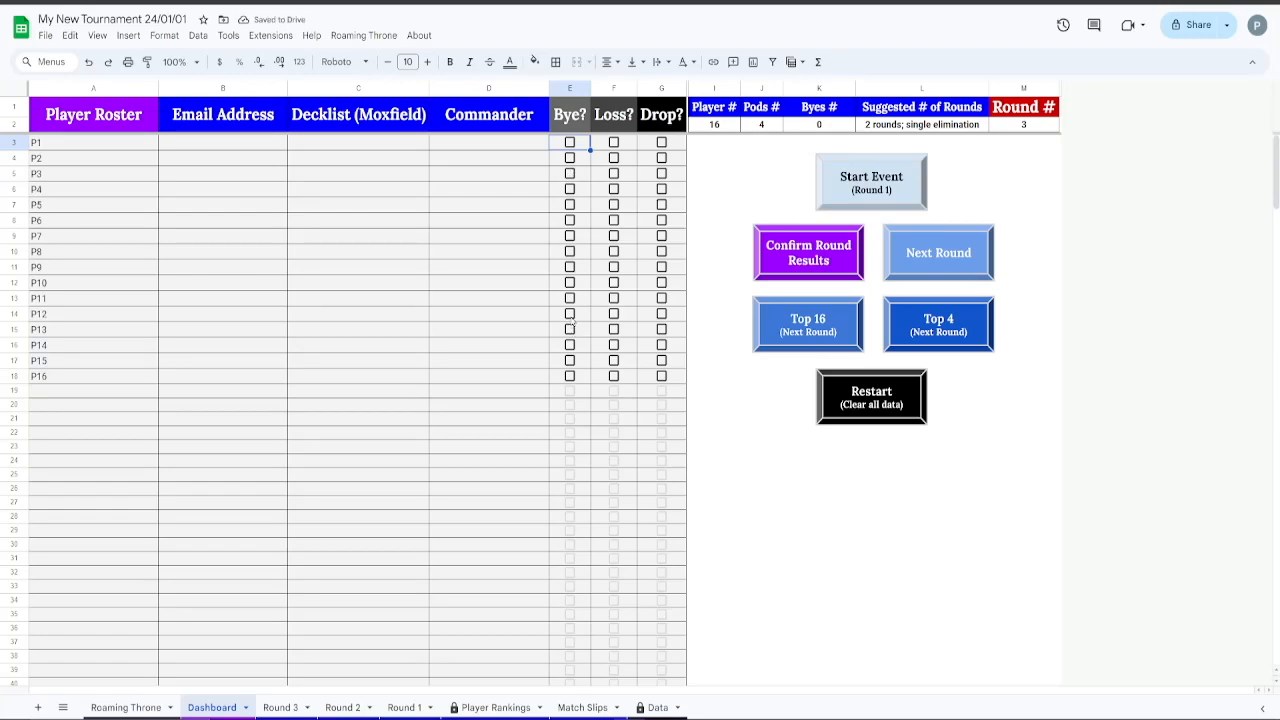
click(569, 143)
Mark players P16, P15, P14 and P13 as dropped in the player roster
click(661, 376)
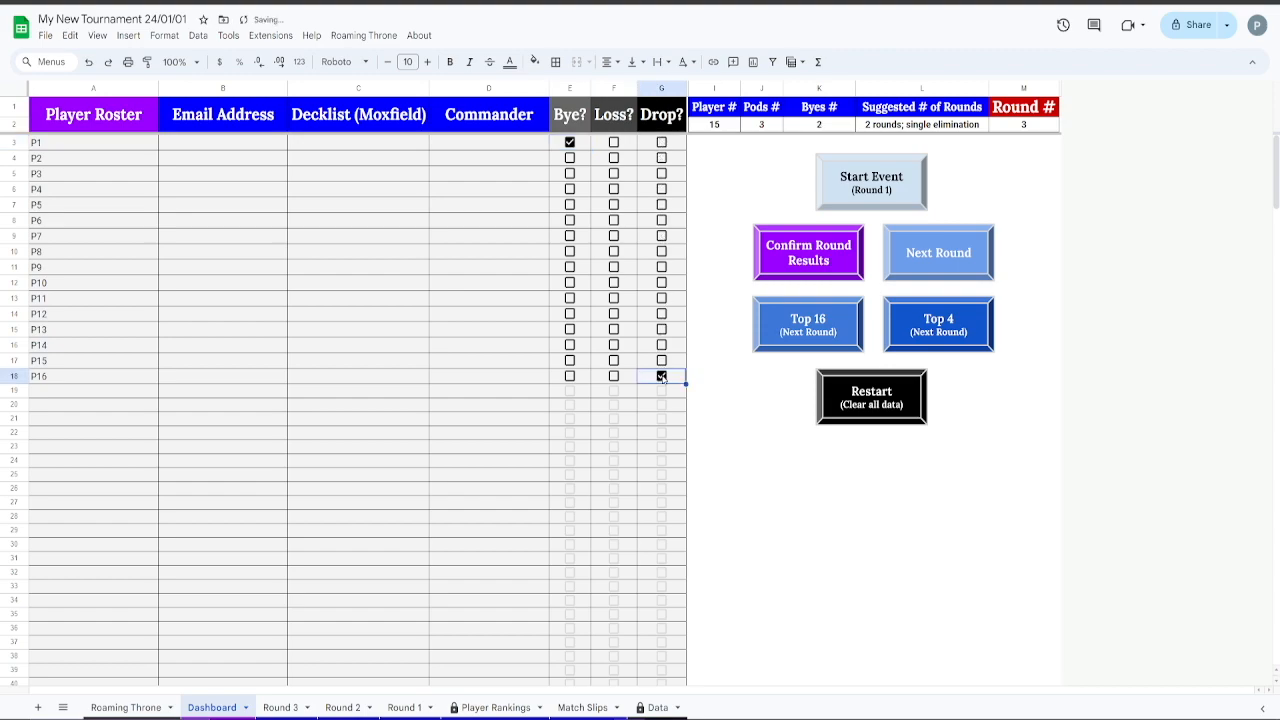
click(661, 361)
click(661, 345)
click(661, 329)
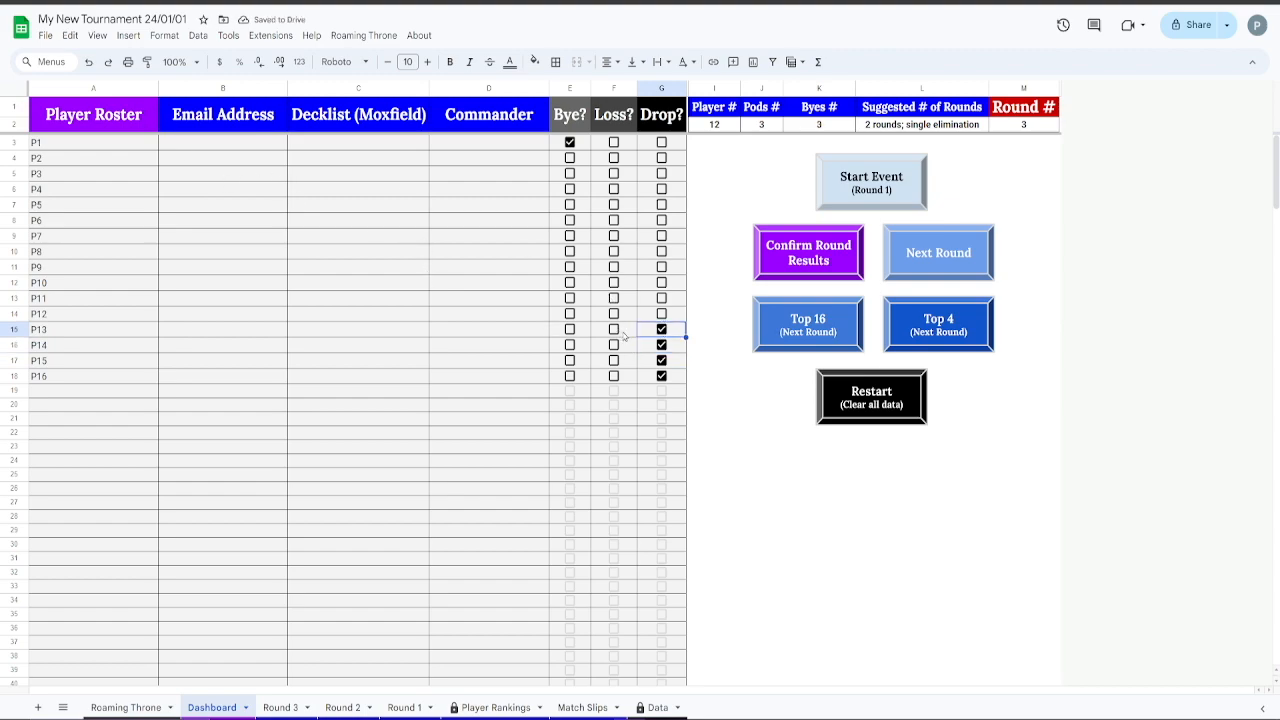
Create the next round with Swiss pairings and check its byes list
click(959, 247)
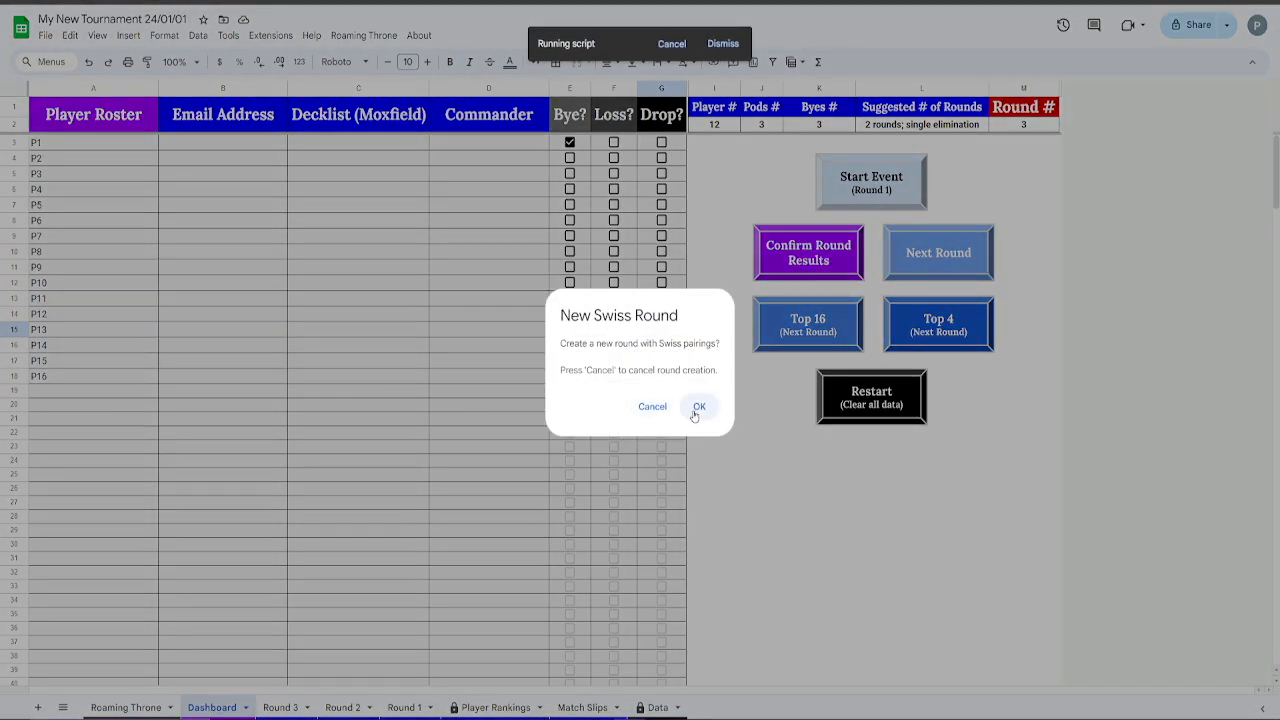
click(698, 406)
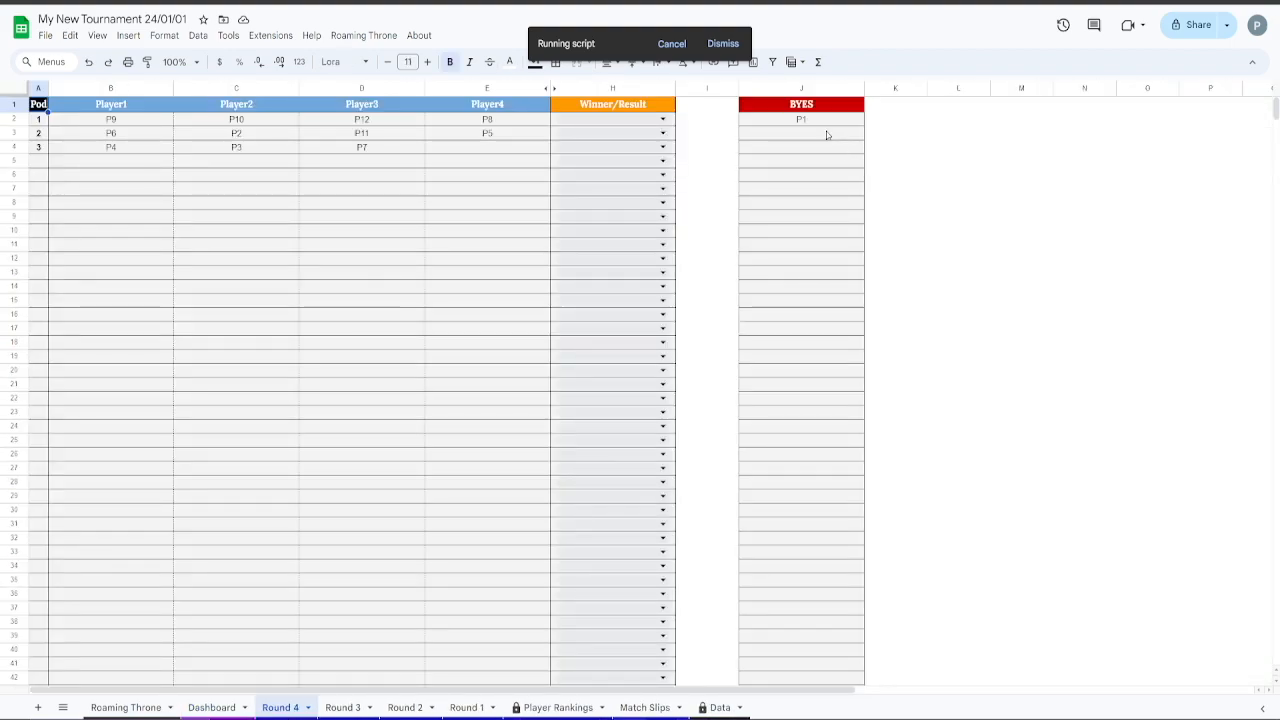
click(817, 120)
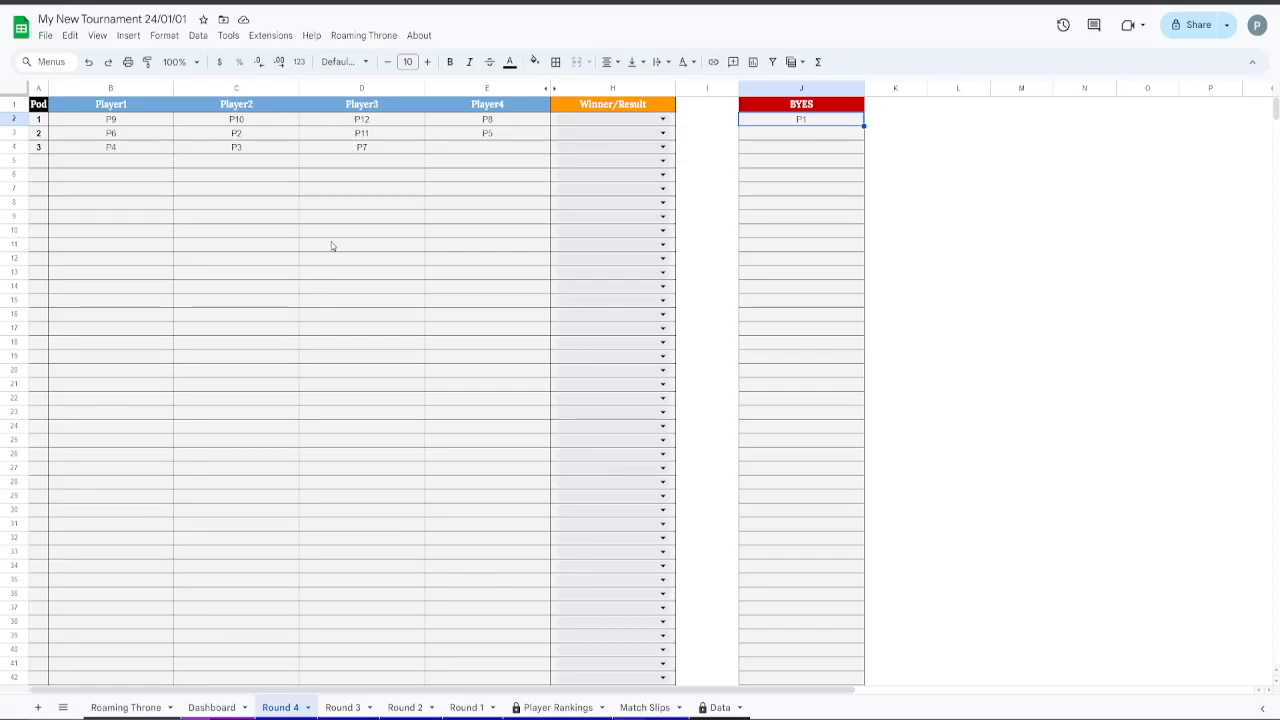
Record P9 as the winner of pod 1 and P2 as the winner of pod 2 in Round 4
click(645, 120)
click(638, 135)
click(616, 140)
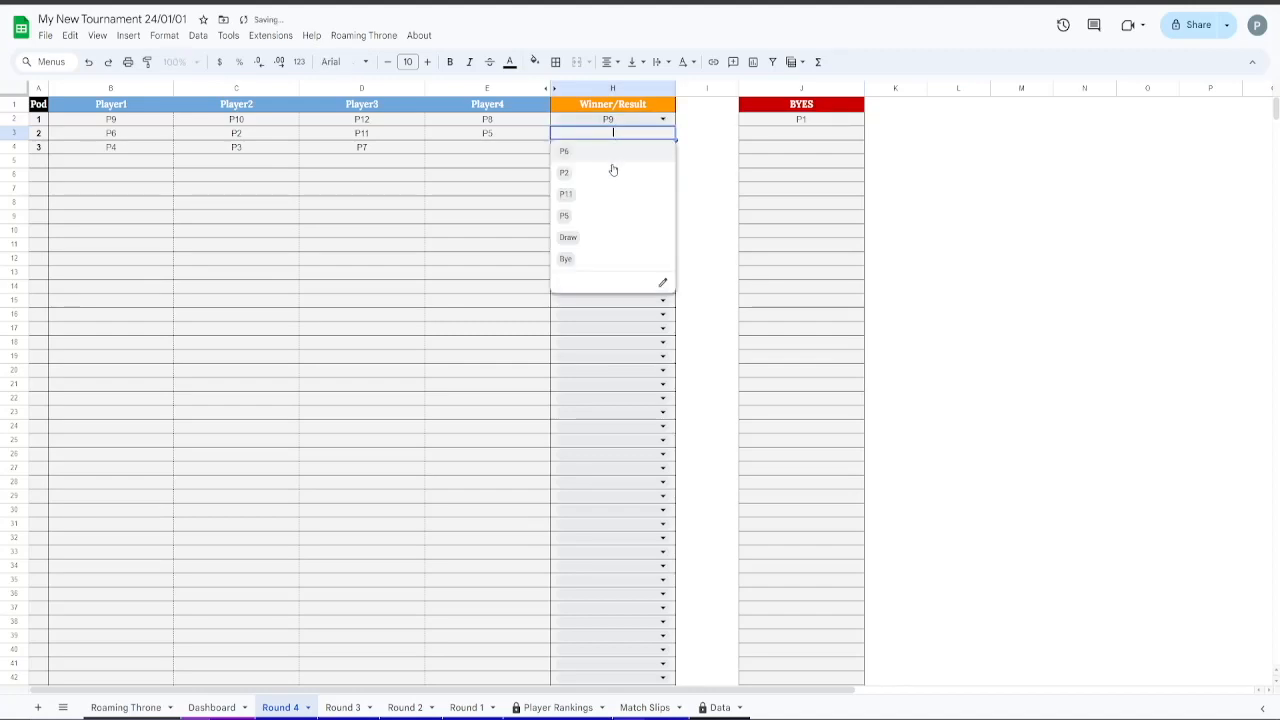
click(611, 172)
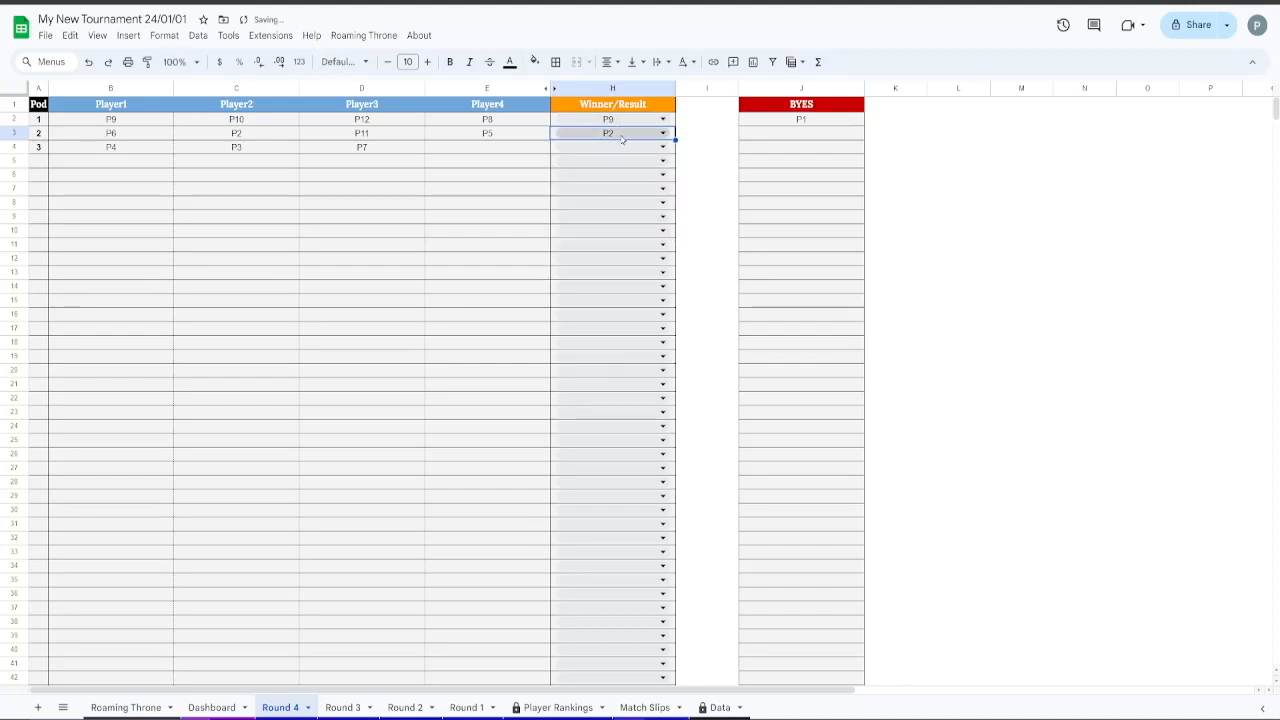
Review the three players in pod 3 of Round 4 and set that pod's result to Bye
click(617, 151)
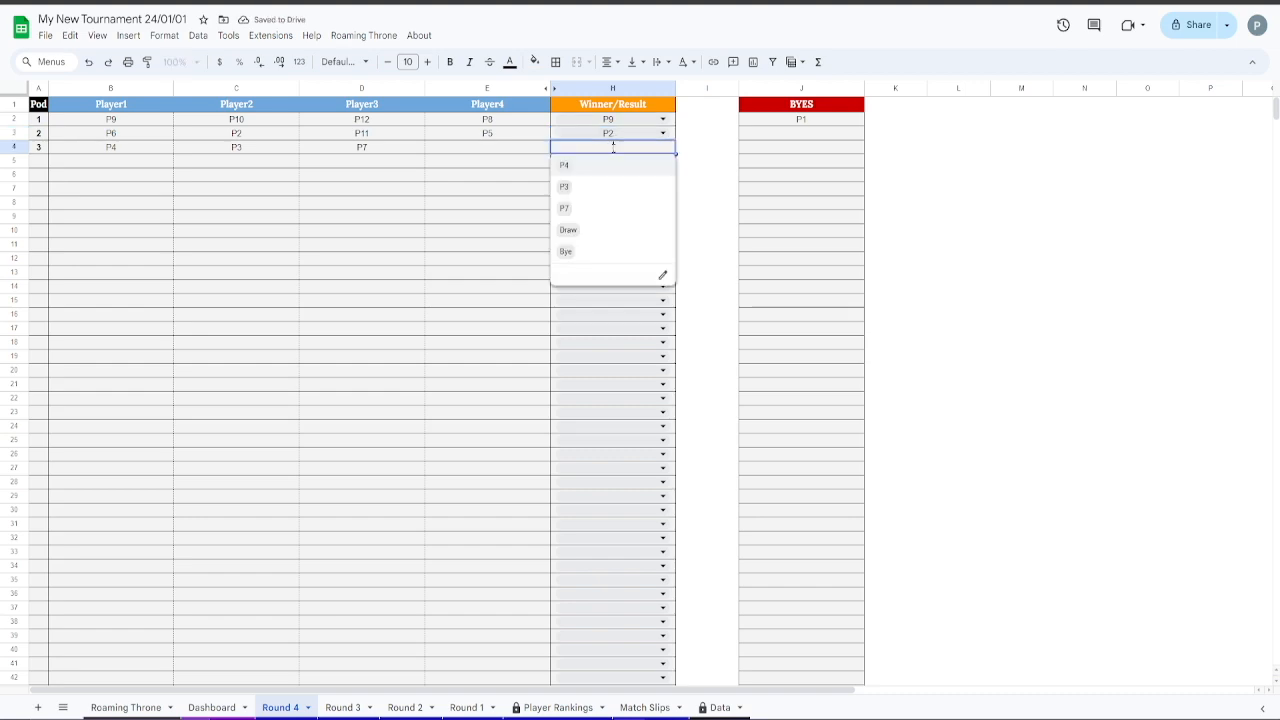
click(156, 150)
click(236, 150)
click(160, 150)
click(280, 143)
click(363, 148)
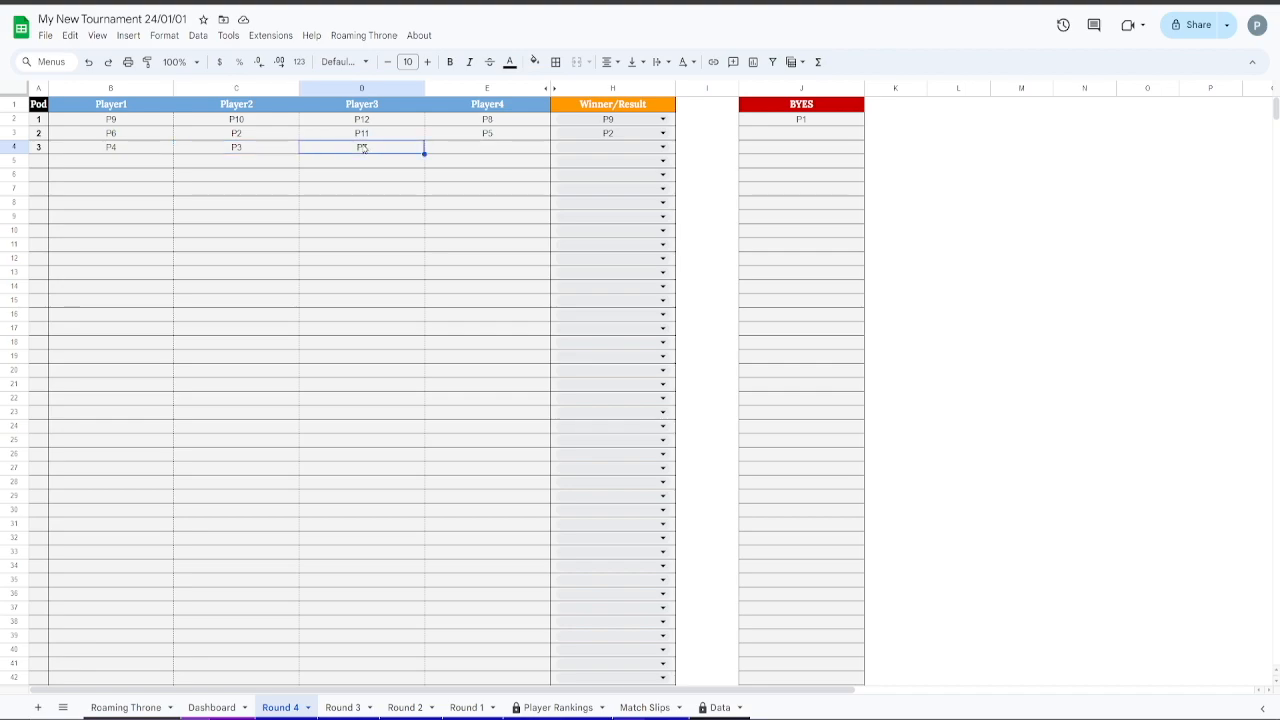
click(136, 147)
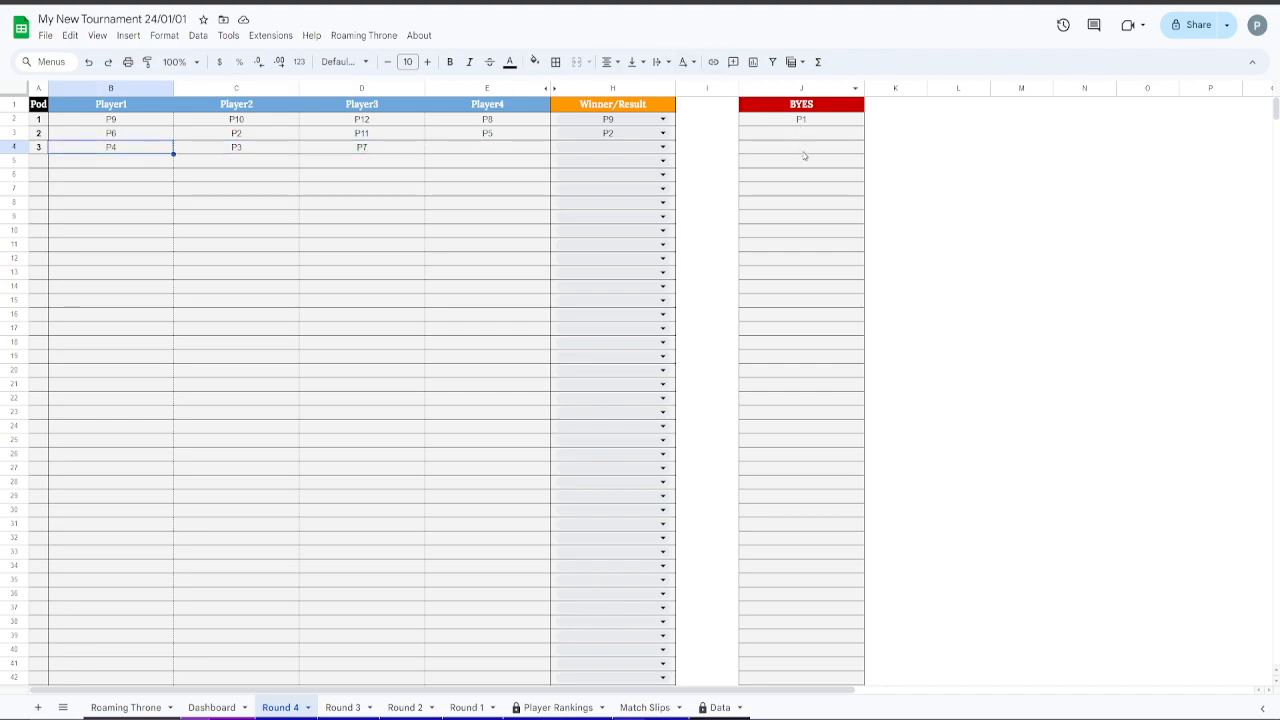
click(271, 150)
click(387, 145)
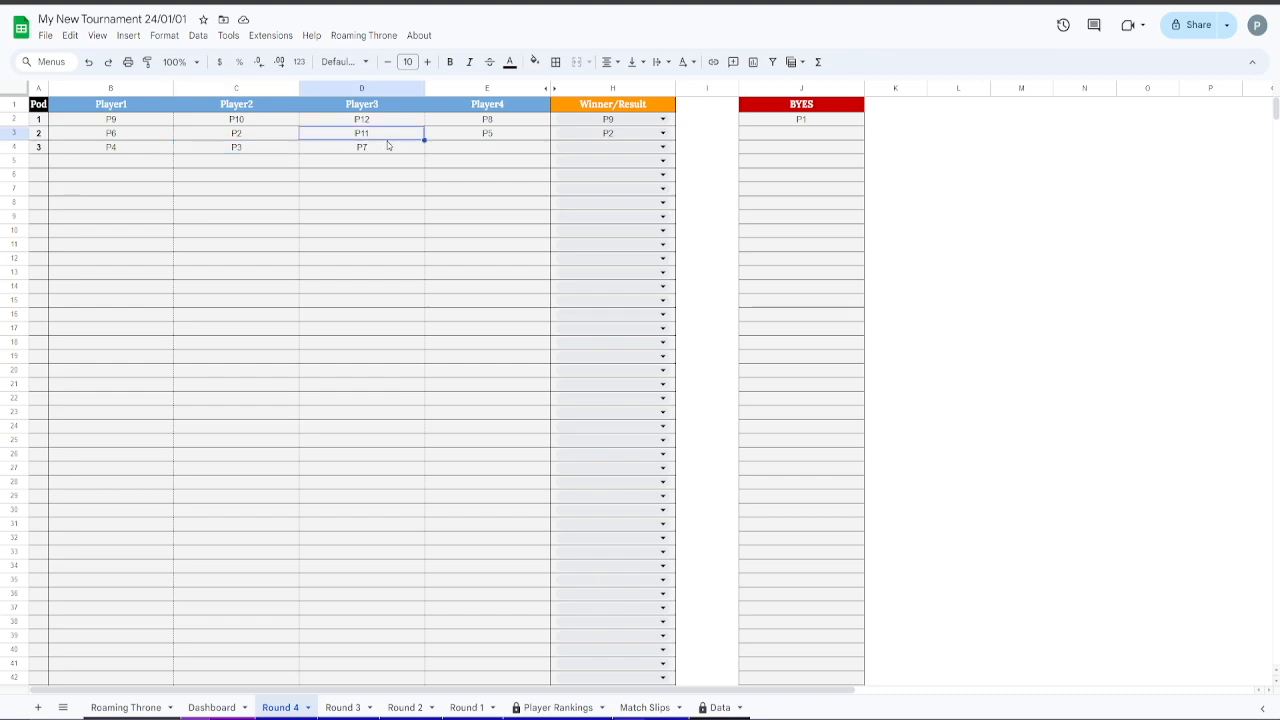
click(640, 150)
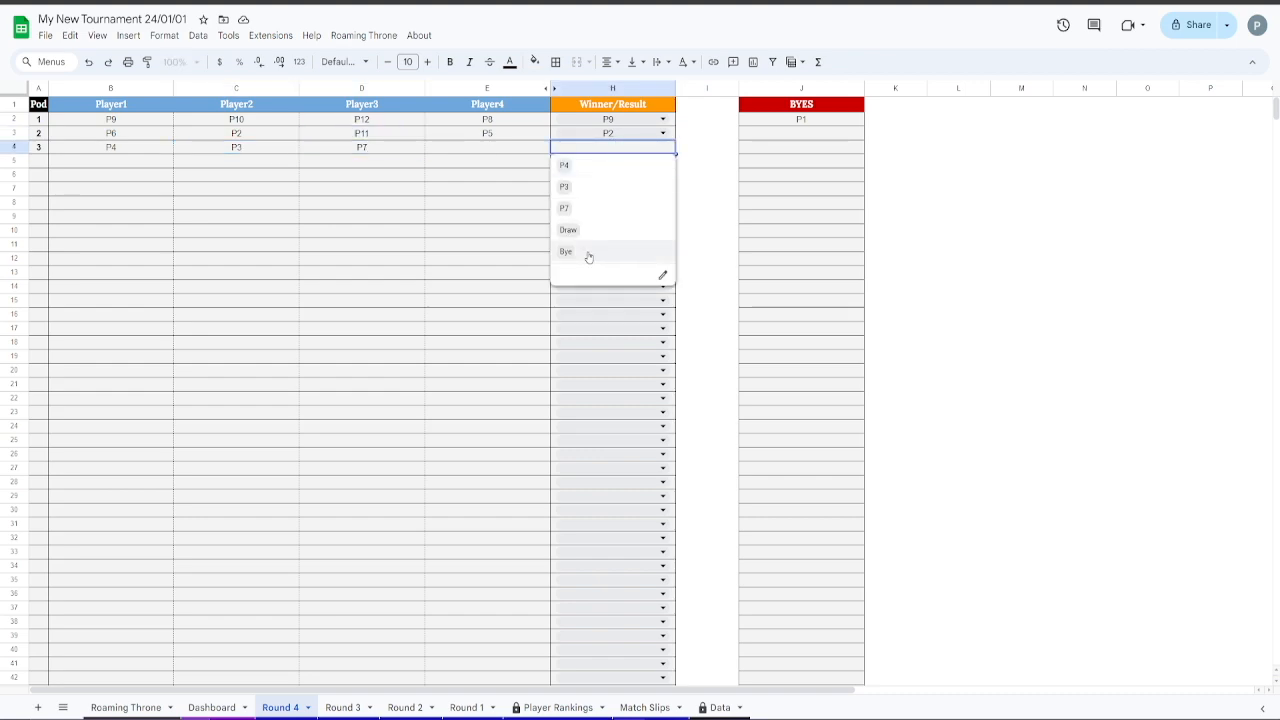
click(588, 253)
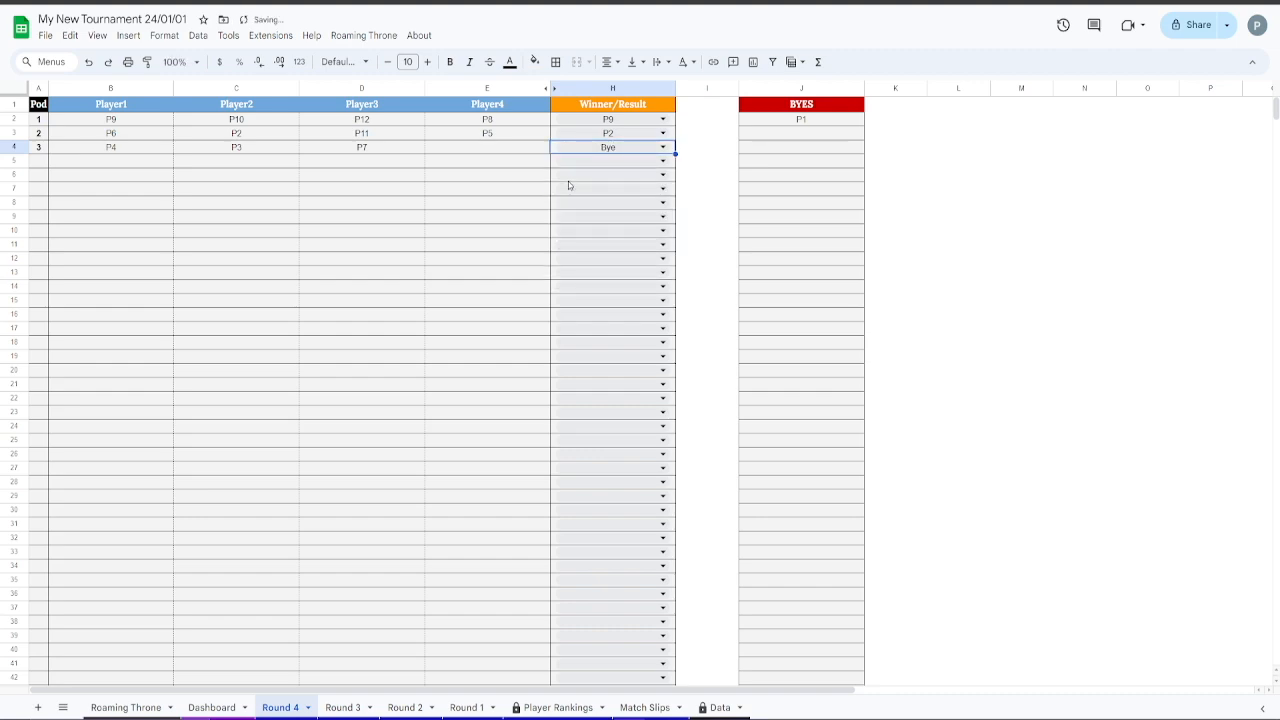
click(593, 149)
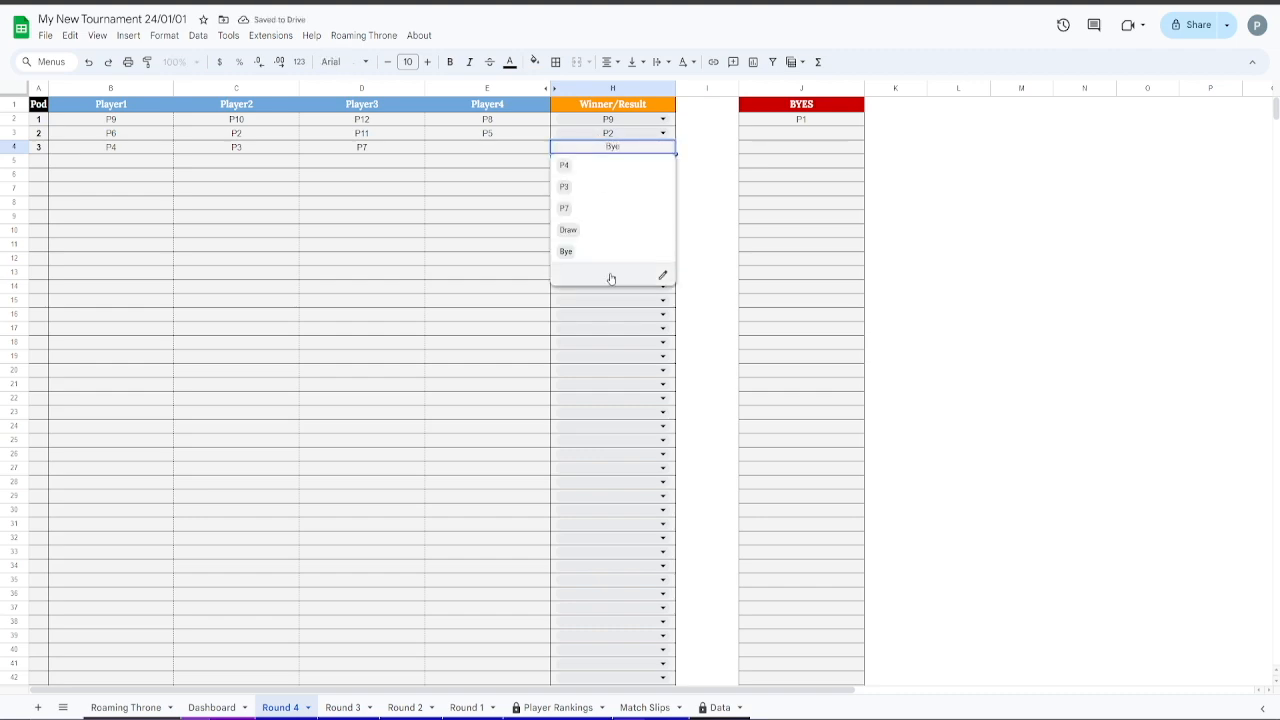
click(485, 203)
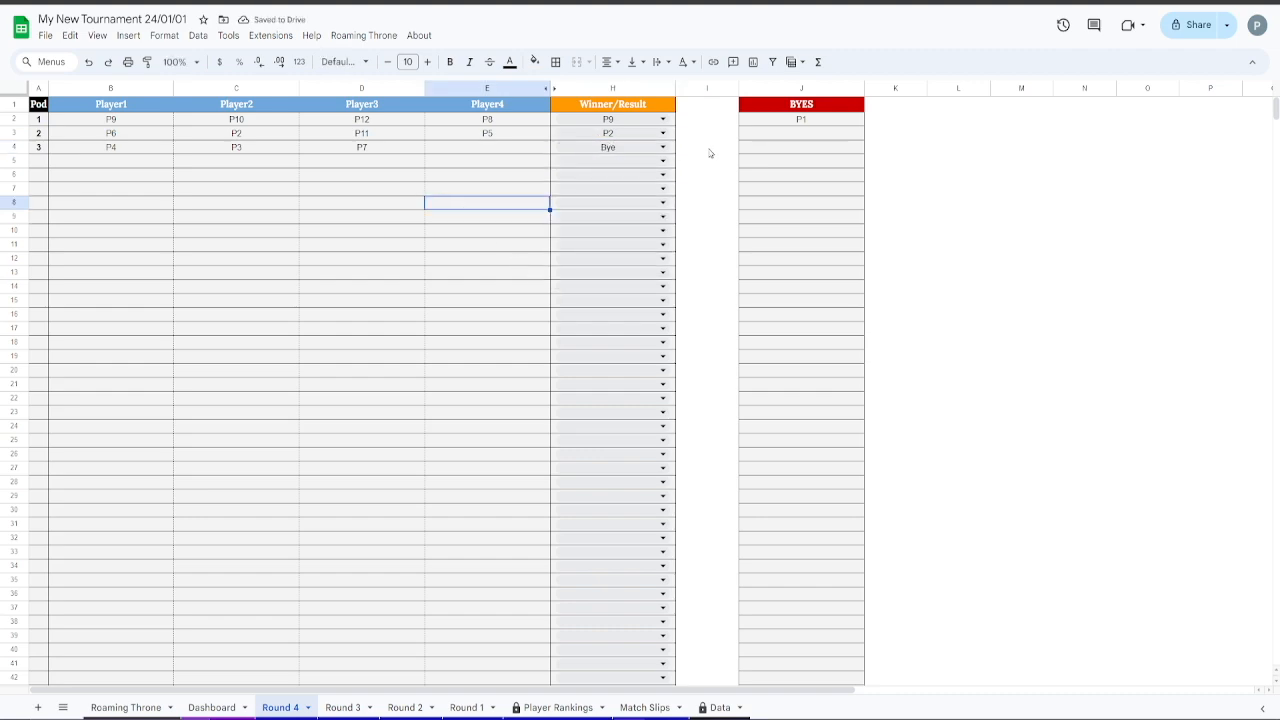
Check P7's seat in pod 3 of Round 4 and assign P7 a loss in the Dashboard's player roster
click(211, 707)
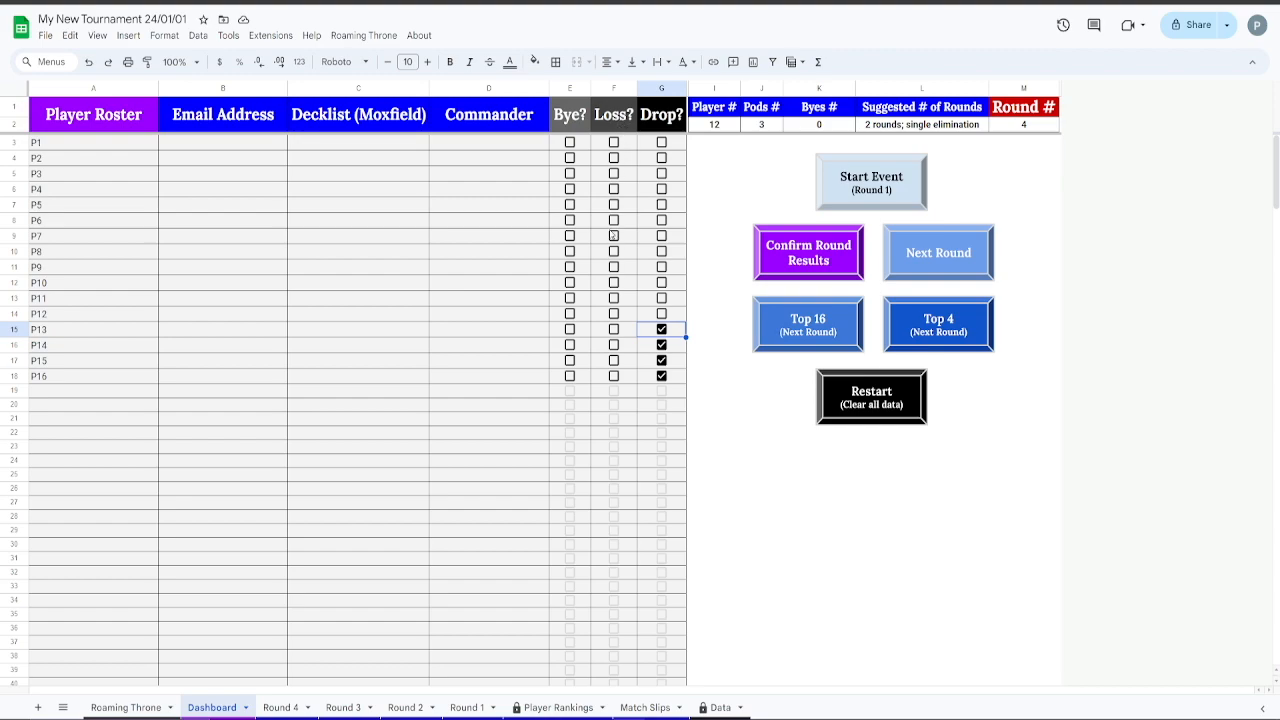
click(613, 146)
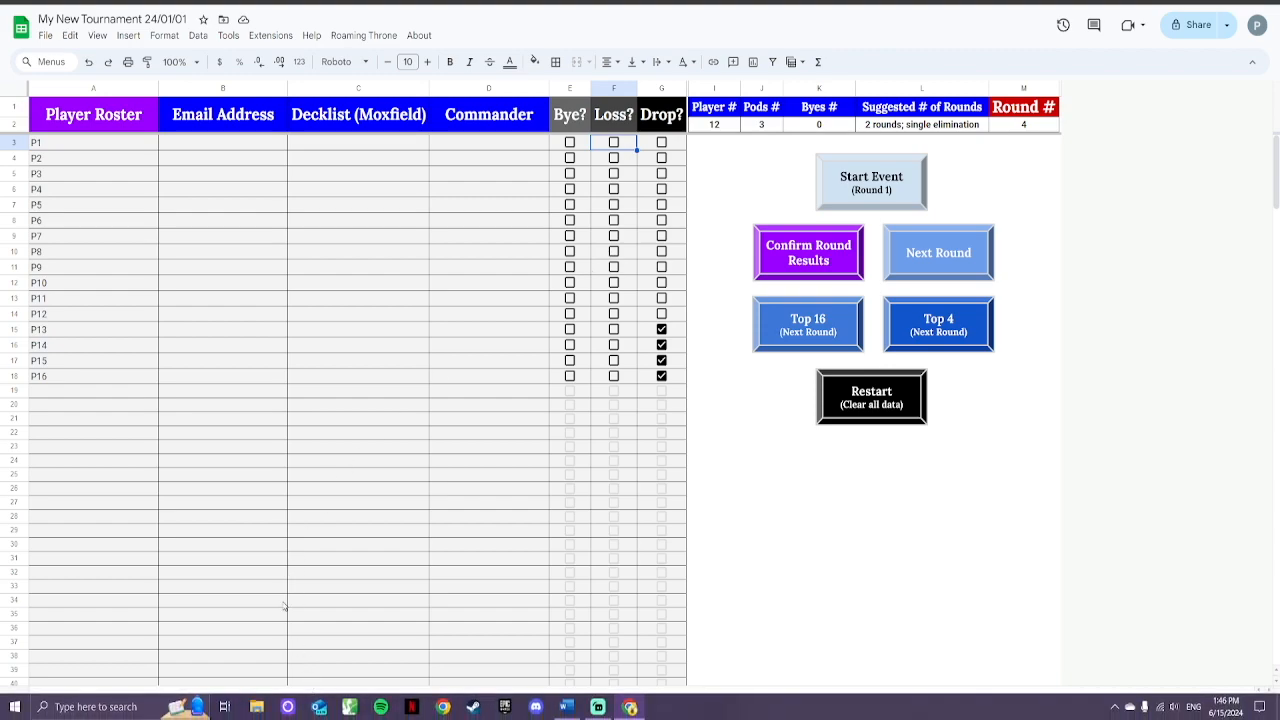
click(280, 707)
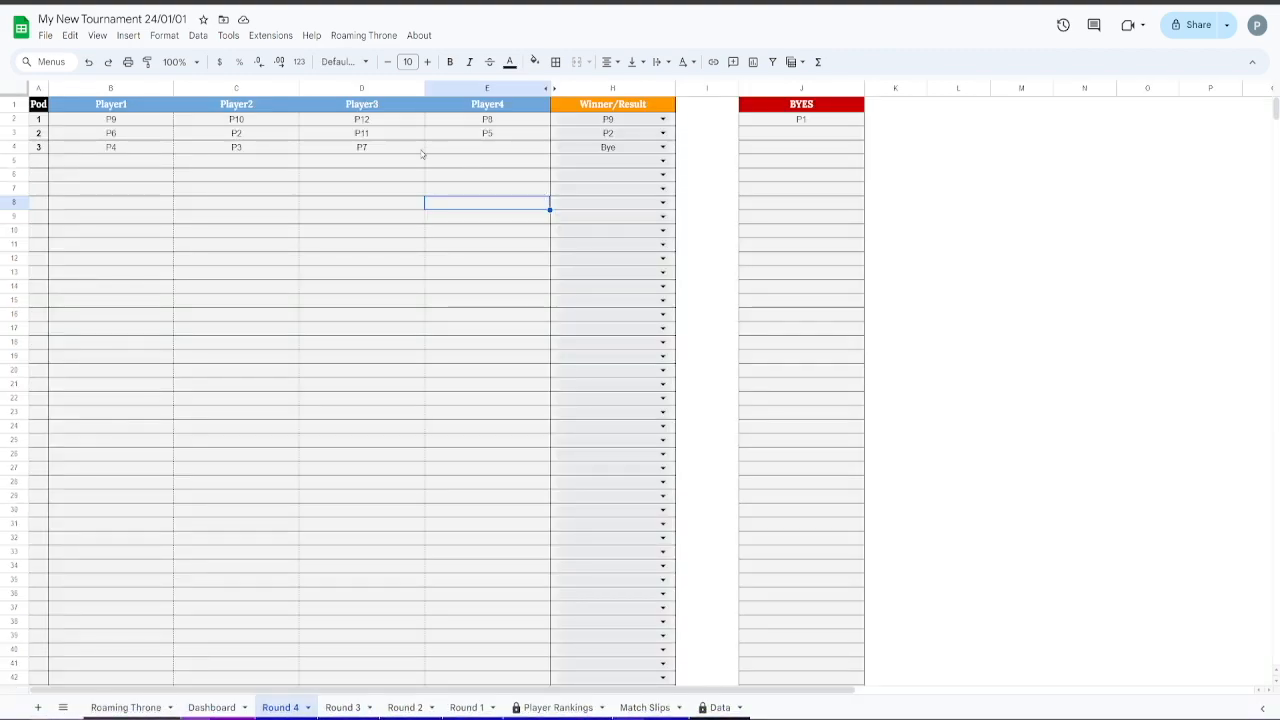
click(368, 154)
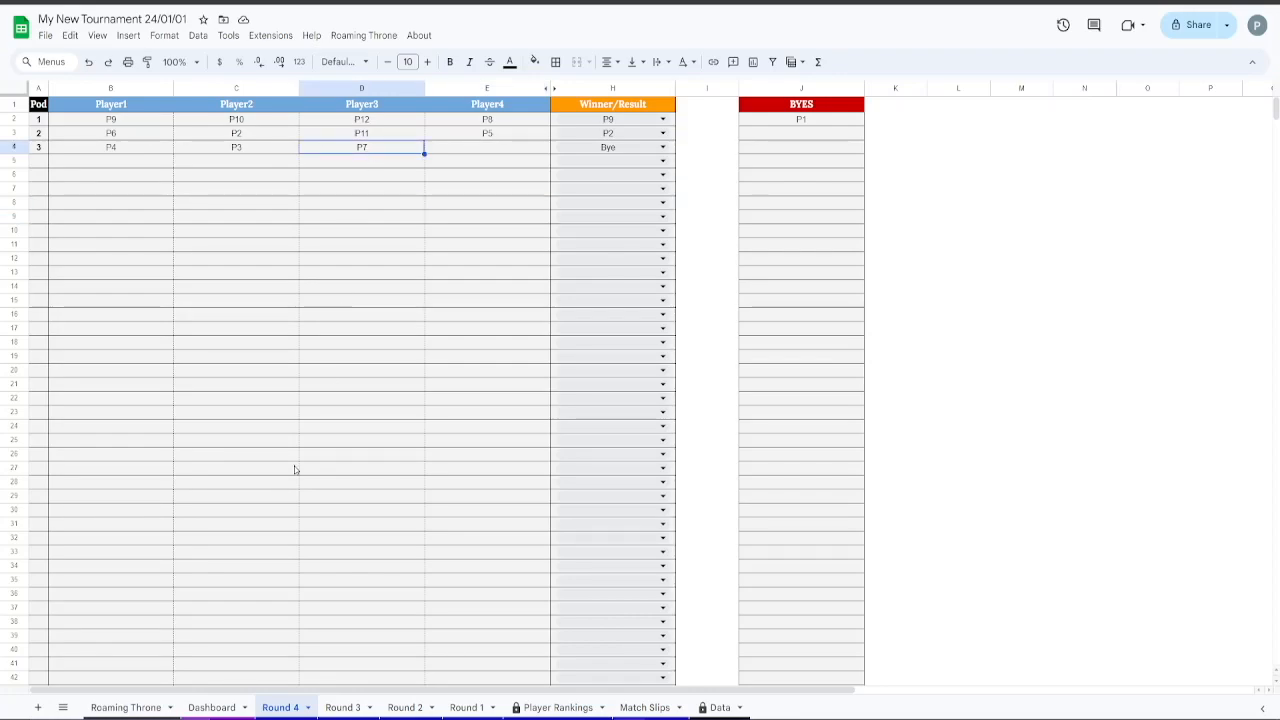
click(212, 707)
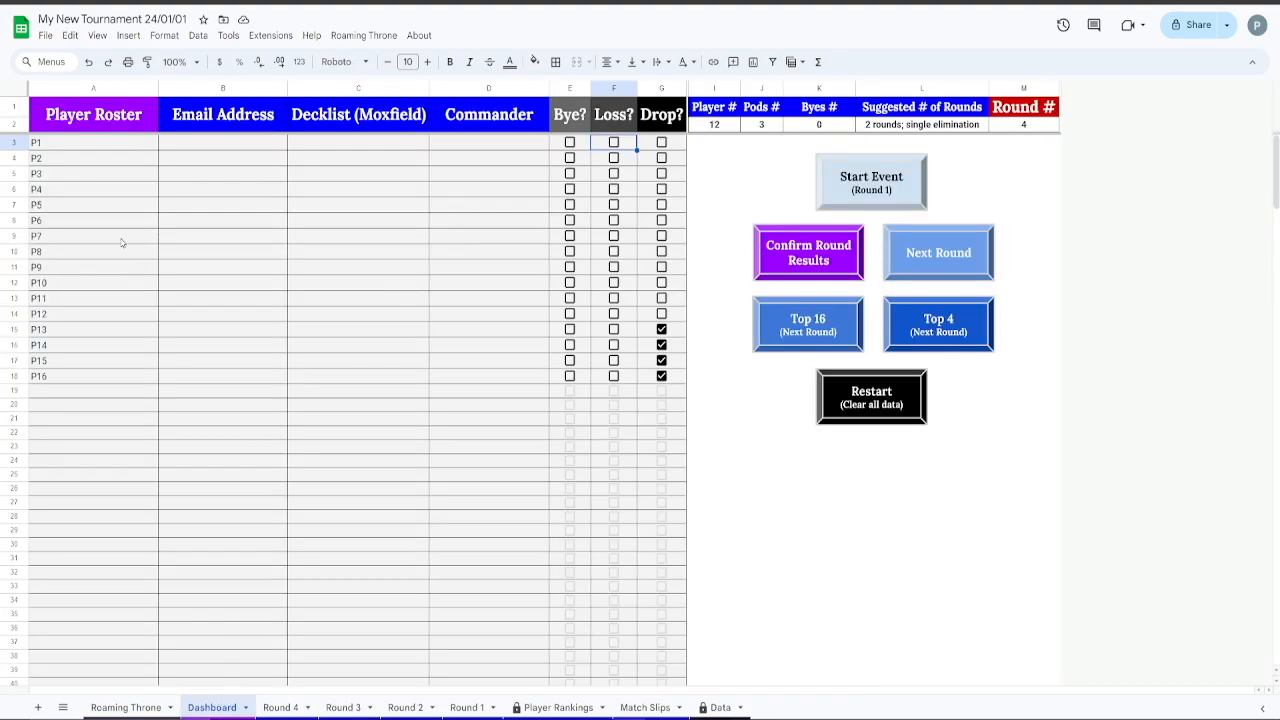
click(614, 236)
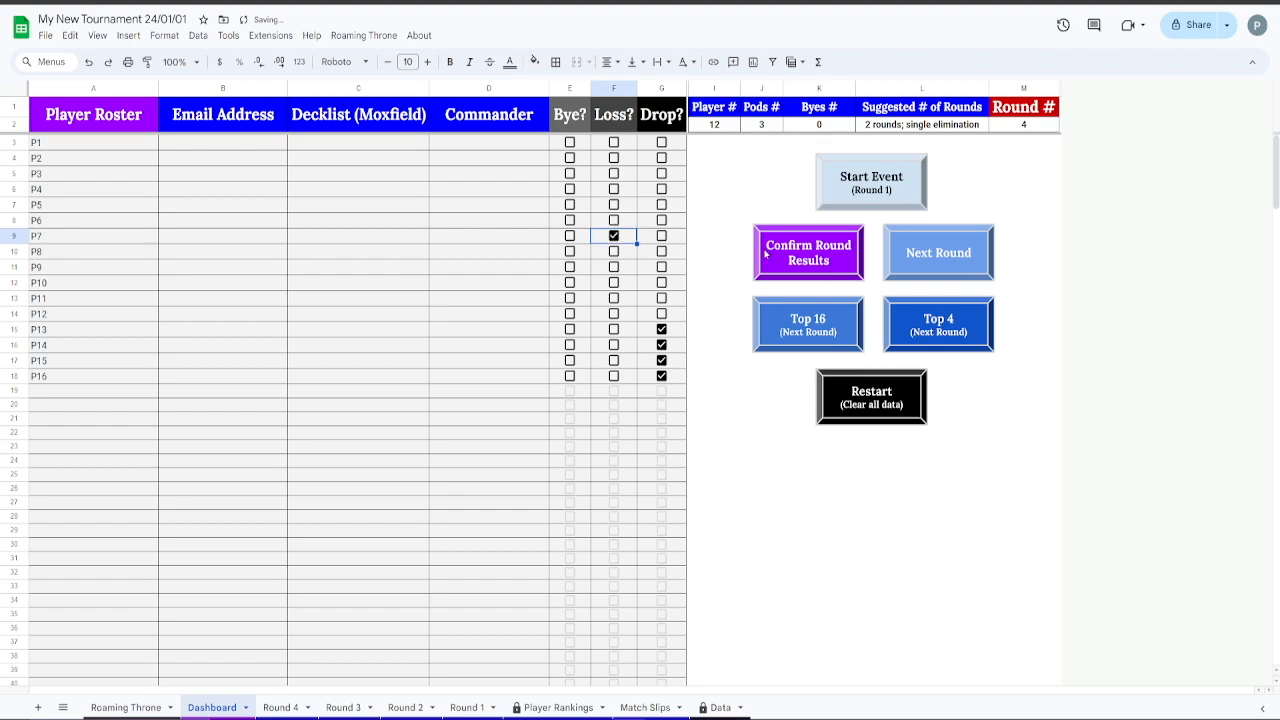
Confirm the Round 4 results and compare the losses and byes in the player rankings with the round's pods
click(809, 254)
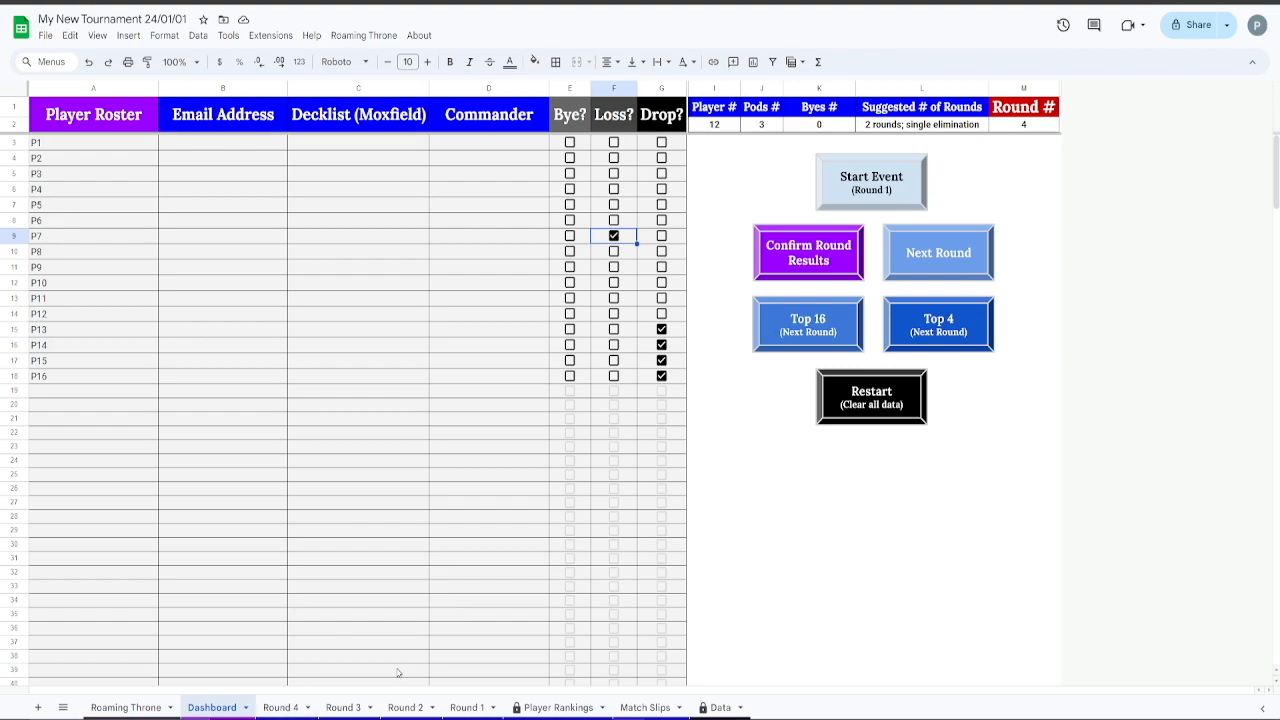
click(538, 707)
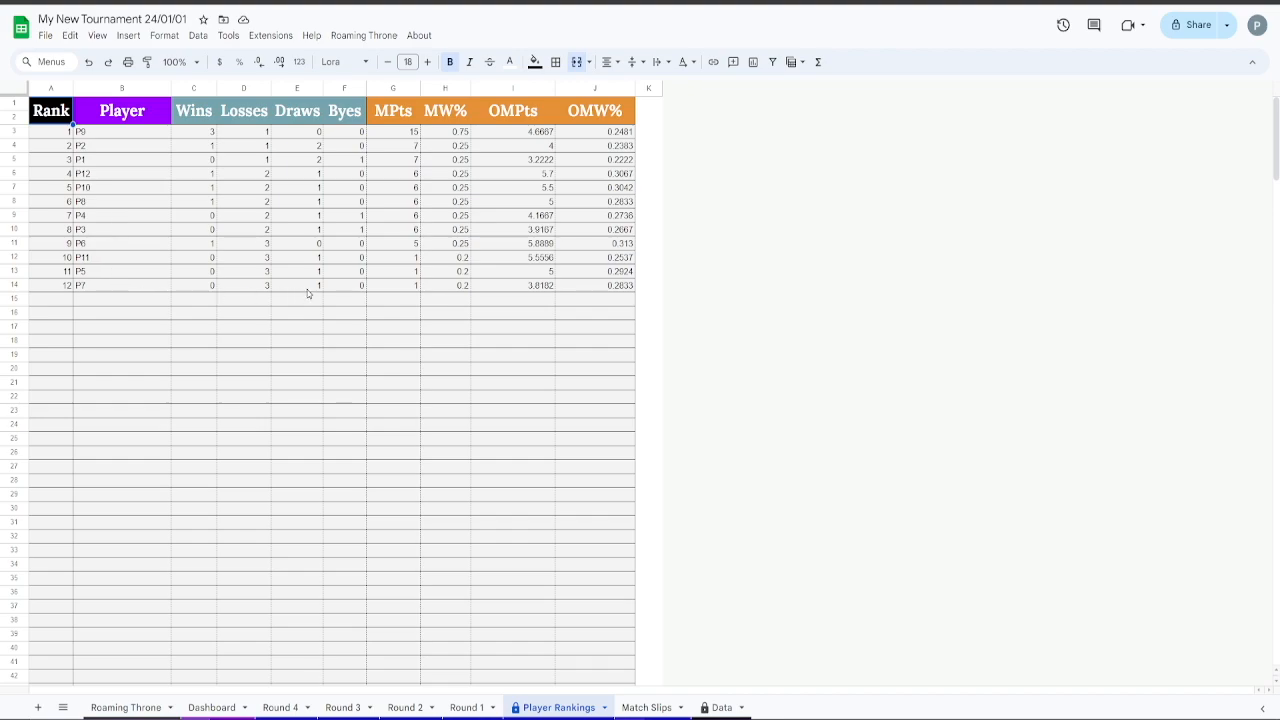
click(266, 289)
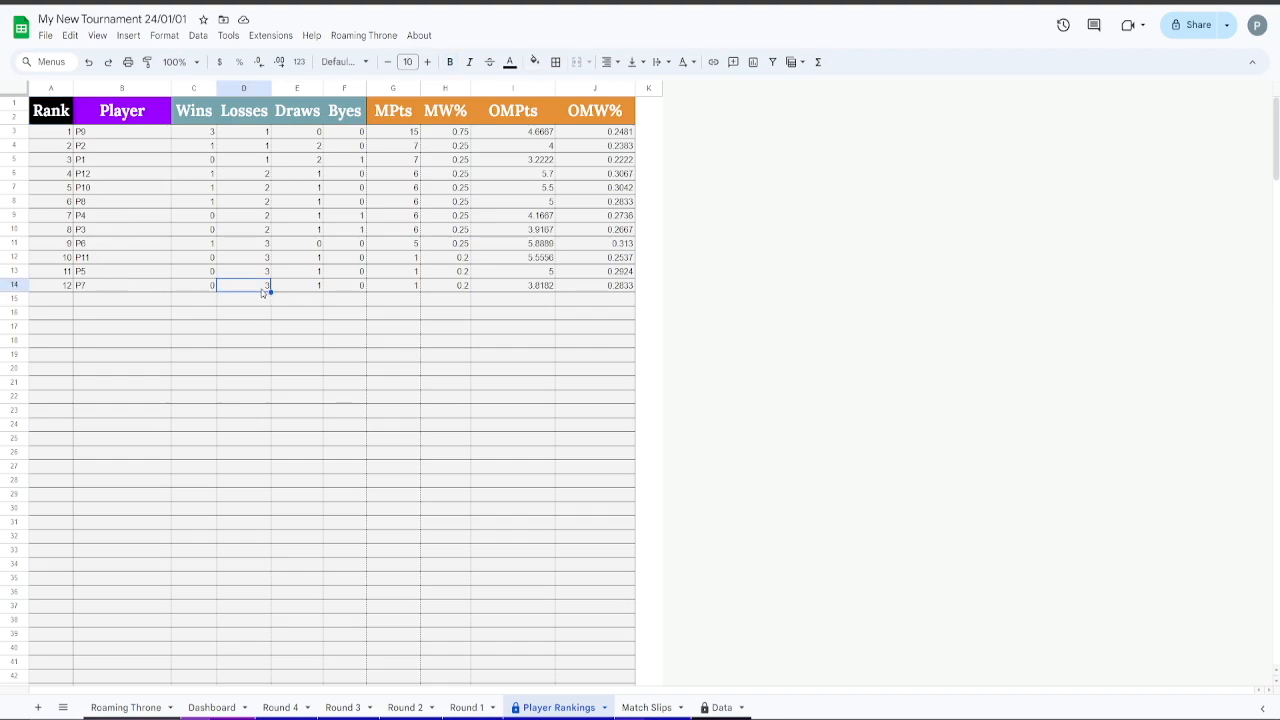
click(342, 217)
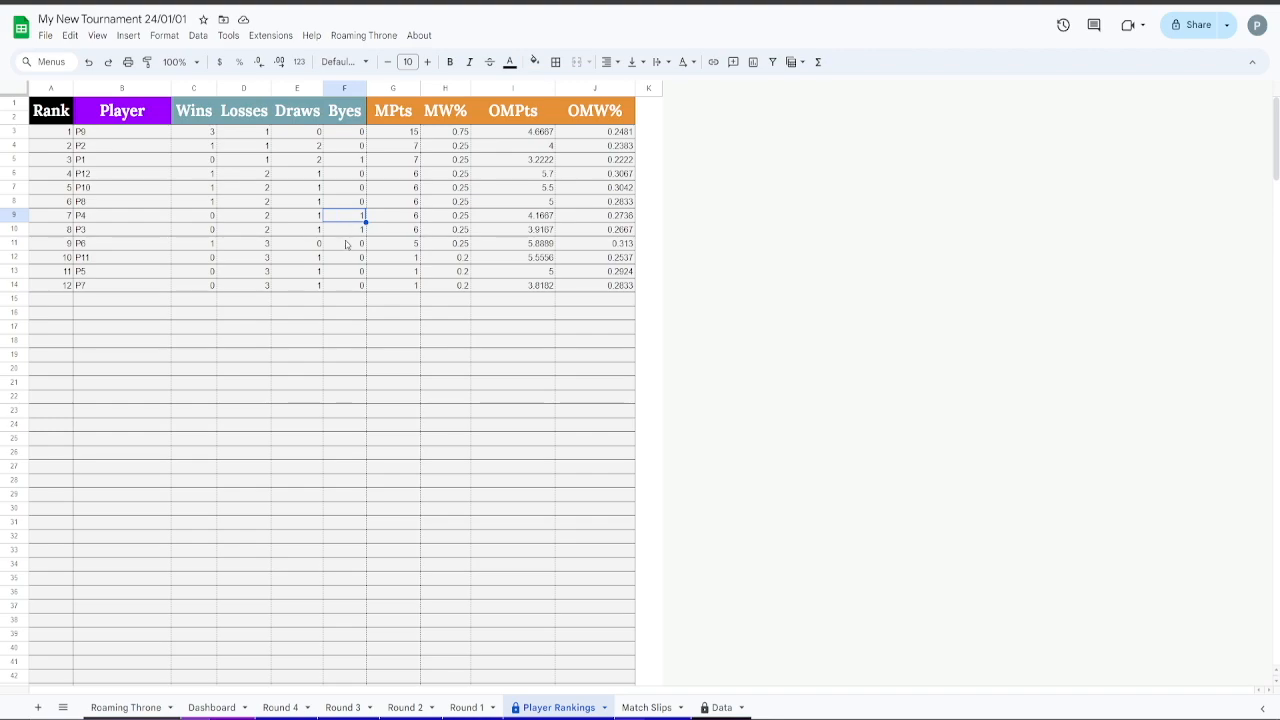
click(280, 707)
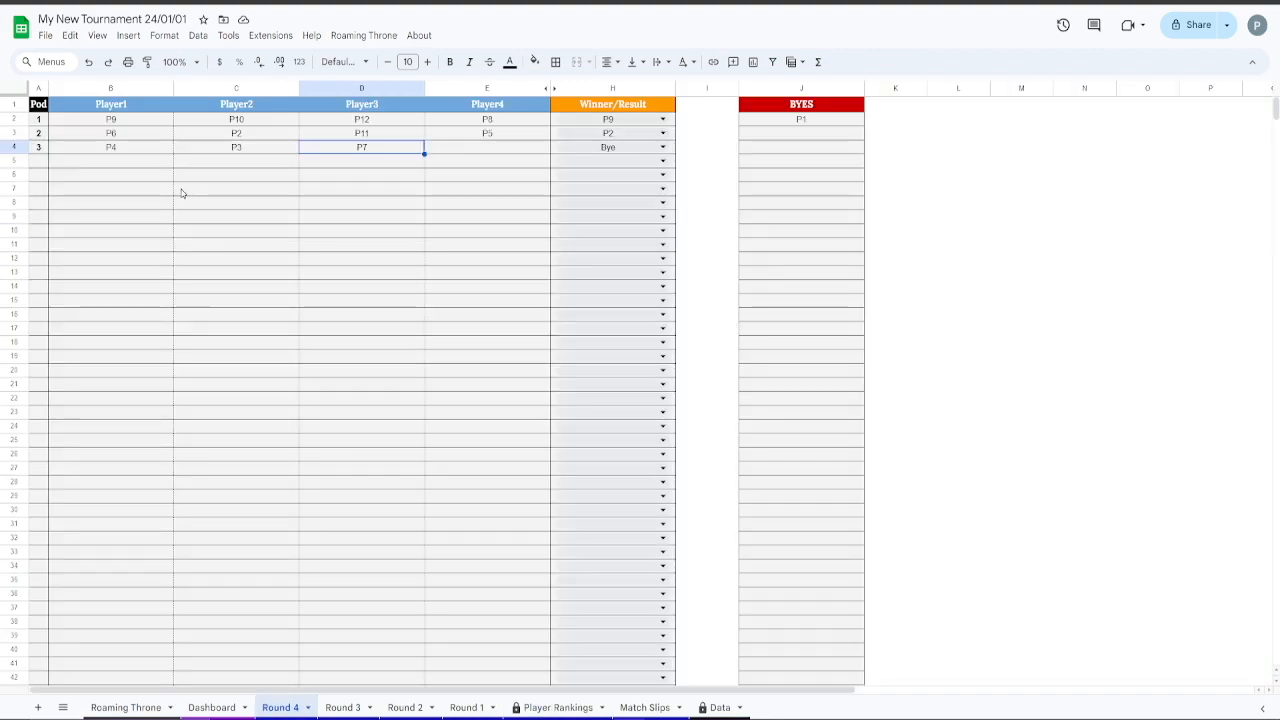
click(550, 706)
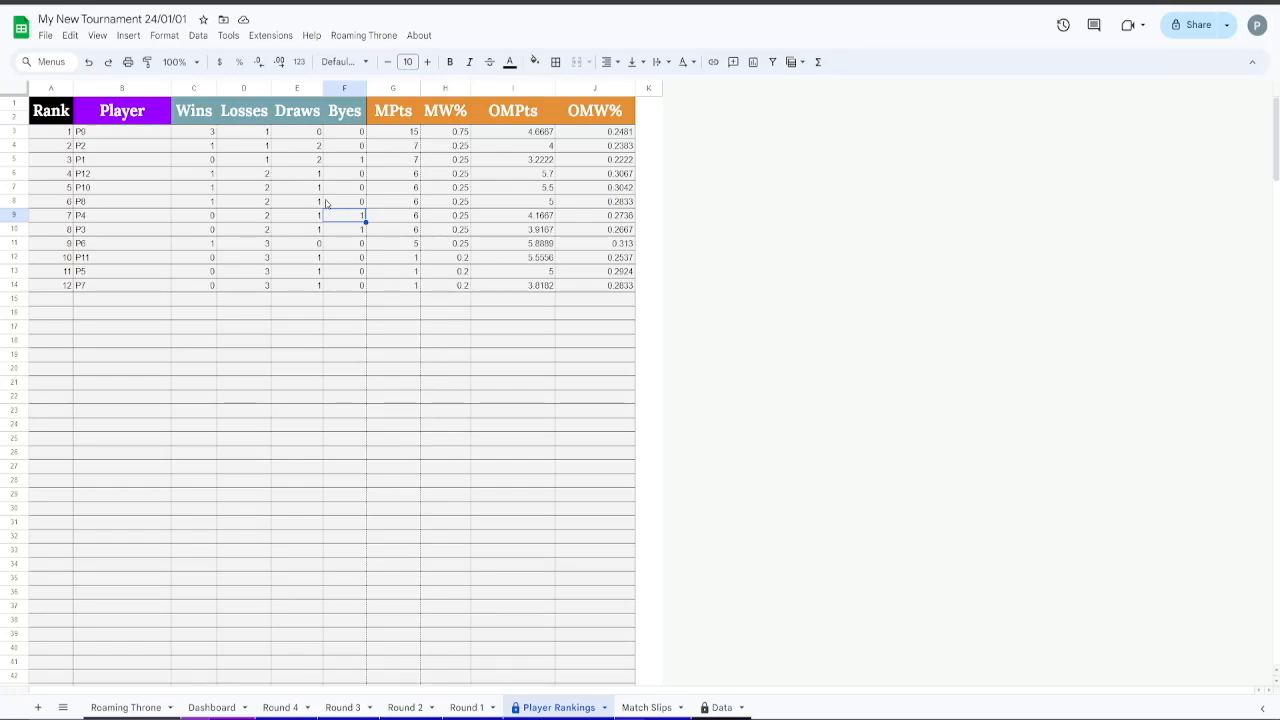
Regenerate the player rankings including dropped players and examine the rank of dropped player P15
click(389, 35)
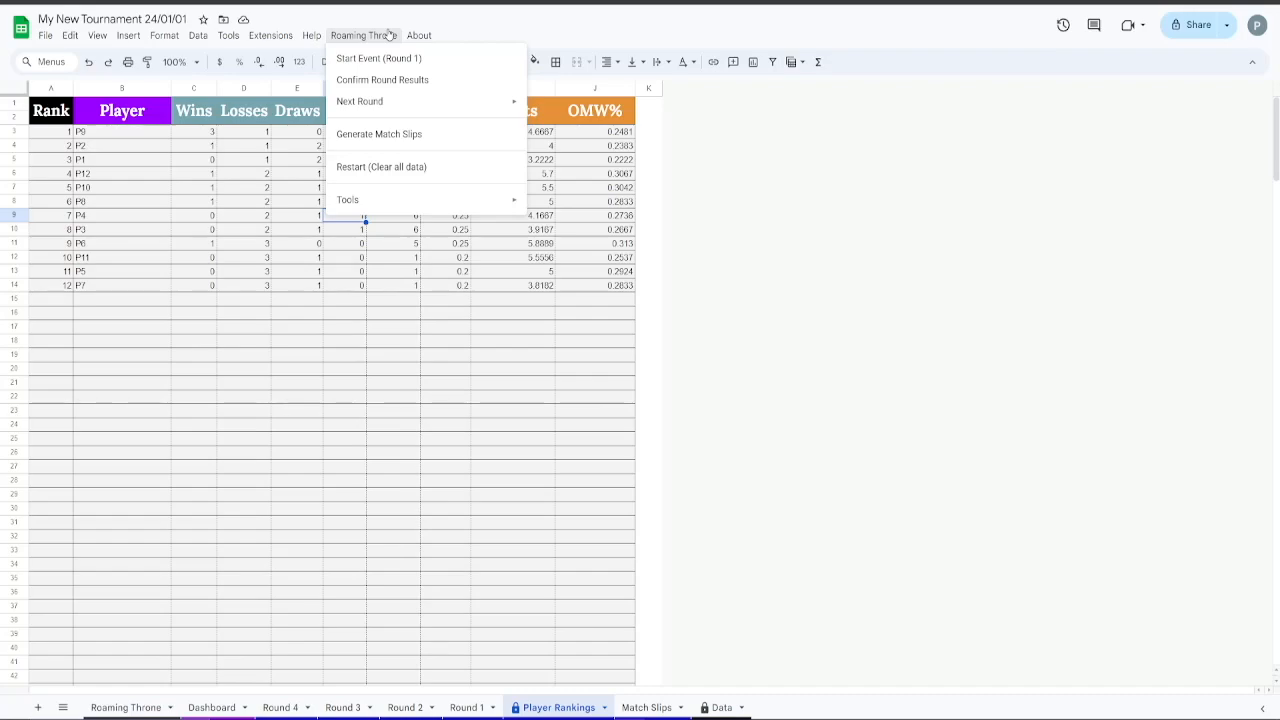
click(578, 288)
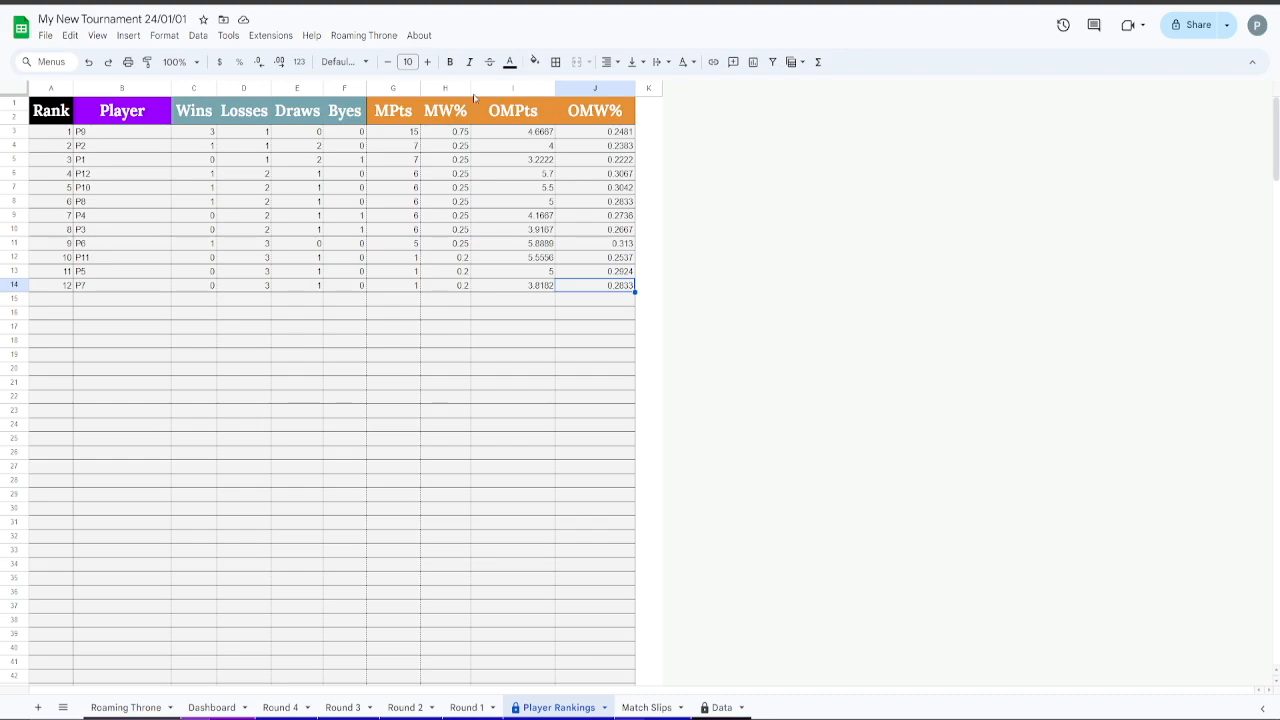
click(374, 36)
mouse_move(423, 201)
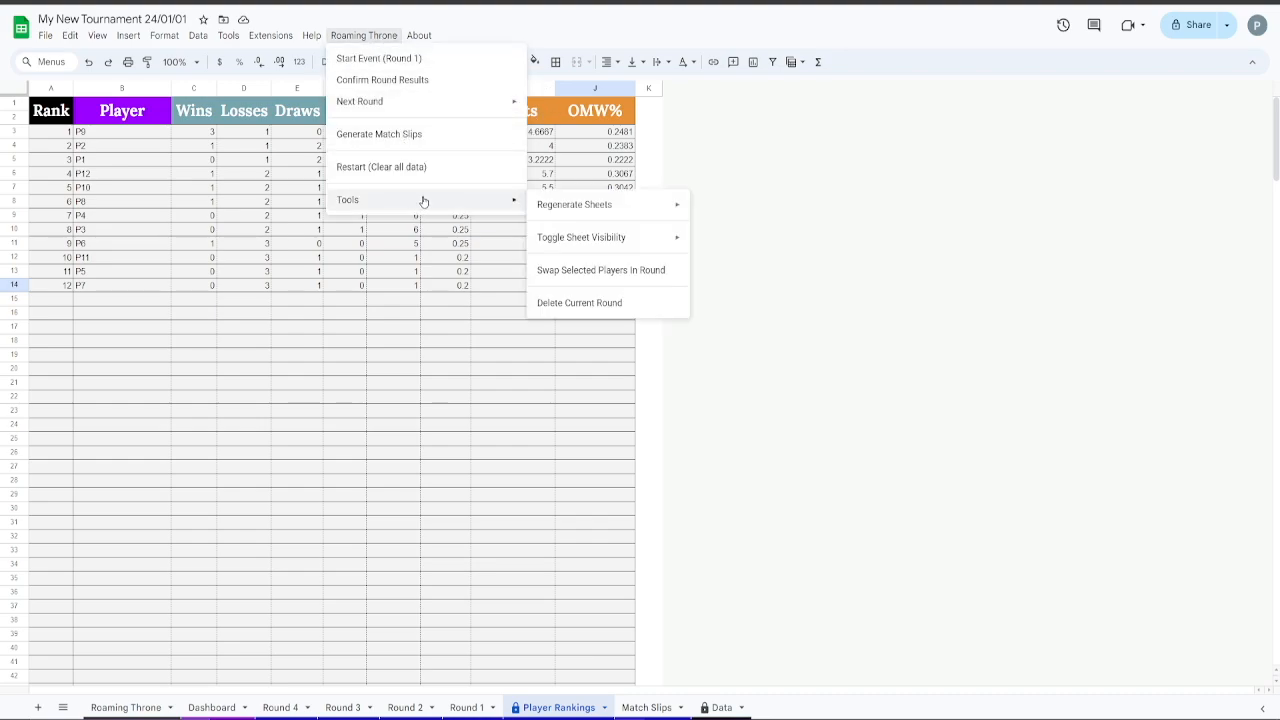
mouse_move(592, 208)
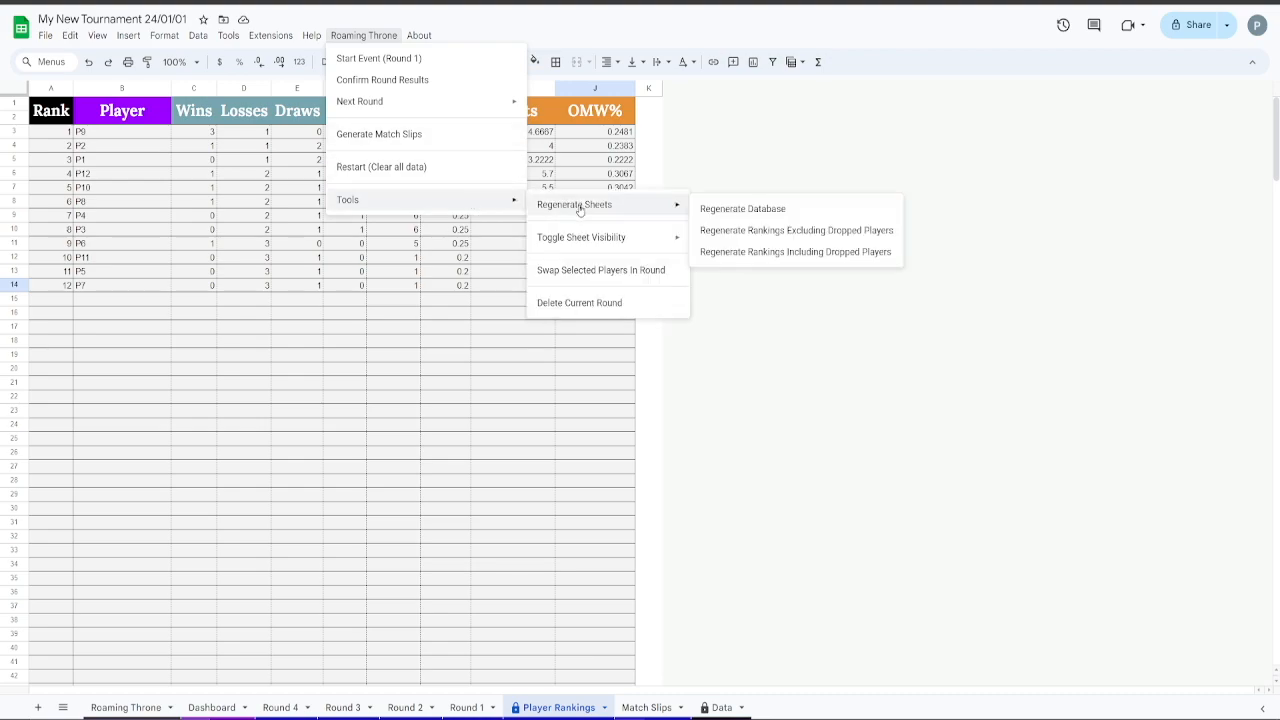
click(826, 252)
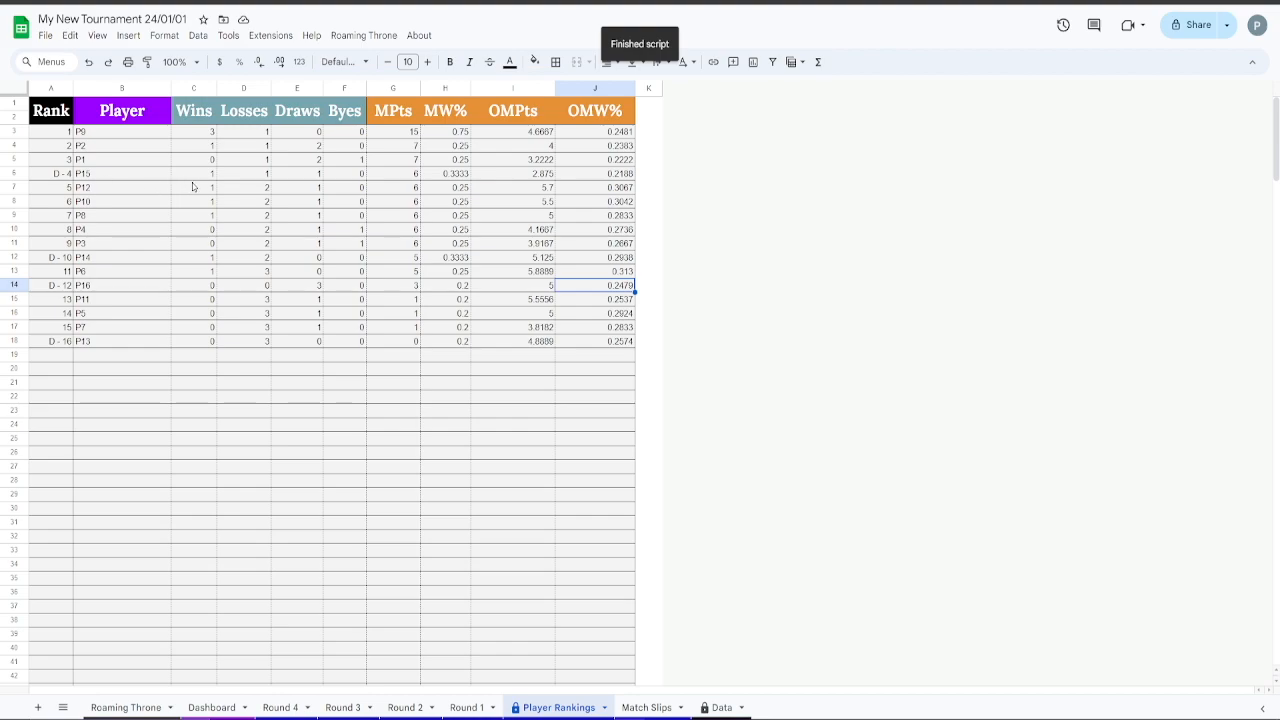
click(76, 178)
click(67, 177)
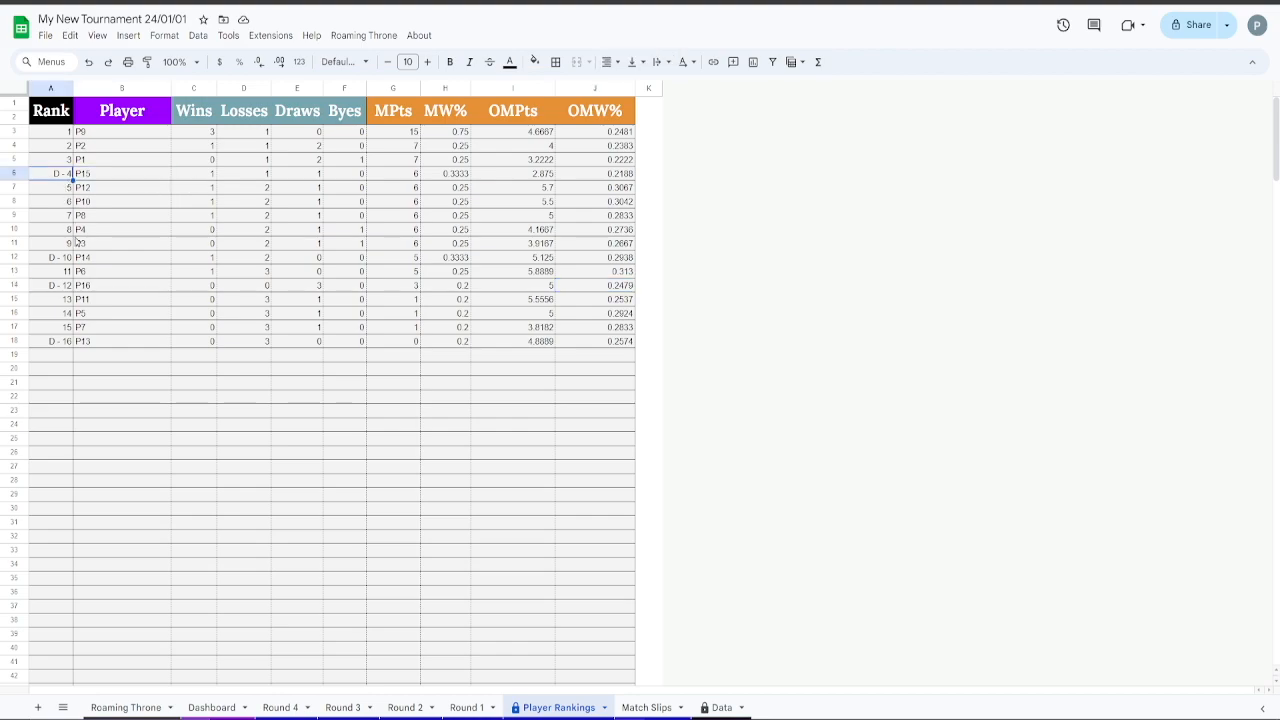
Examine the ranks of the dropped players P14, P16, P13 and P15 in the player rankings
click(73, 257)
click(62, 291)
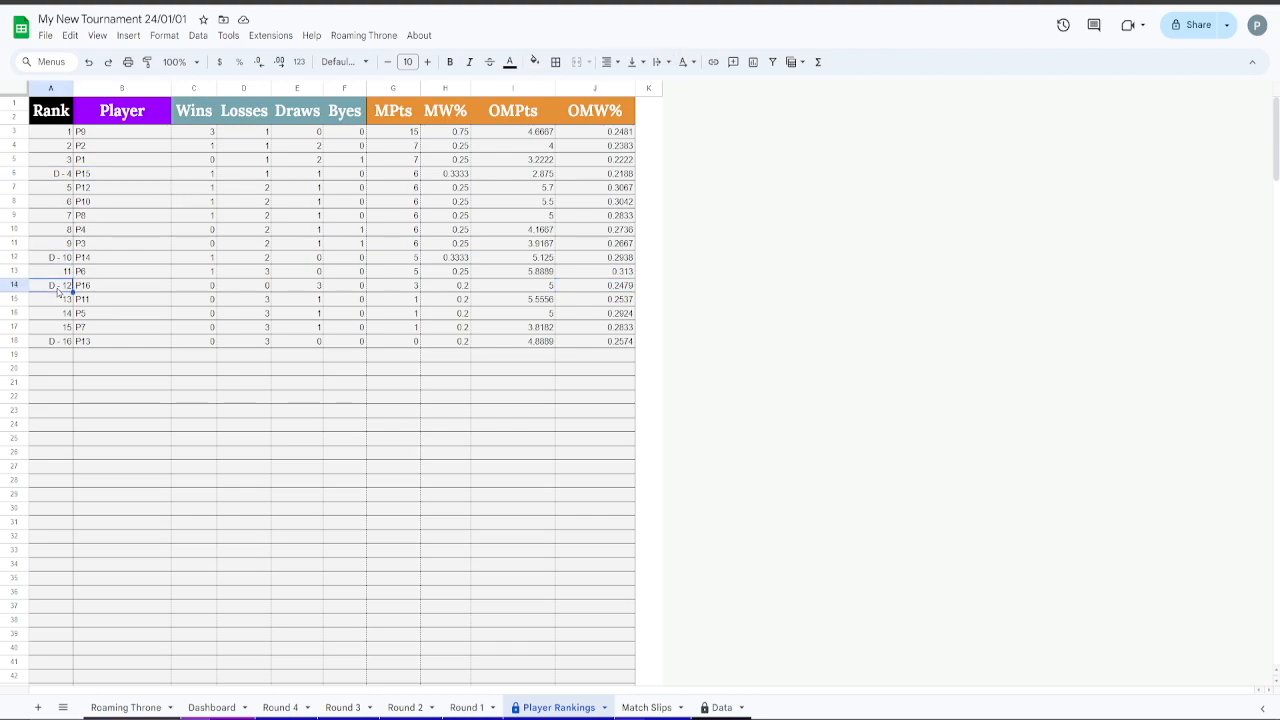
click(53, 342)
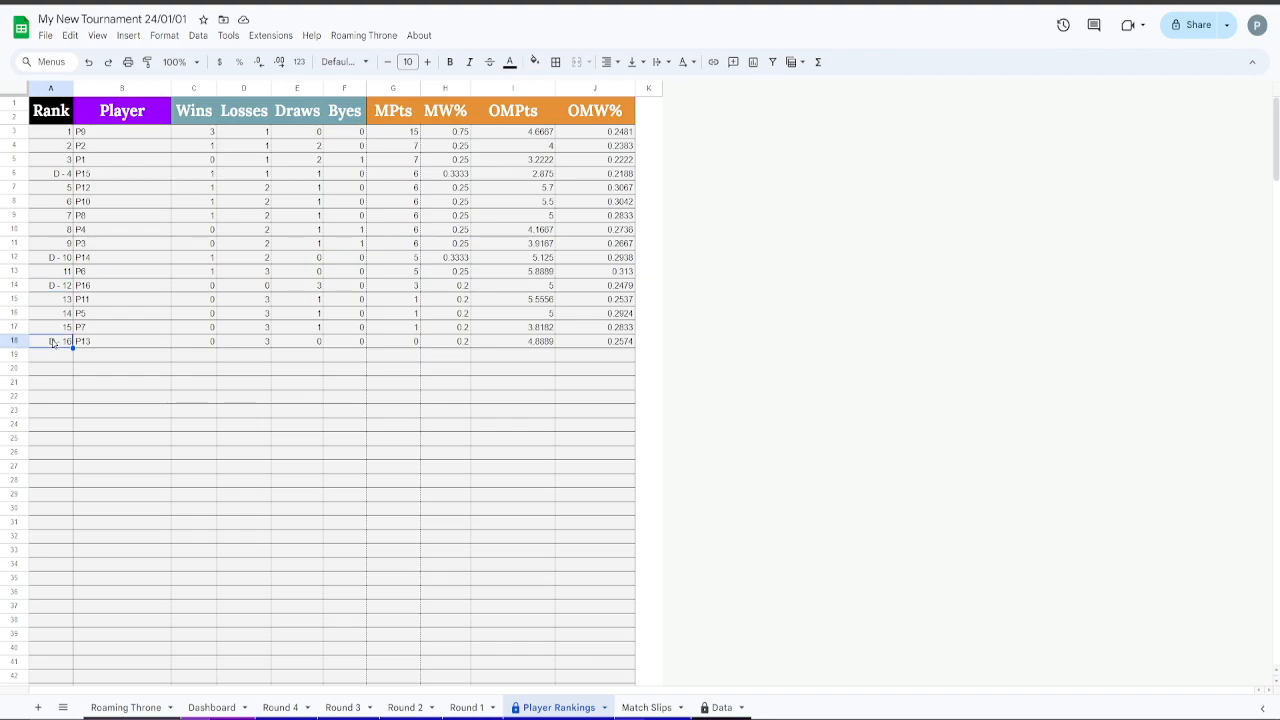
click(60, 174)
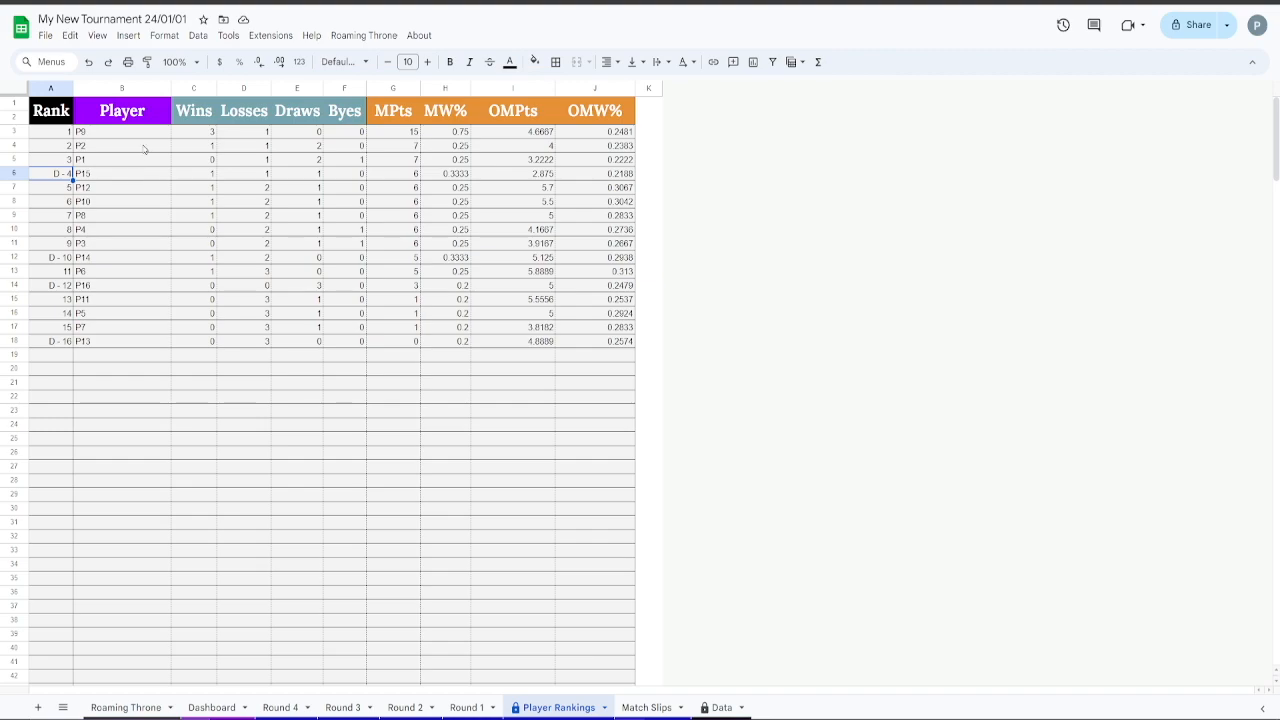
Look over the Round 4 pods and the Player Rankings sheet, ending on Round 4
click(280, 708)
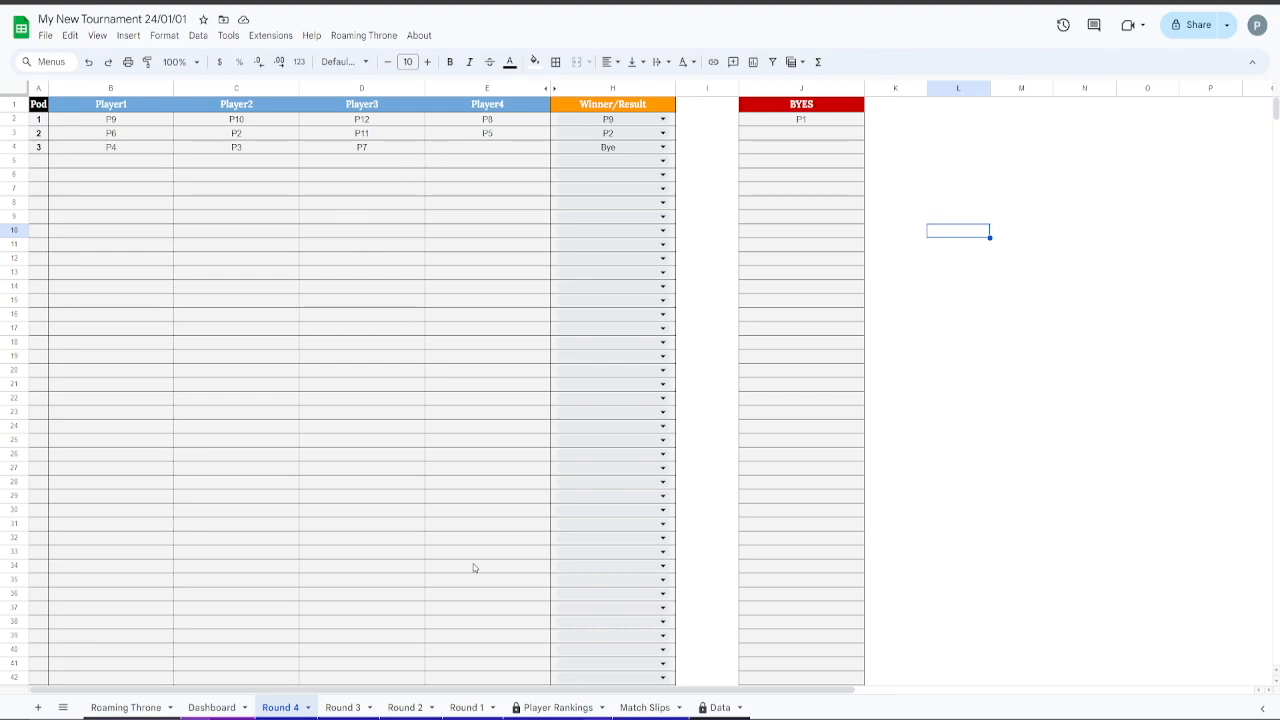
click(555, 707)
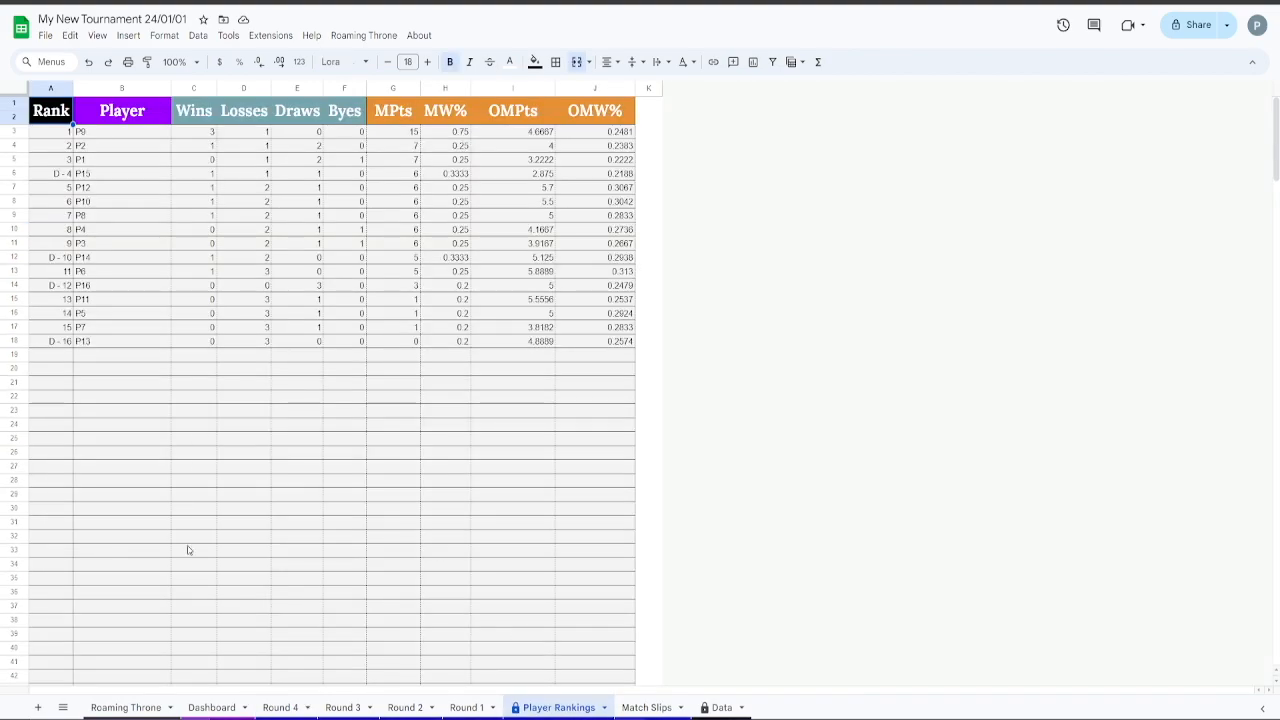
click(278, 707)
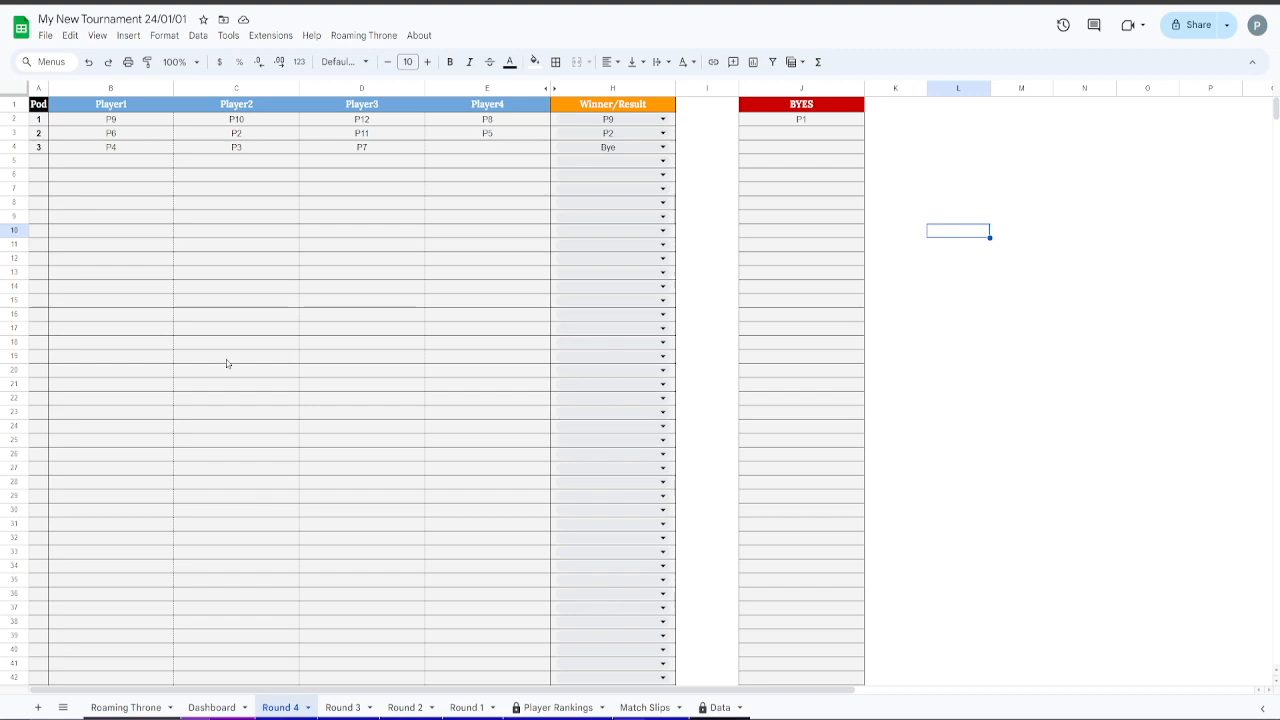
Publish the Round 4 sheet to the web as a web page
click(46, 36)
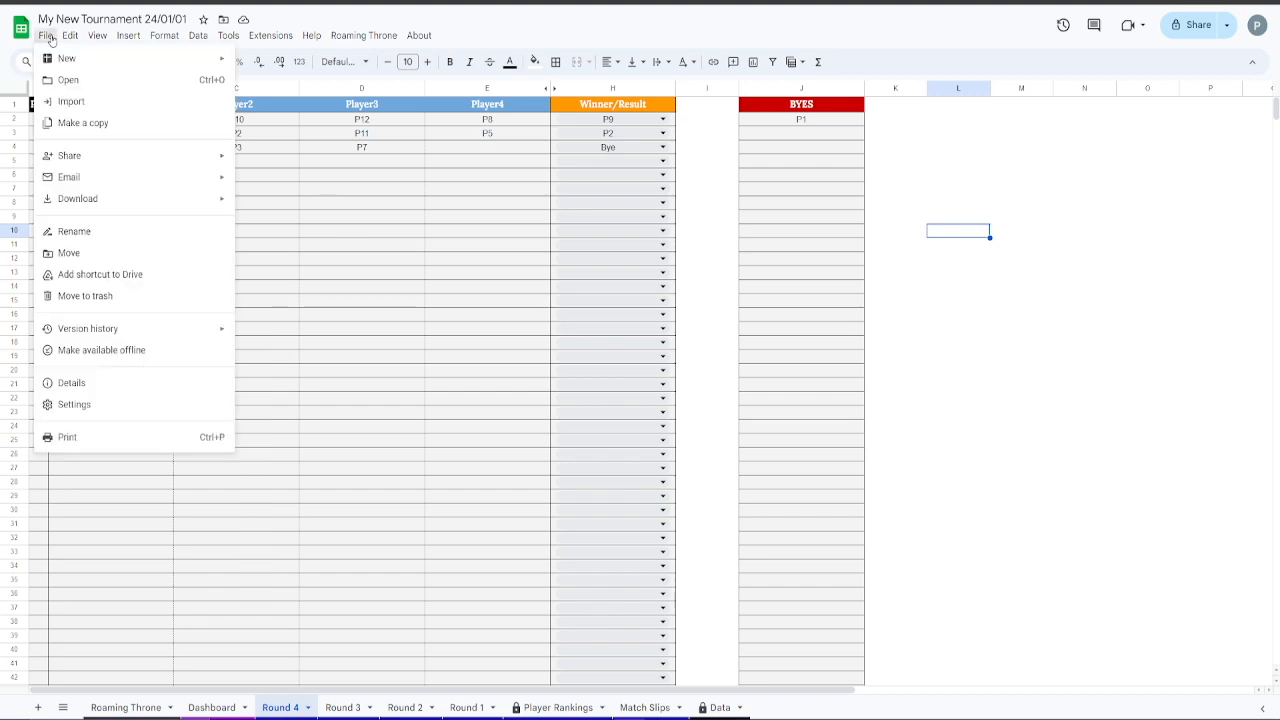
mouse_move(129, 158)
click(290, 180)
click(550, 386)
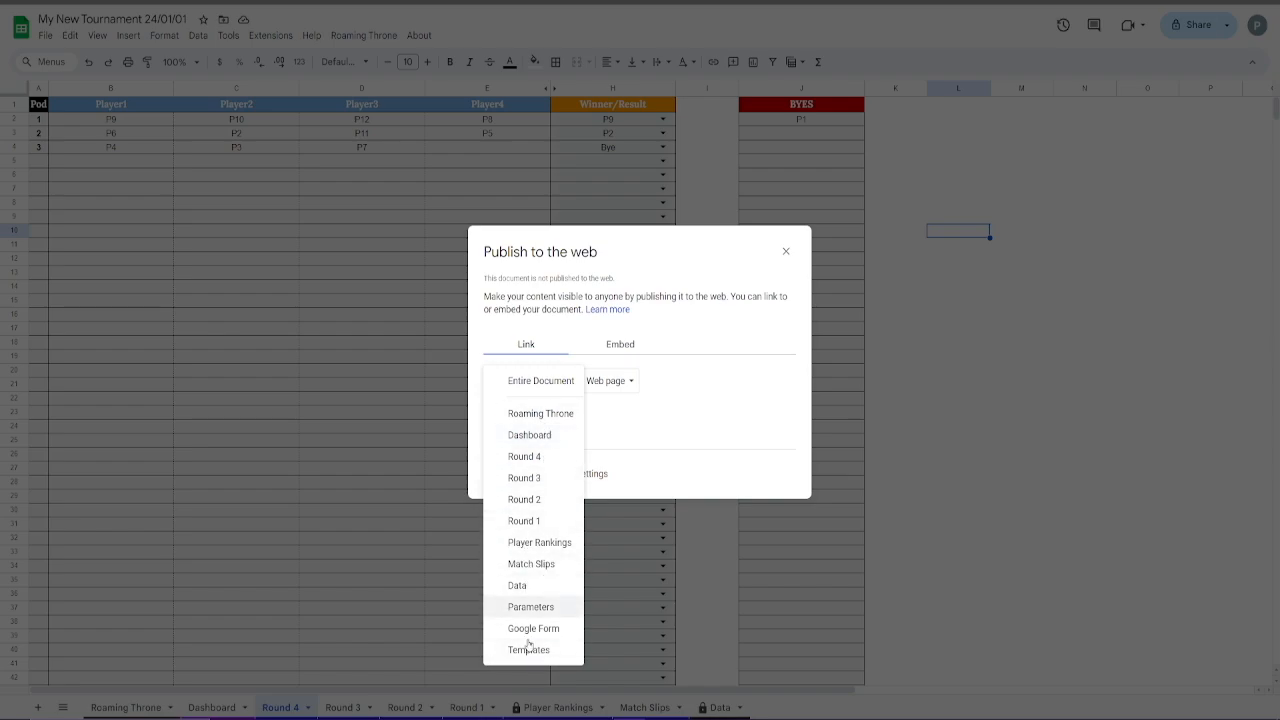
click(548, 459)
click(540, 422)
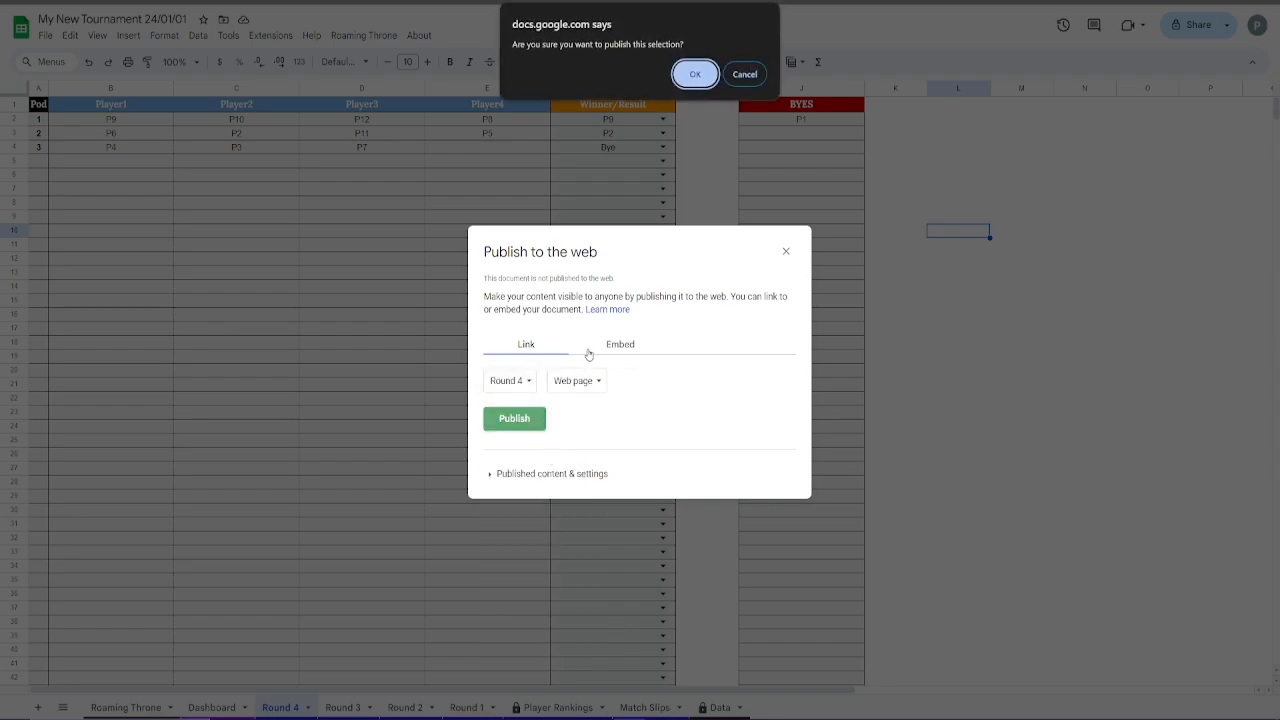
click(705, 78)
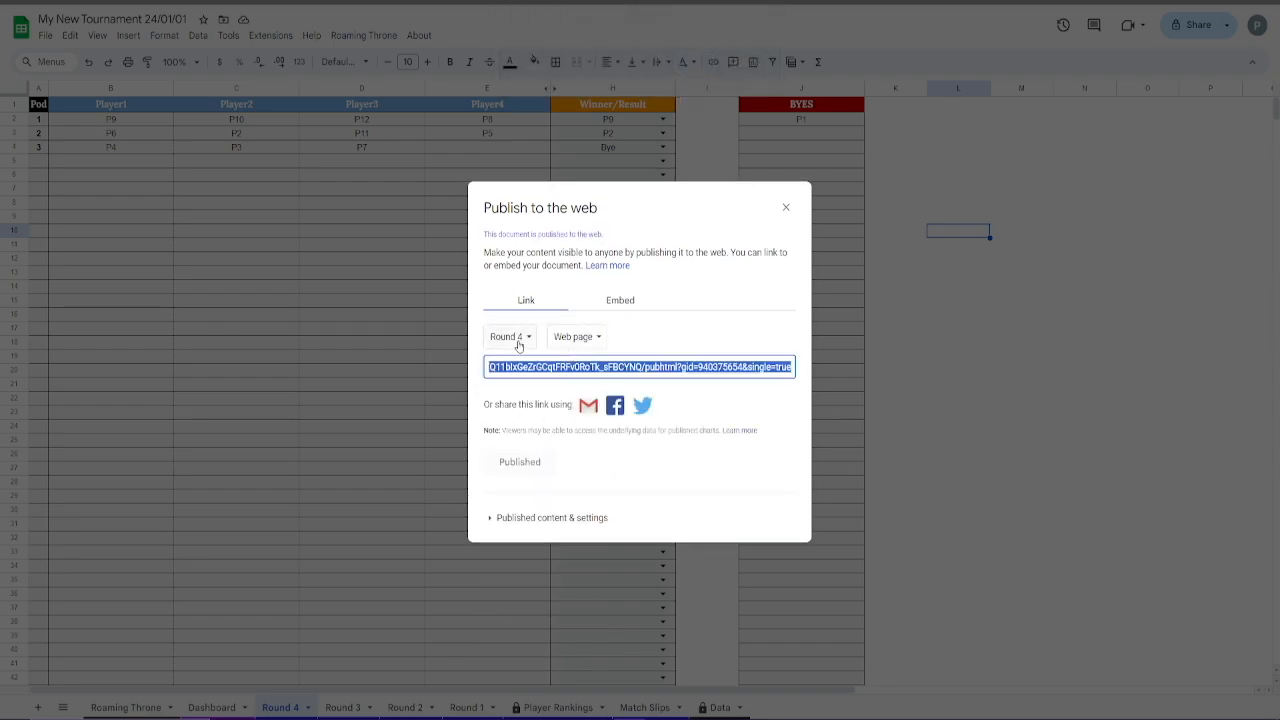
Publish the Player Rankings sheet to the web as a web page as well
click(518, 345)
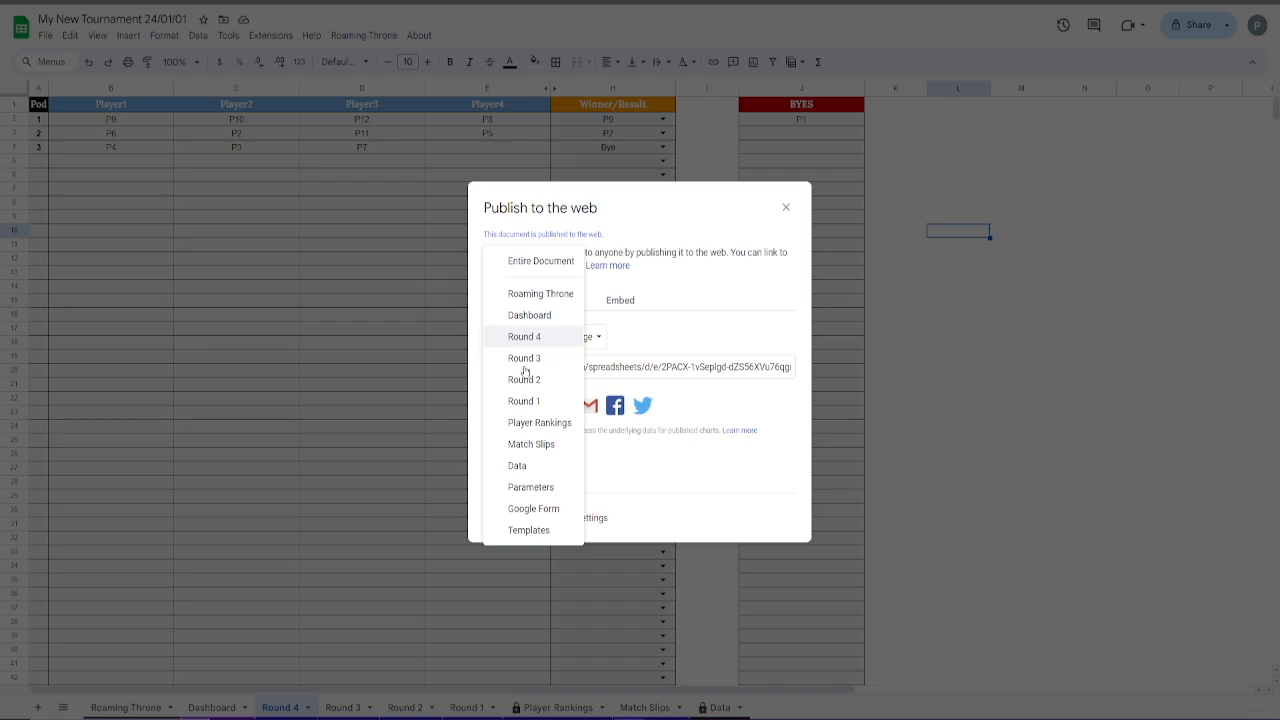
click(571, 423)
click(517, 380)
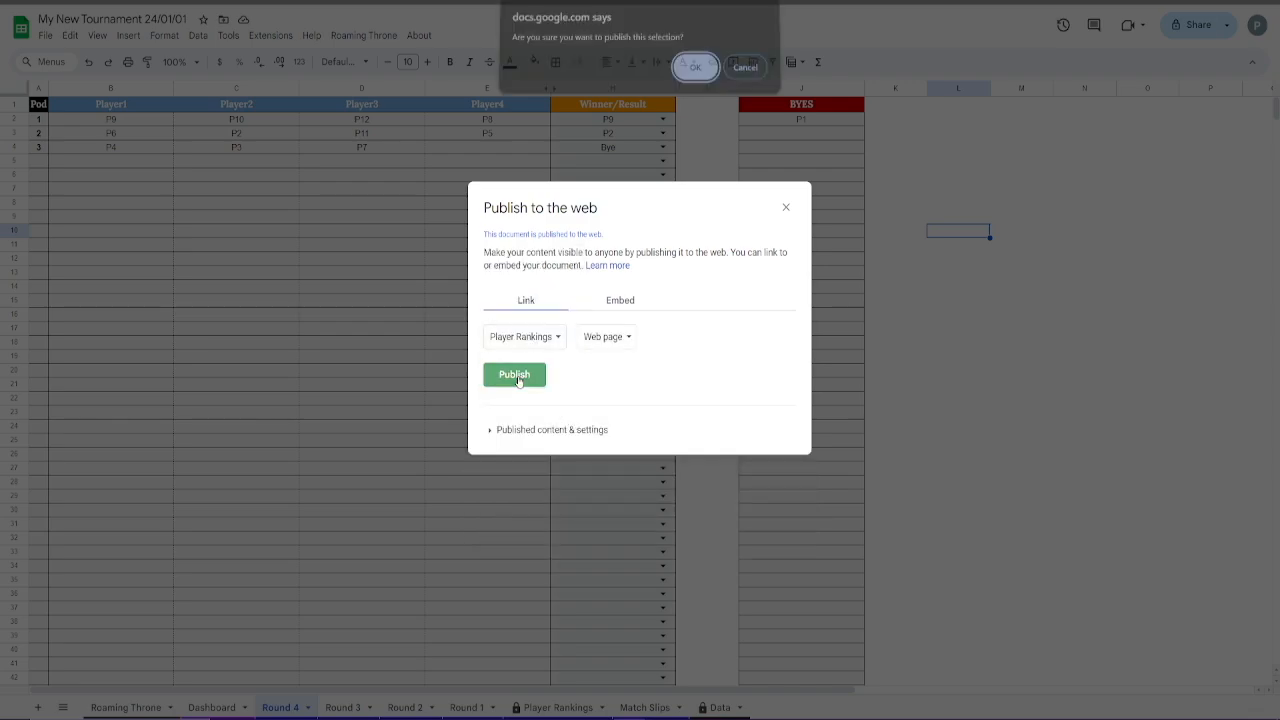
click(695, 74)
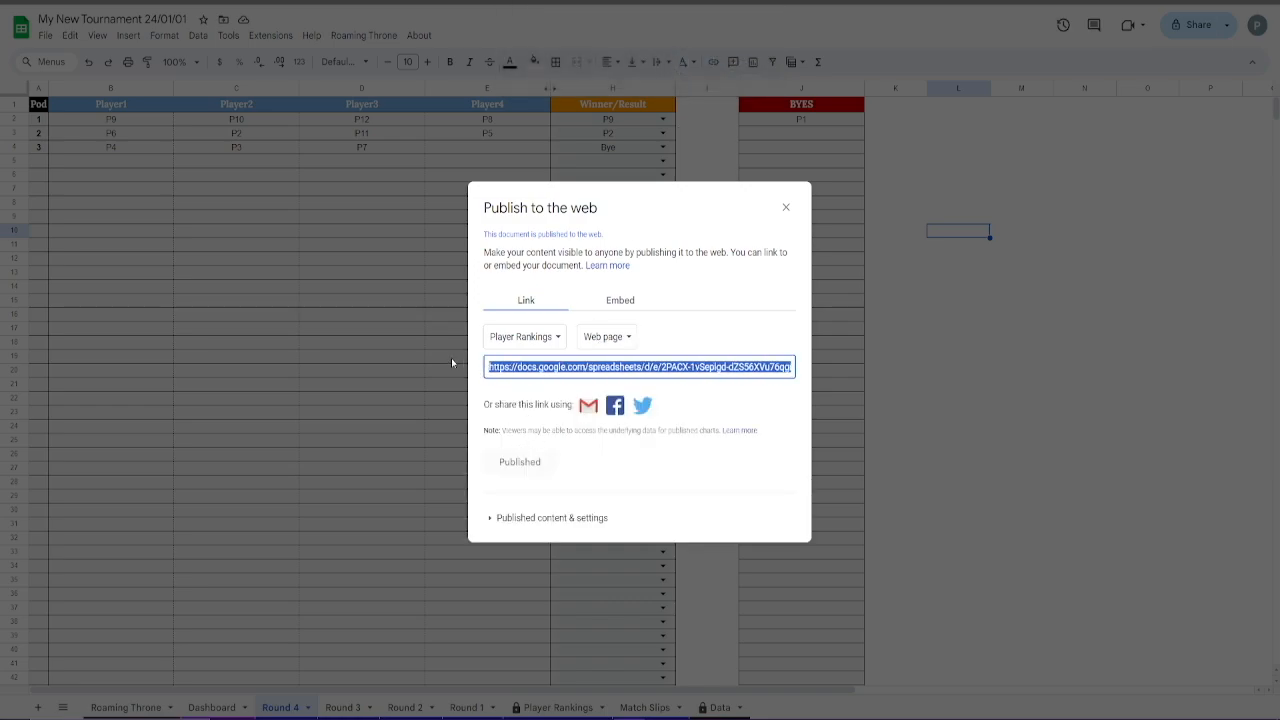
Browse the publishable sheets, including Round 3, and display the published link for Round 4
click(491, 342)
click(524, 251)
click(510, 337)
click(518, 360)
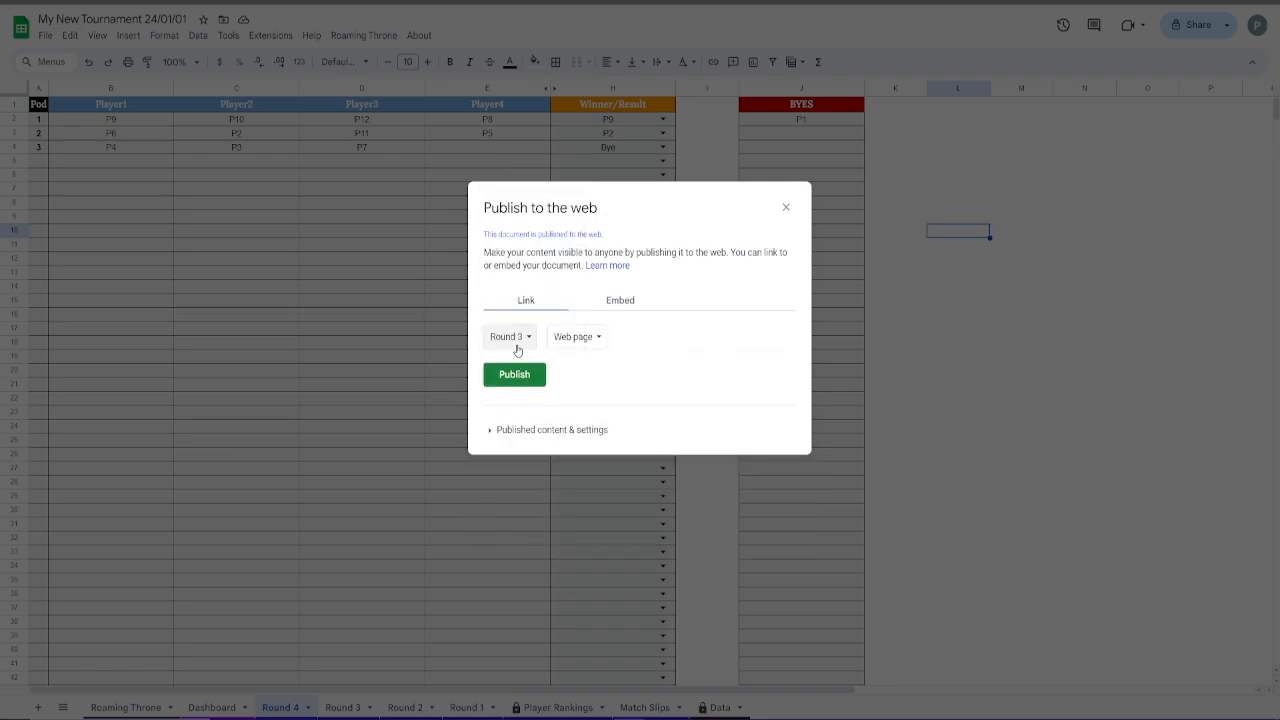
click(512, 340)
click(528, 316)
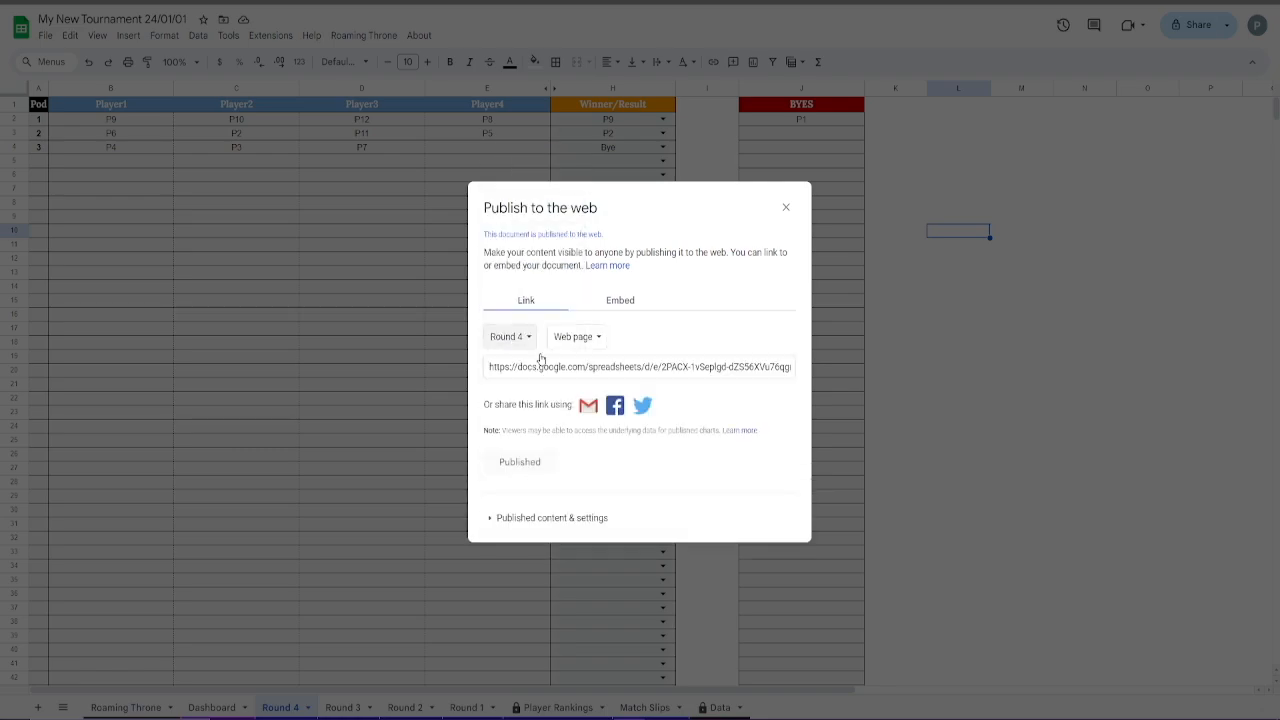
Check the published content settings for which sheets are published and whether changes are republished automatically
click(505, 518)
click(561, 507)
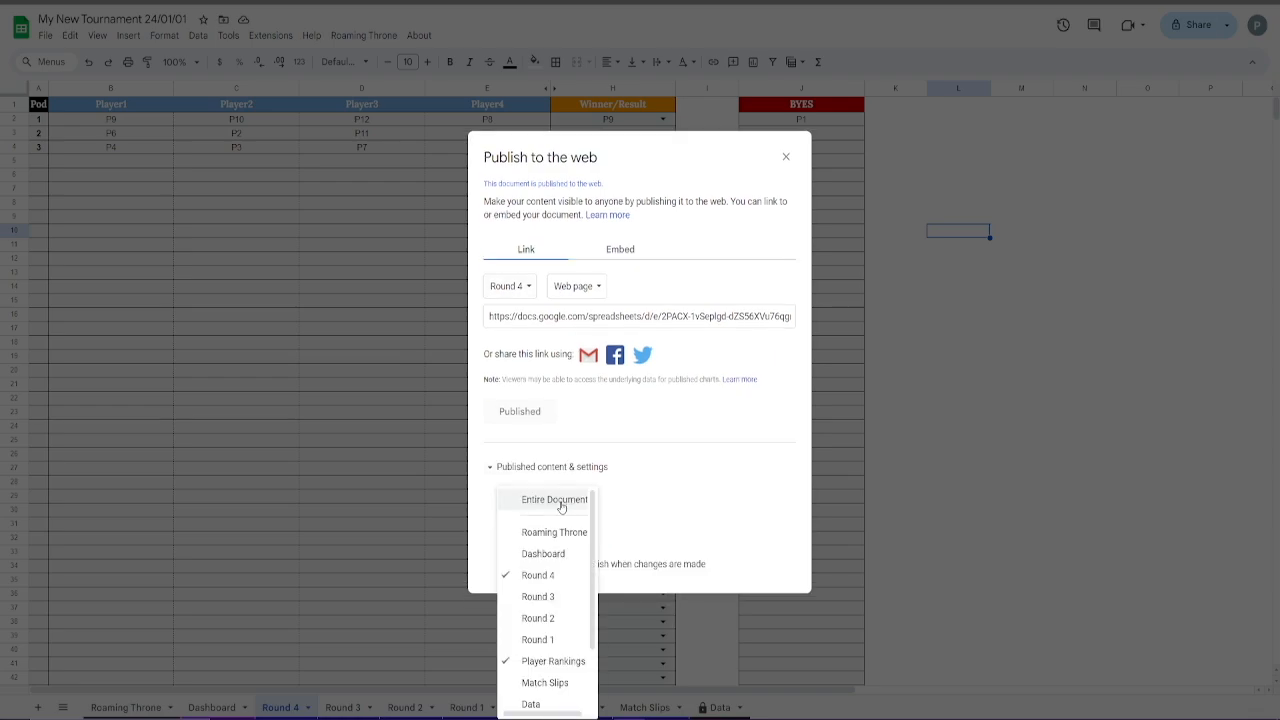
click(680, 466)
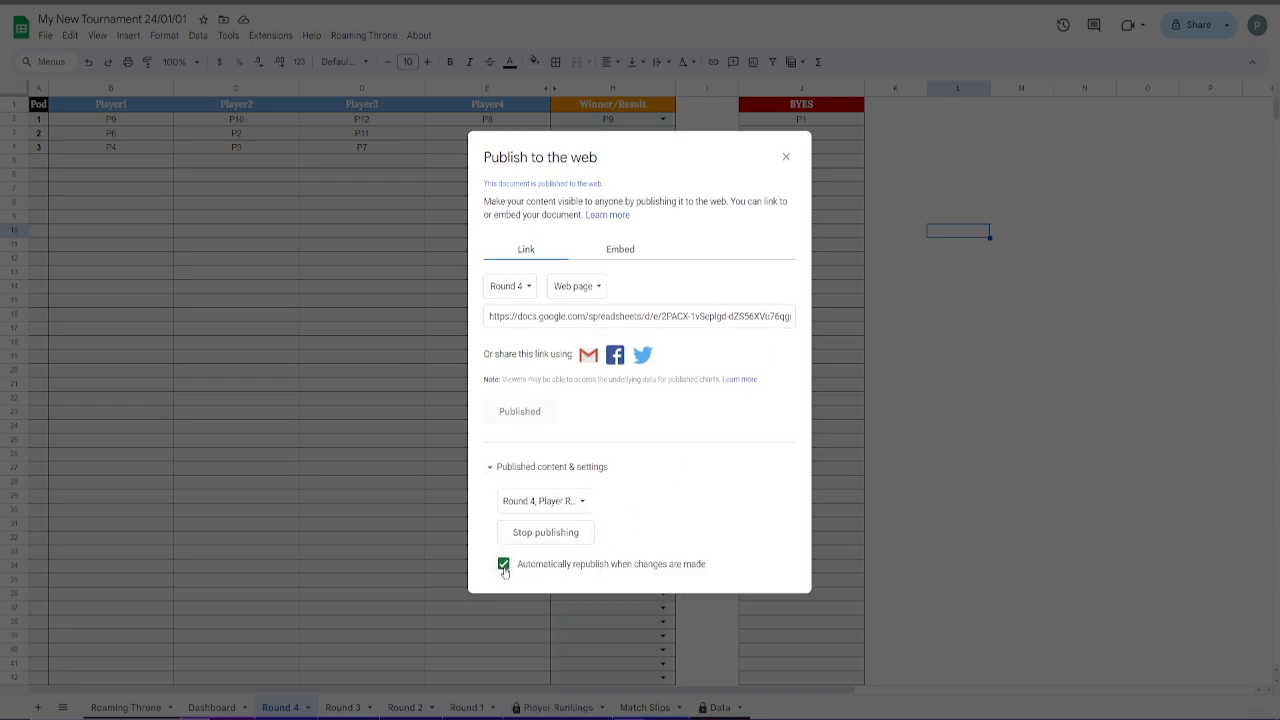
click(557, 508)
scroll(540, 572, down, 2)
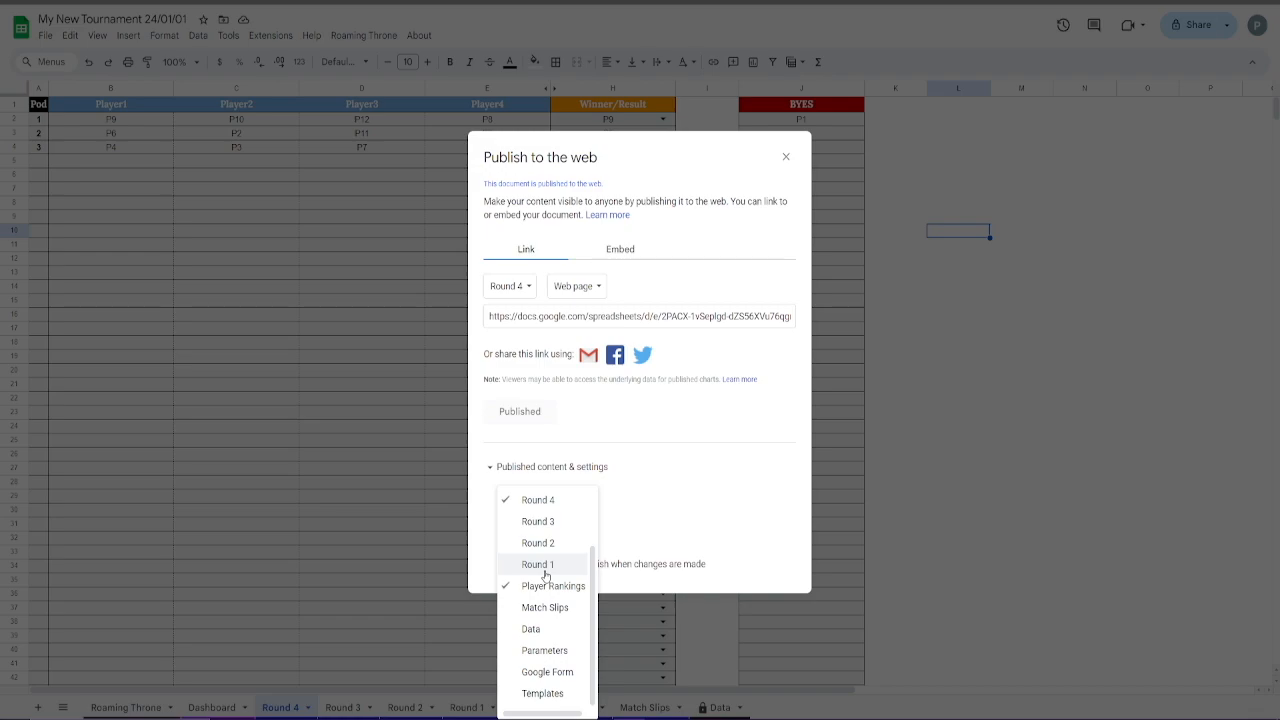
click(639, 484)
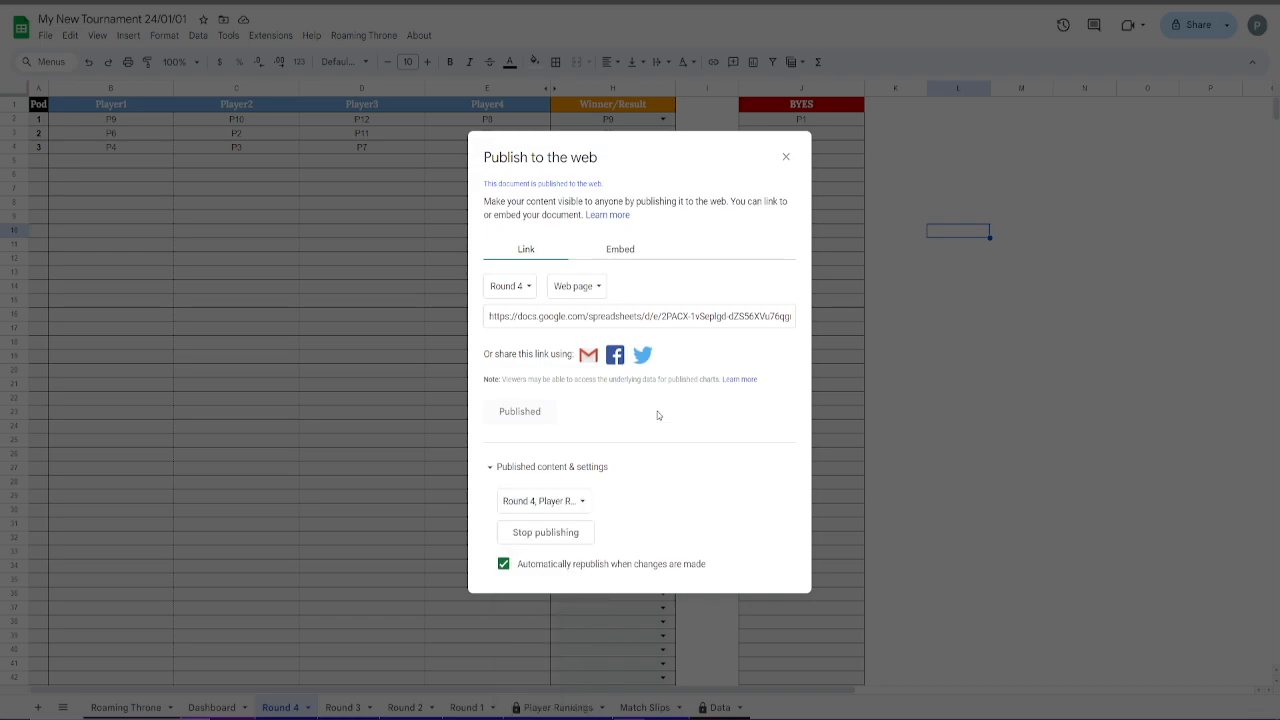
Copy the published Round 4 link, view it in a new browser tab, and return to the spreadsheet
click(576, 318)
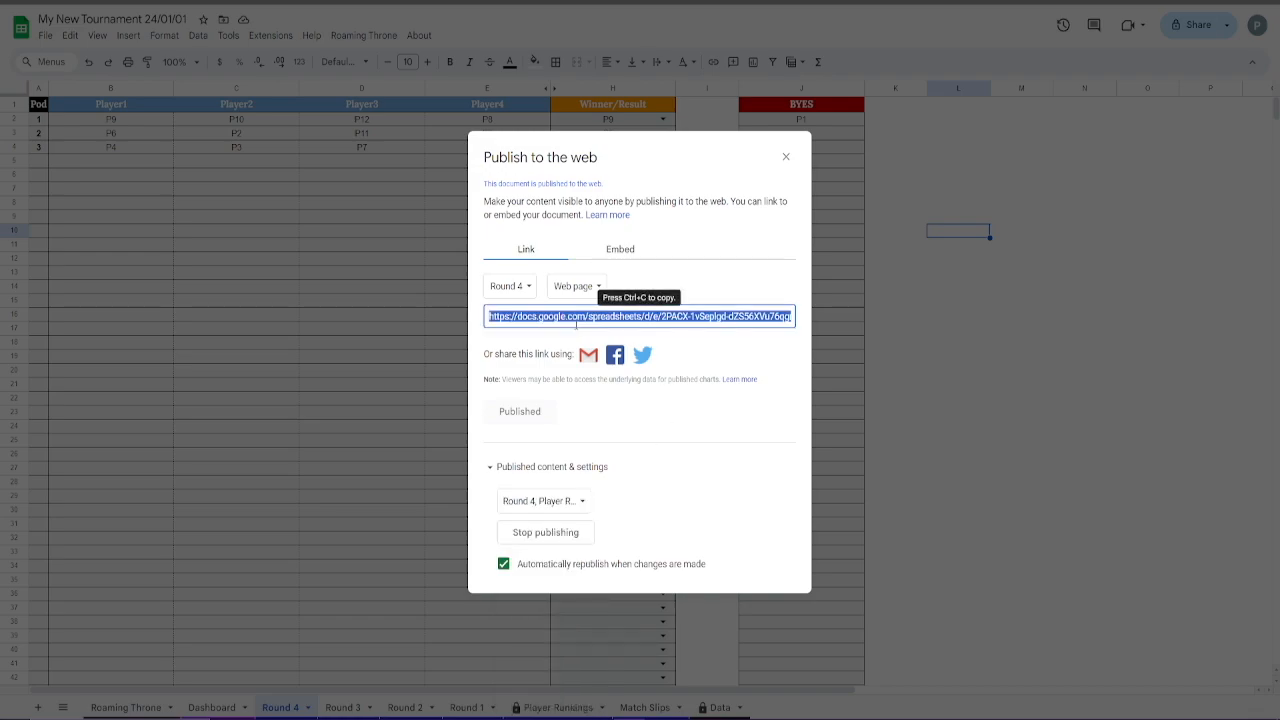
click(784, 156)
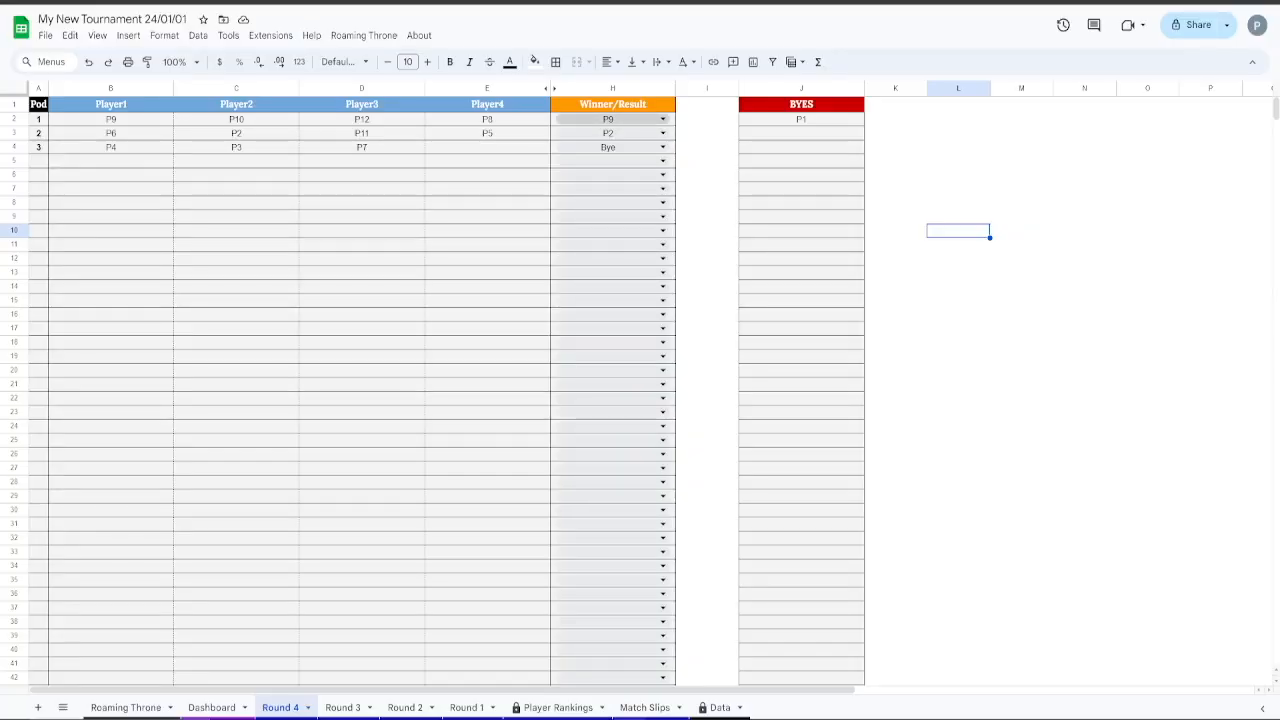
key(ctrl+t)
key(ctrl+v)
key(Return)
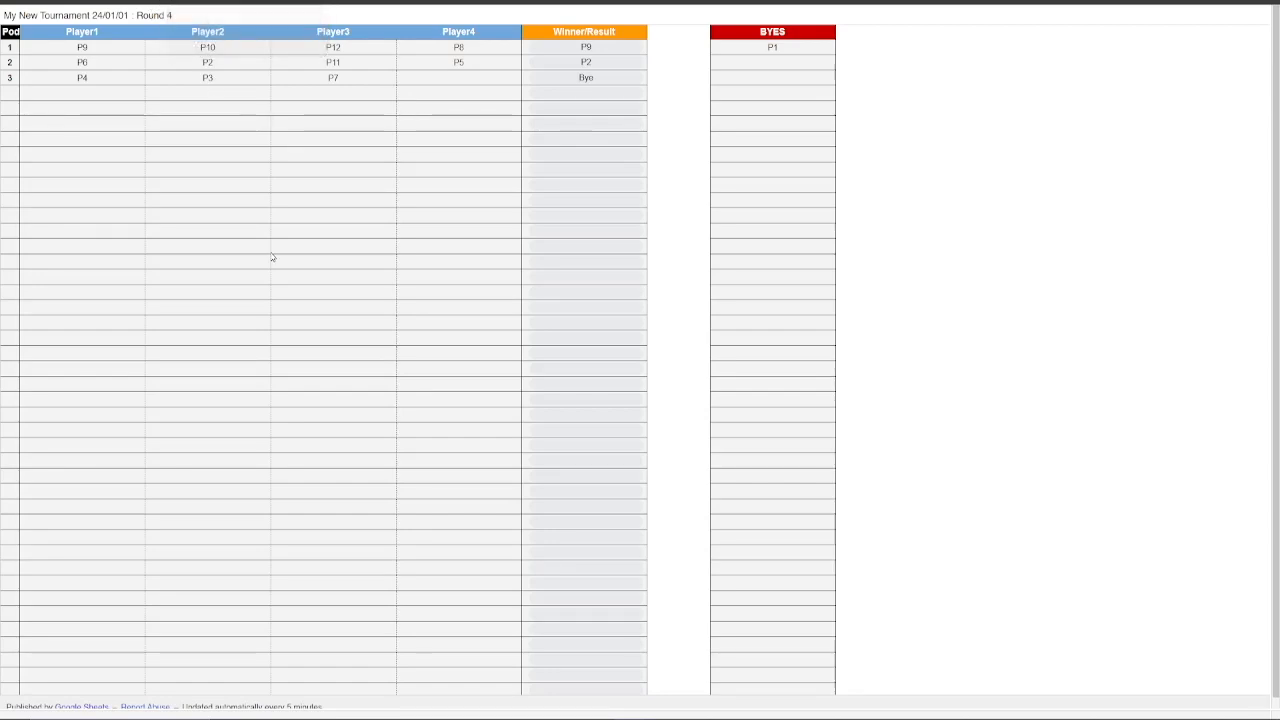
key(ctrl+Tab)
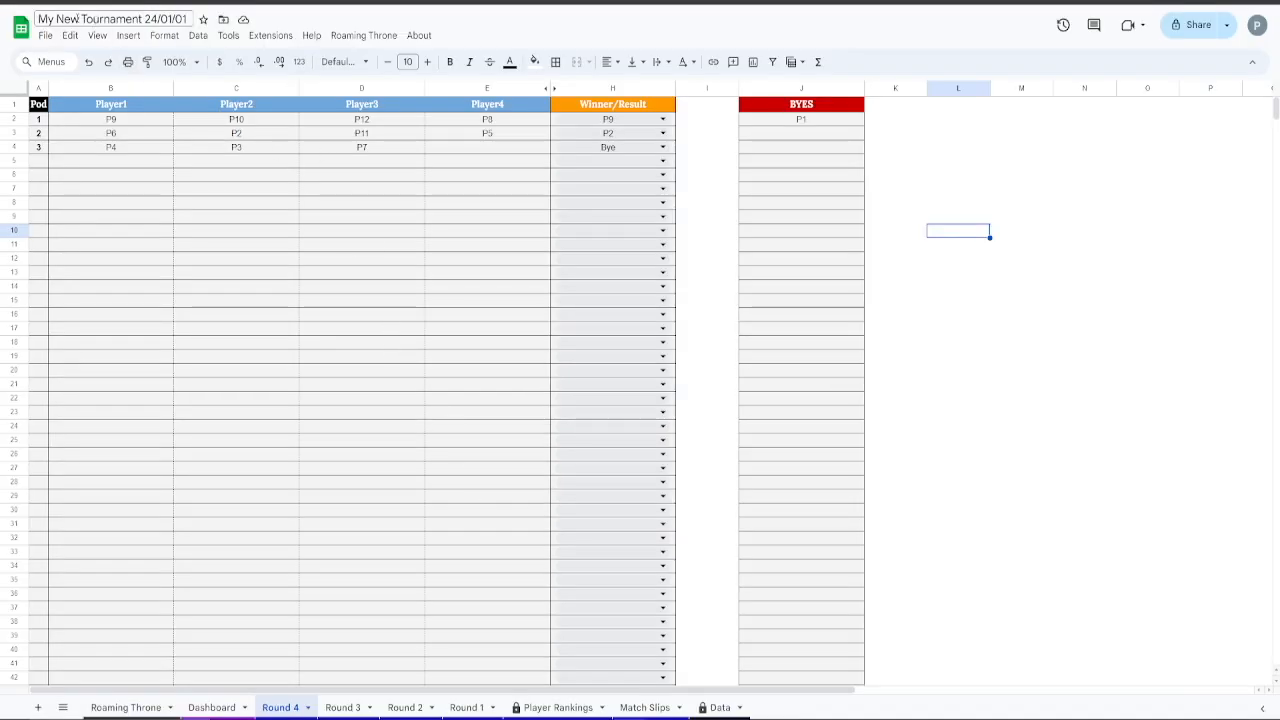
Copy the published web link for the Player Rankings sheet and leave the publishing settings
click(45, 35)
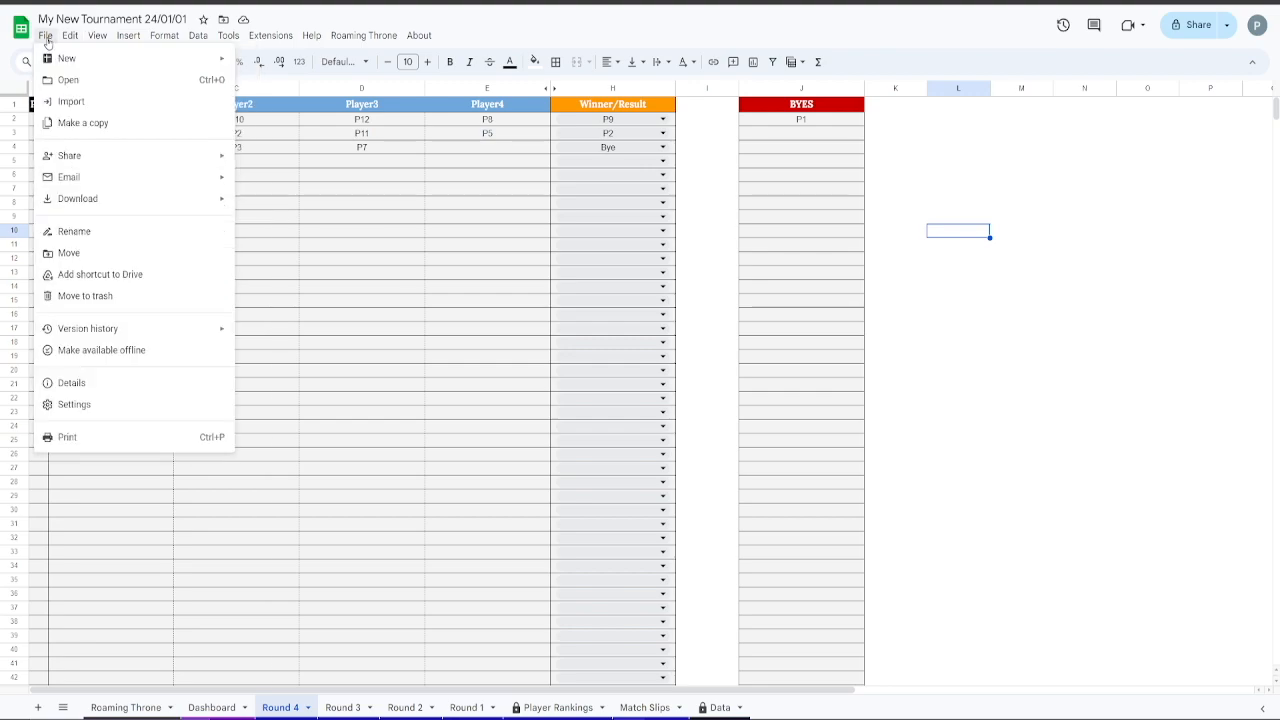
mouse_move(139, 166)
click(283, 182)
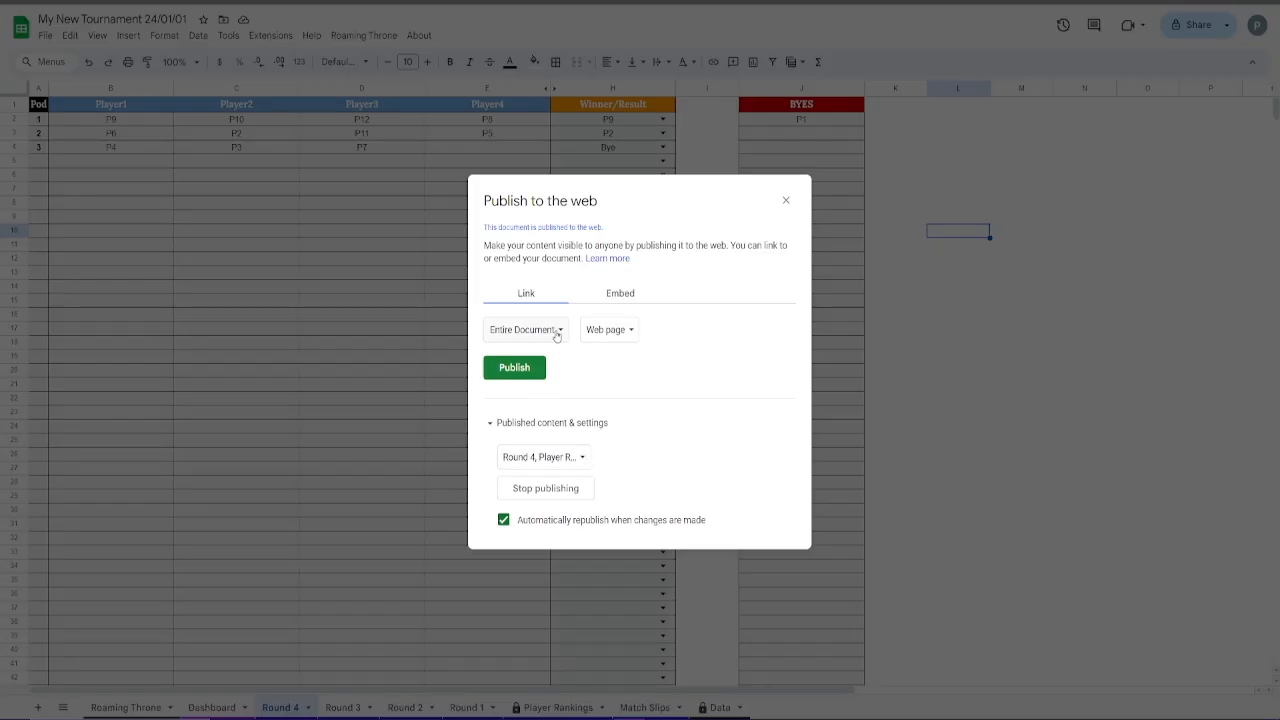
click(557, 330)
click(543, 491)
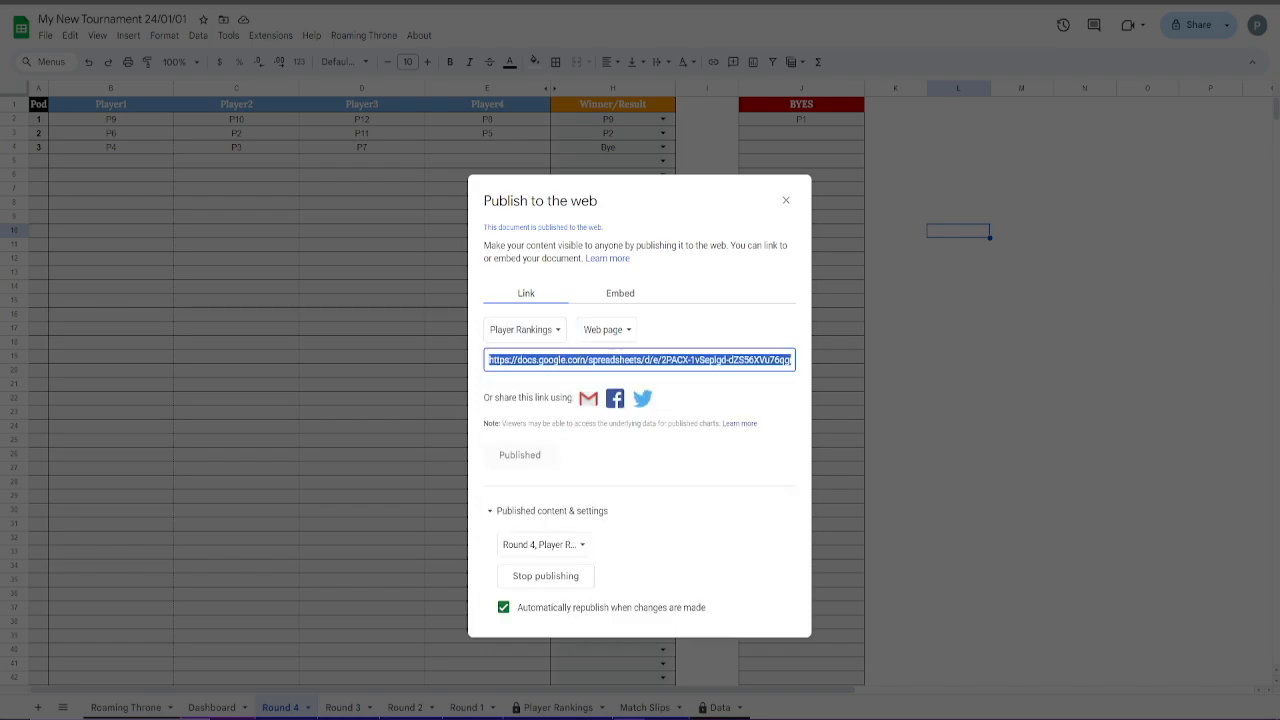
click(785, 200)
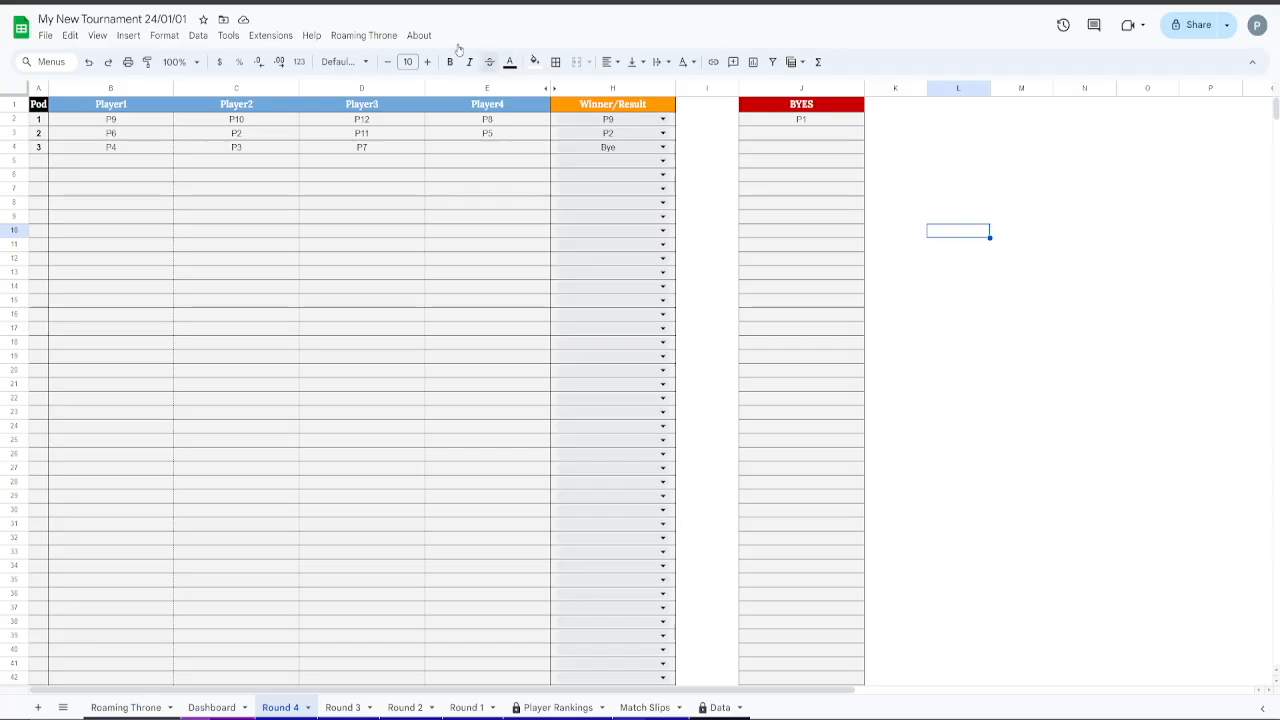
View the published Player Rankings page in a new browser tab and close that tab
key(ctrl+t)
key(ctrl+v)
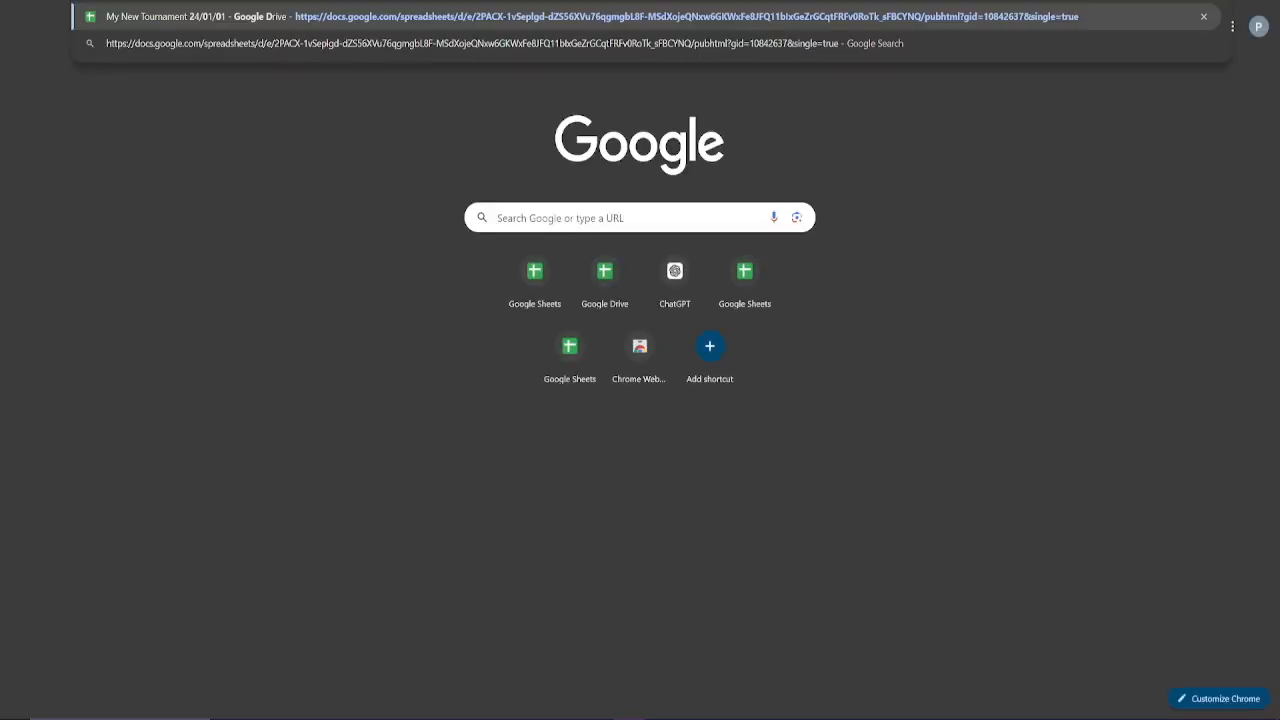
key(Return)
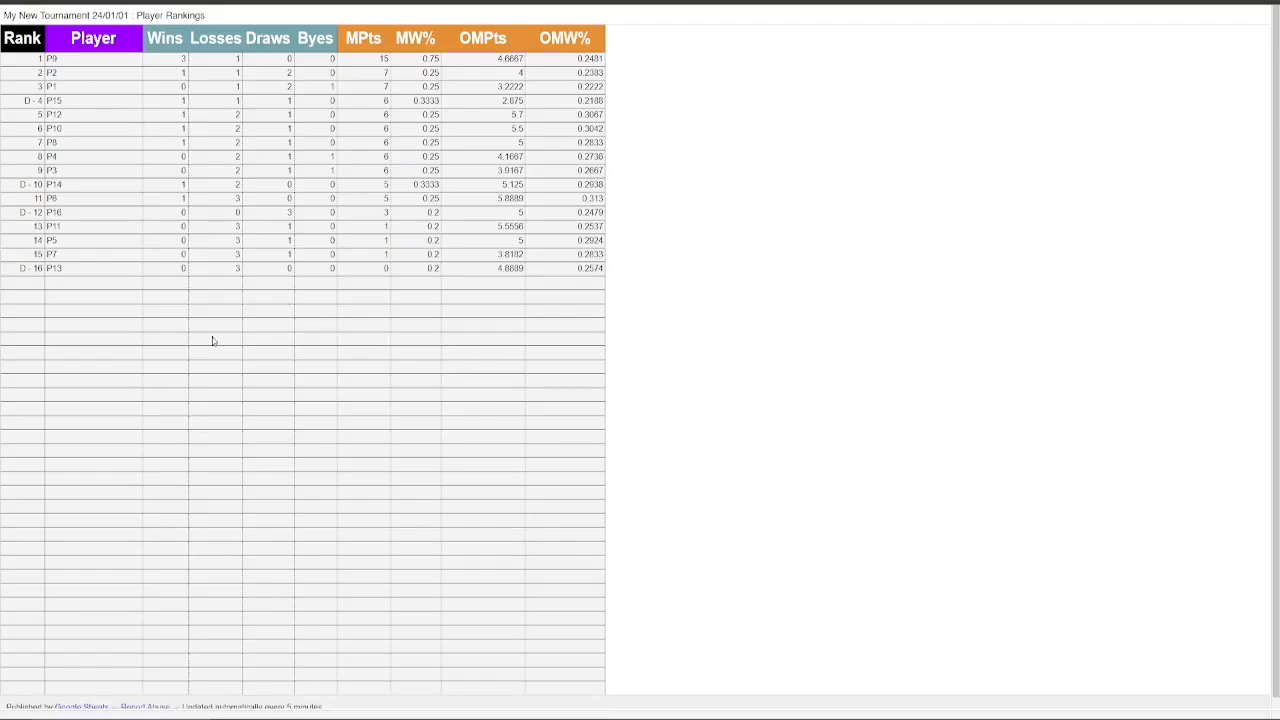
key(ctrl+w)
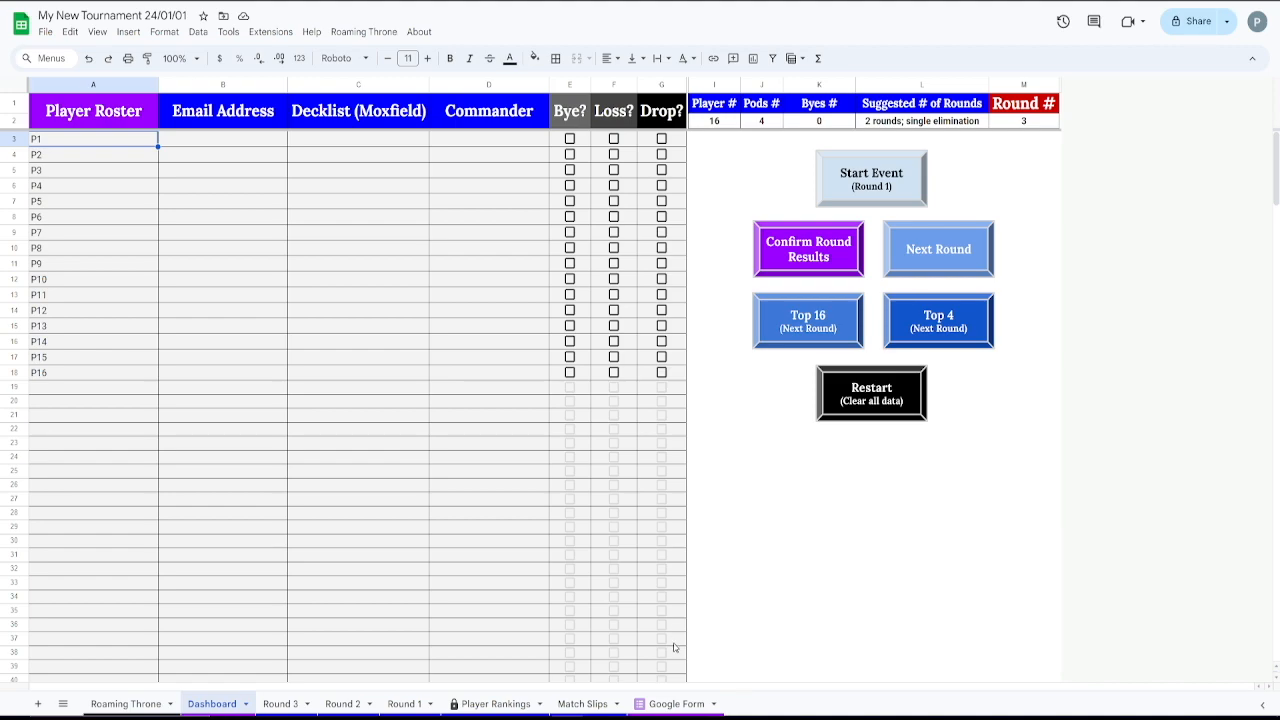
Open the sign-up form linked to the Google Form sheet for editing
click(694, 700)
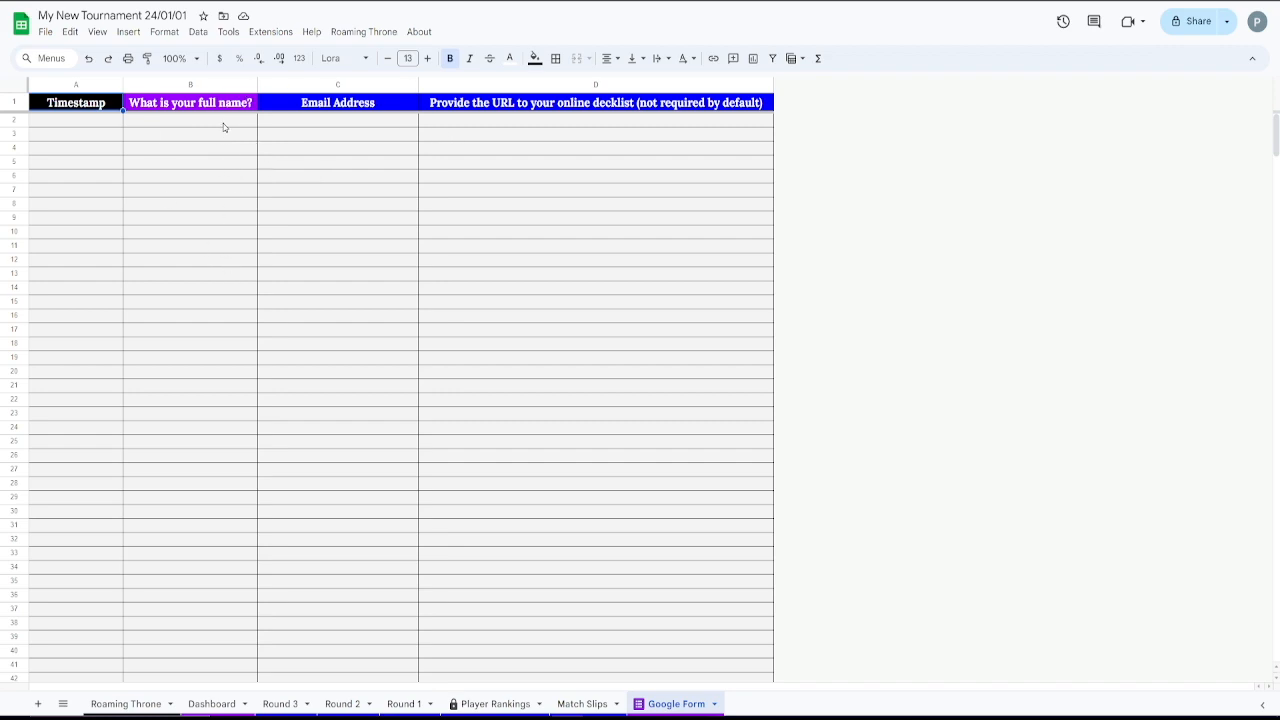
click(258, 31)
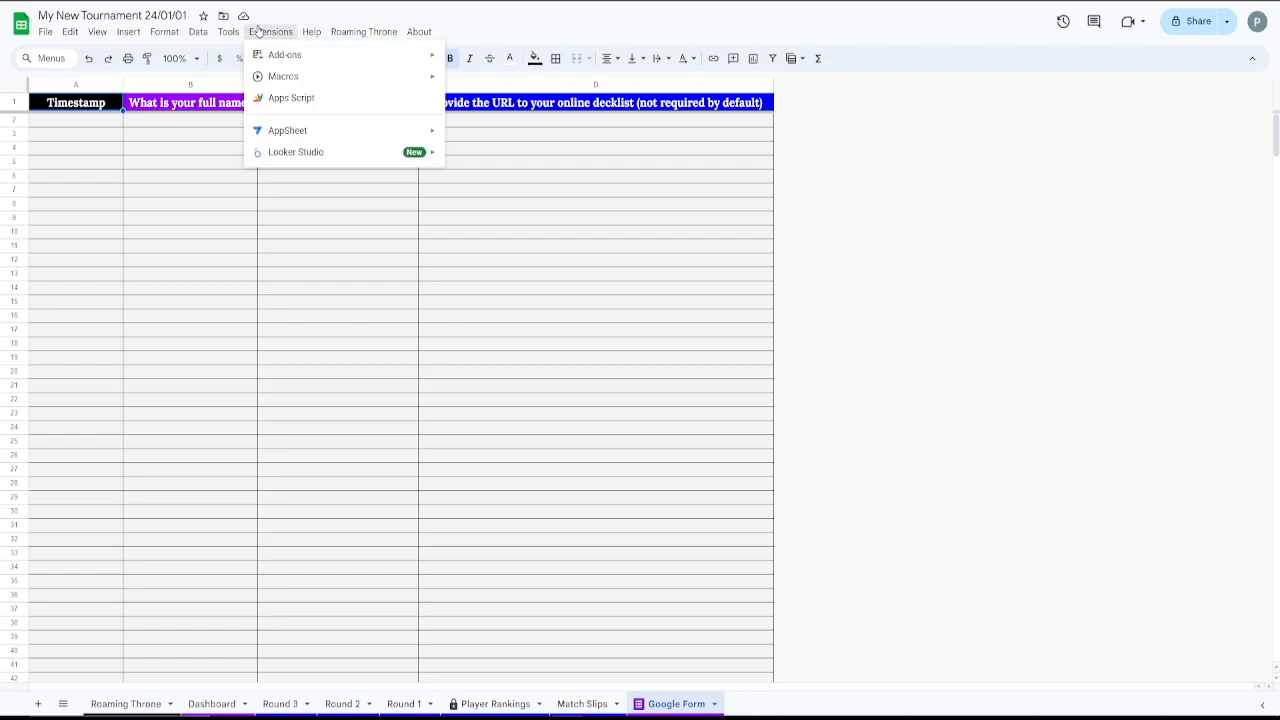
click(265, 12)
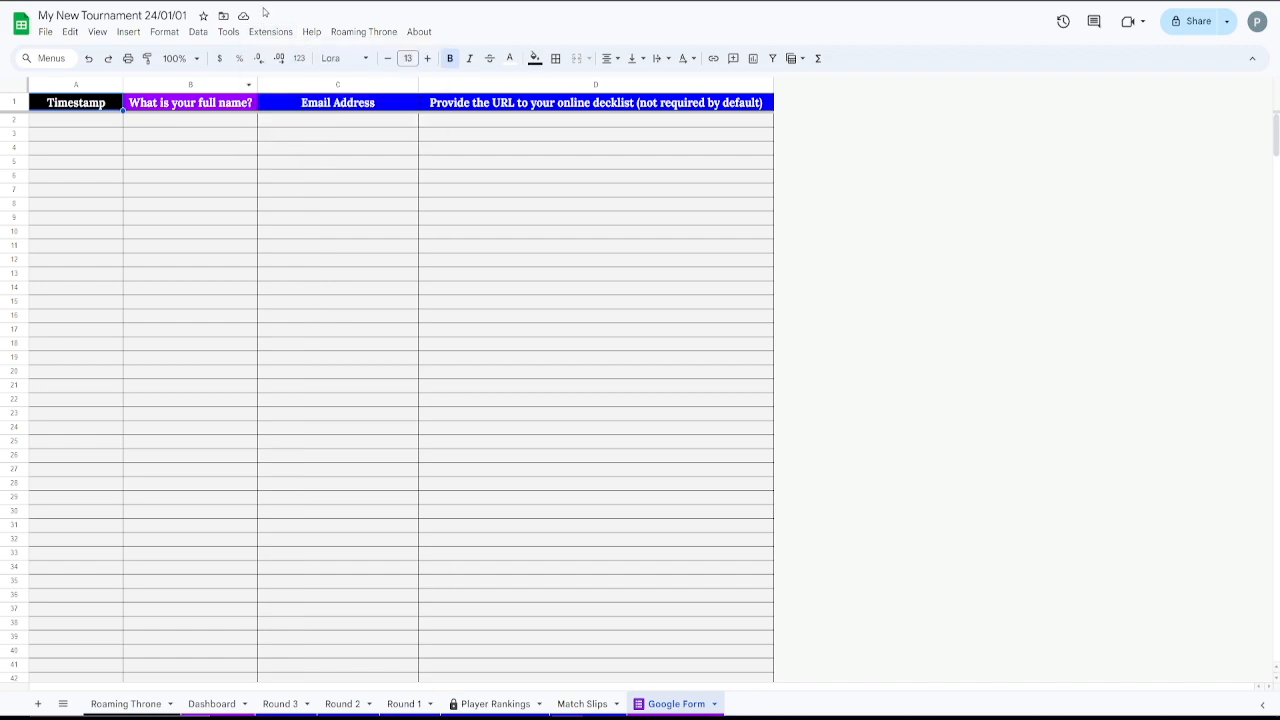
click(236, 34)
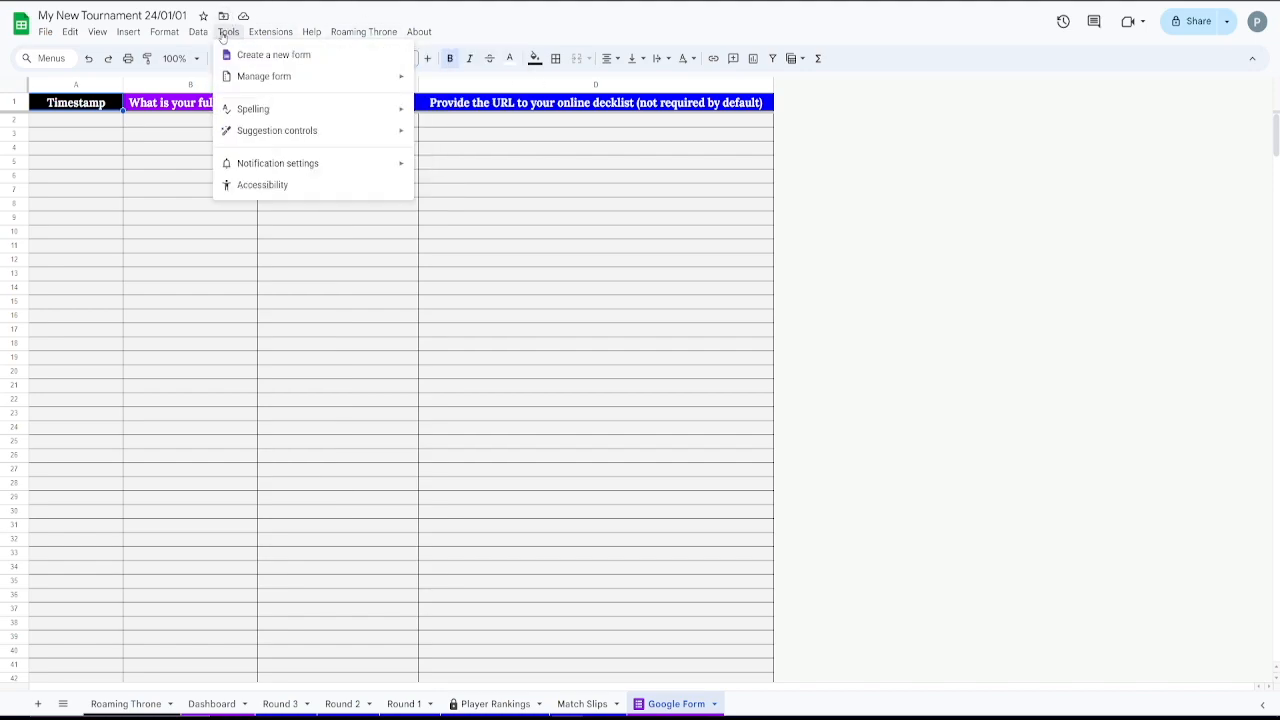
mouse_move(320, 88)
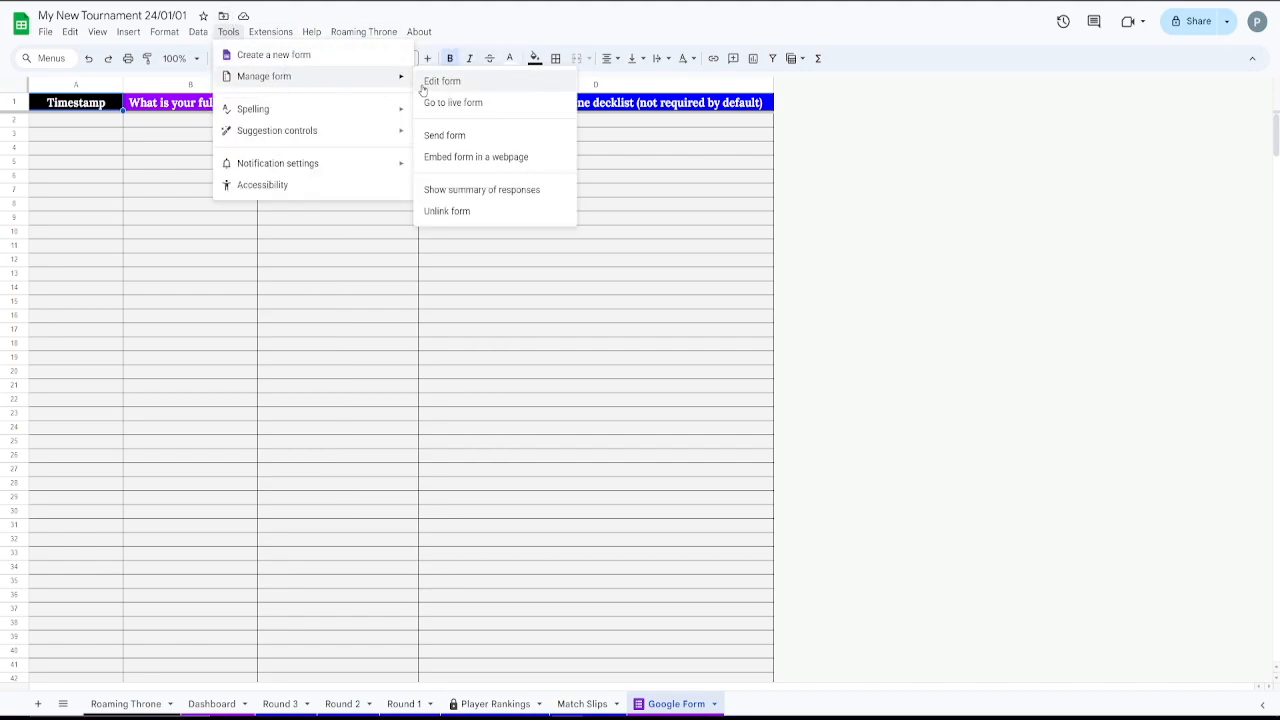
click(466, 82)
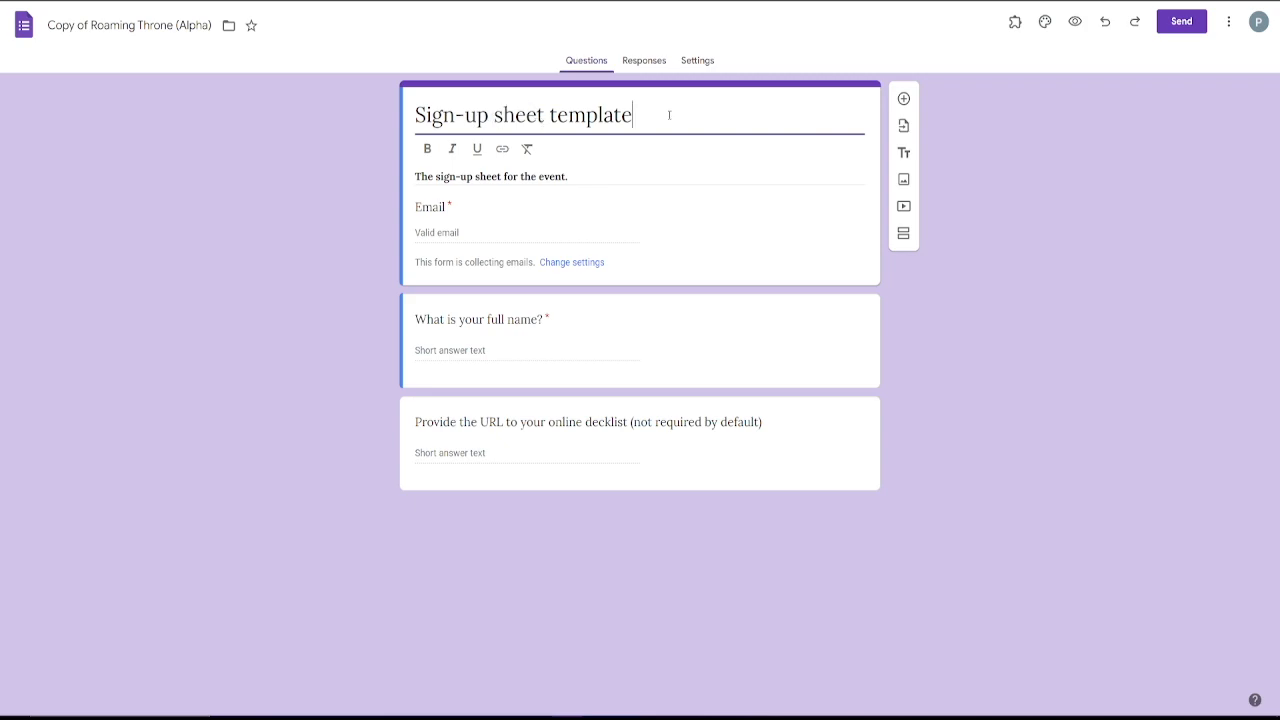
Replace the sign-up form's title with "My New Tournament"
drag(675, 115, 358, 127)
text(My )
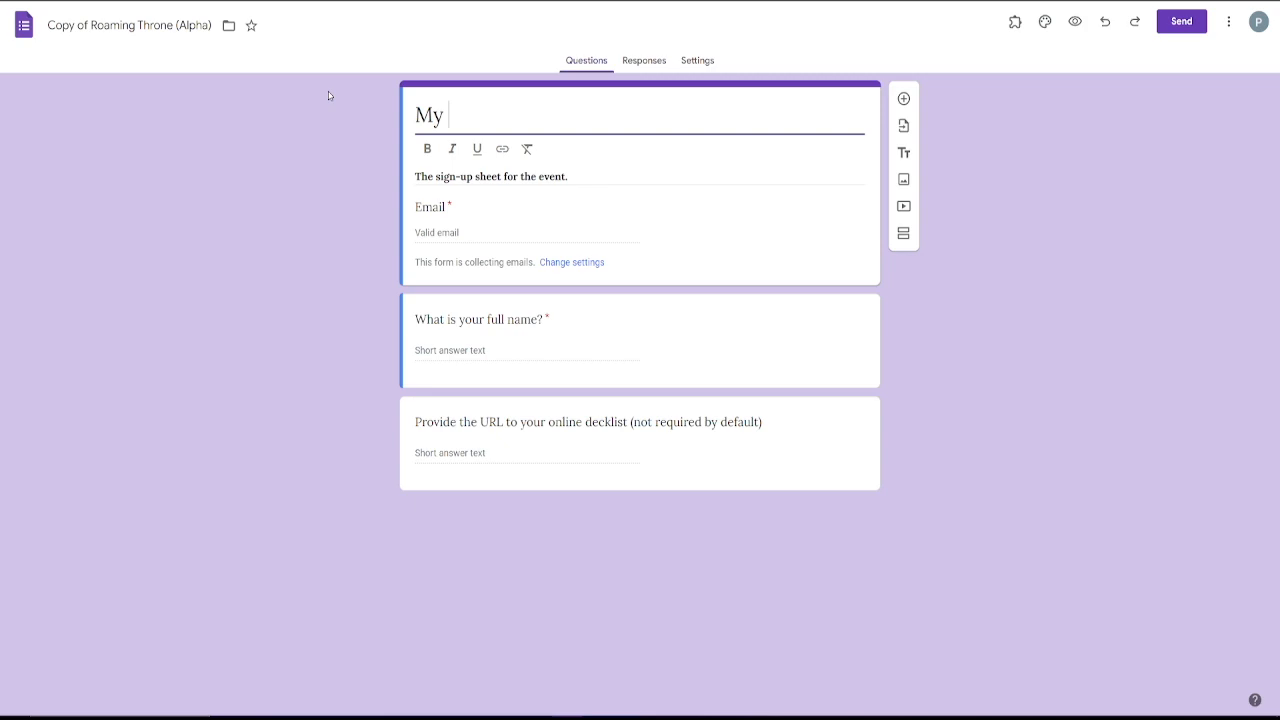
text(New Tournament)
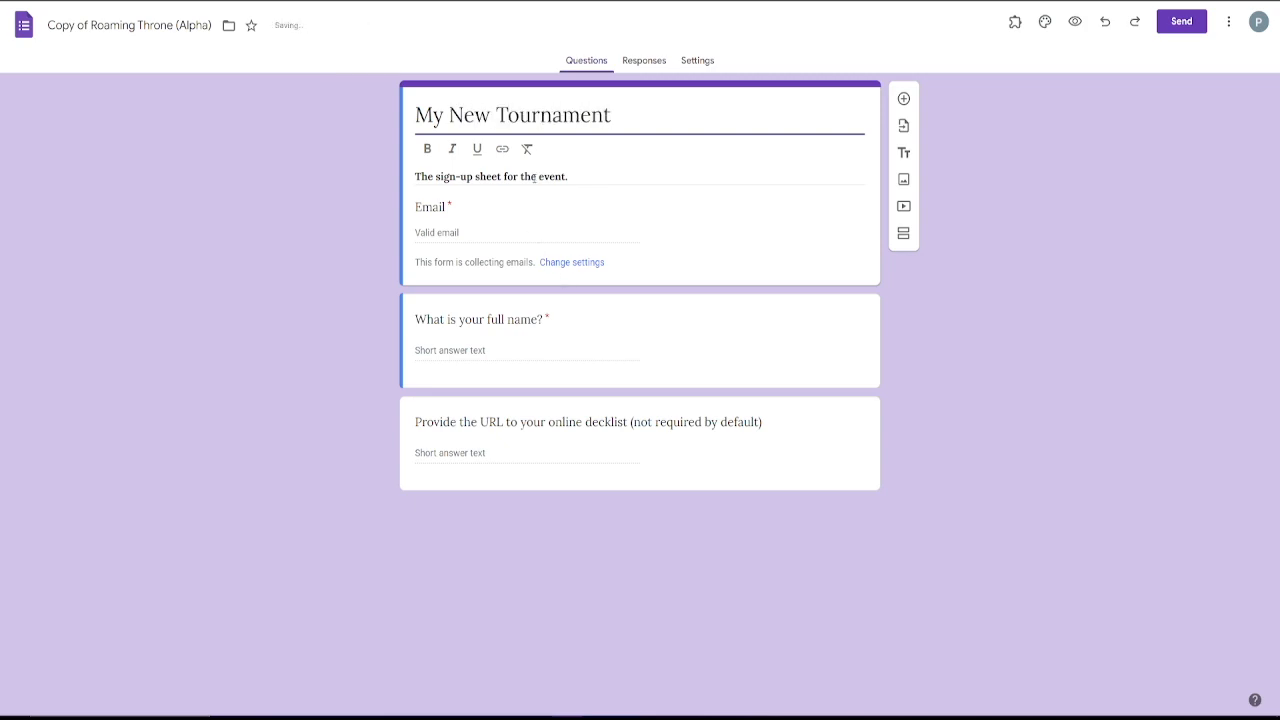
click(309, 254)
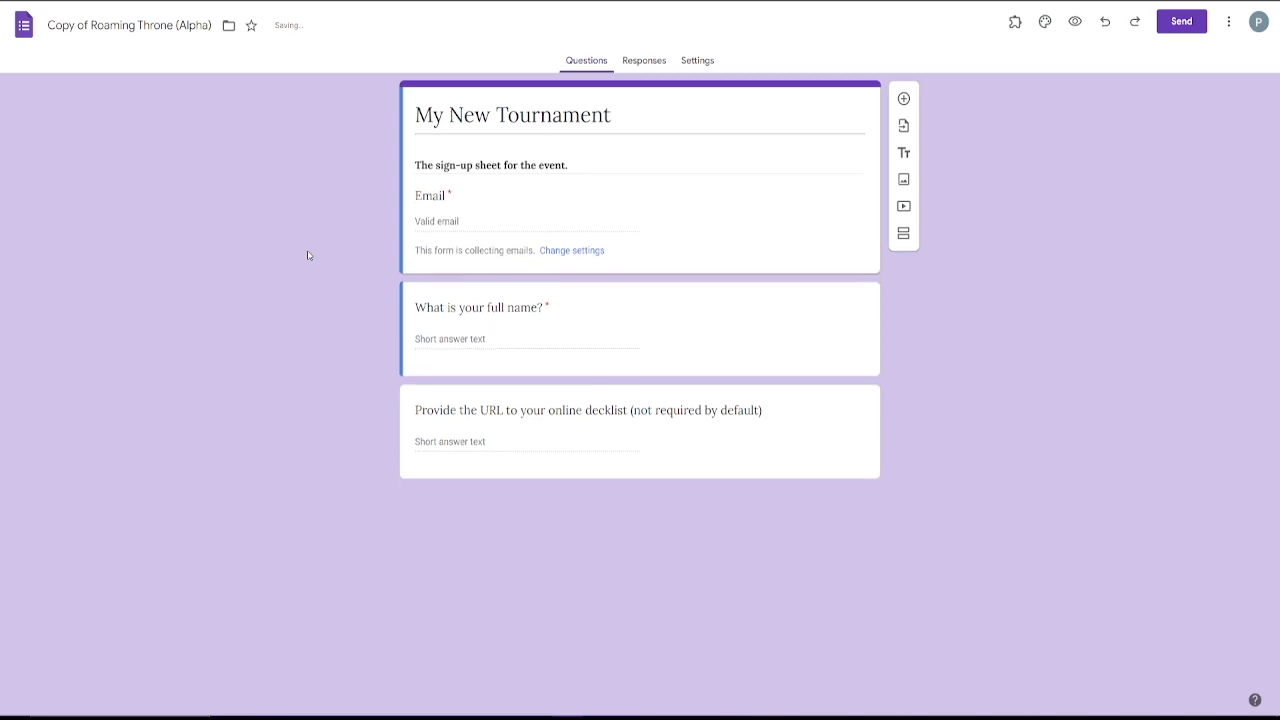
Make the decklist URL question required and remove "(not required by default)" from its wording
click(546, 398)
click(243, 405)
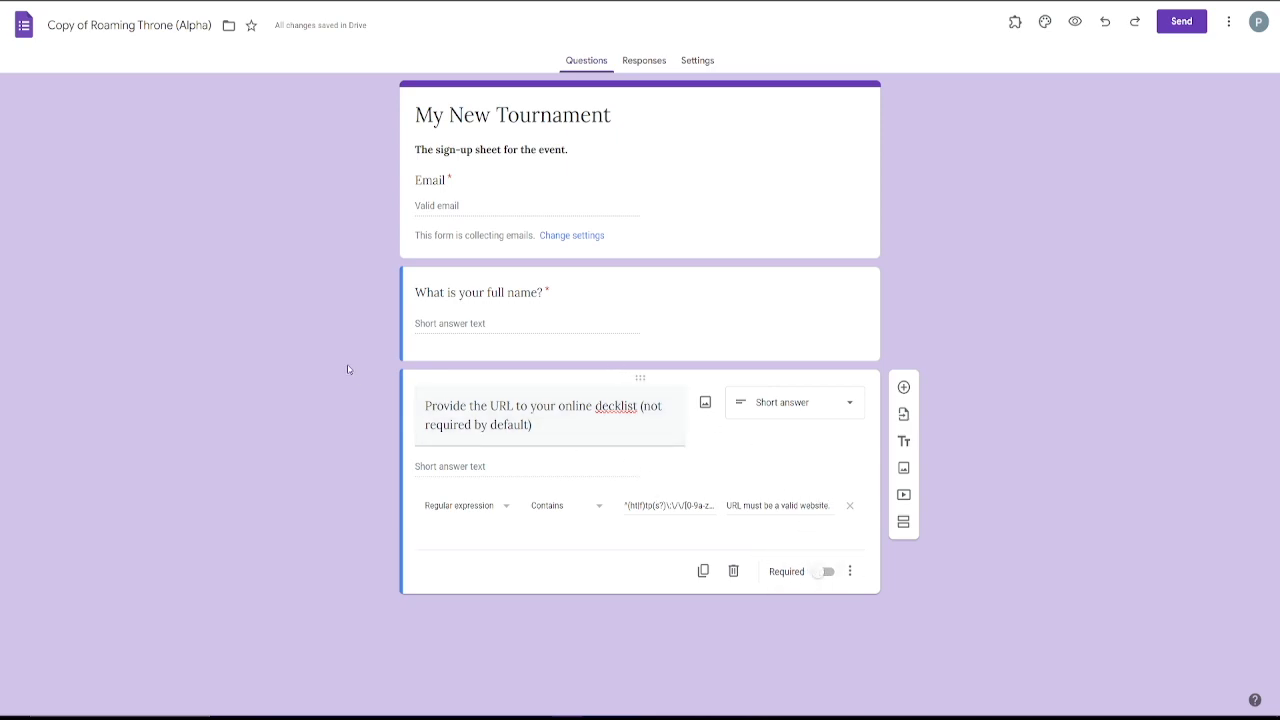
right_click(634, 377)
click(520, 385)
click(820, 580)
triple_click(588, 431)
drag(588, 431, 642, 407)
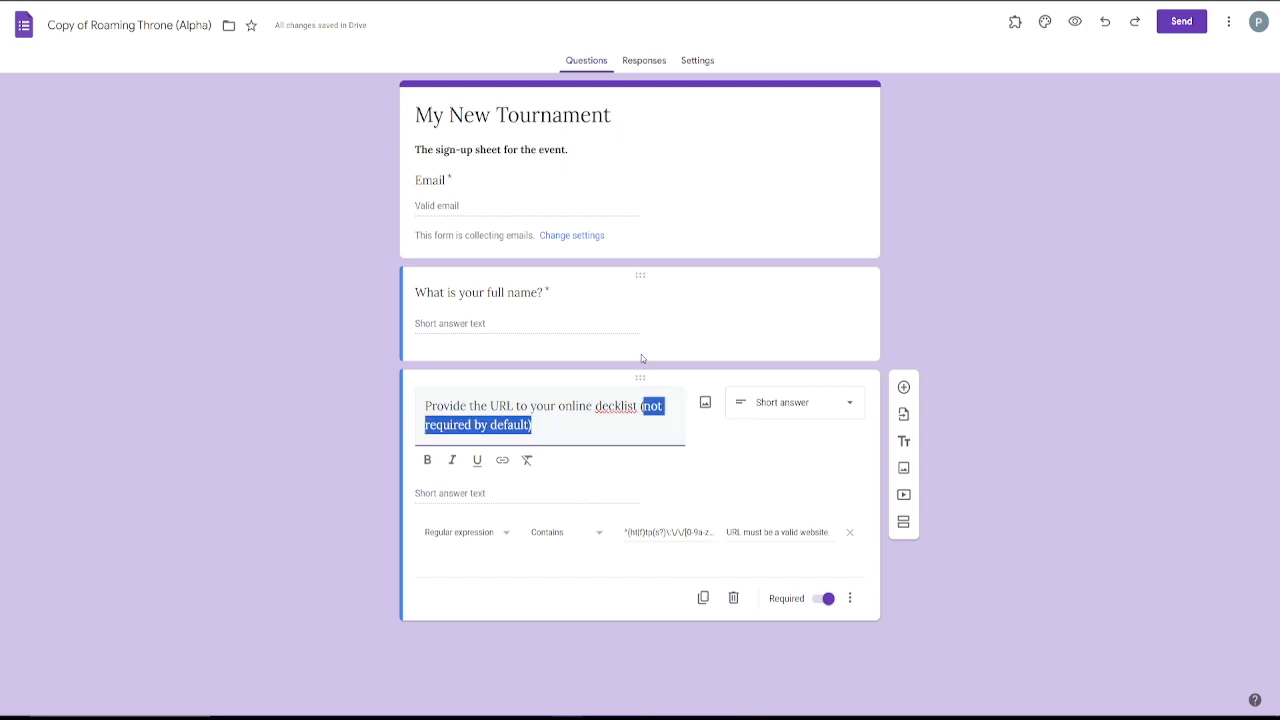
key(BackSpace)
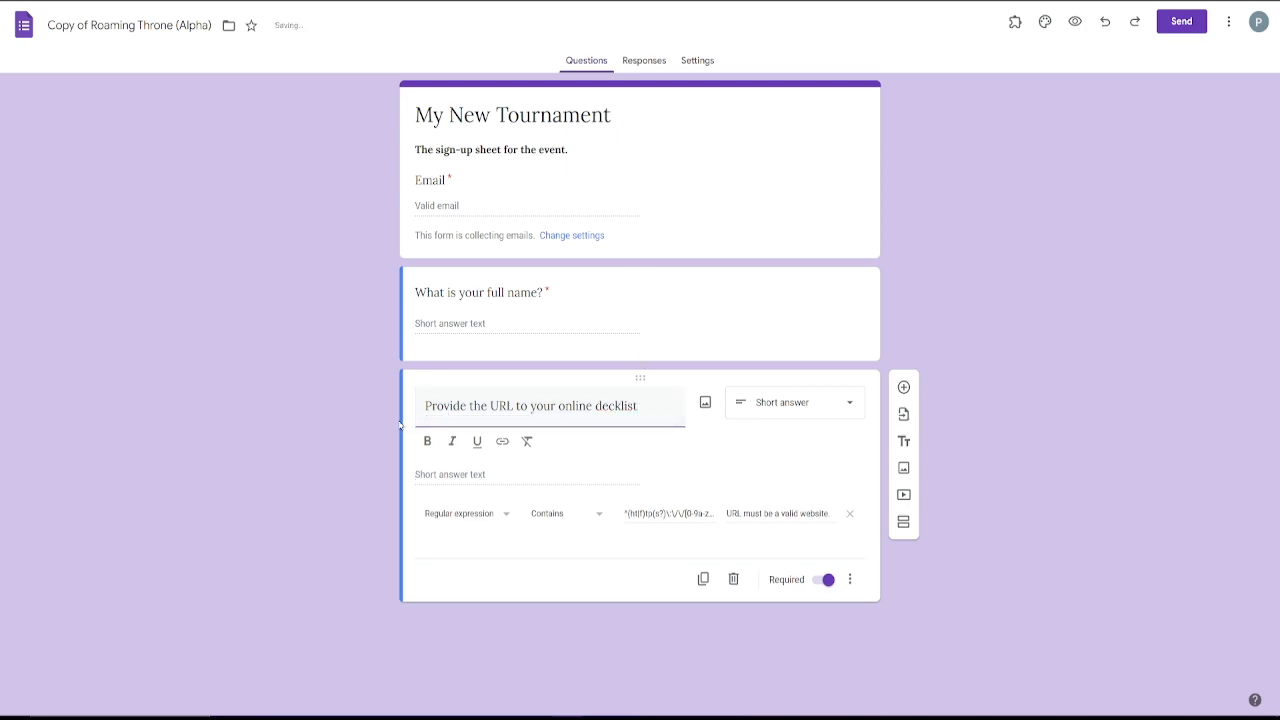
click(401, 424)
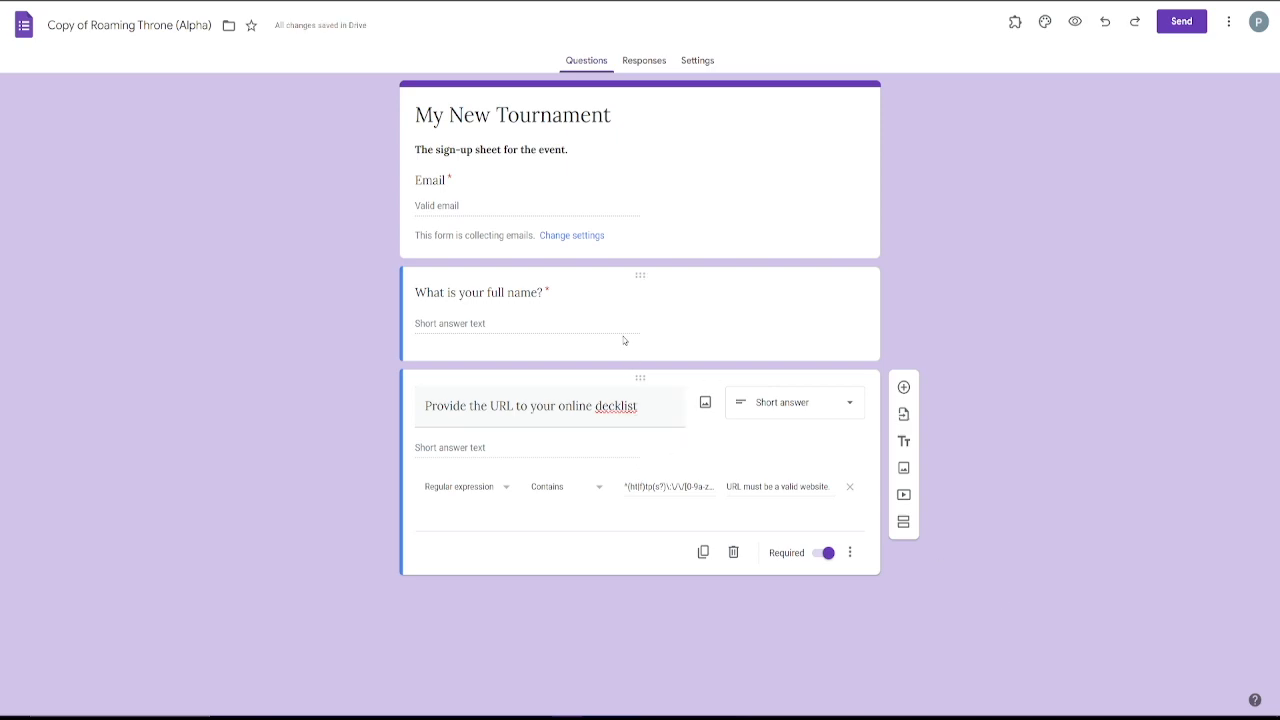
Delete the decklist URL question, undo the deletion and reselect the question
click(735, 553)
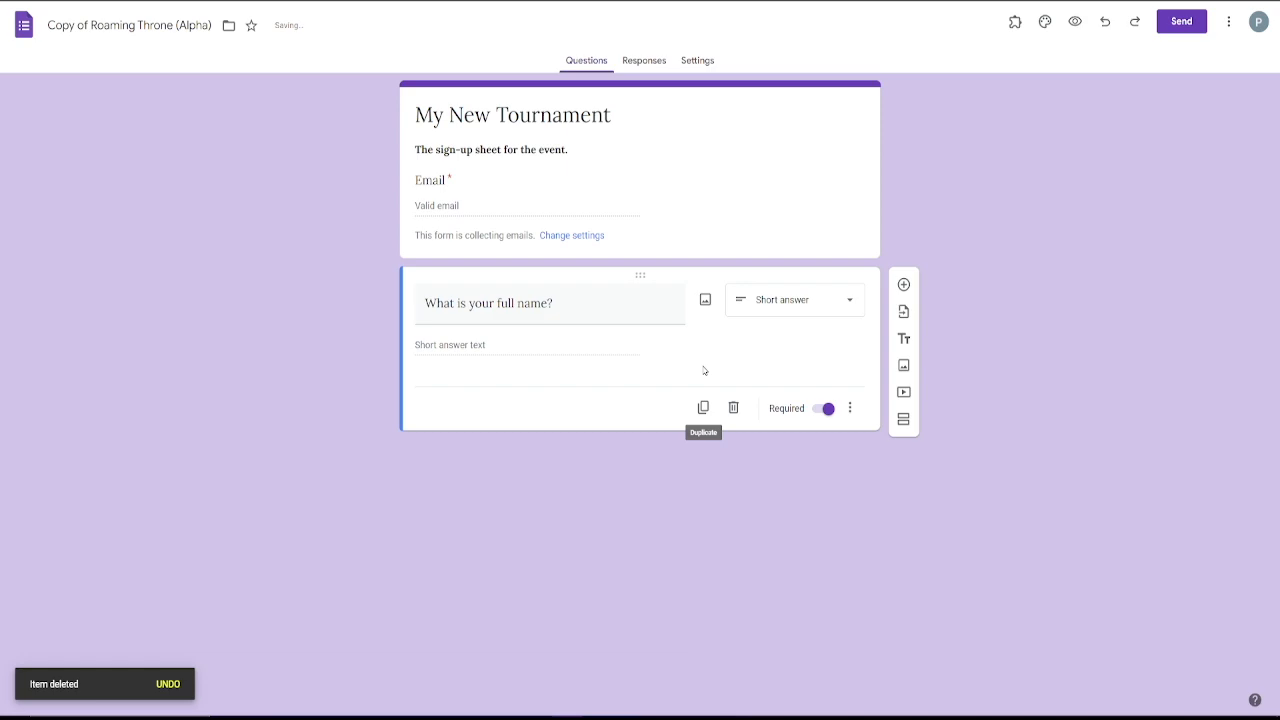
click(163, 685)
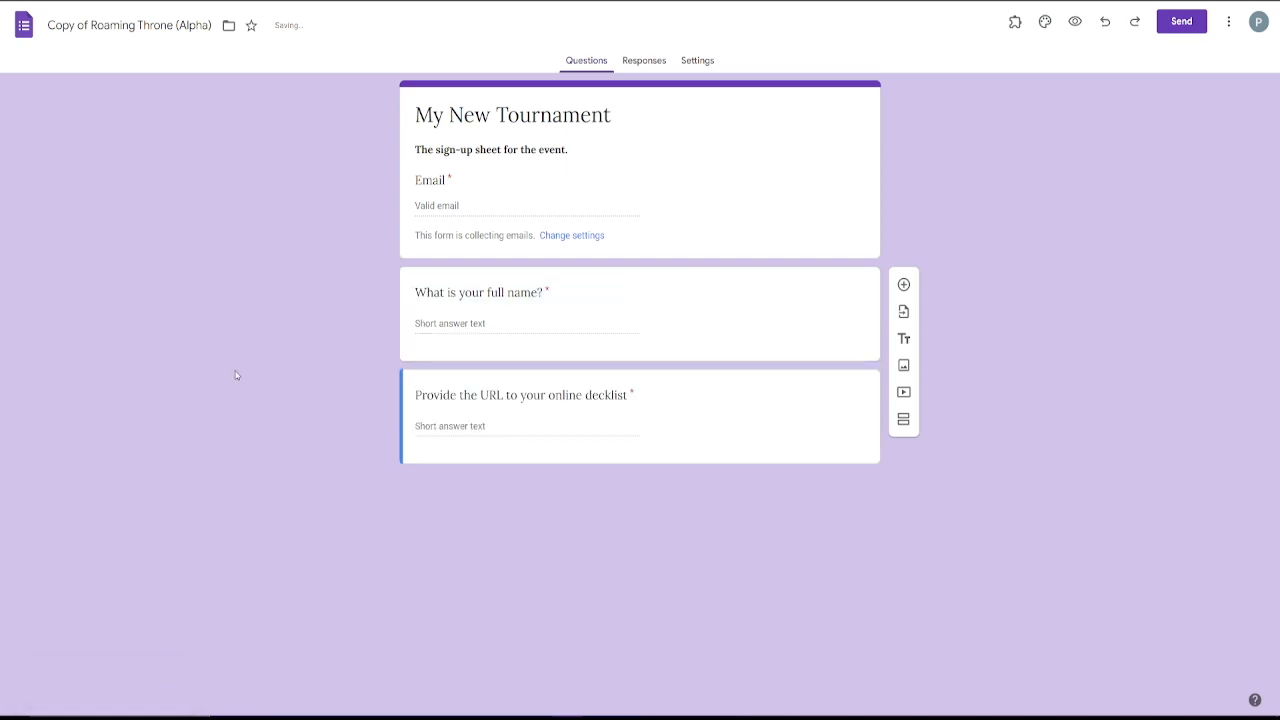
click(675, 402)
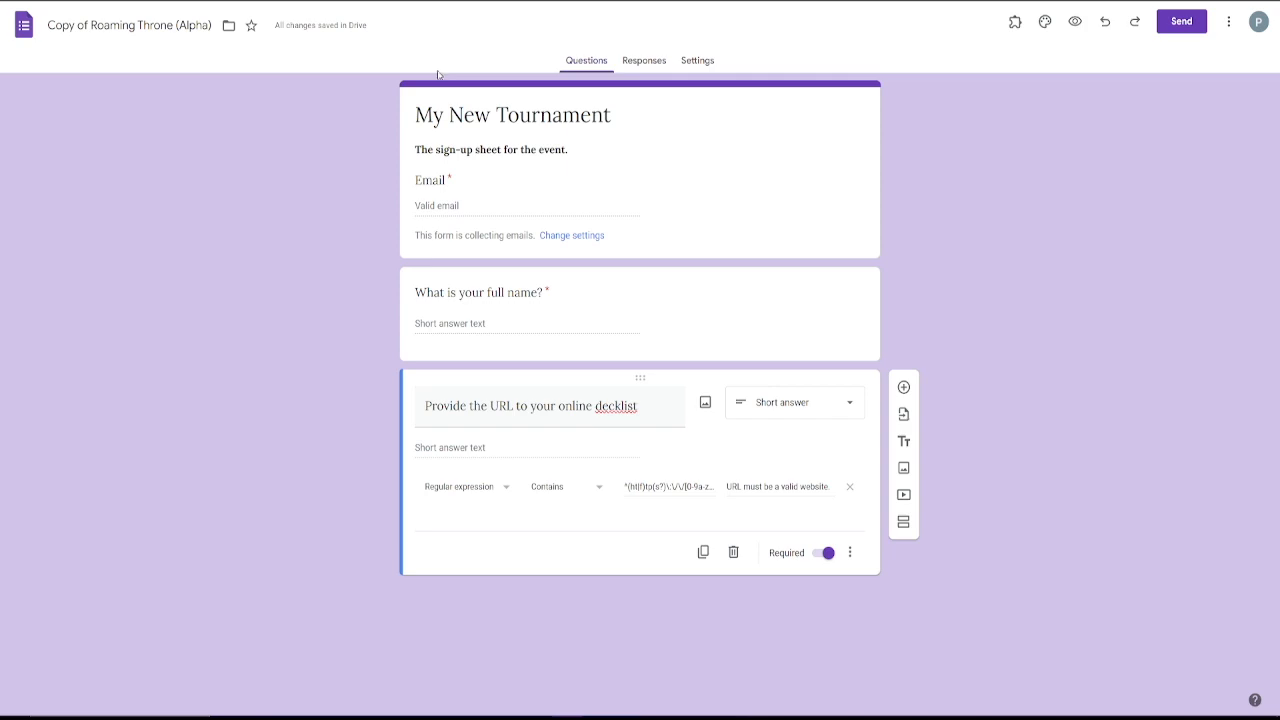
Return to the tournament spreadsheet and open the live version of the linked sign-up form
click(1014, 22)
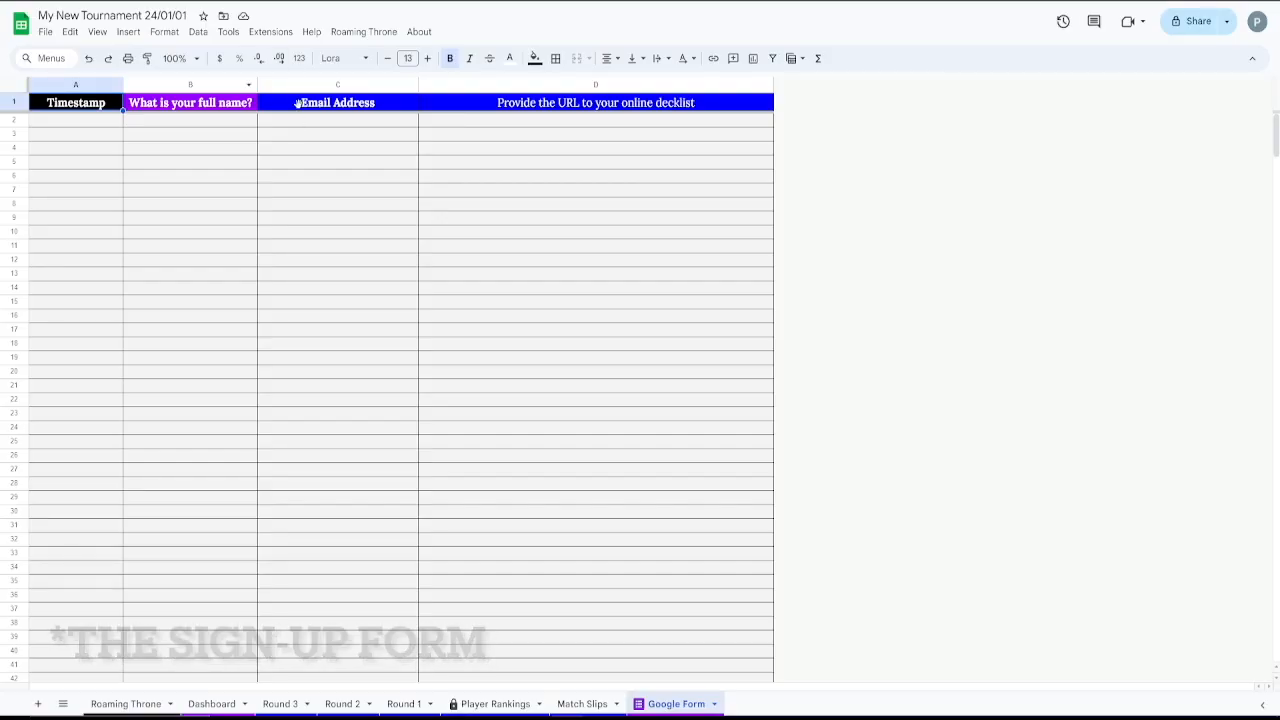
click(271, 33)
mouse_move(238, 42)
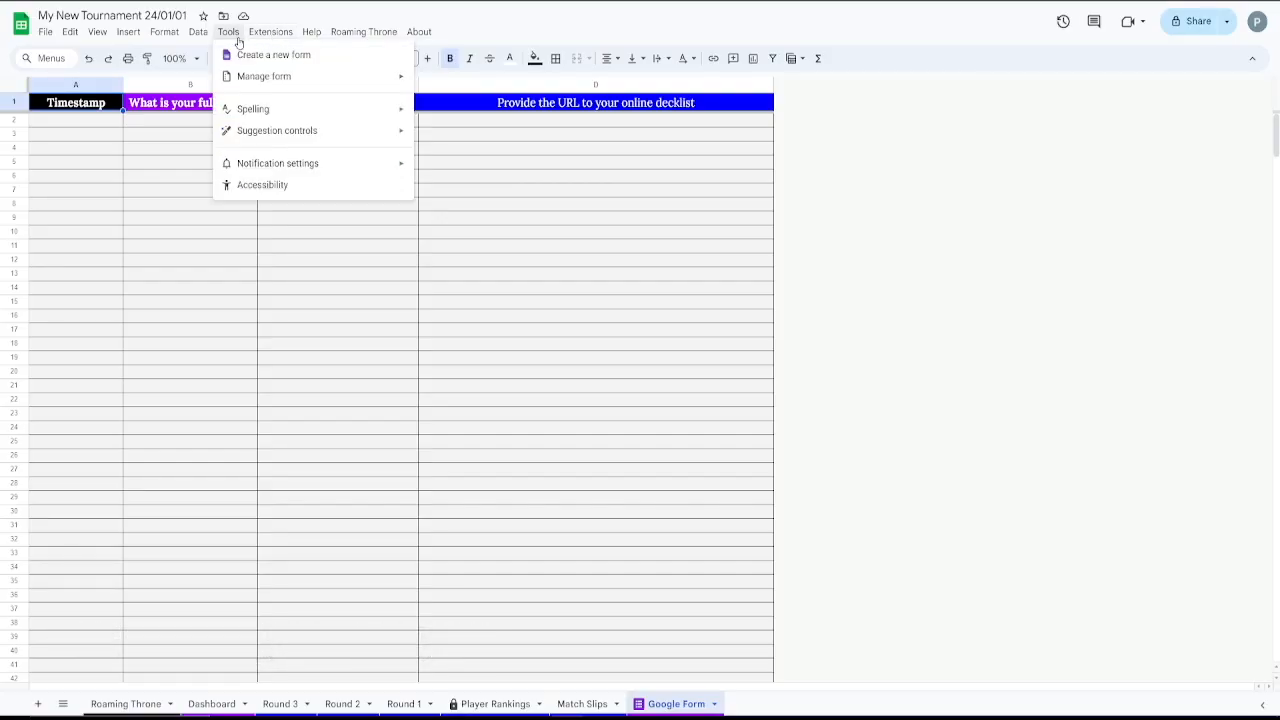
mouse_move(296, 86)
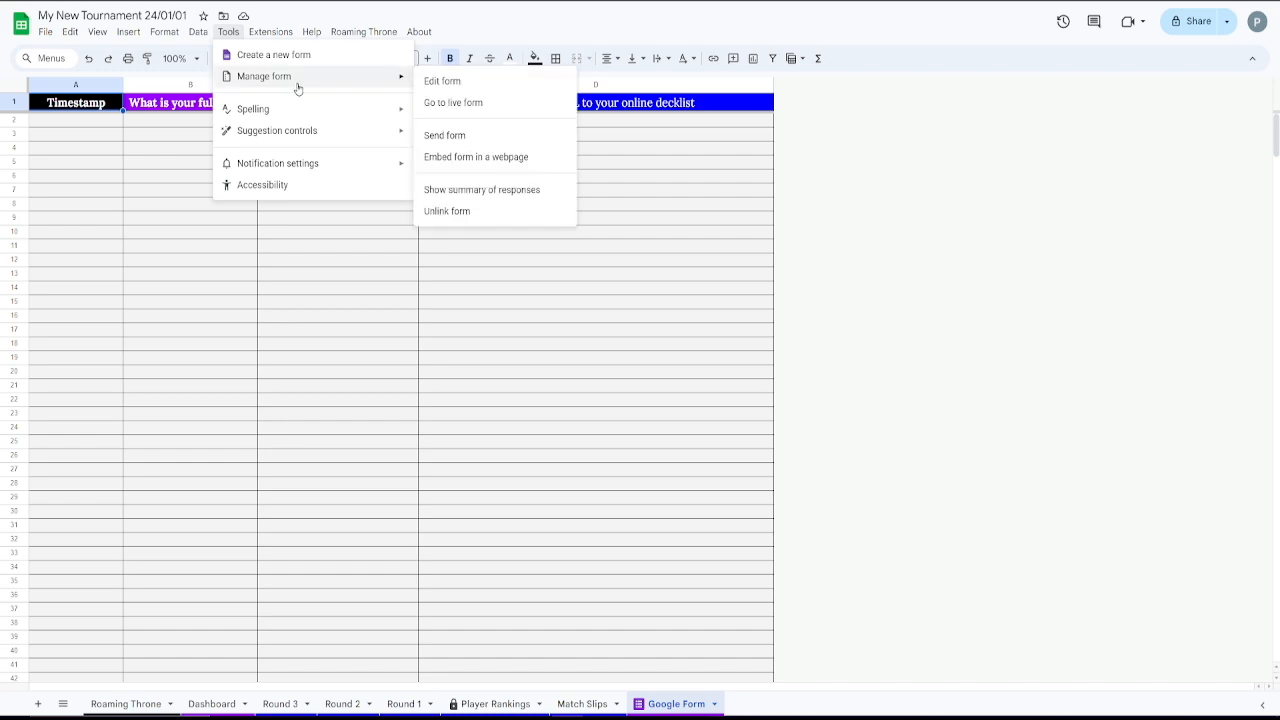
click(461, 106)
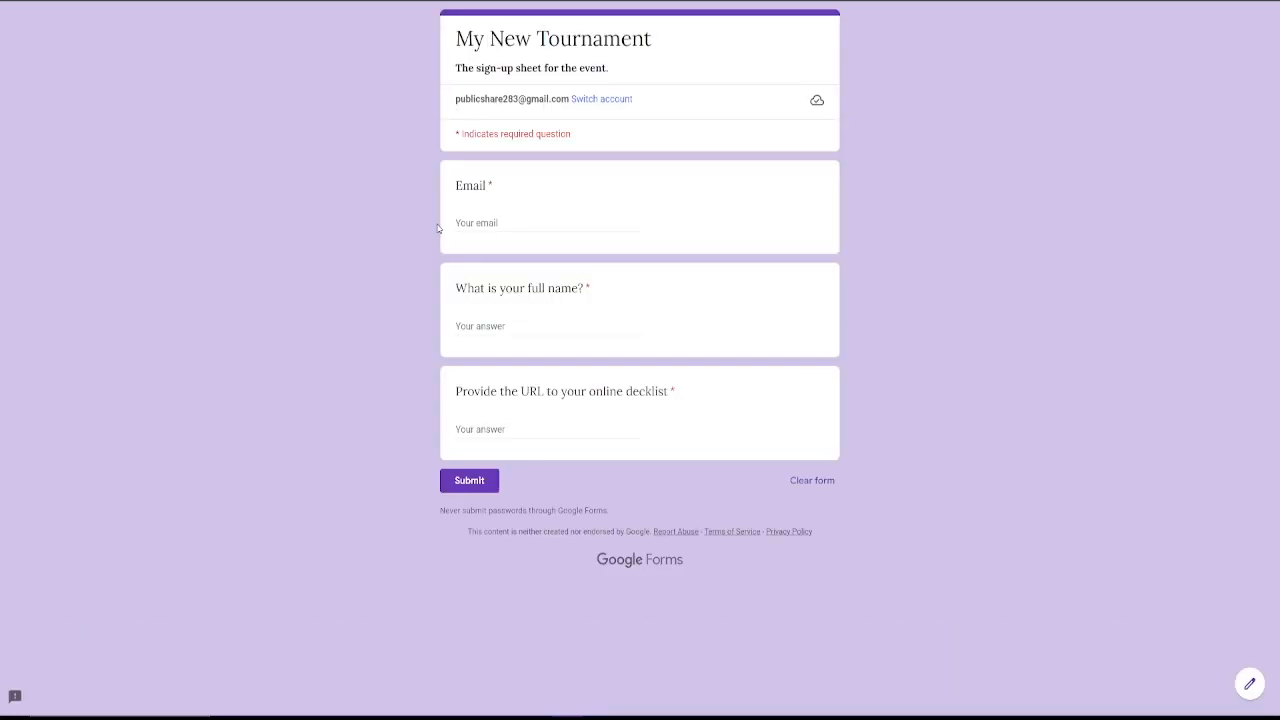
click(482, 224)
text(test)
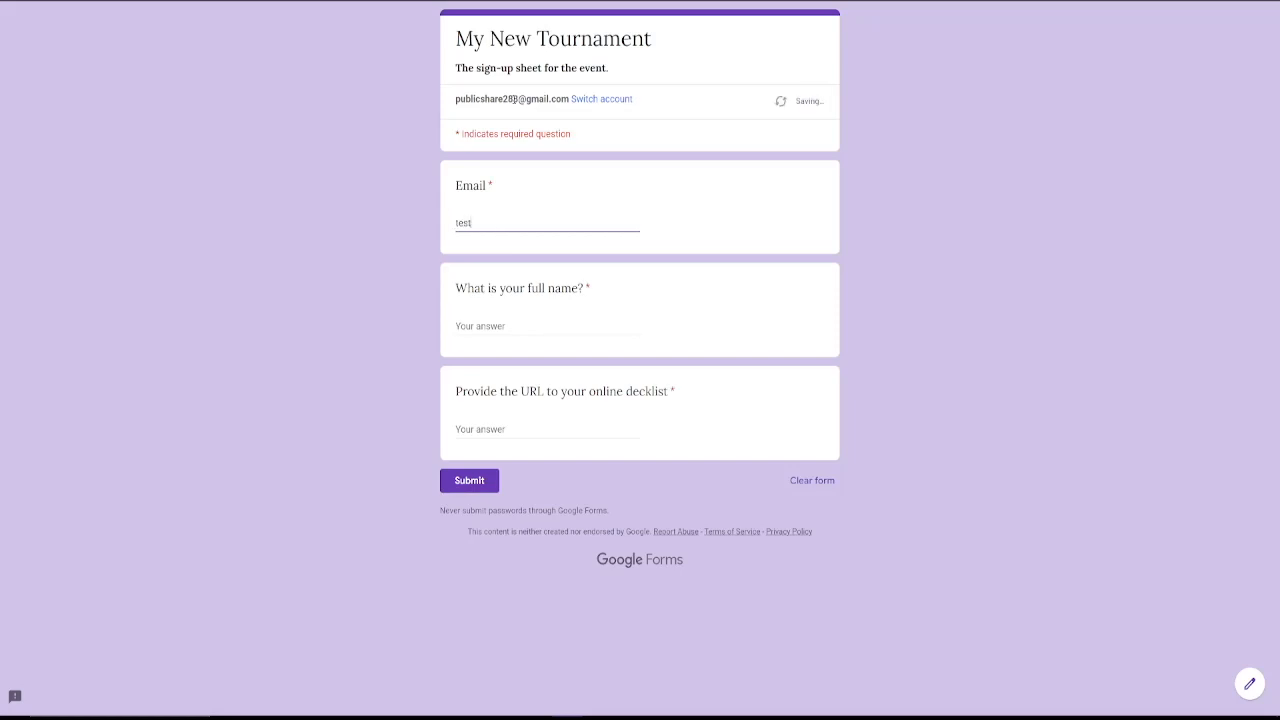
text(@)
text(test.com)
text(test tester)
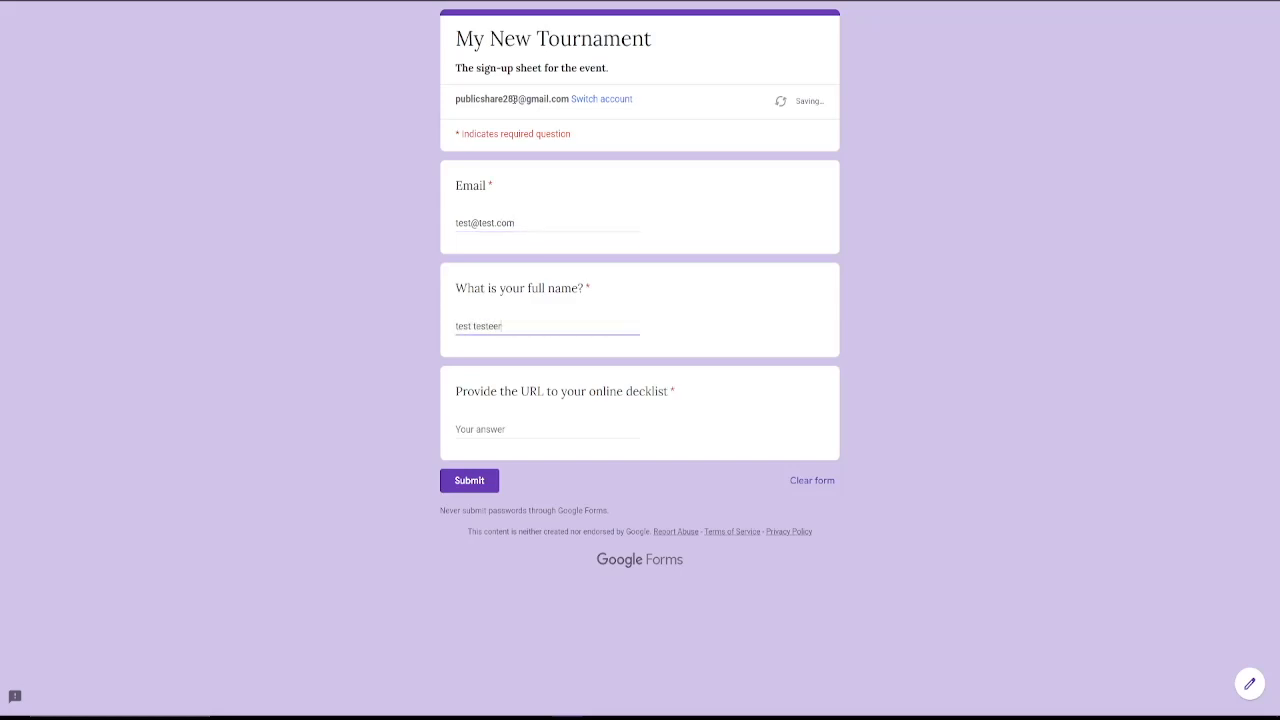
text(son)
key(Tab)
text(https://www.moxfield.com/decks/-phG99hTSEi4emGDcxiy5A)
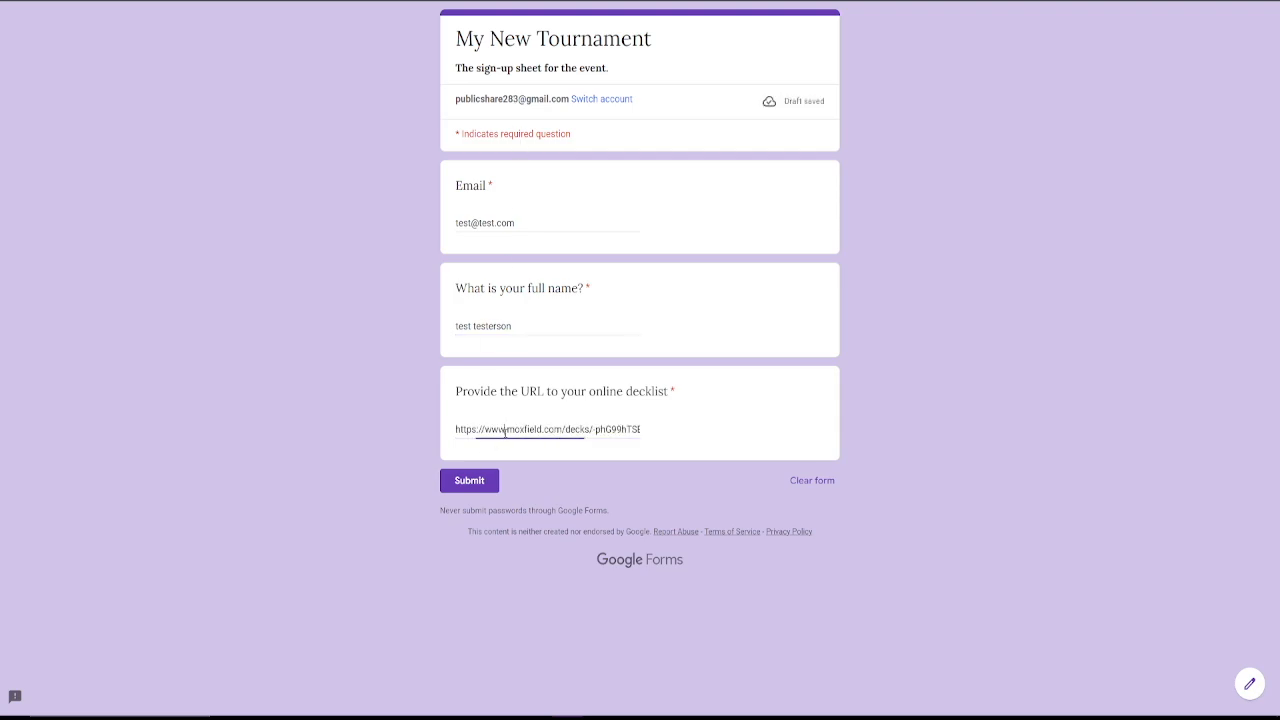
click(487, 478)
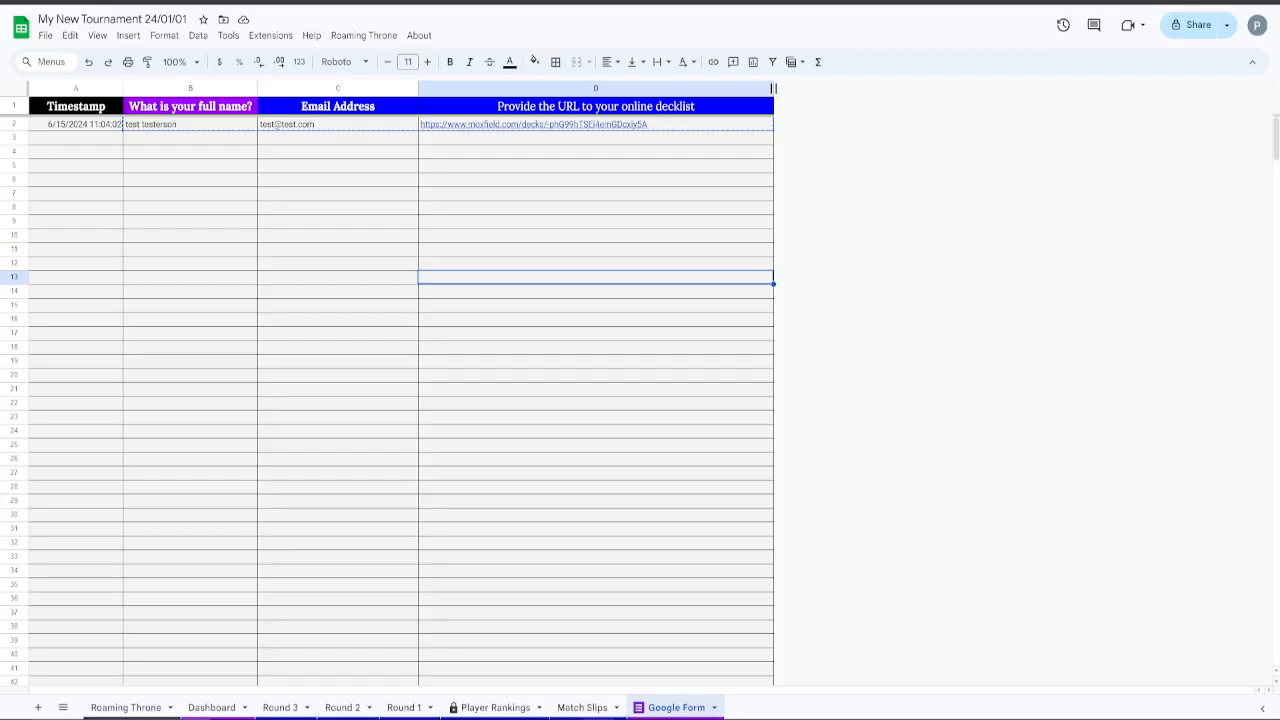
Copy the response's name, e-mail and decklist from B2:D2 of the Google Form sheet into Dashboard row 19, accepting the protected-range edit
click(211, 130)
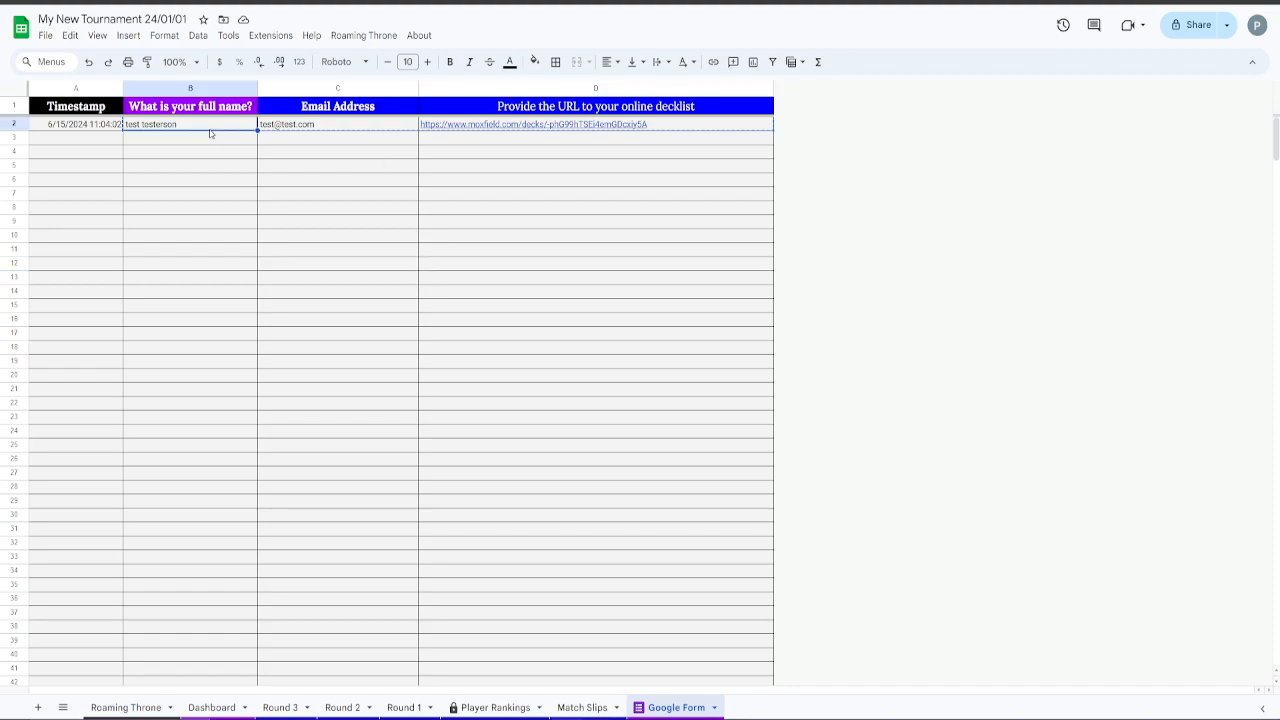
mouse_move(737, 129)
shift+click(754, 131)
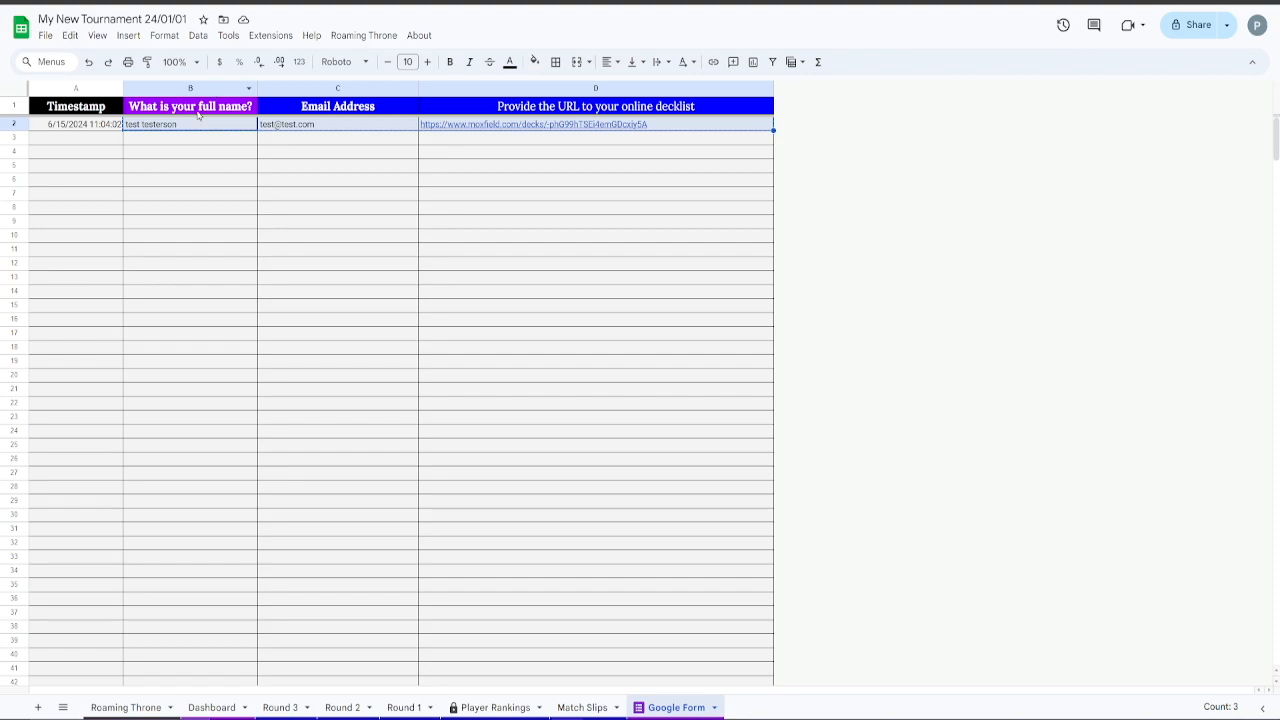
click(212, 708)
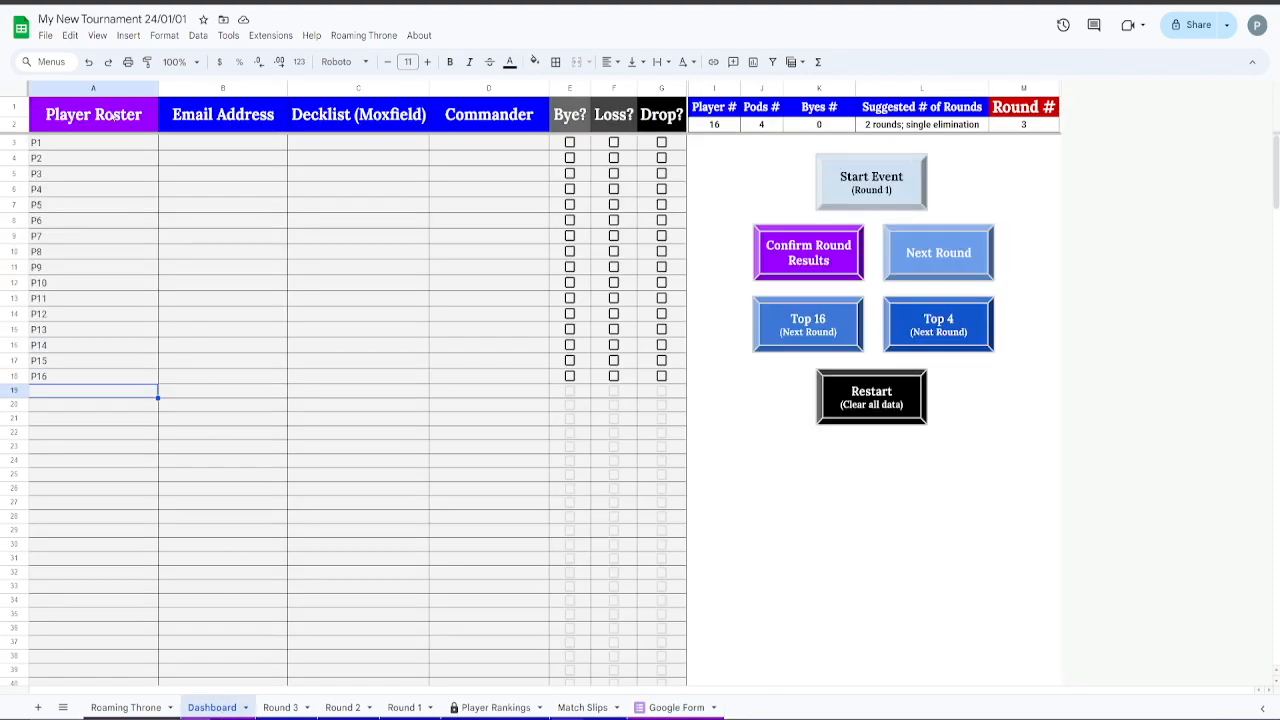
click(198, 111)
click(372, 116)
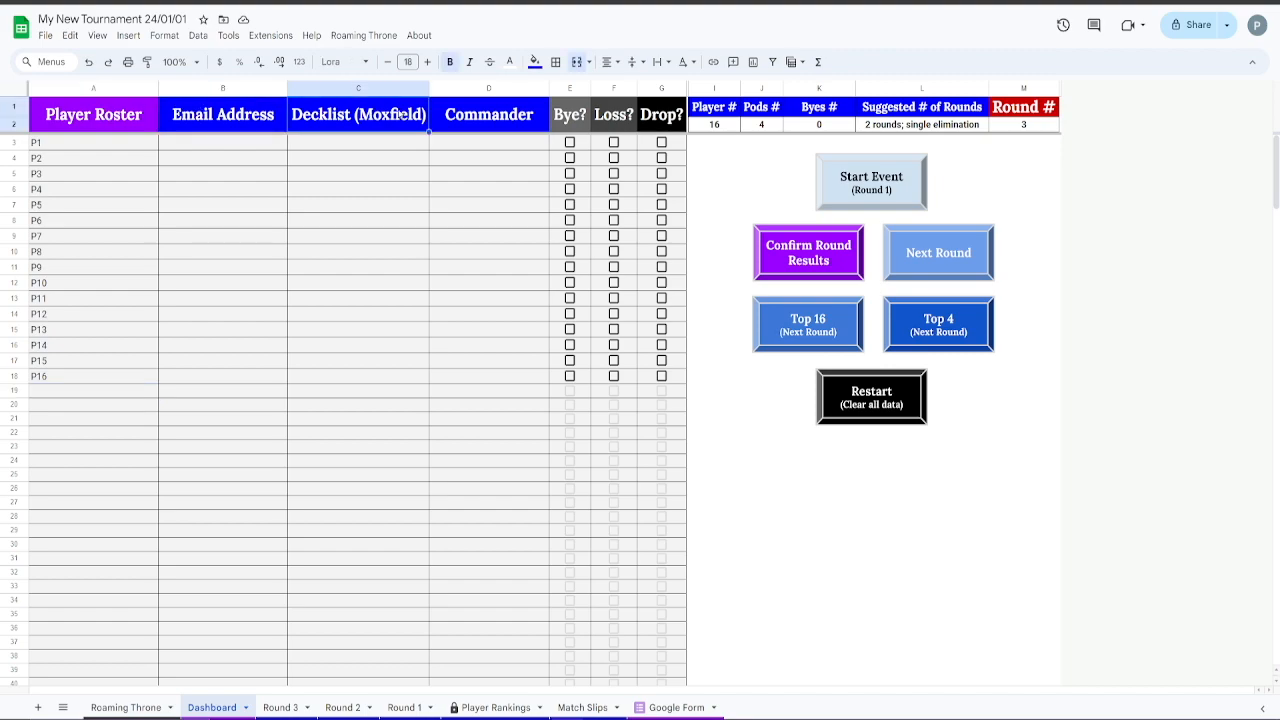
click(96, 395)
key(ctrl+v)
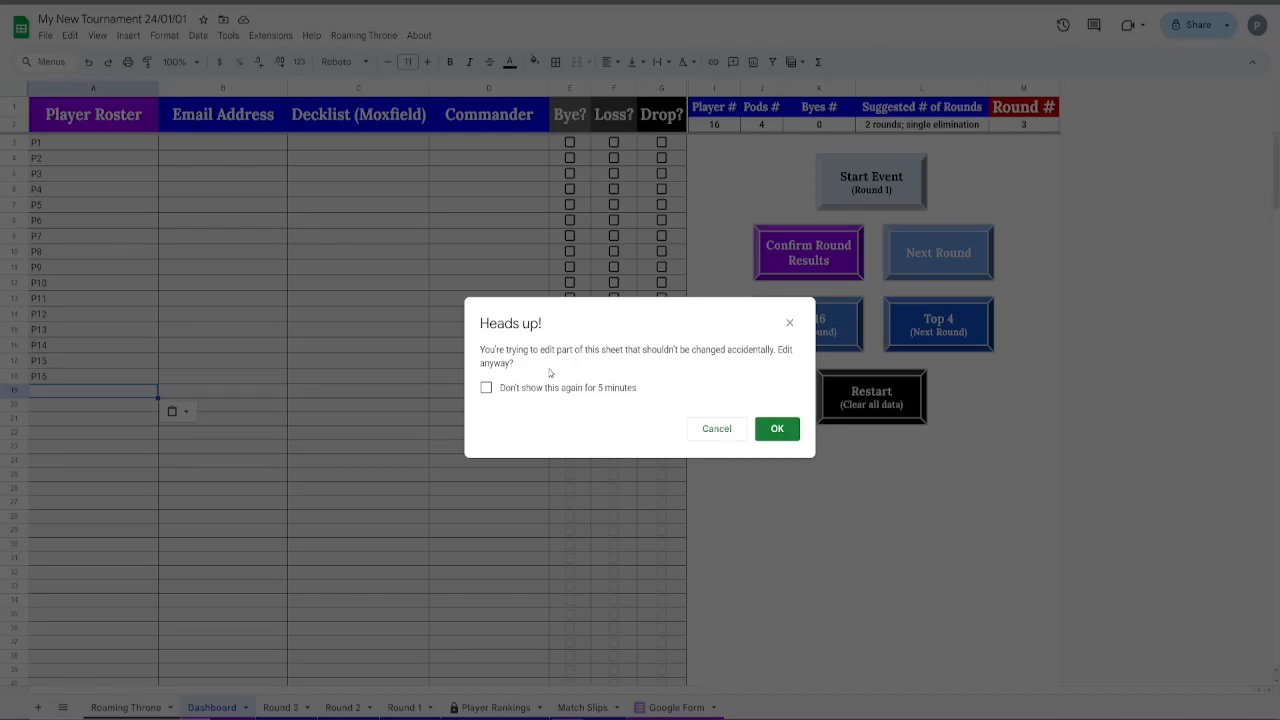
click(775, 429)
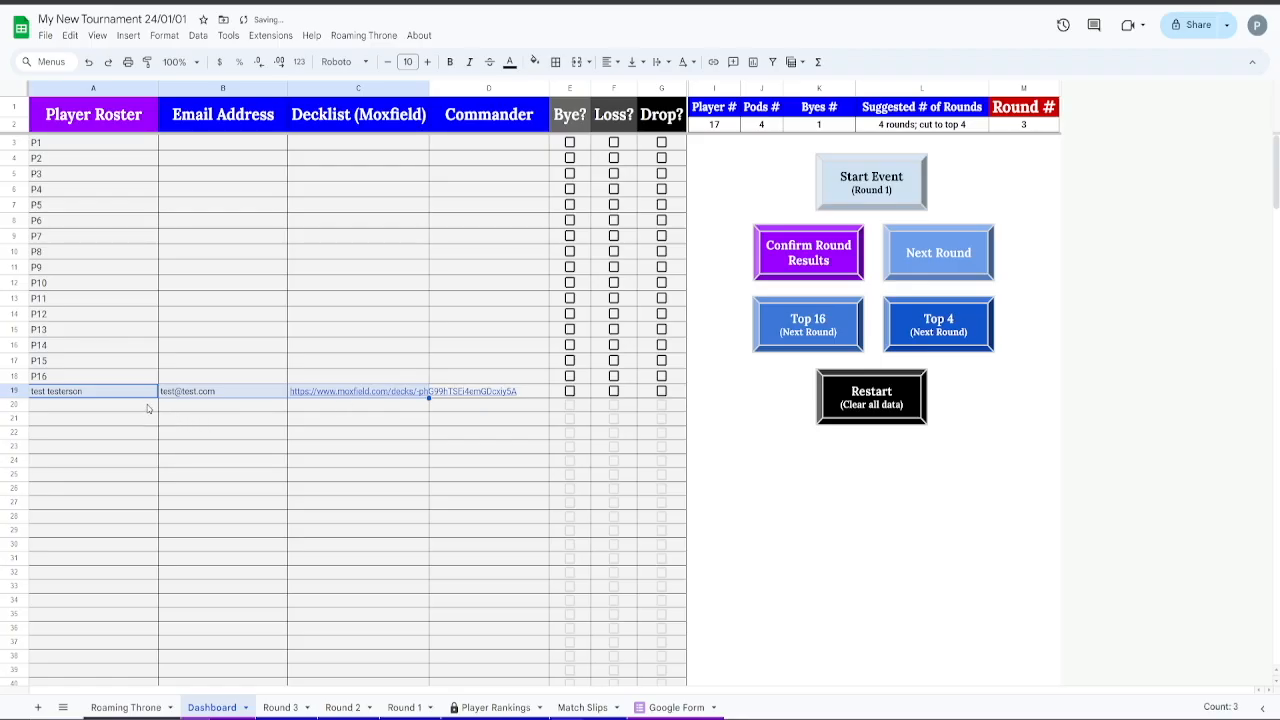
Duplicate the name, e-mail and decklist of row 19 into row 20 of the roster, accepting the protected-range edit
mouse_move(412, 398)
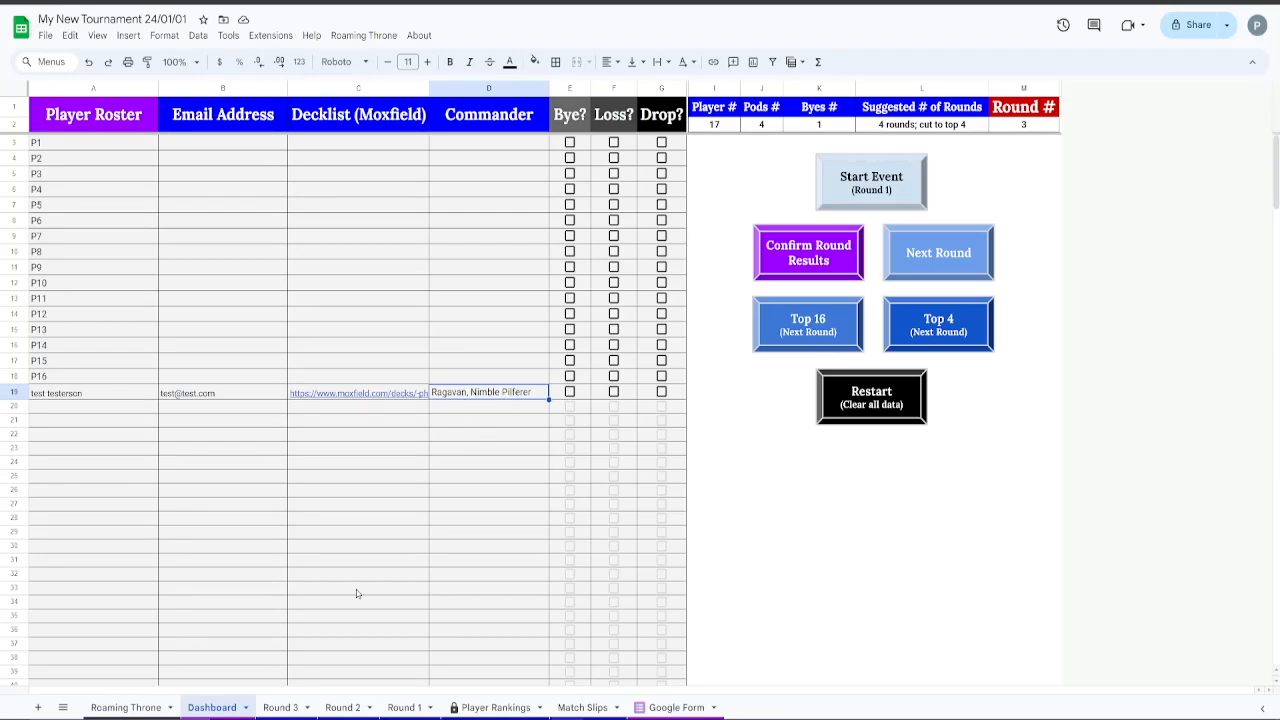
click(101, 393)
shift+click(414, 388)
key(ctrl+c)
click(114, 410)
key(ctrl+v)
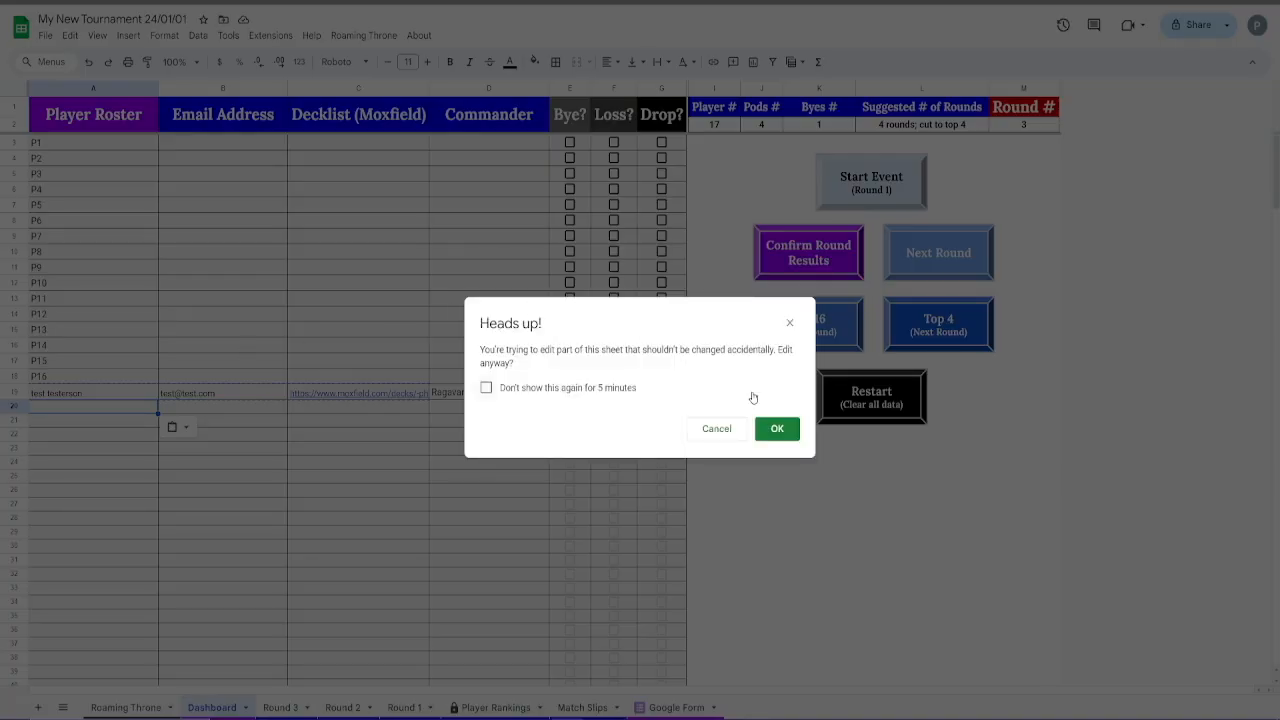
click(777, 428)
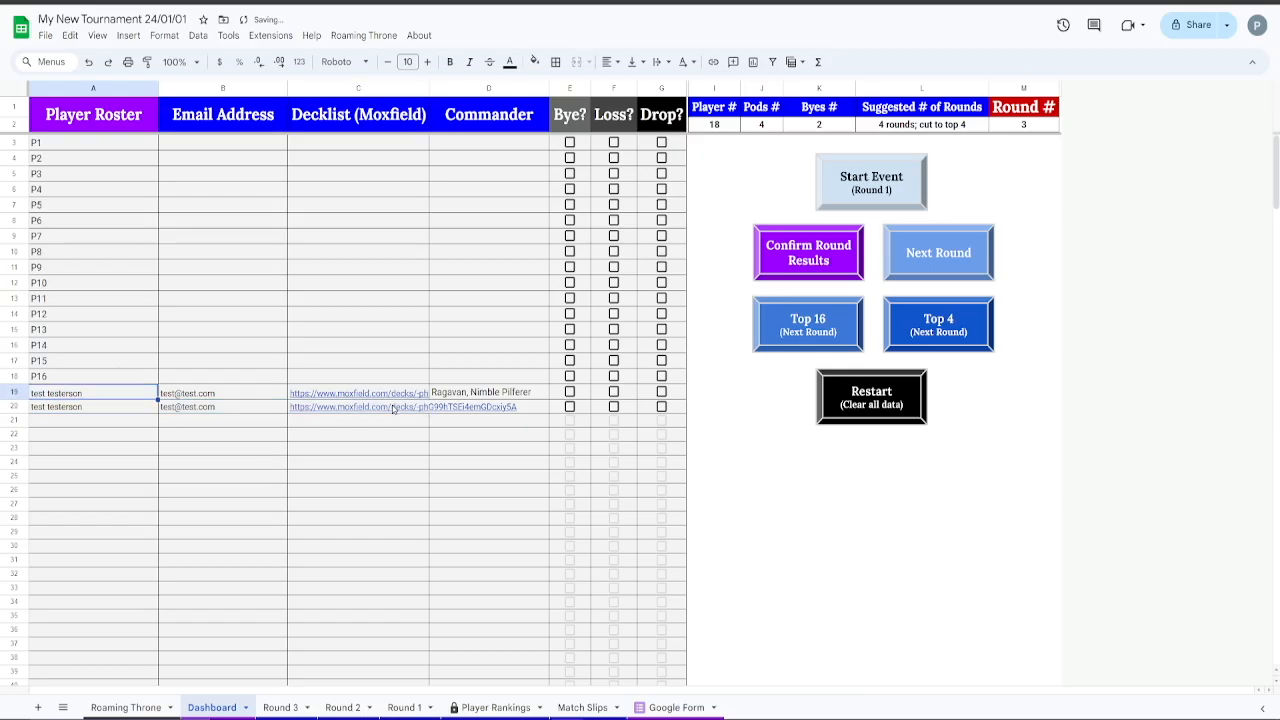
Duplicate the name, e-mail and decklist of roster rows 19 and 20 into rows 21 and 22, accepting the protected-range edit
shift+click(427, 407)
key(ctrl+c)
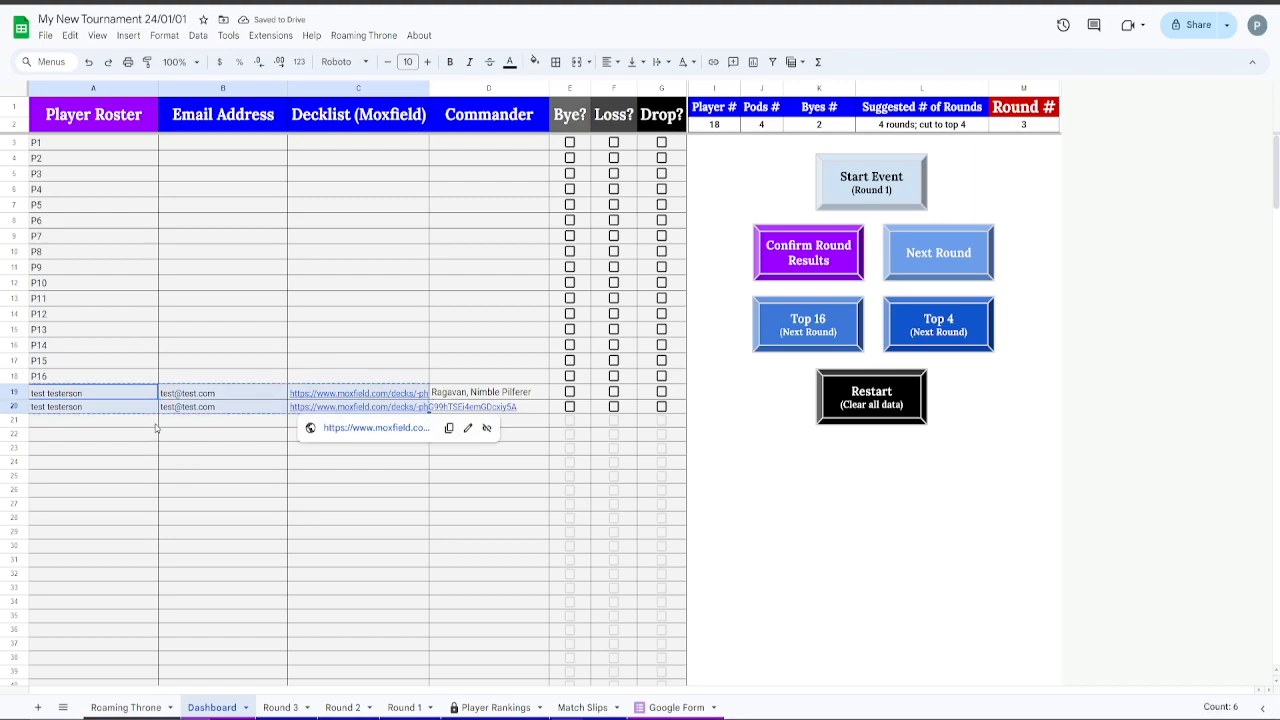
click(124, 425)
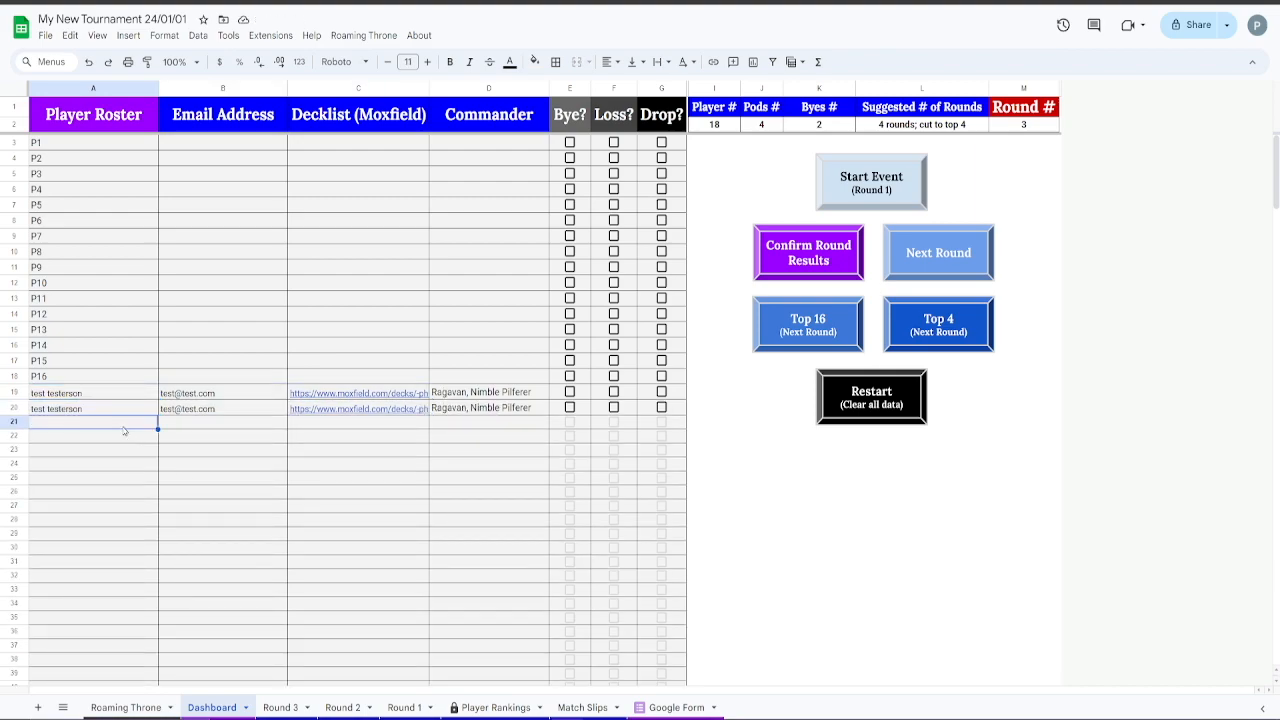
key(ctrl+v)
click(777, 429)
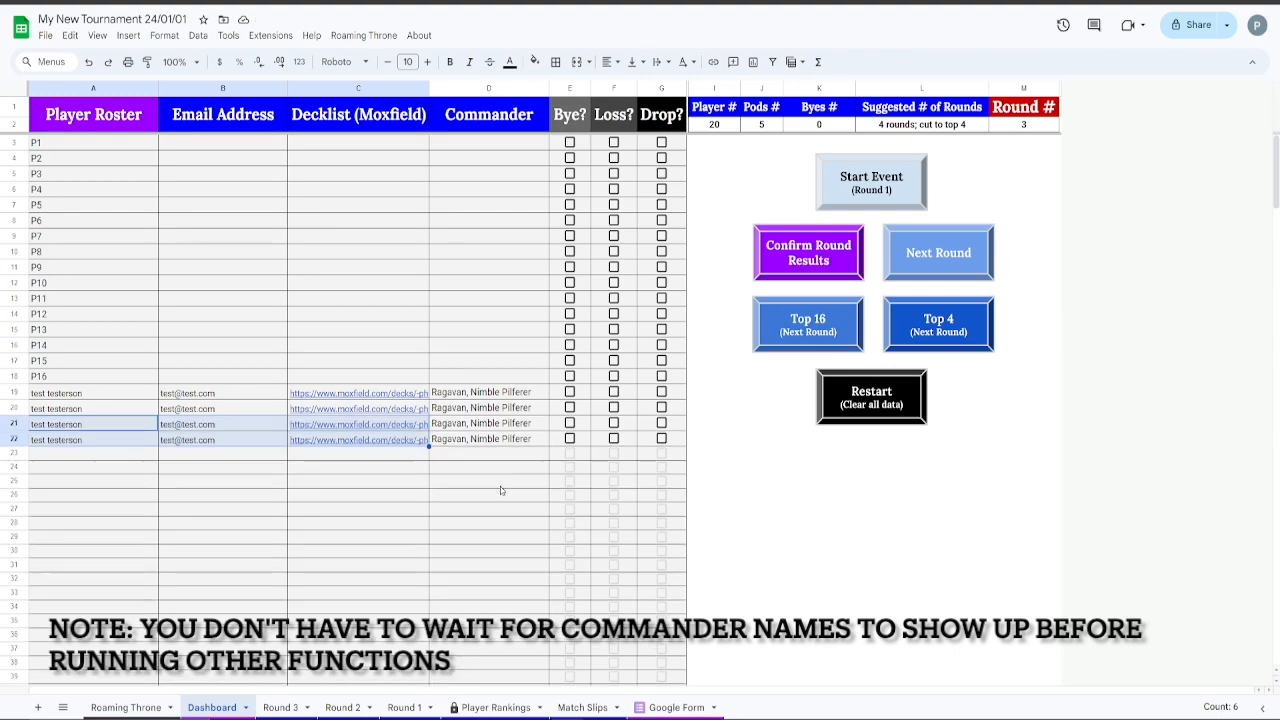
click(505, 440)
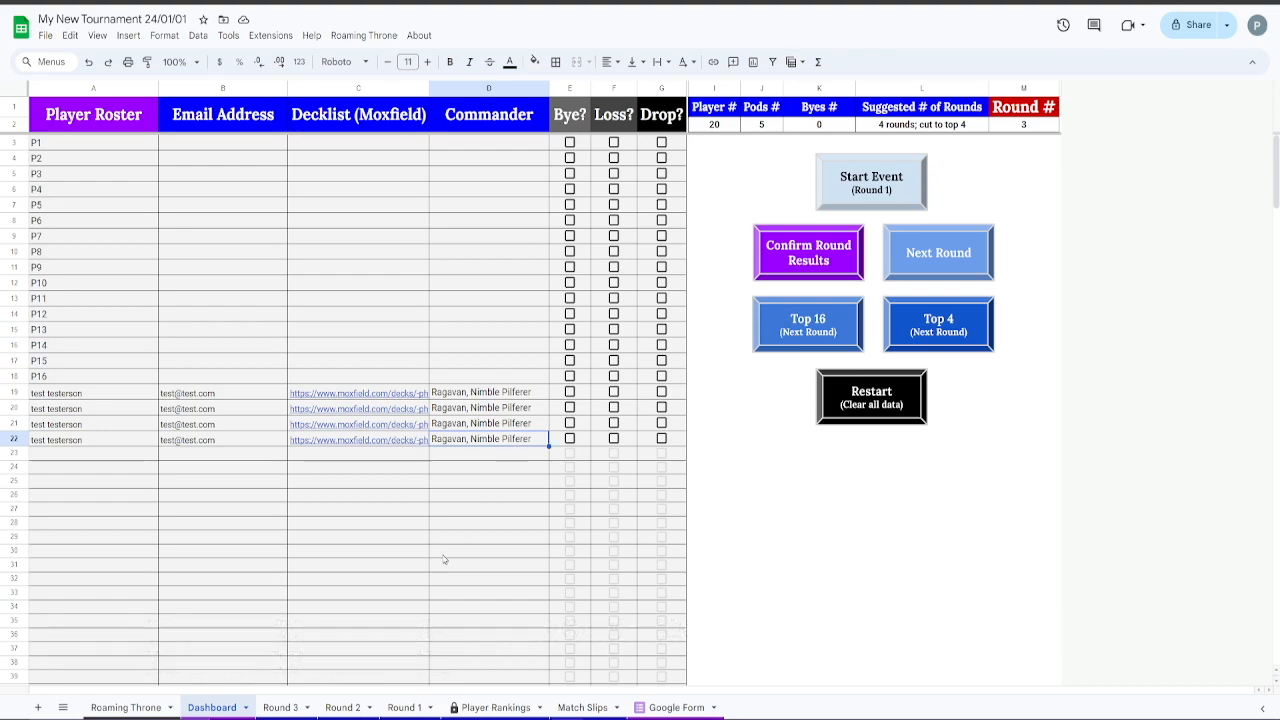
click(358, 298)
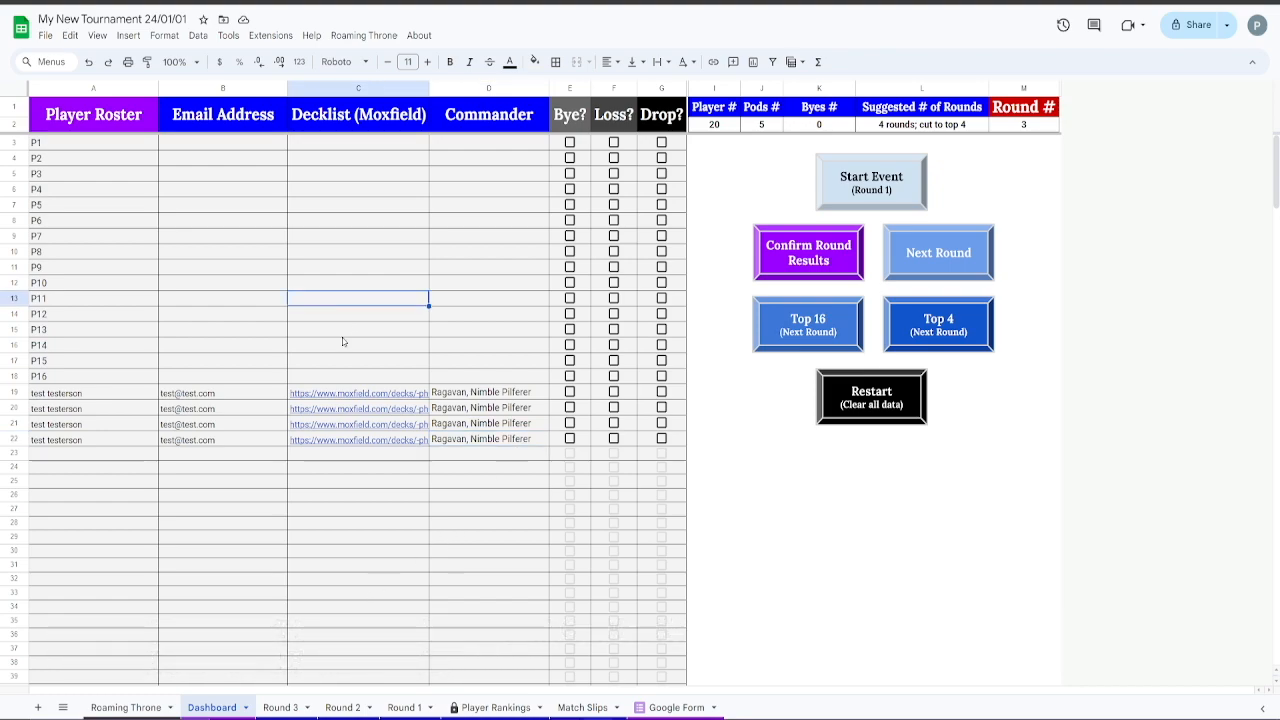
Clear the four test player entries from A19:D22 of the Dashboard roster, accepting the protected-range edit
click(95, 398)
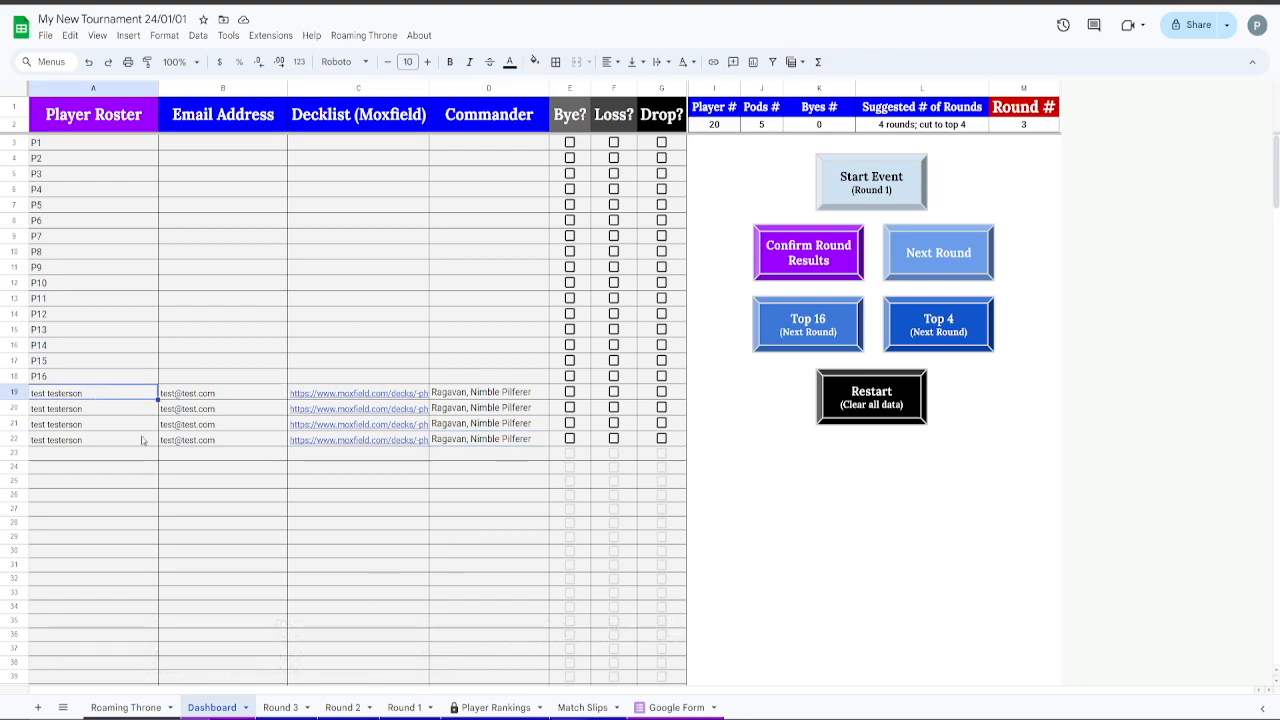
shift+click(535, 444)
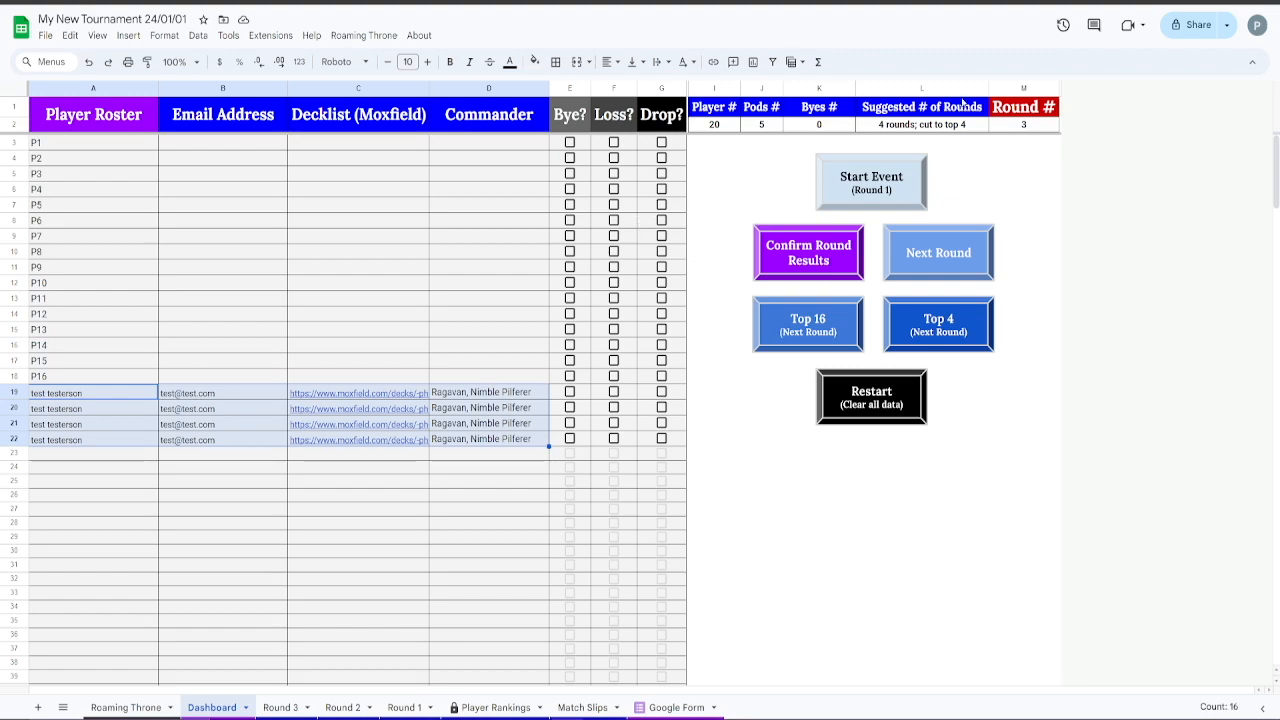
key(Delete)
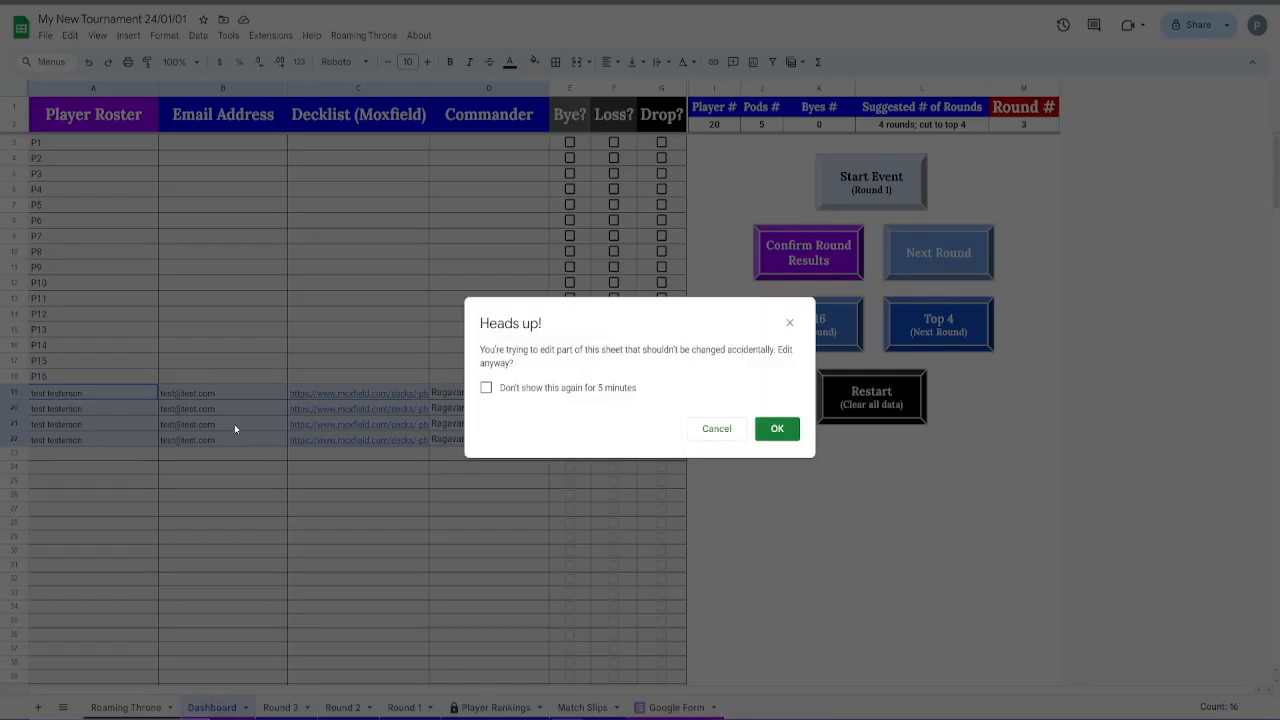
click(774, 429)
click(100, 314)
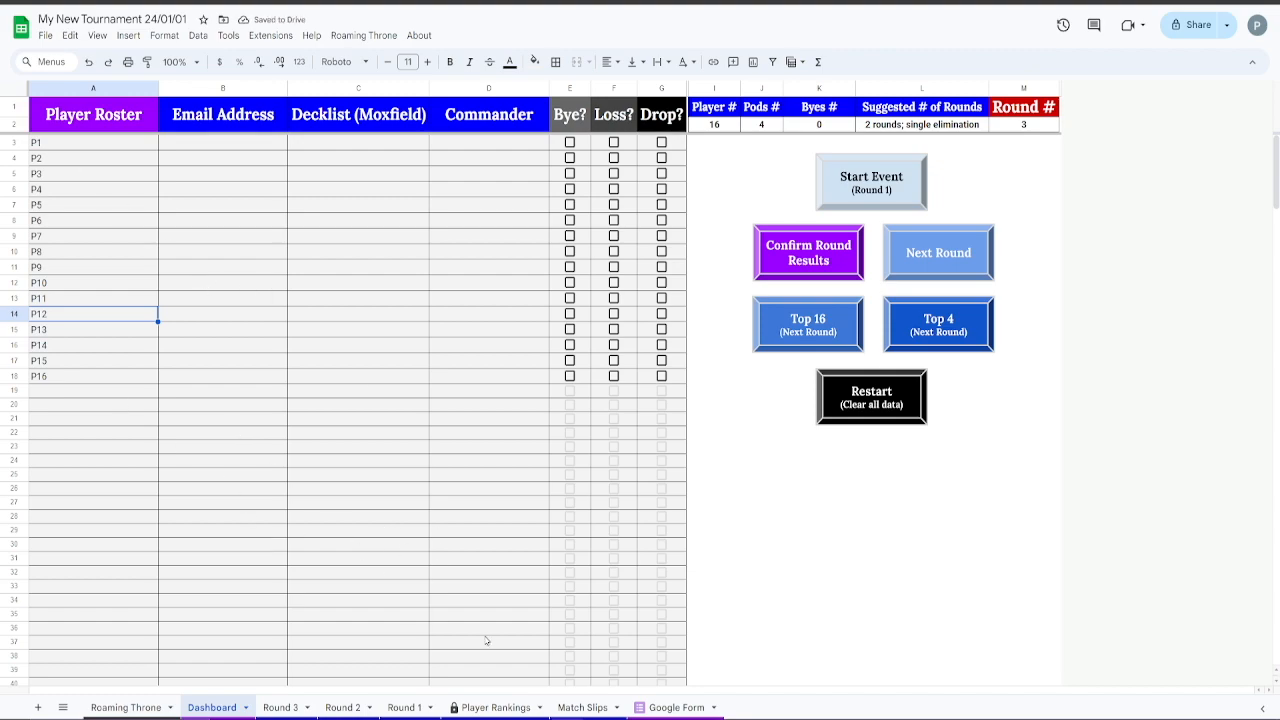
Create a single elimination round with the Top 4 ranking players and compare its pod with the Player Rankings sheet
click(497, 707)
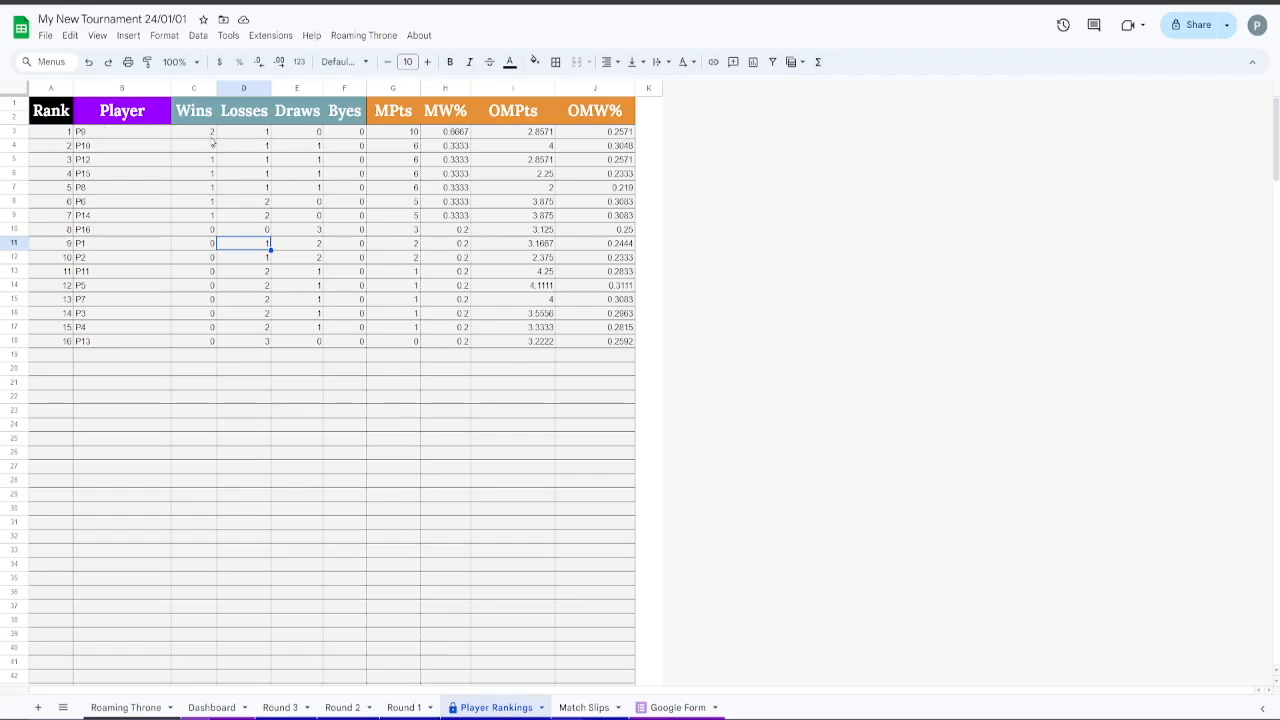
click(212, 706)
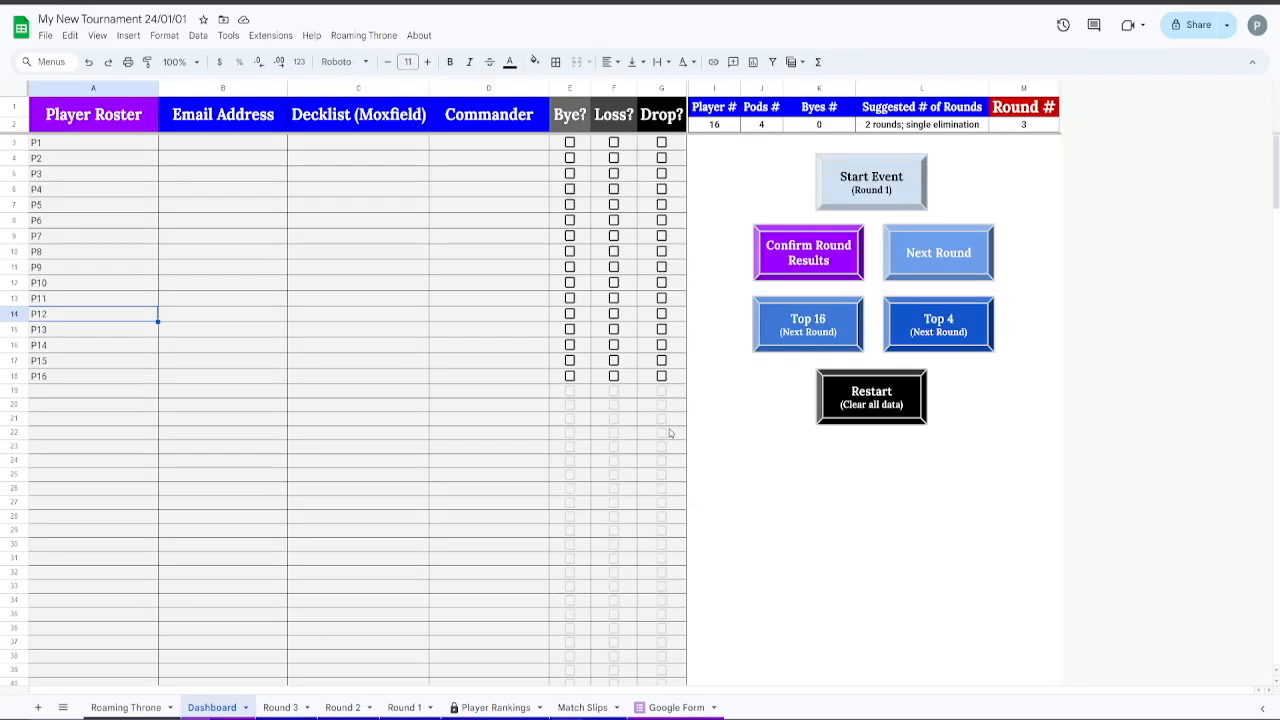
click(963, 333)
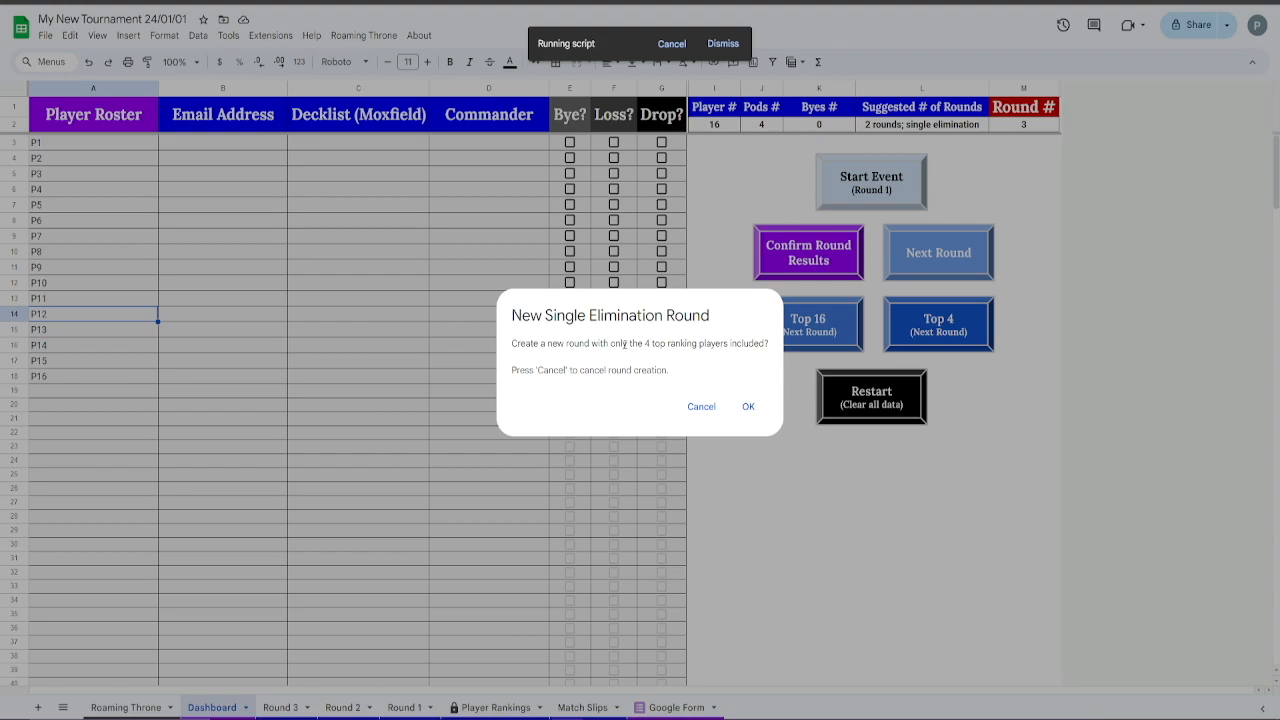
click(748, 406)
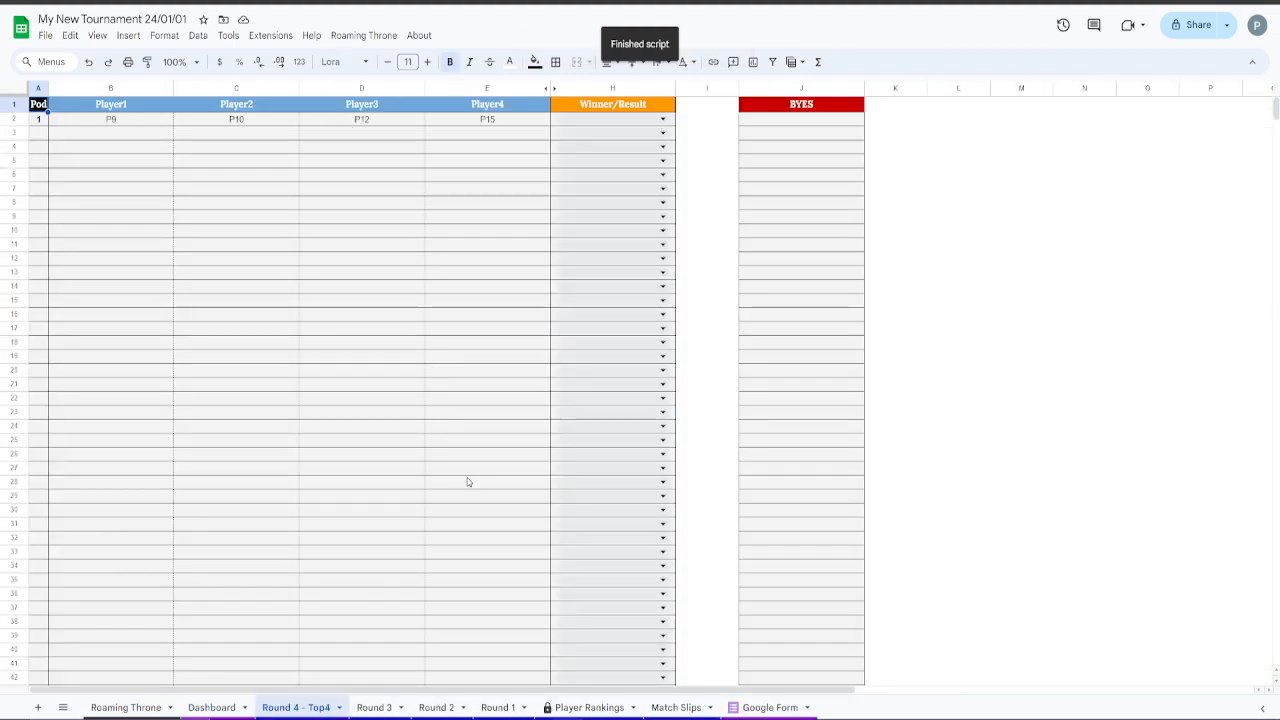
click(589, 707)
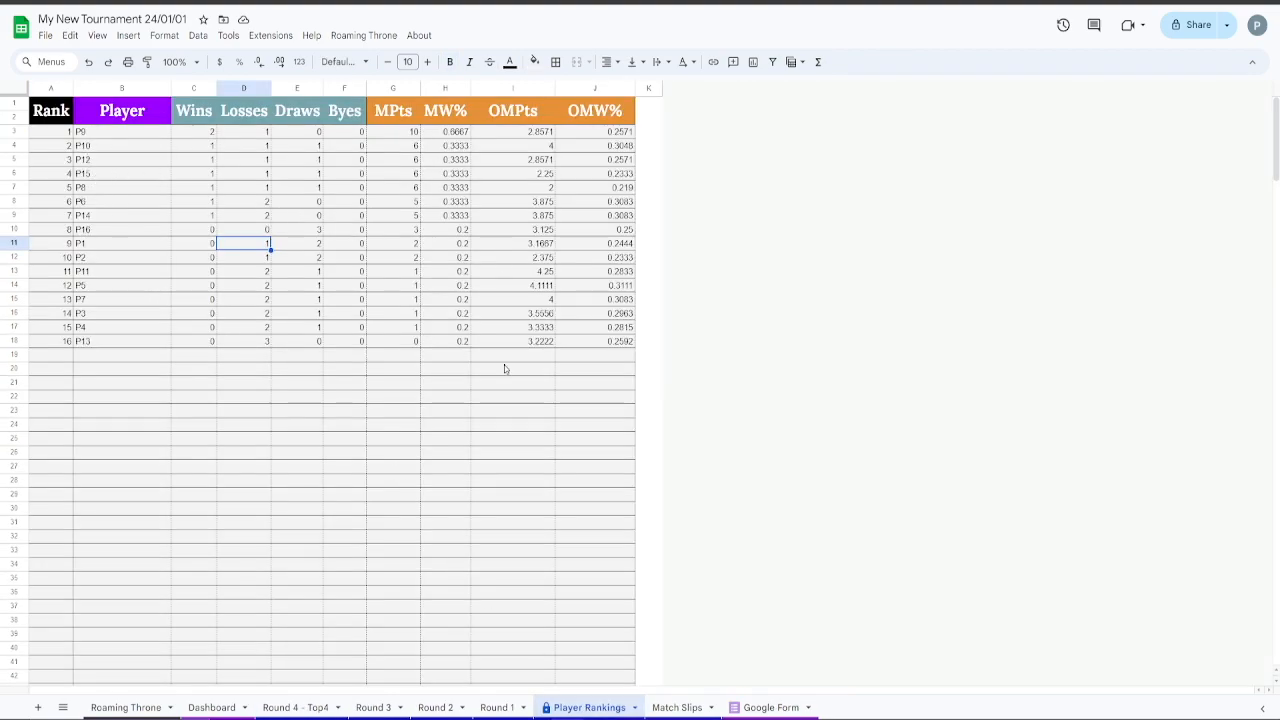
click(318, 707)
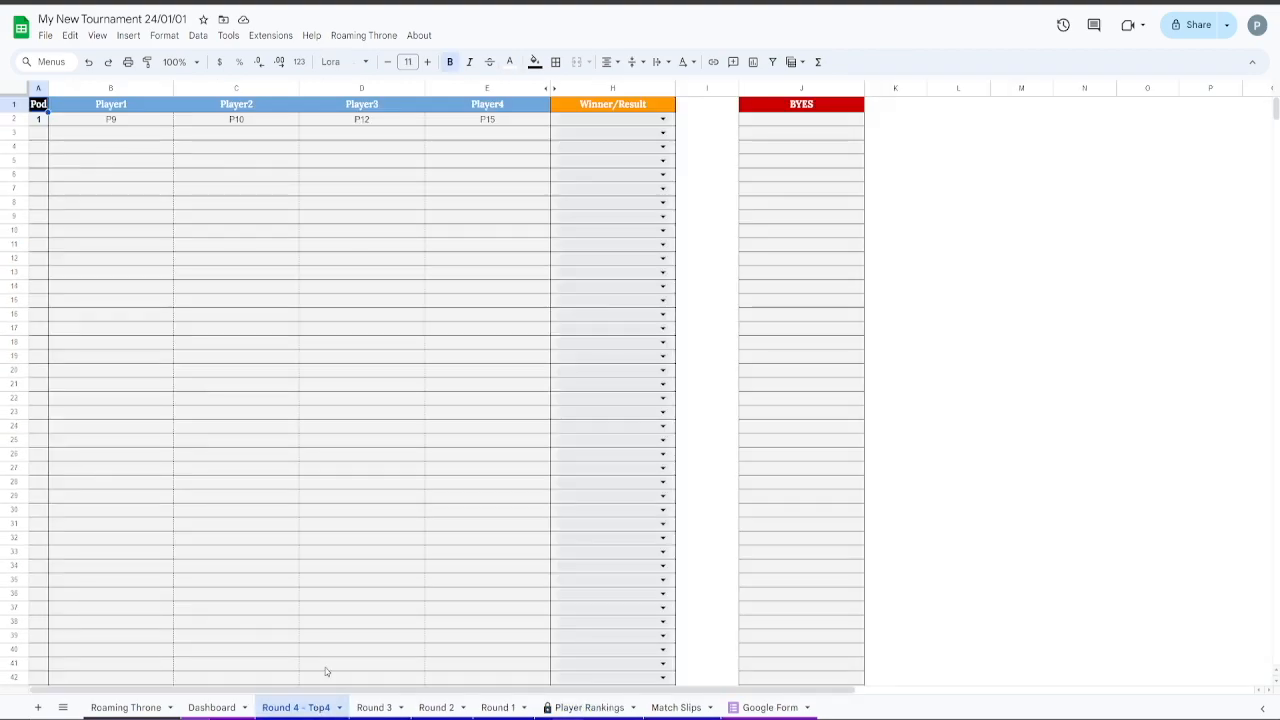
Record pod 1 of Round 4 - Top4 as a Draw and try to confirm the round results
click(660, 117)
click(606, 223)
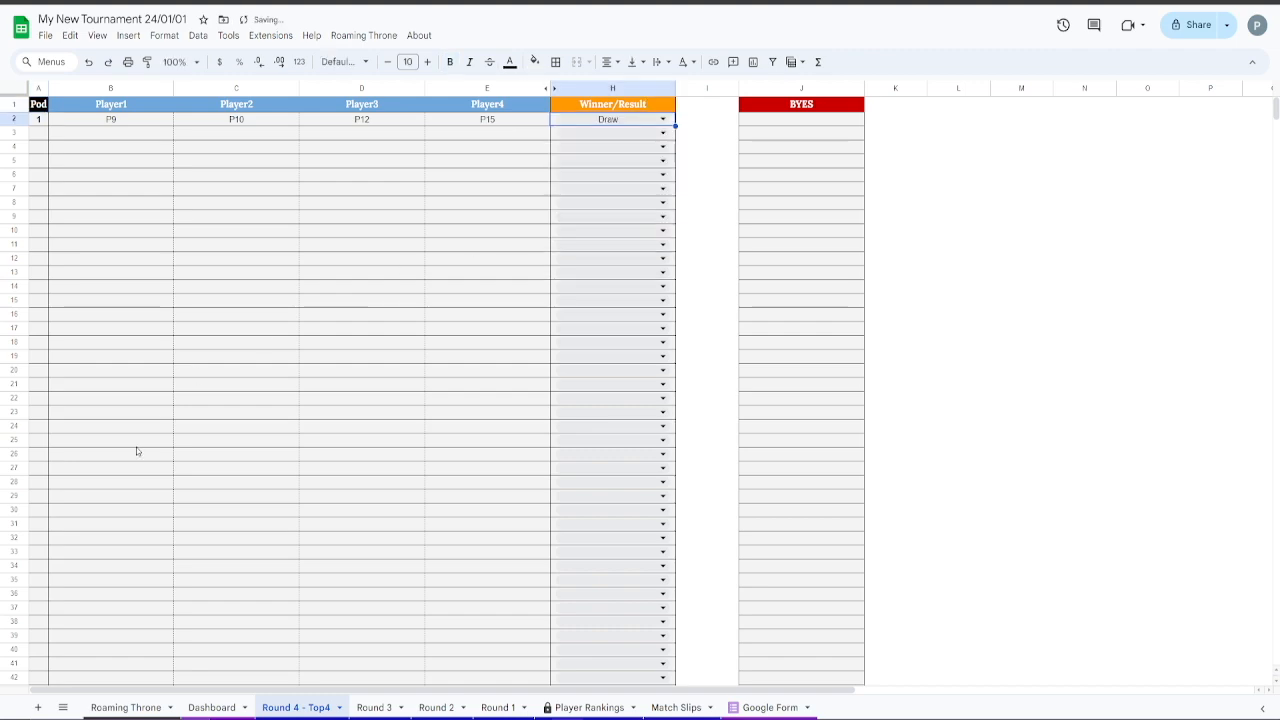
click(212, 707)
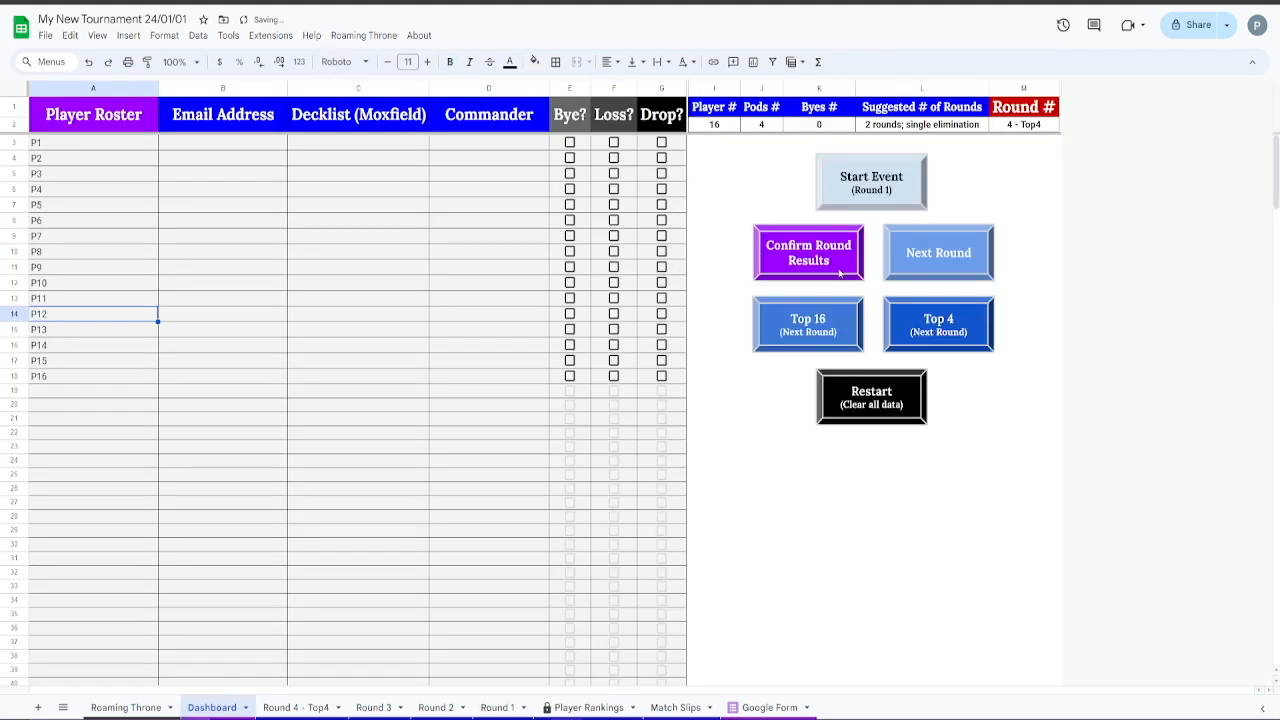
click(835, 260)
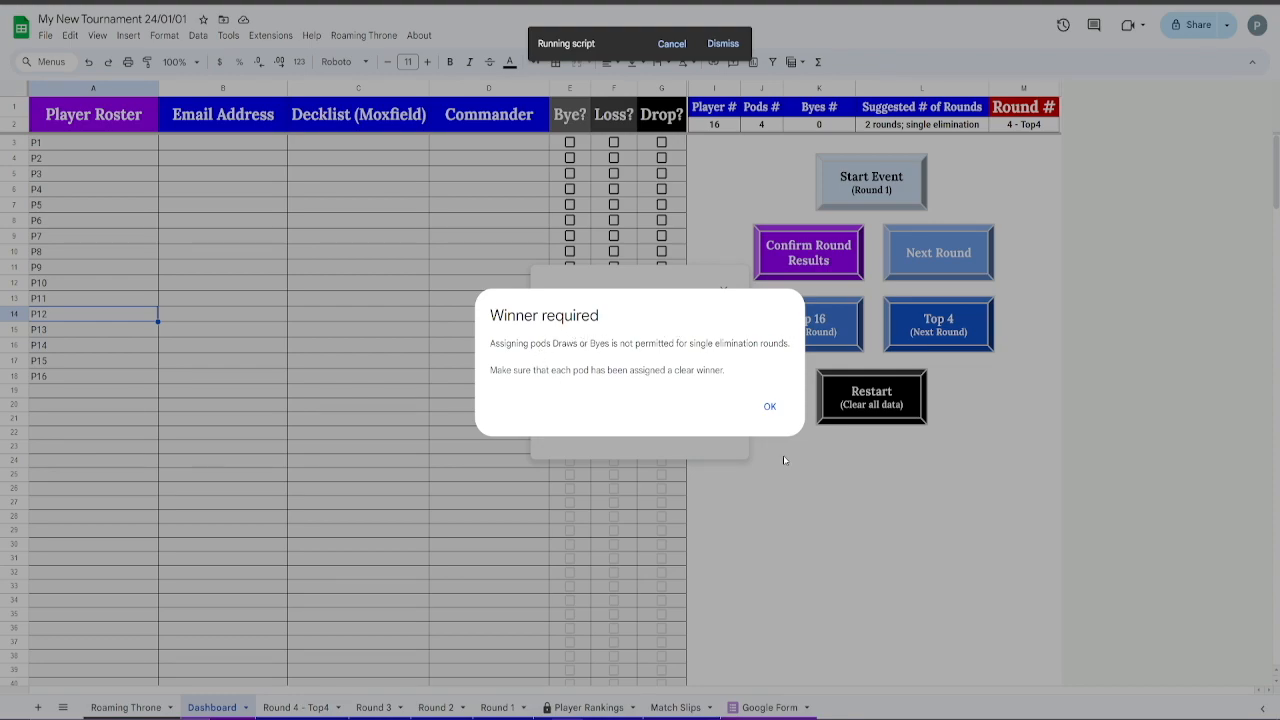
click(769, 406)
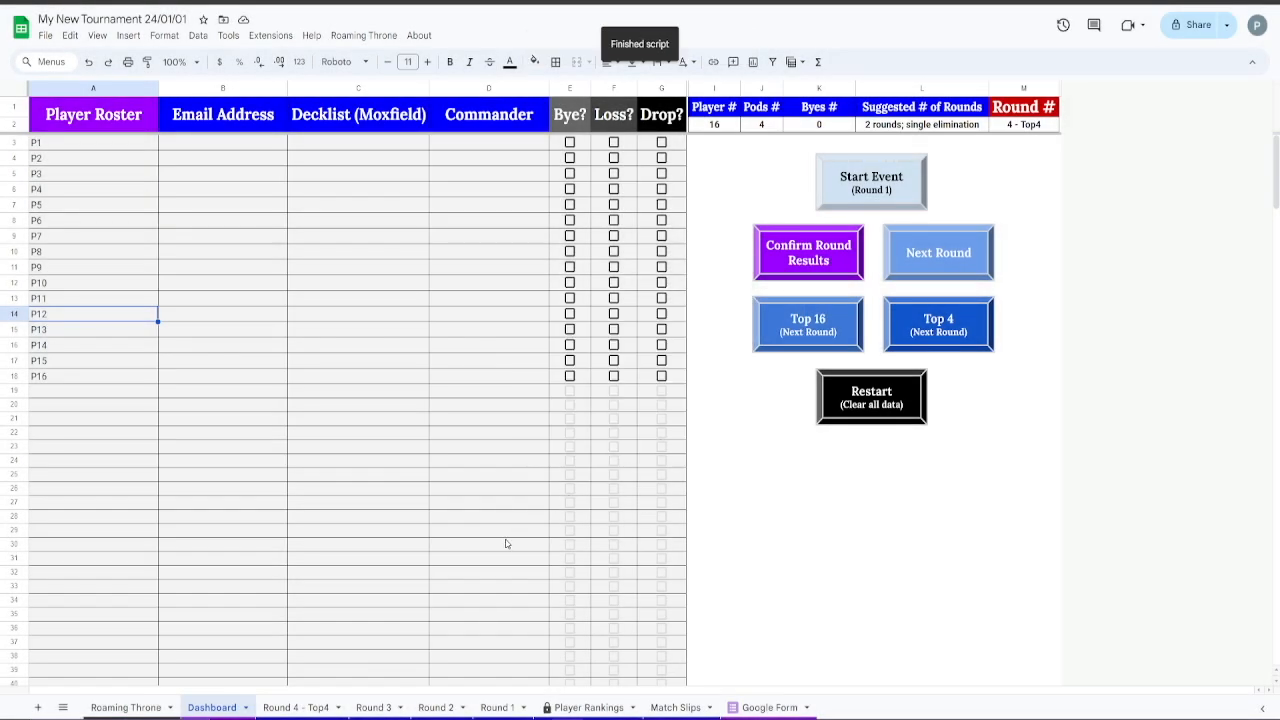
Set the winner of pod 1 in the Round 4 - Top4 sheet to P12
click(295, 707)
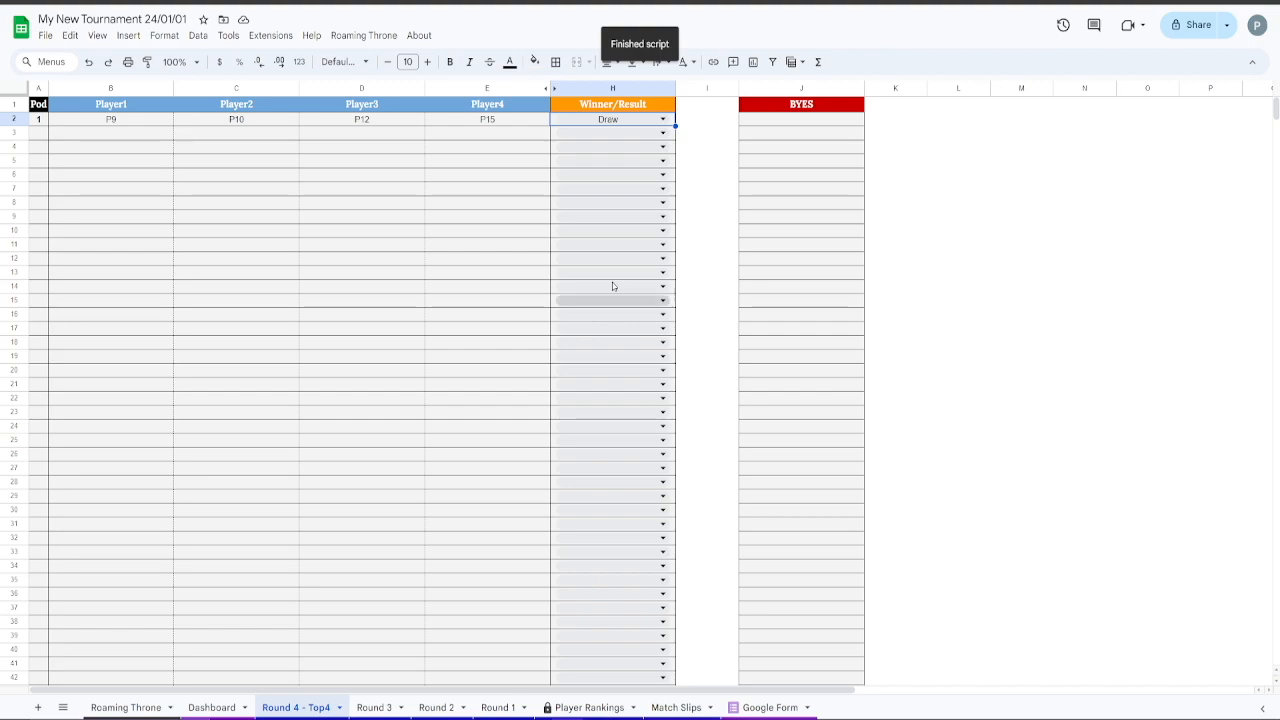
click(670, 120)
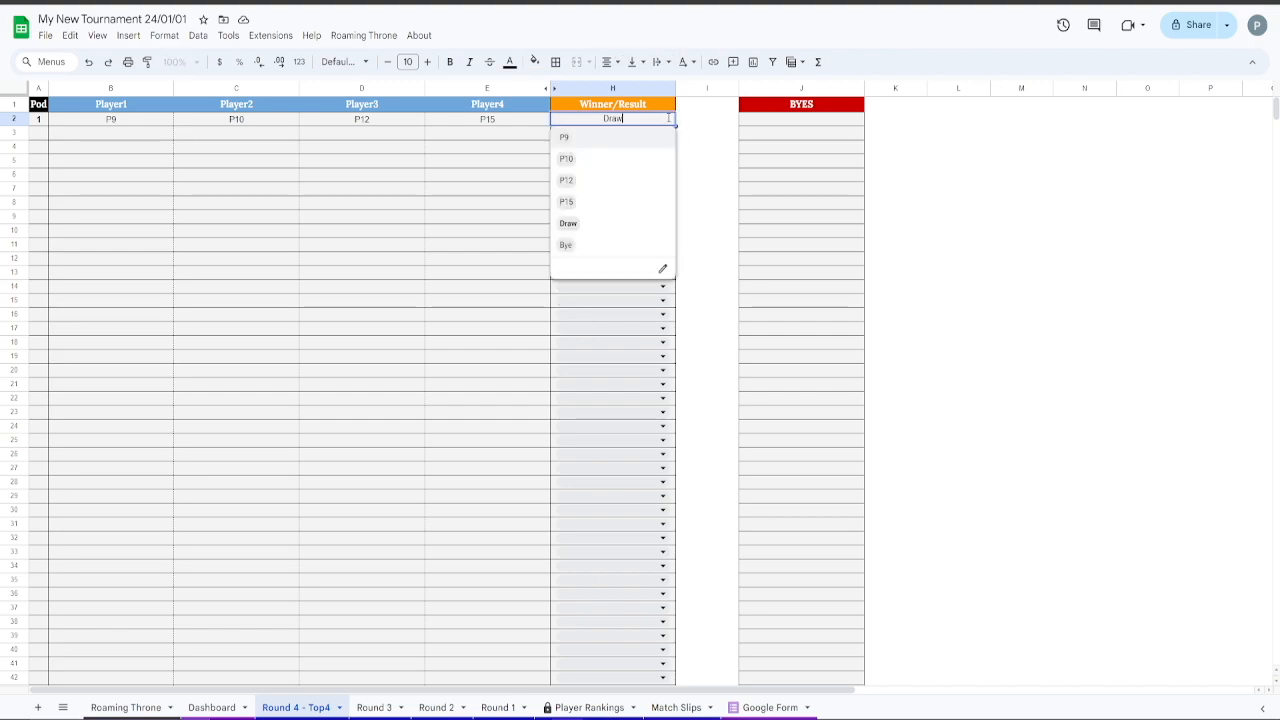
click(598, 183)
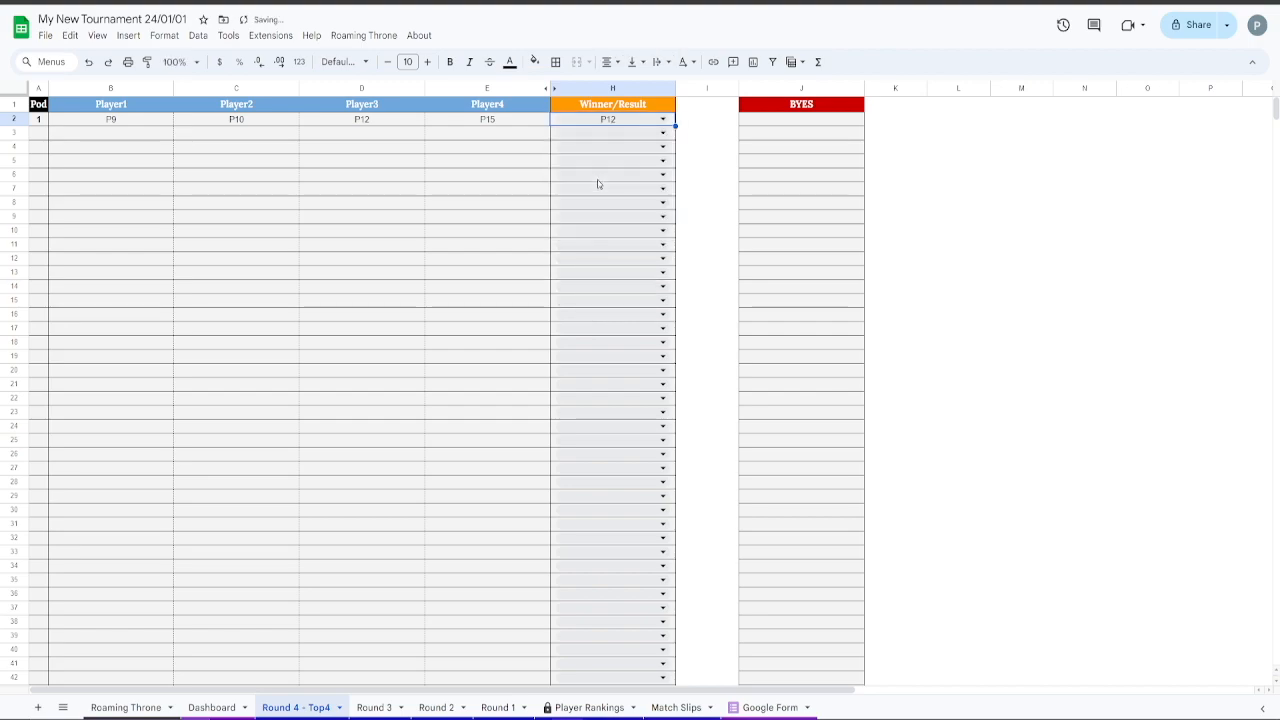
Confirm the Top 4 round results from the Dashboard, overwriting the round's existing data, and check the first place in Player Rankings
click(213, 706)
click(804, 245)
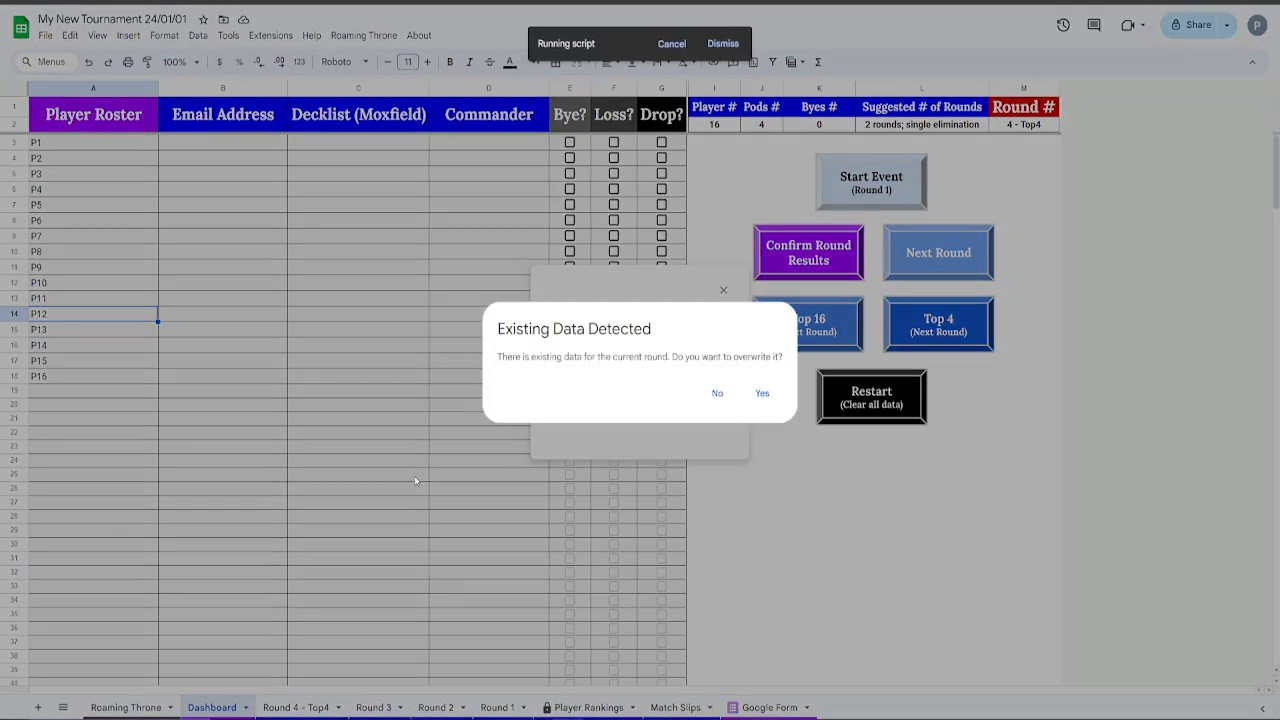
click(762, 393)
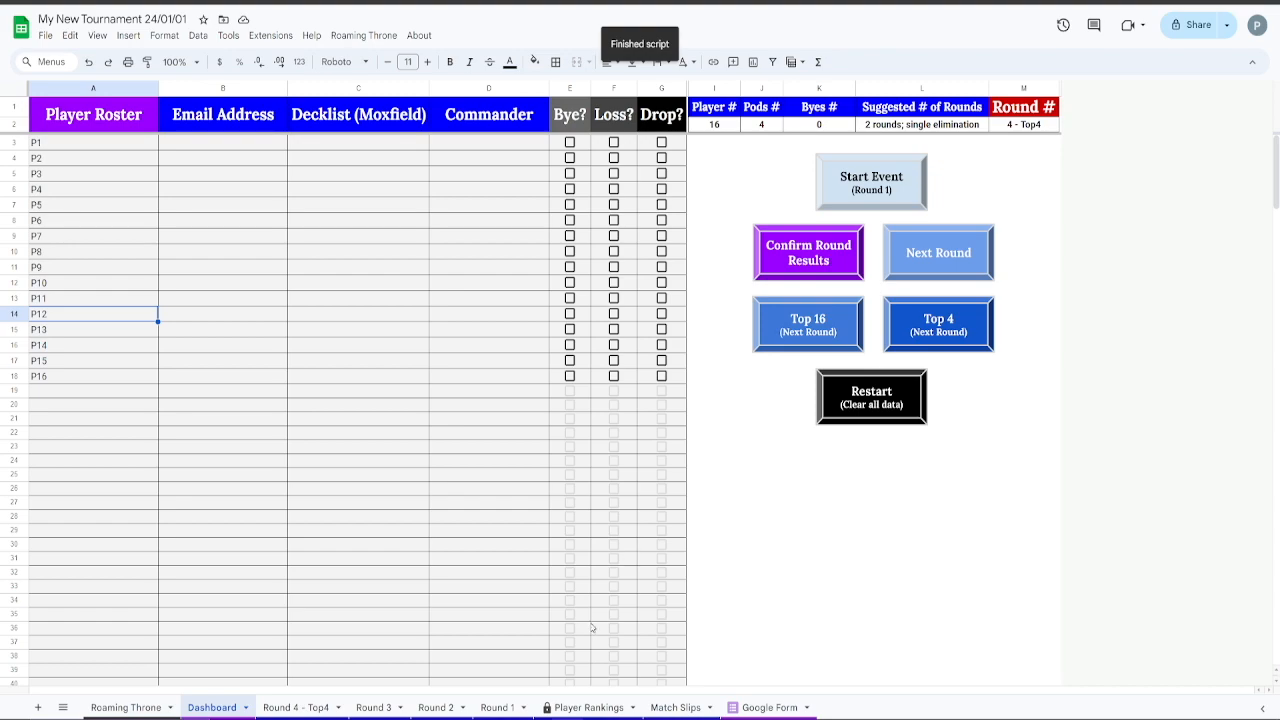
click(595, 706)
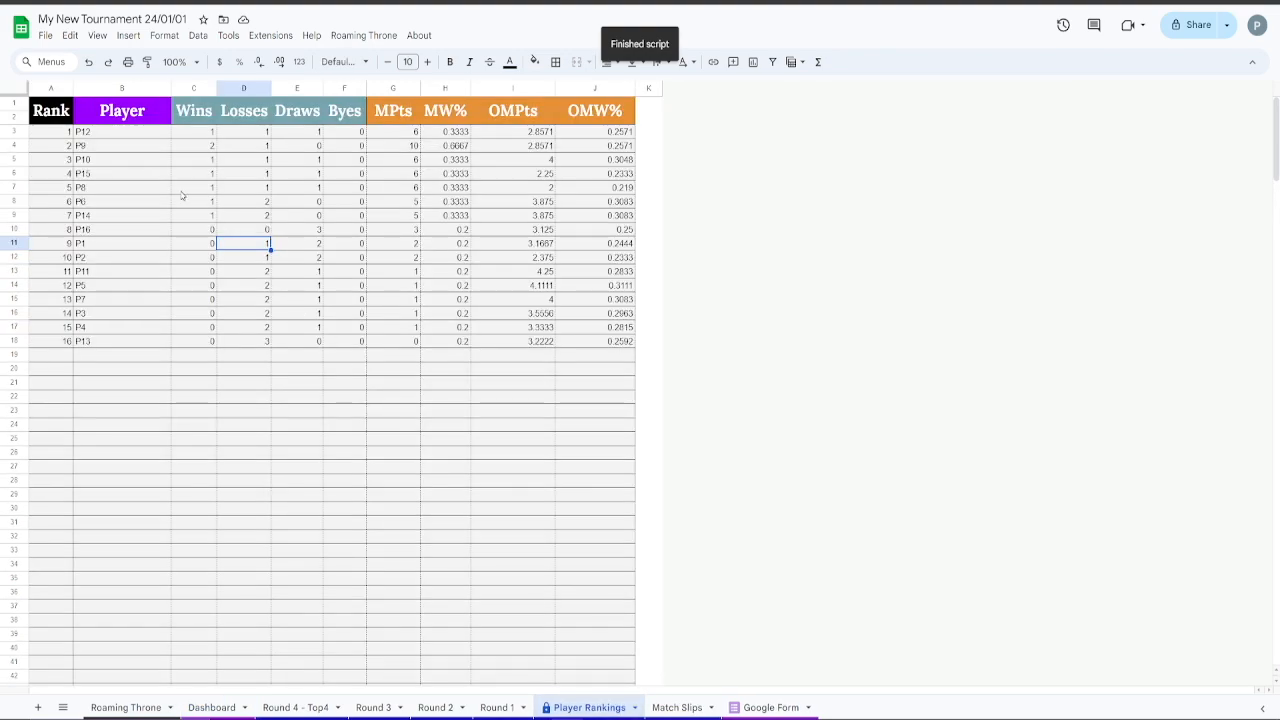
click(131, 136)
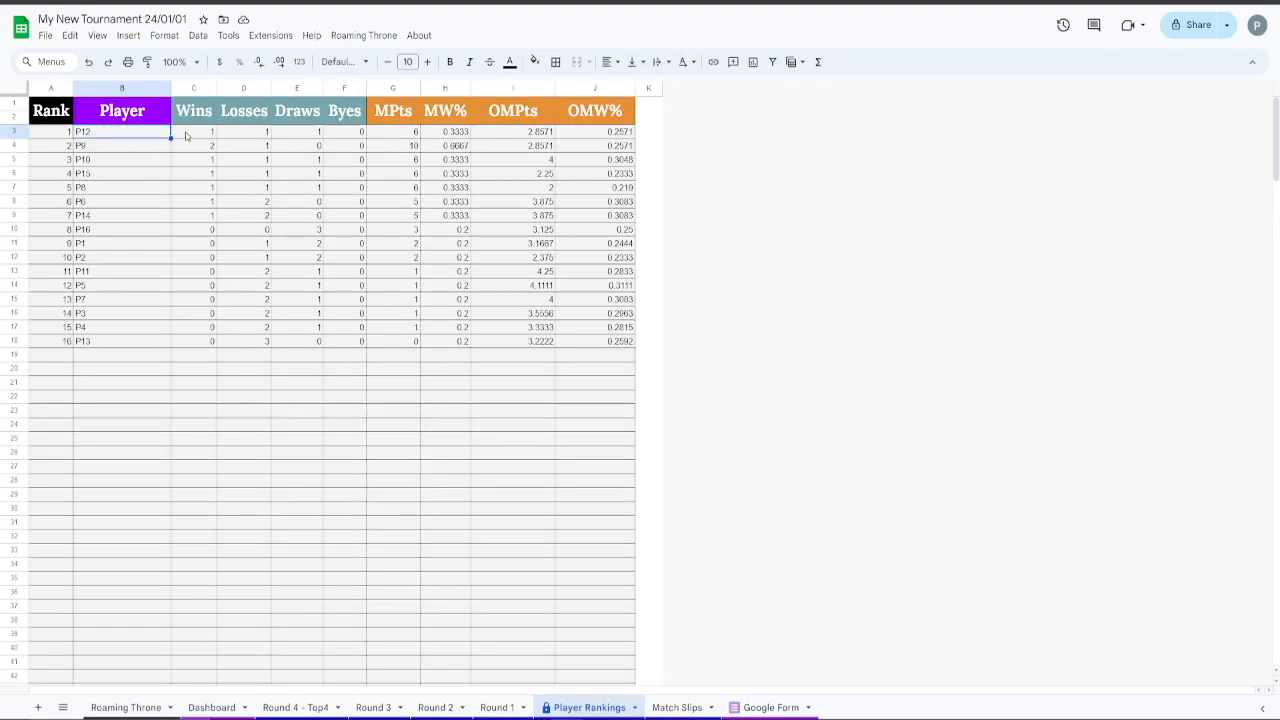
Toggle the Tournament Parameters sheet to visible with the Roaming Throne tools and open the Parameters sheet
click(222, 706)
click(364, 36)
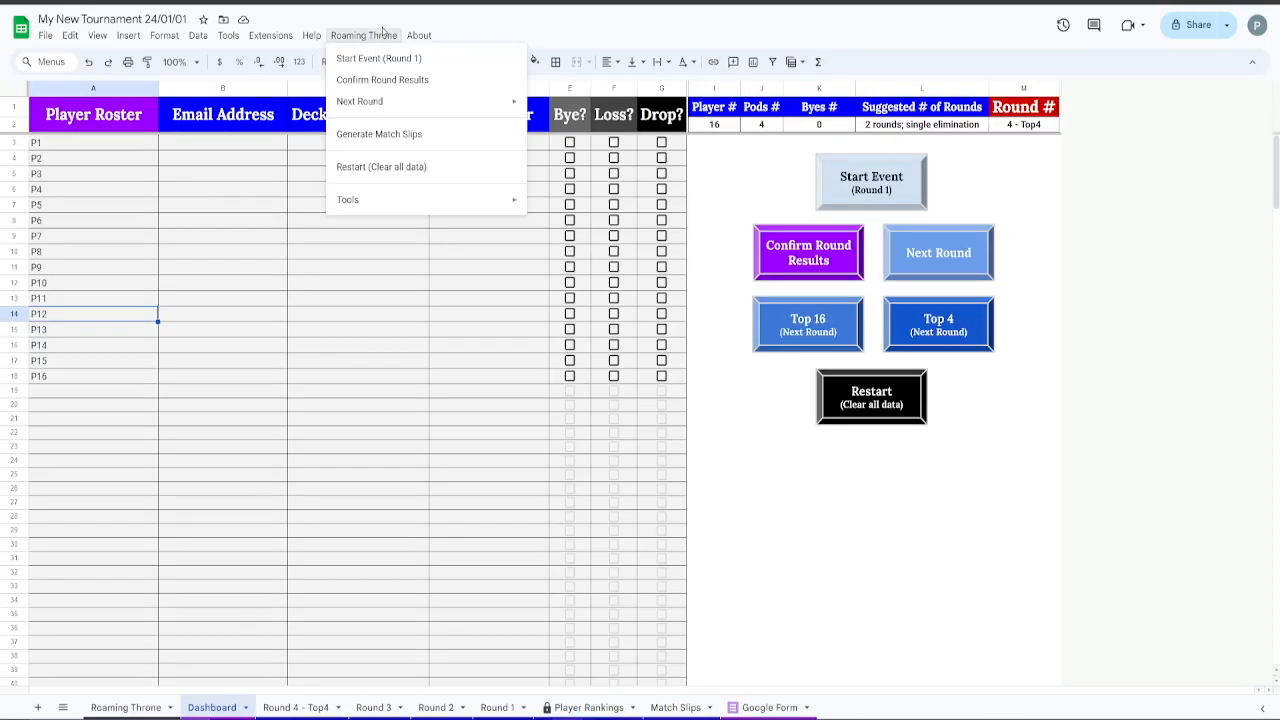
mouse_move(398, 202)
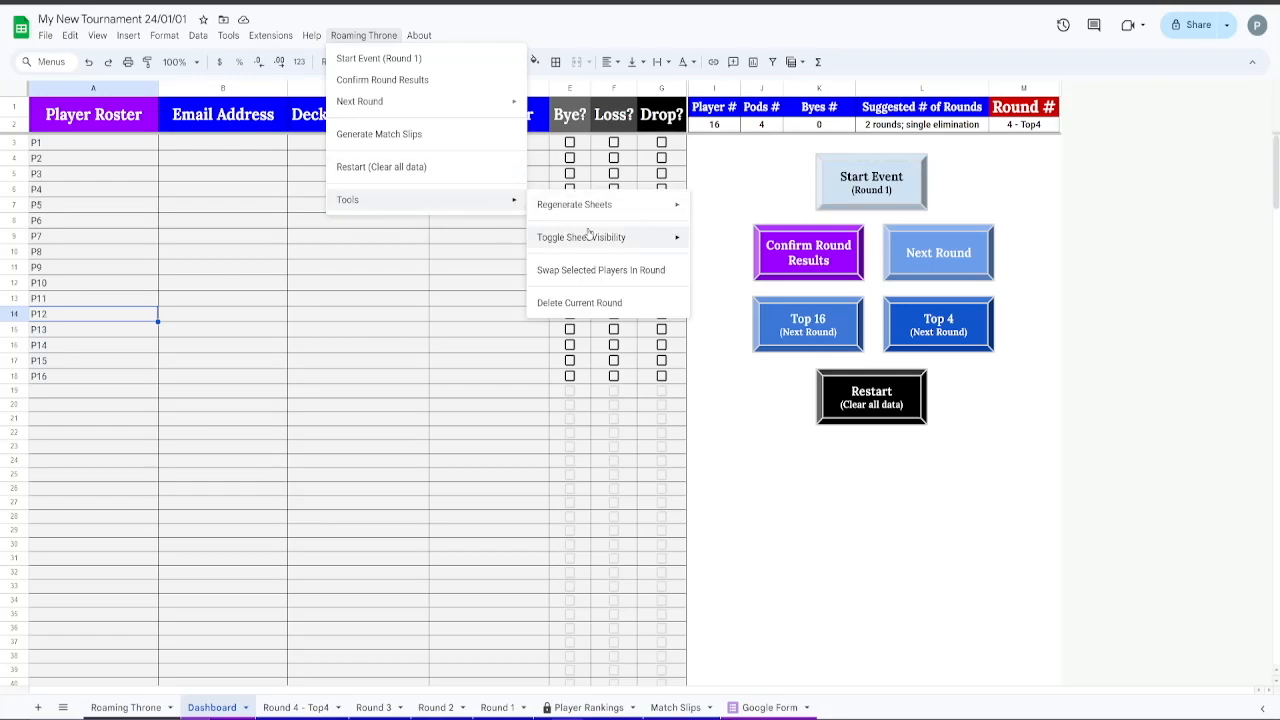
mouse_move(598, 238)
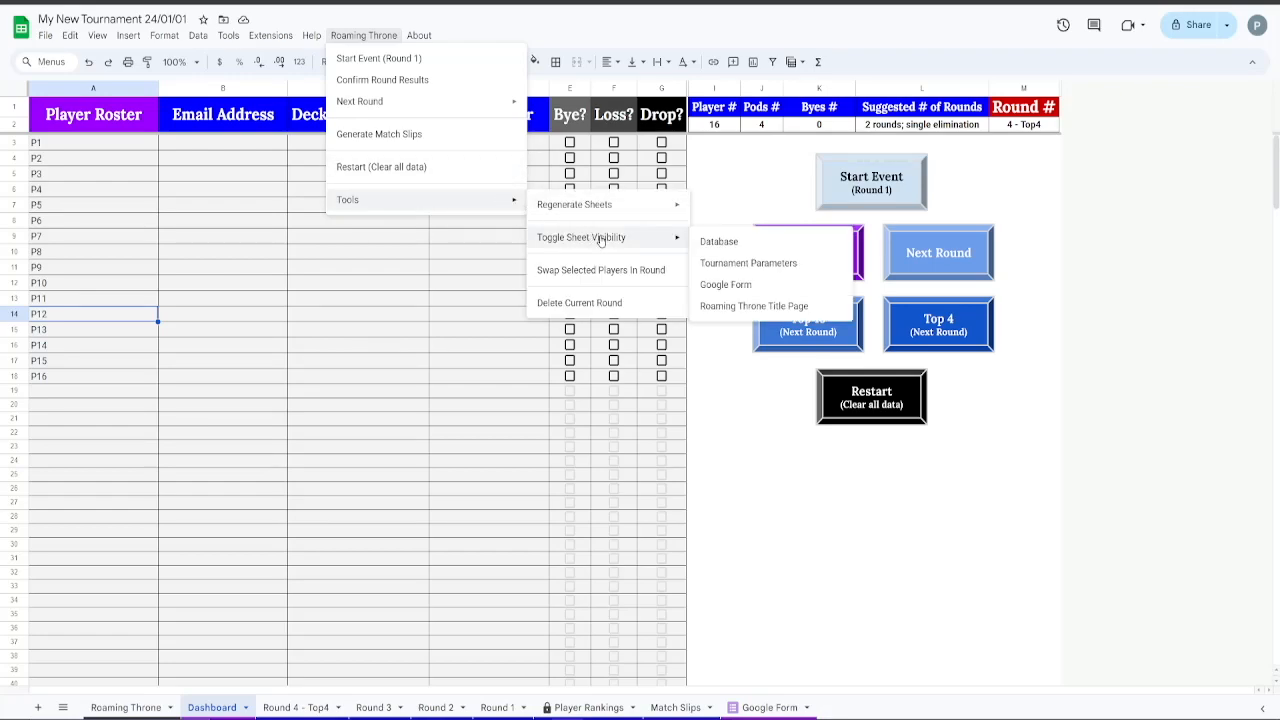
click(766, 266)
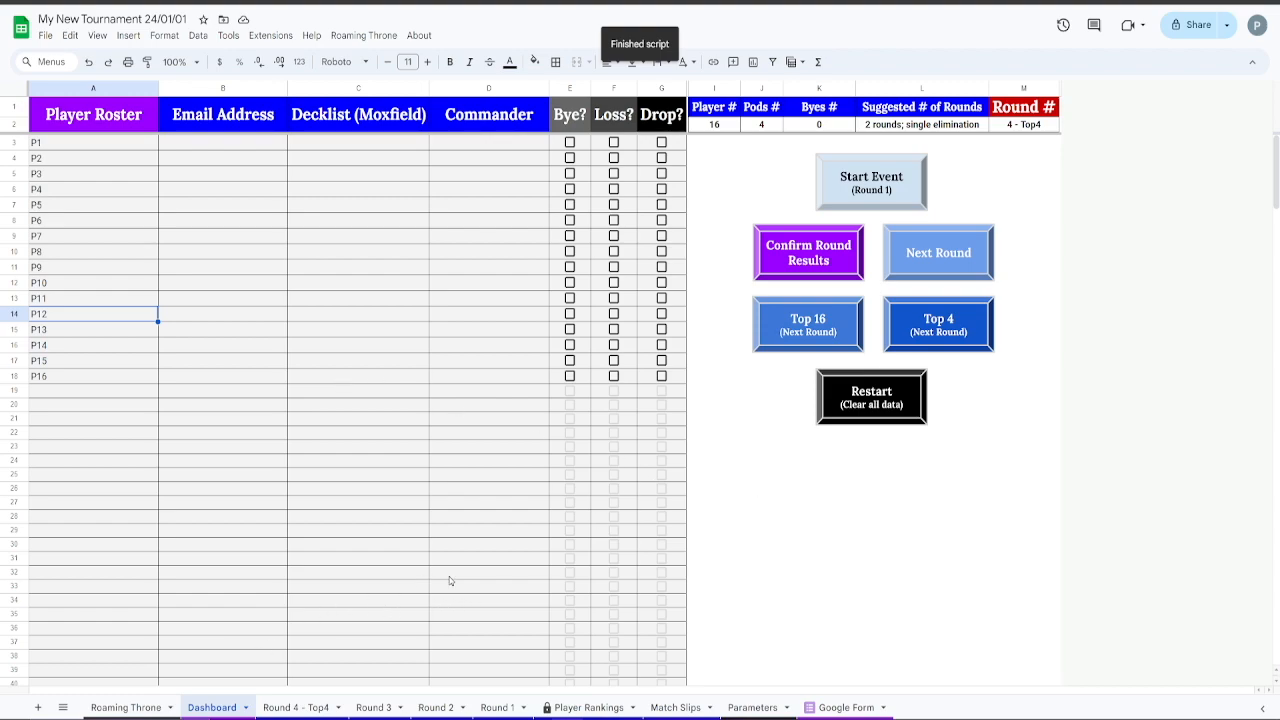
click(752, 707)
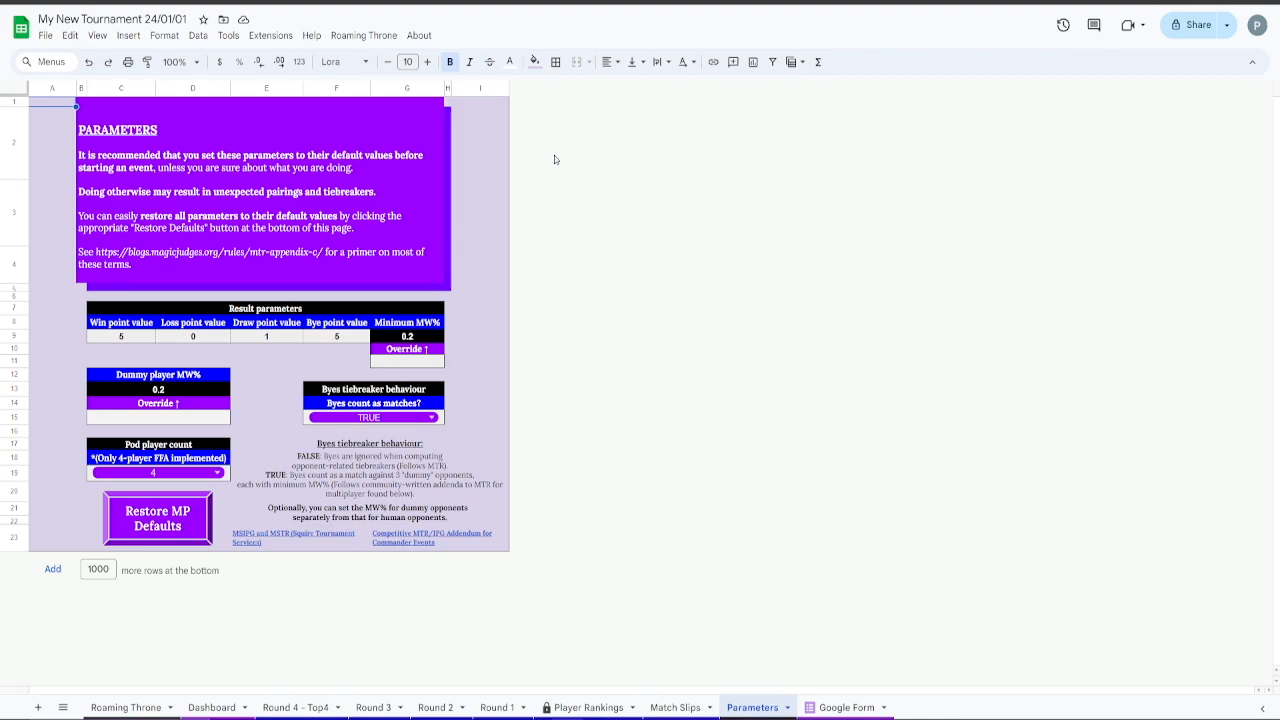
Examine the result parameters: the Minimum MW% override and the win, loss, draw and bye point values
click(407, 361)
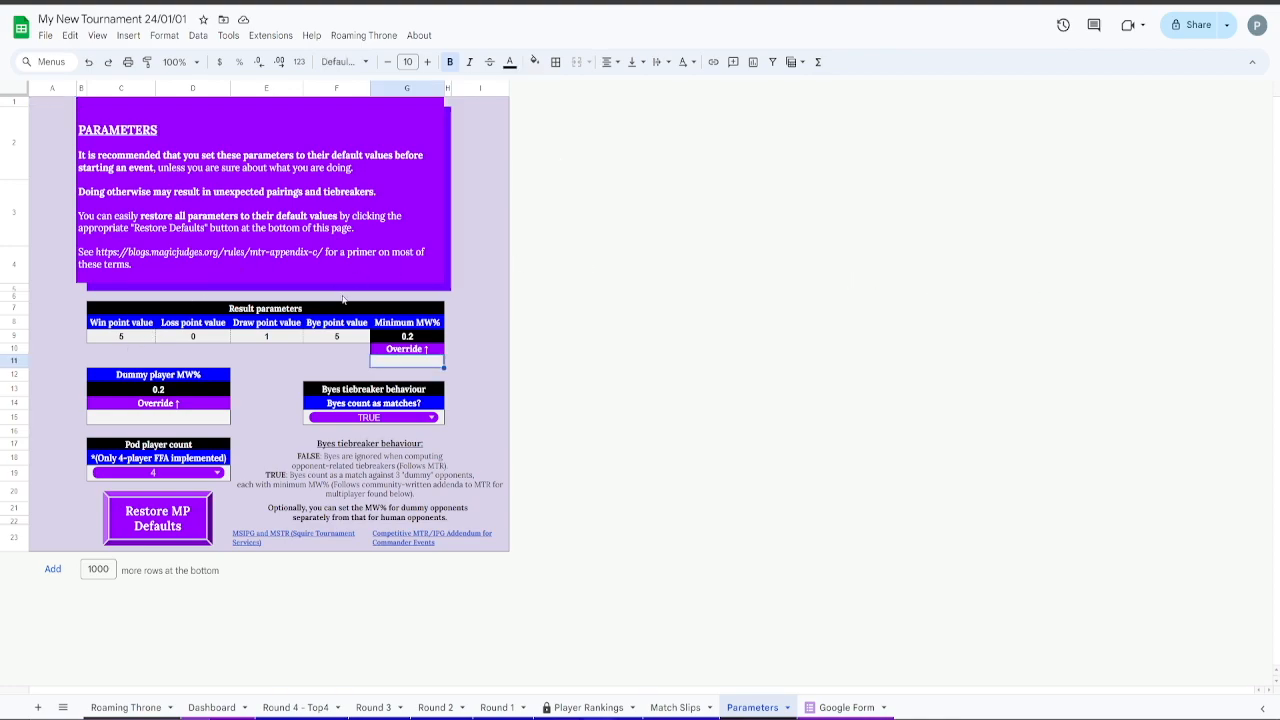
click(122, 337)
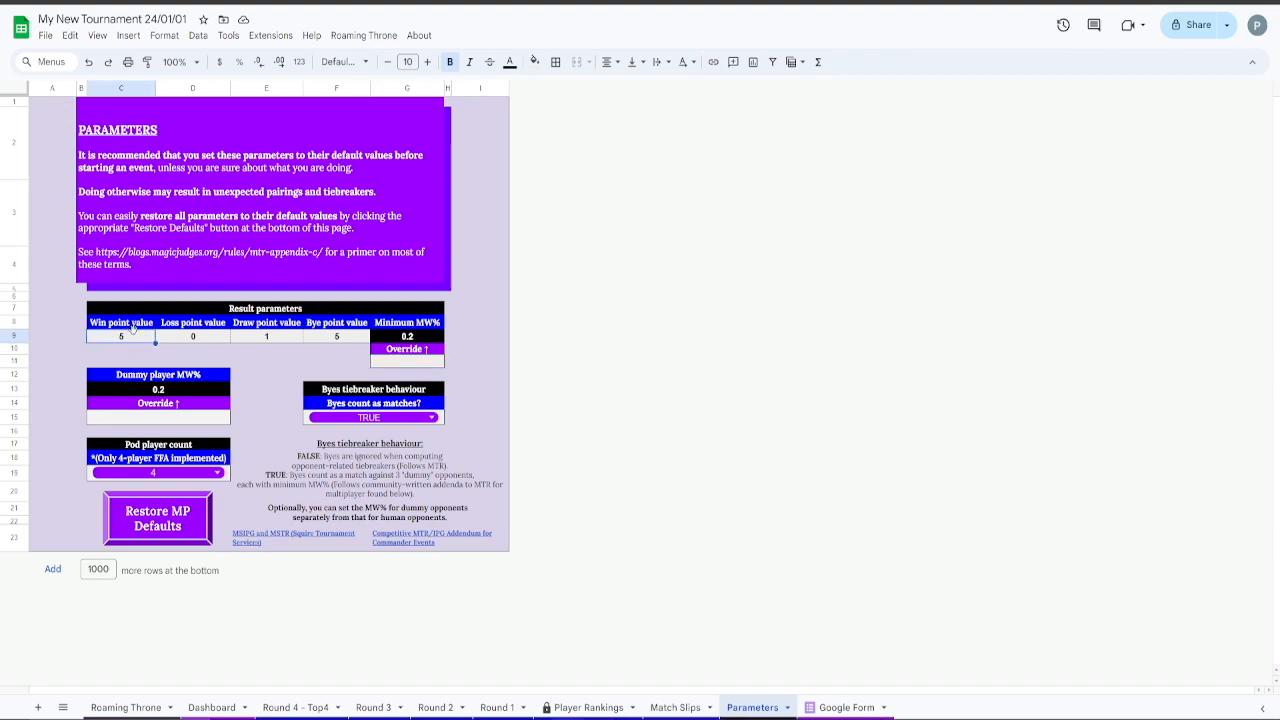
click(215, 340)
click(238, 339)
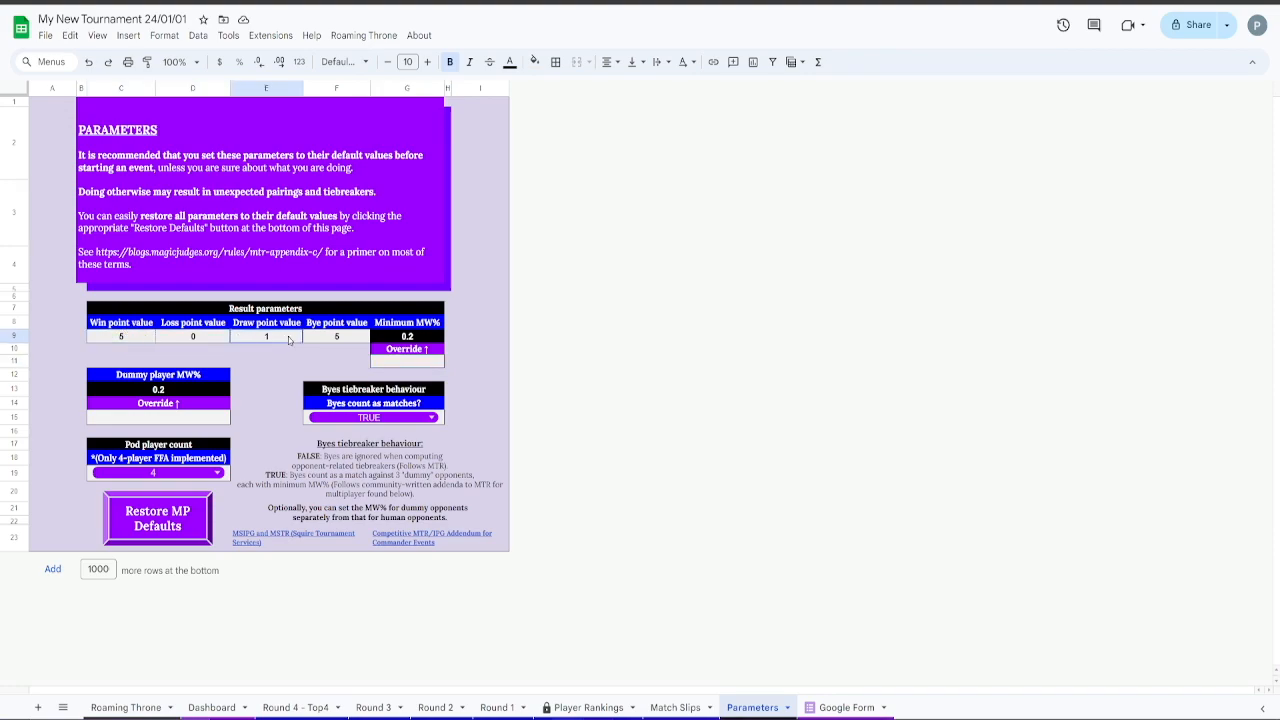
click(337, 337)
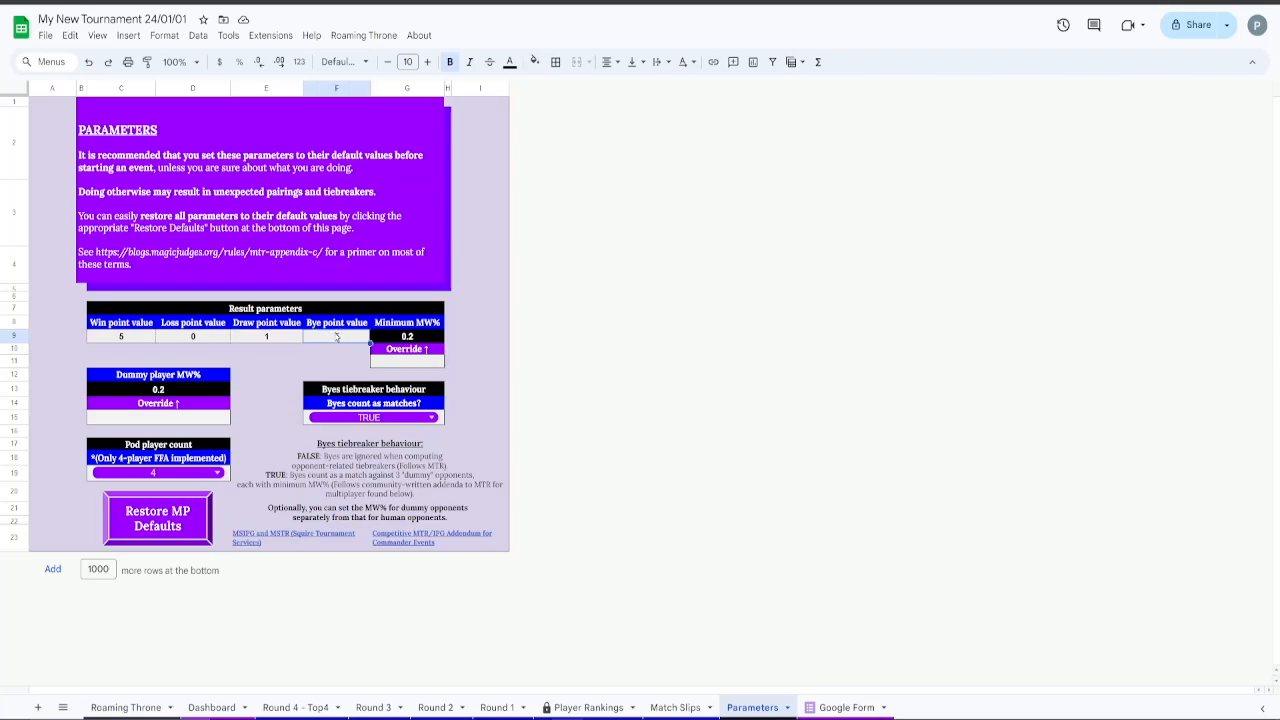
Examine the draw point value, the Commander events addendum link, and the Minimum MW% value with its override cell
click(280, 344)
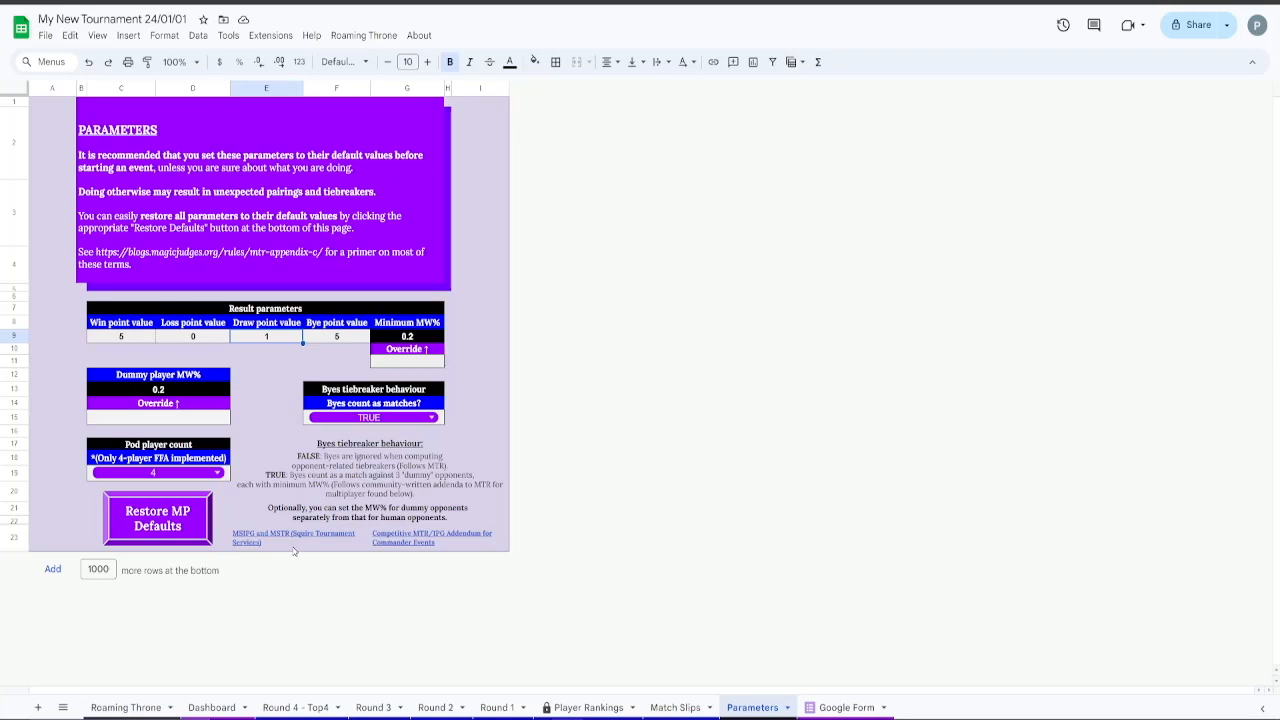
mouse_move(419, 541)
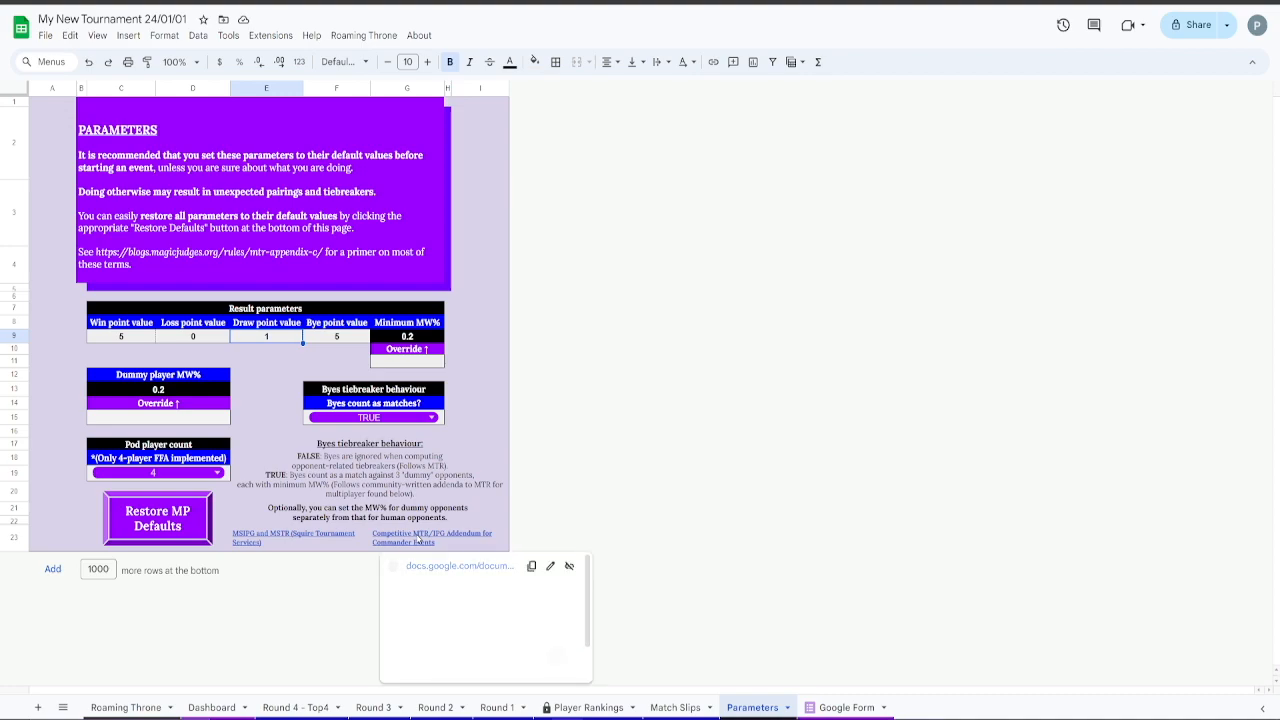
click(417, 340)
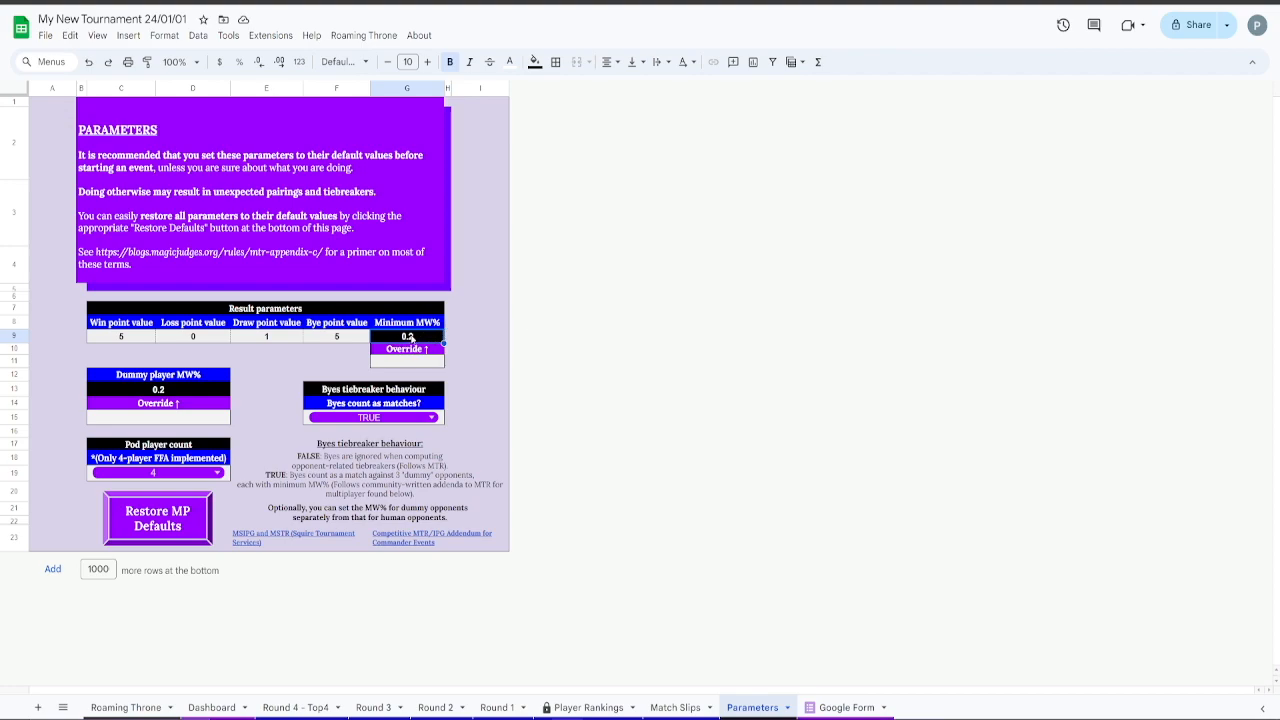
click(416, 362)
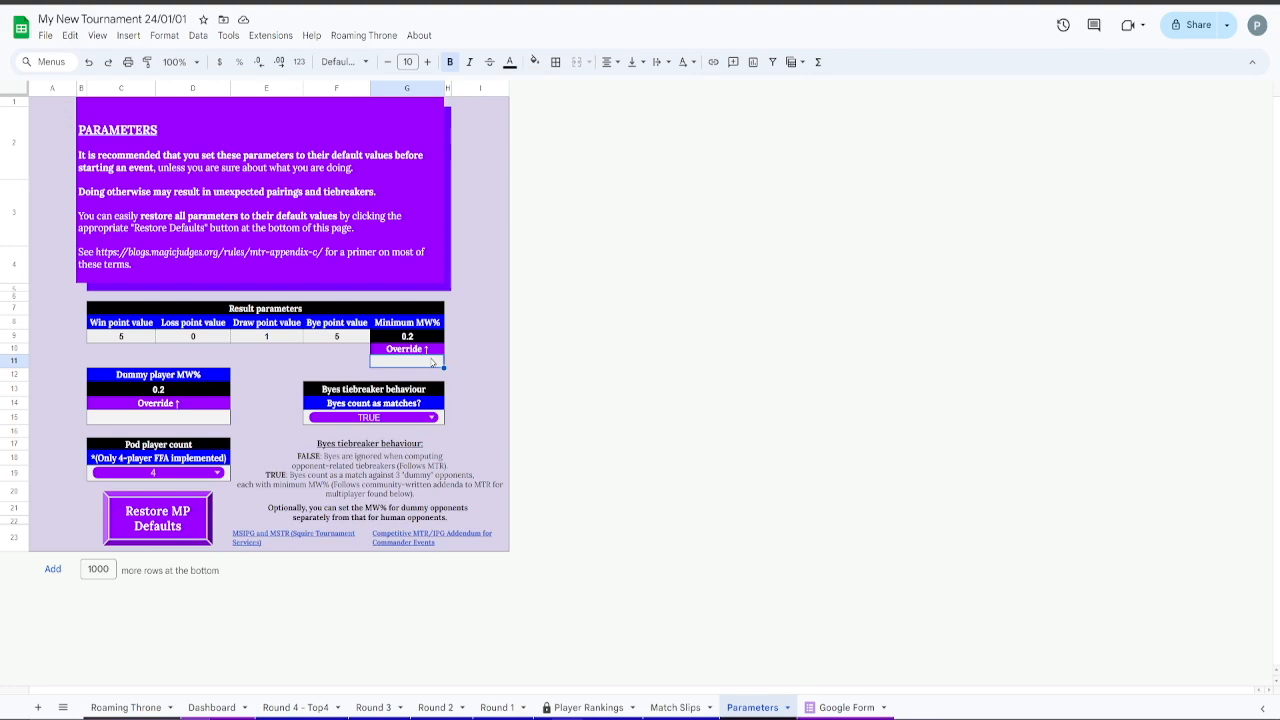
Set the Dummy player MW% override to 0.3 and check the resulting Dummy player MW% cell
click(121, 418)
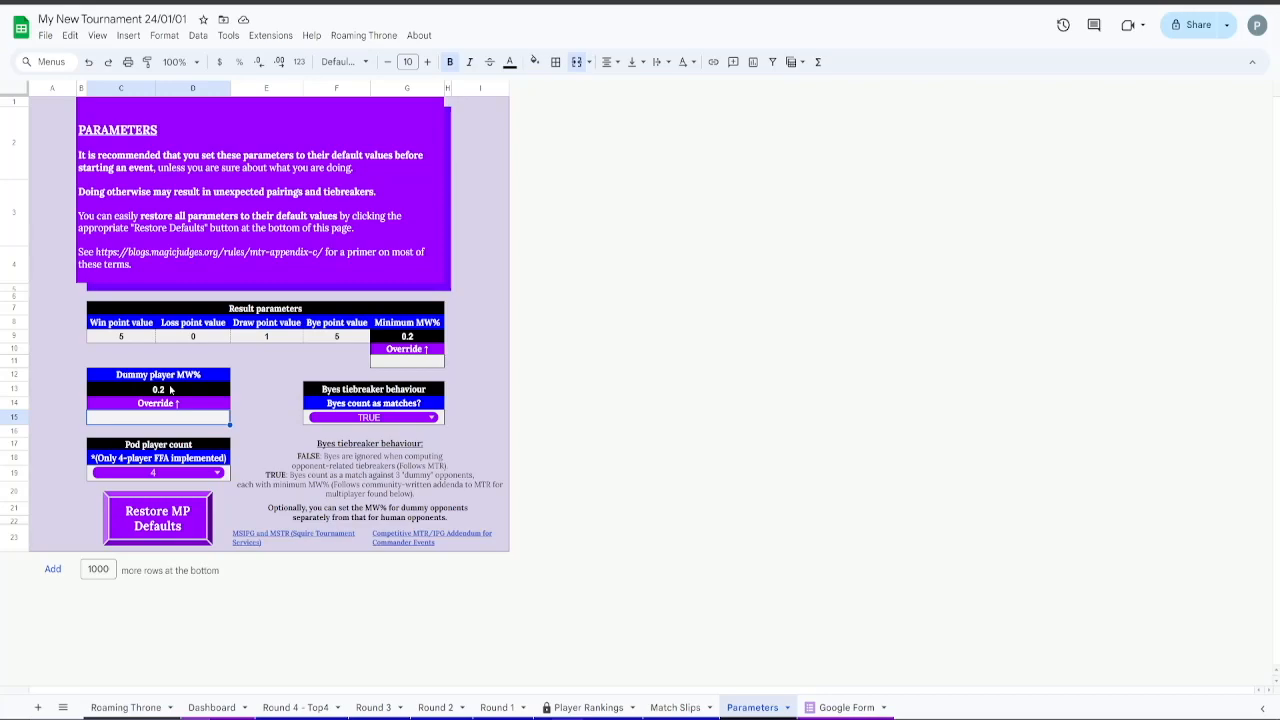
text(0.3)
key(Return)
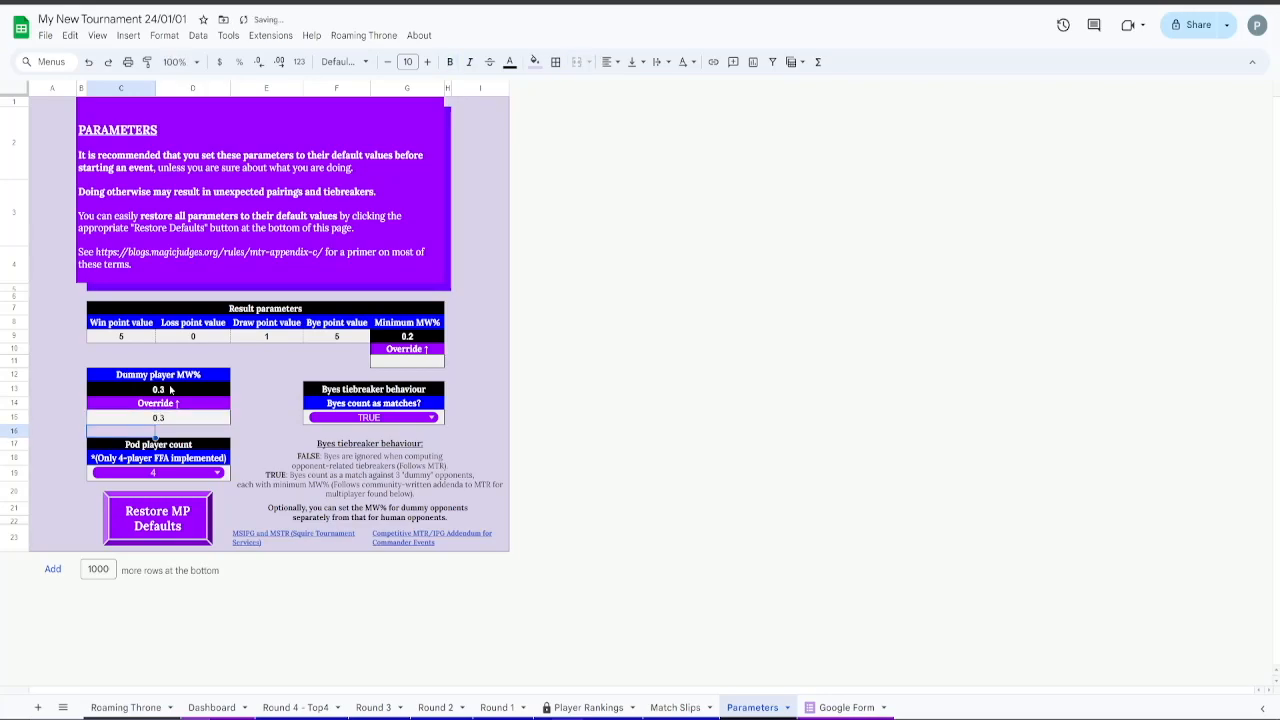
click(170, 390)
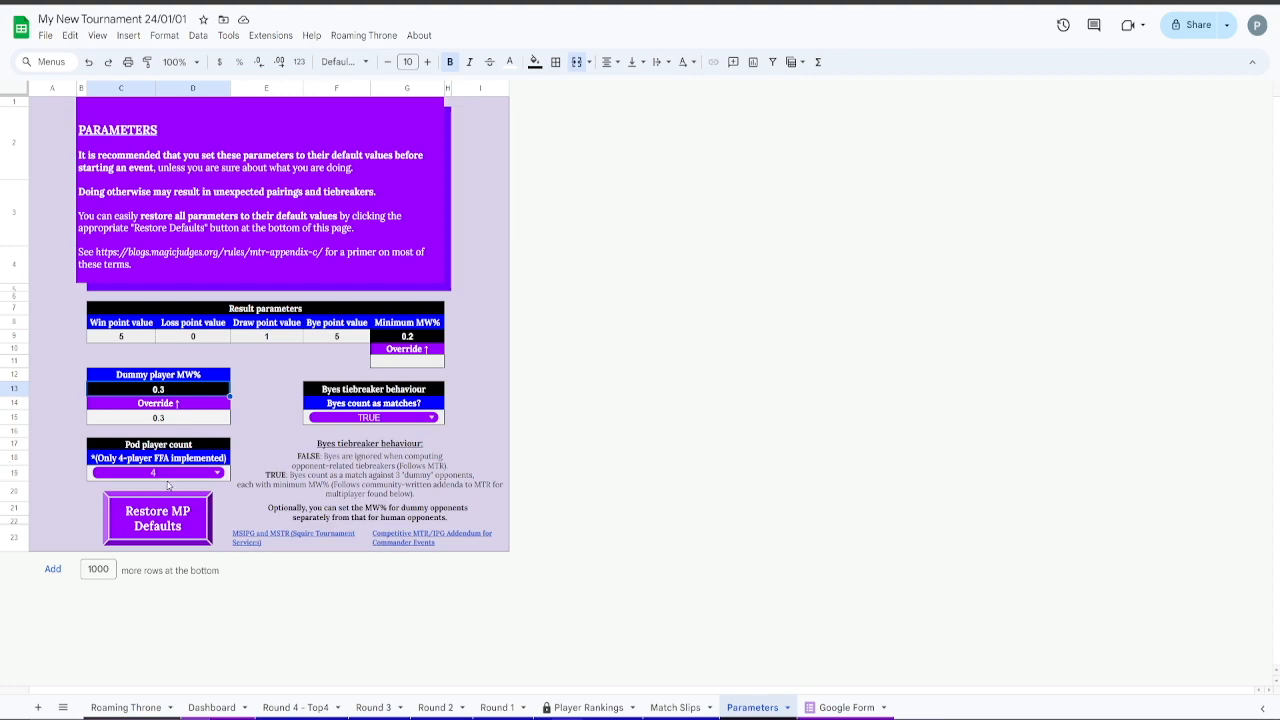
Clear the Dummy player MW% override to restore its default
click(184, 423)
key(Delete)
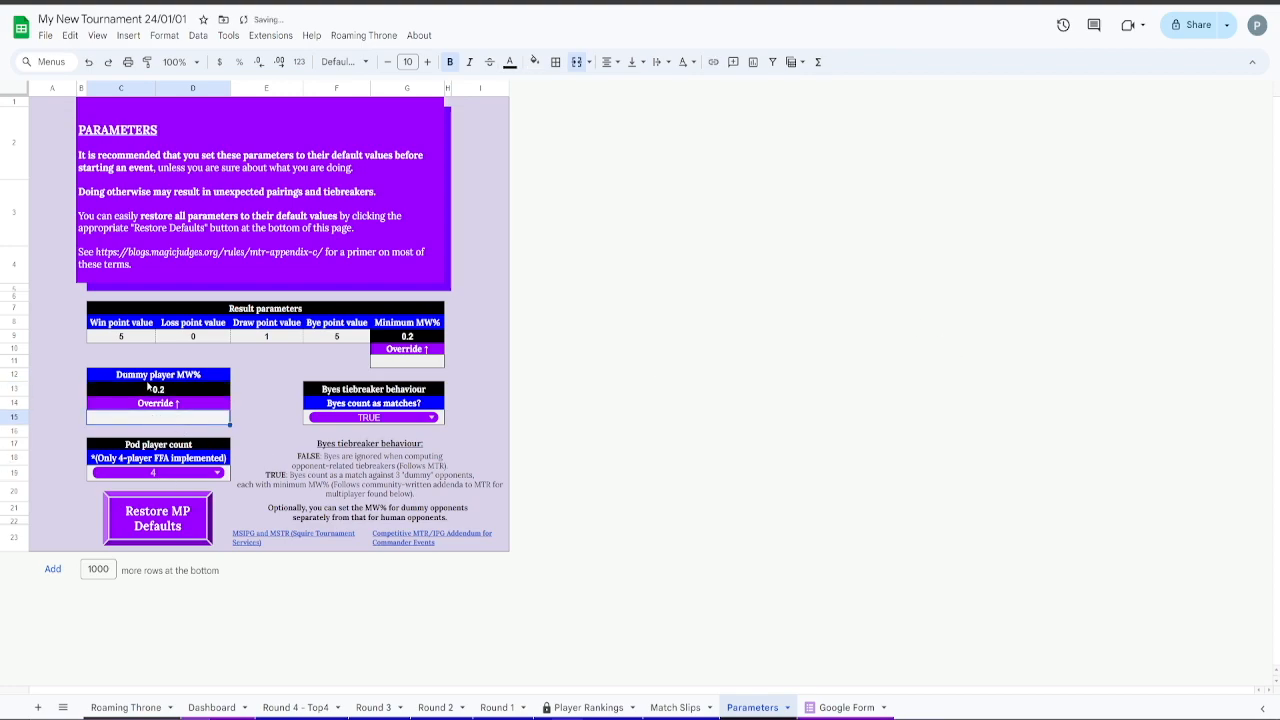
click(849, 410)
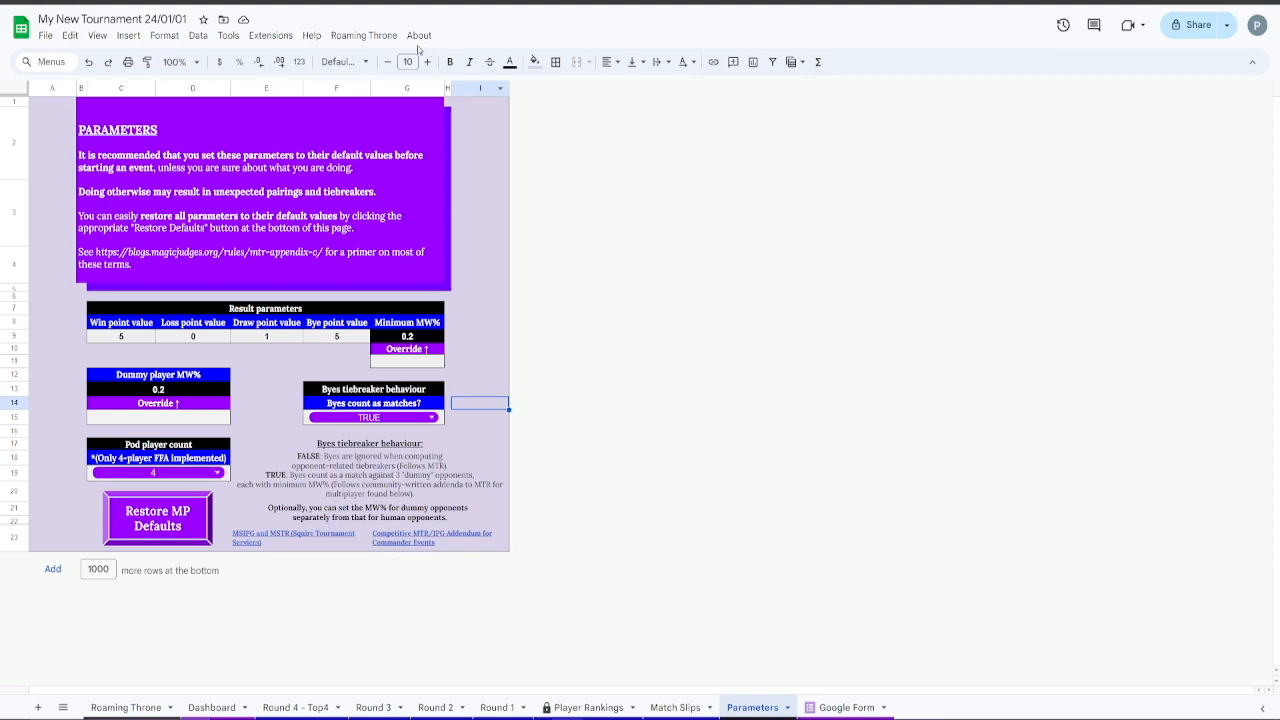
Hide the Tournament Parameters sheet with the Roaming Throne sheet visibility tool
click(363, 35)
mouse_move(478, 204)
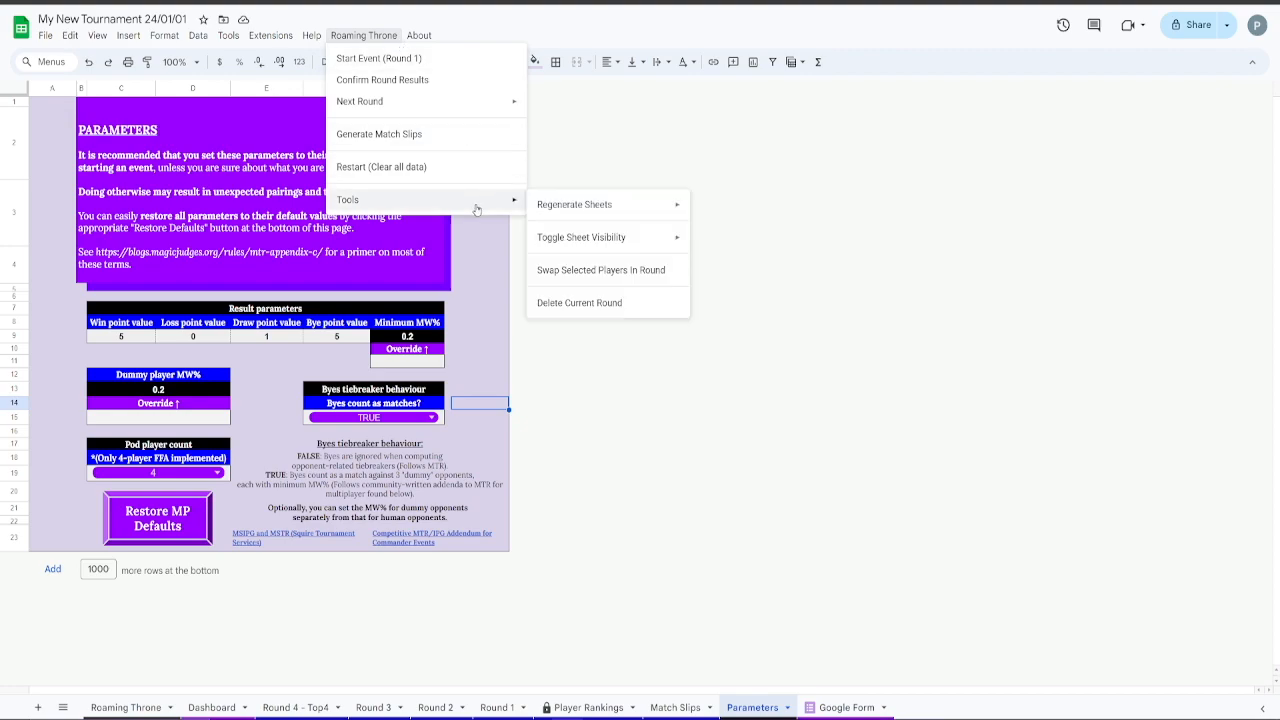
mouse_move(605, 238)
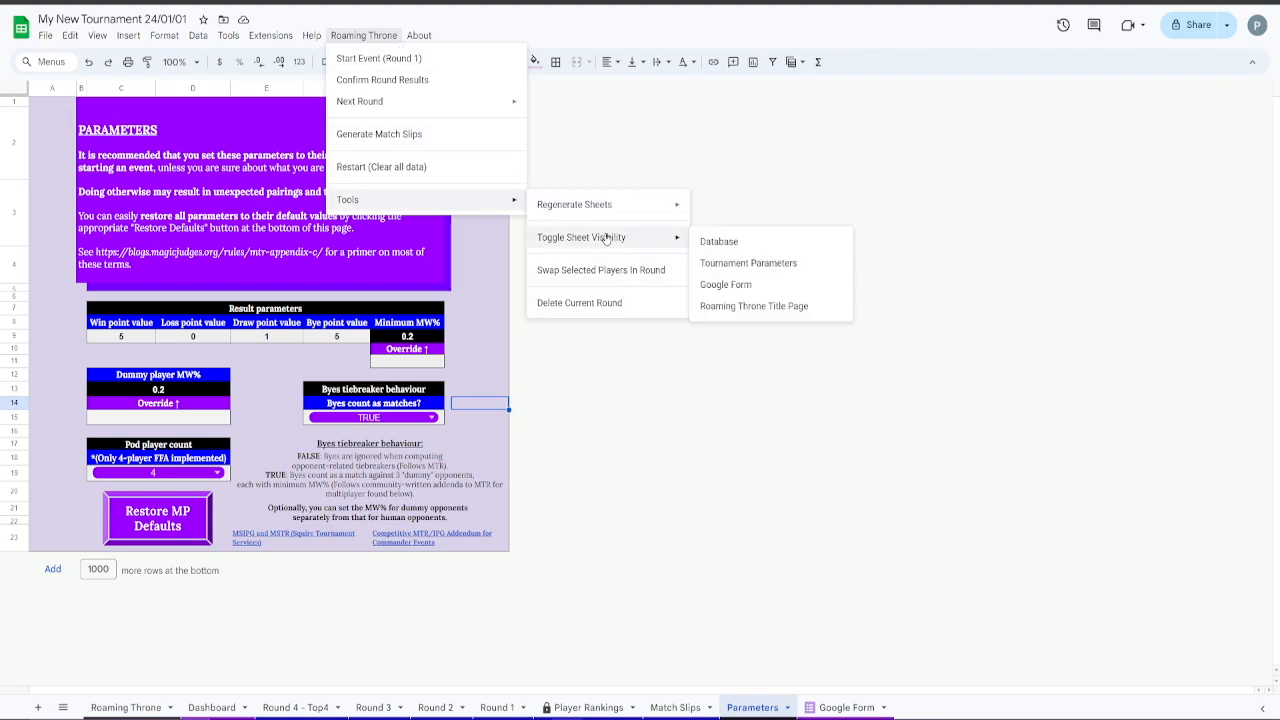
click(765, 266)
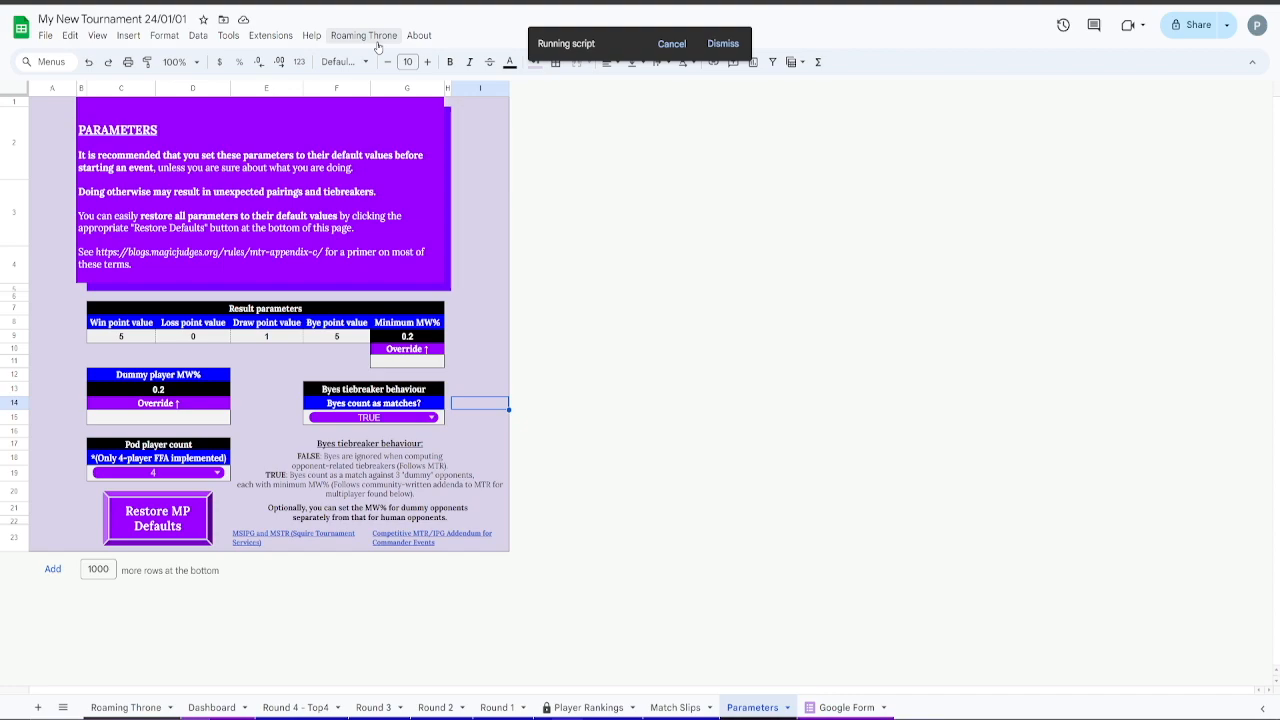
Hide the Google Form sheet with the Roaming Throne sheet visibility tool
click(372, 36)
mouse_move(437, 199)
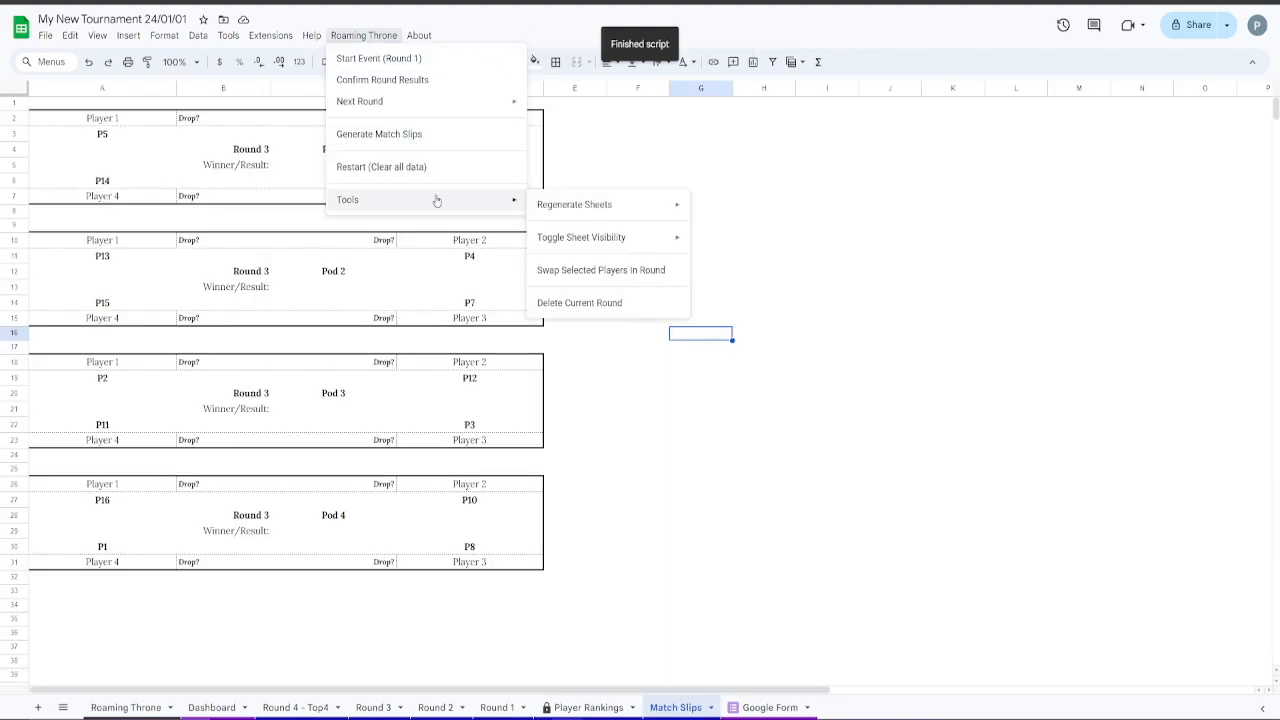
mouse_move(640, 237)
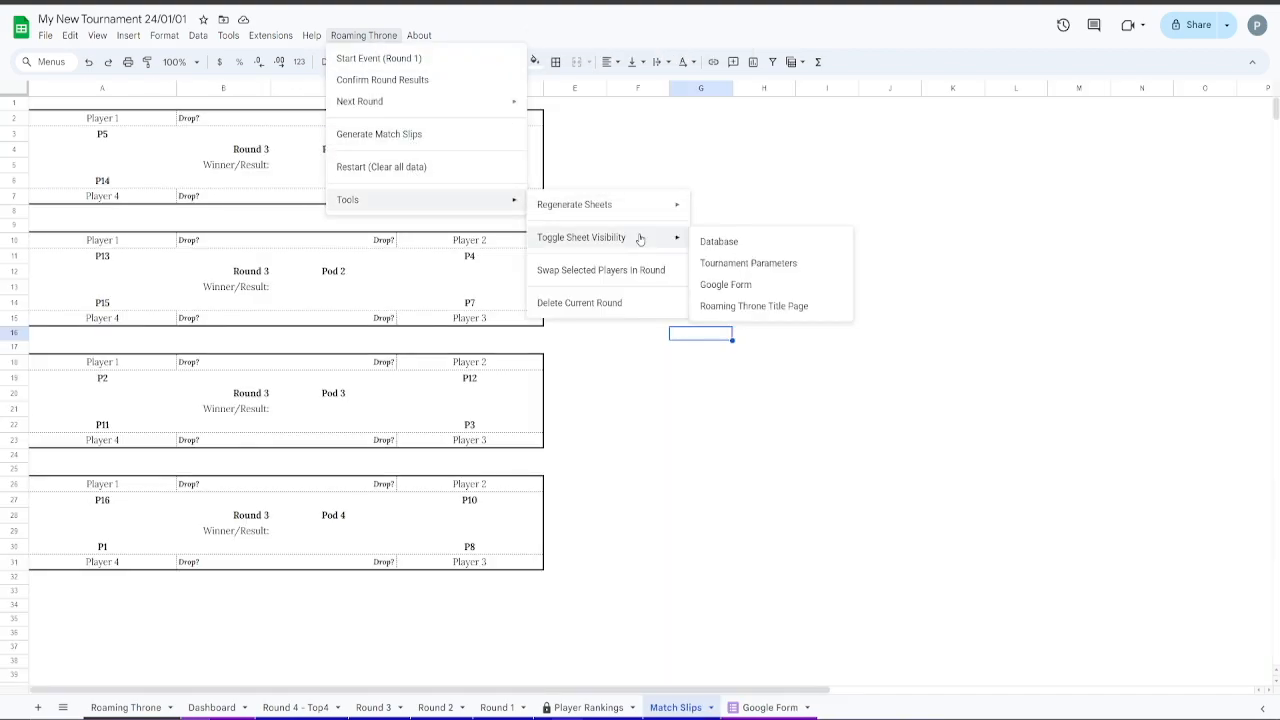
click(761, 291)
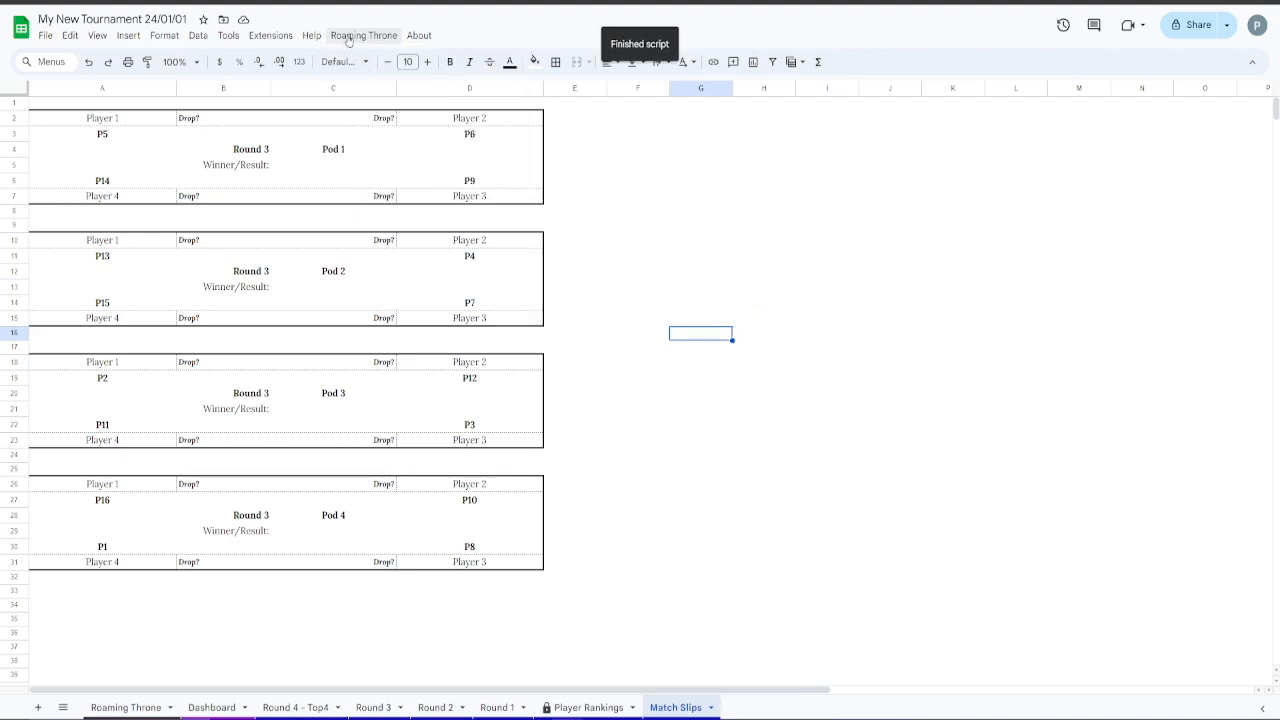
Hide the Roaming Throne title page with the sheet visibility tool and view the Dashboard
click(348, 36)
mouse_move(434, 201)
mouse_move(660, 240)
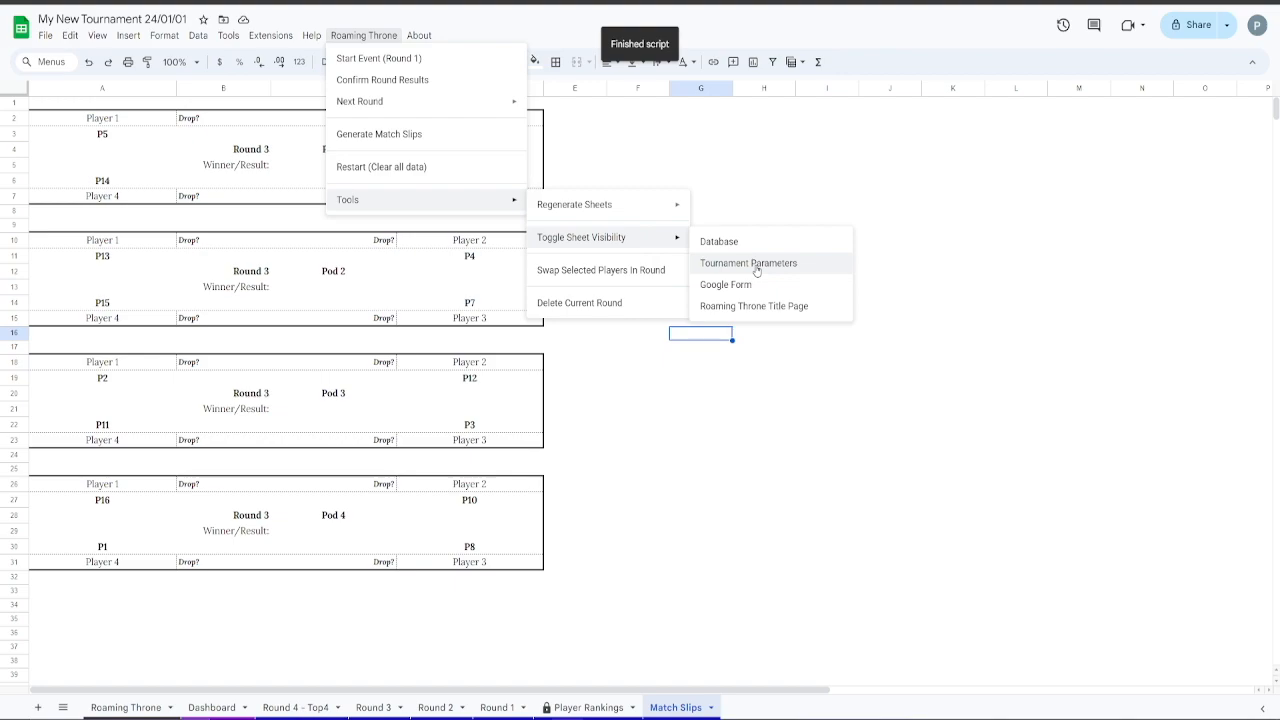
click(776, 312)
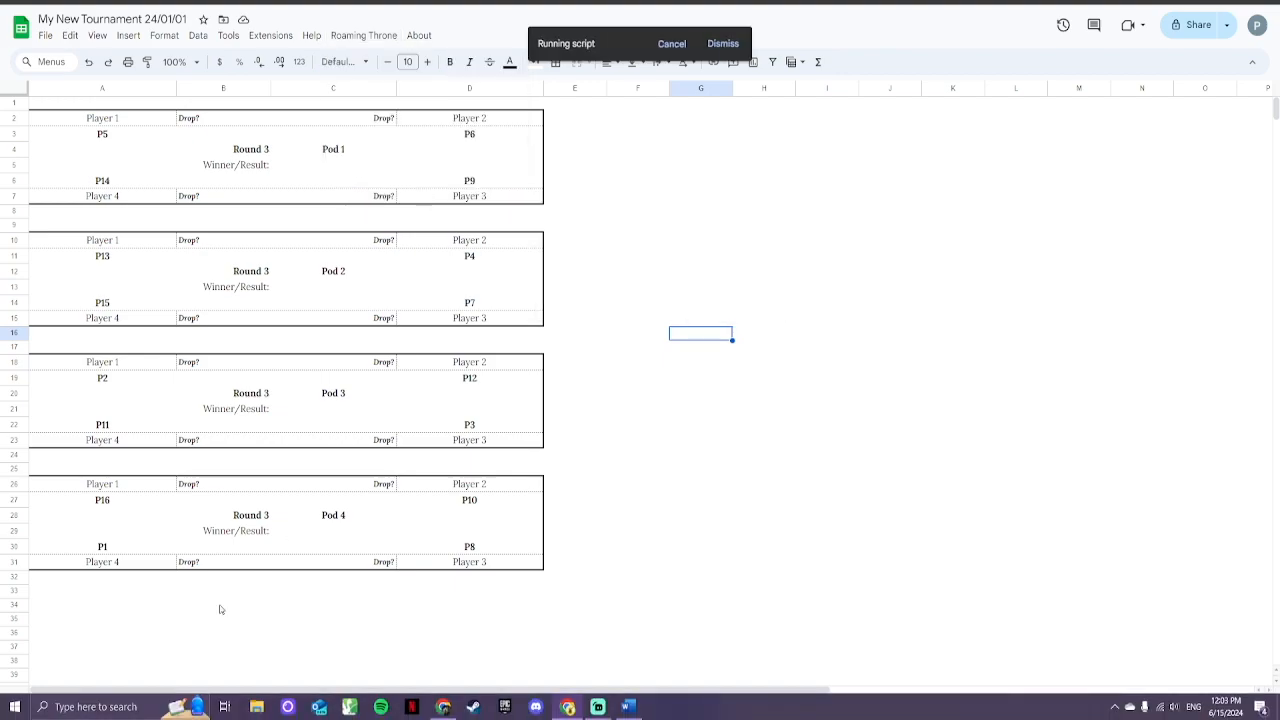
click(134, 704)
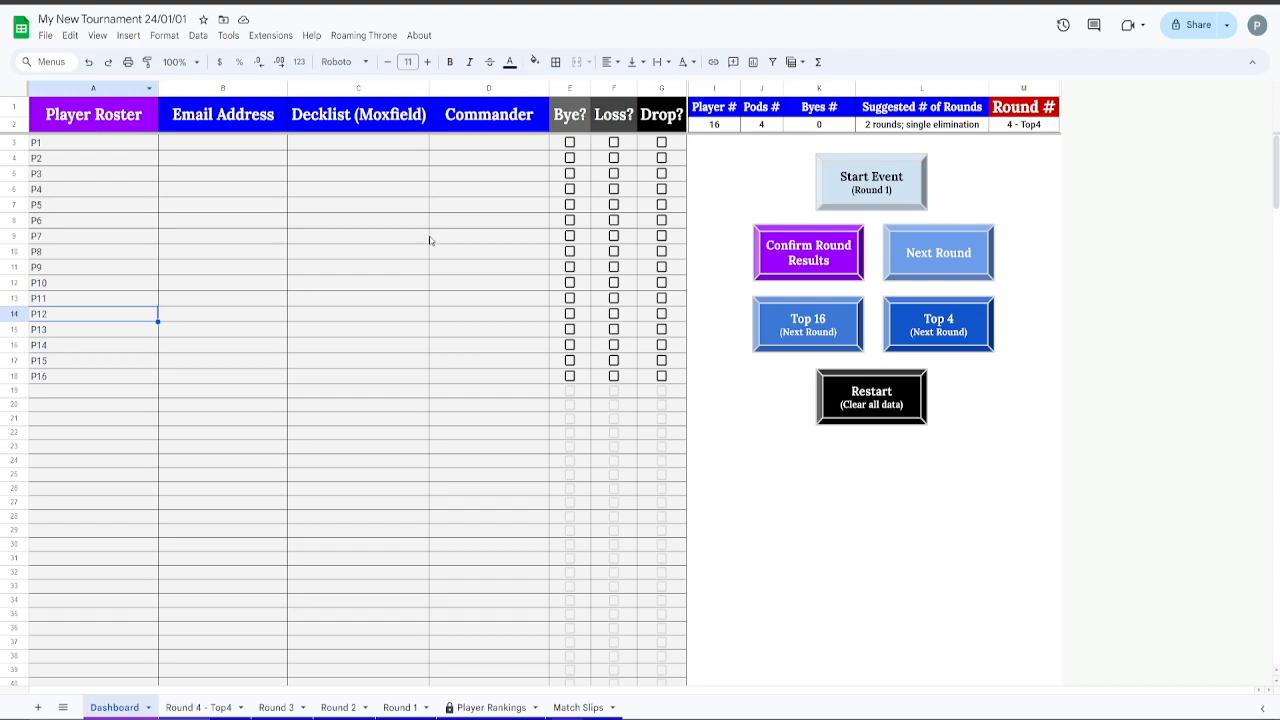
Toggle the Roaming Throne title page back to visible and open that sheet
click(385, 37)
mouse_move(484, 209)
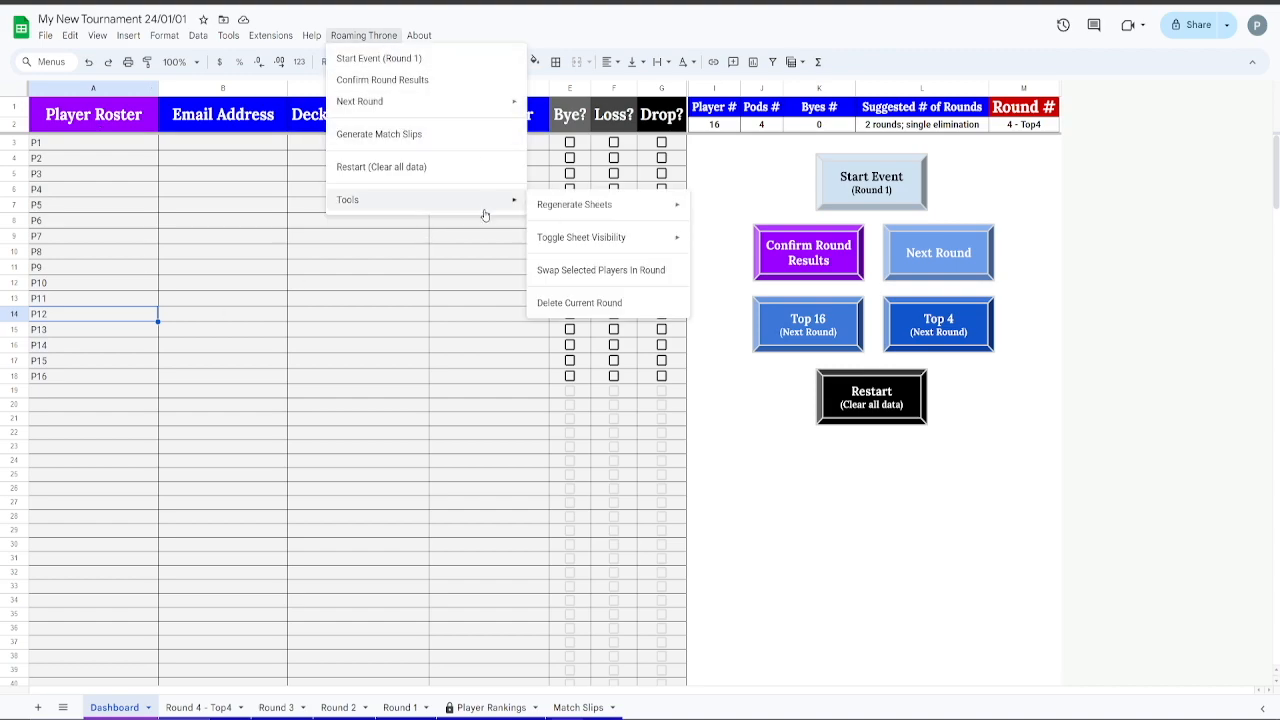
mouse_move(614, 236)
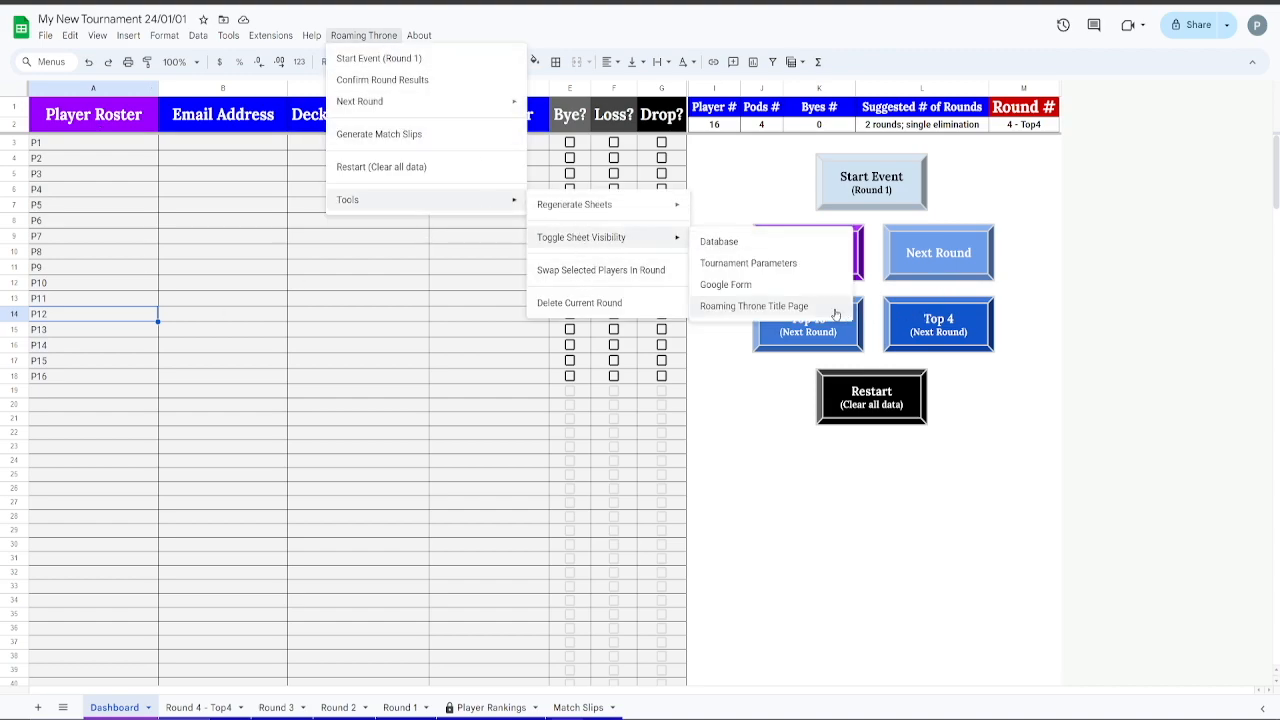
click(757, 306)
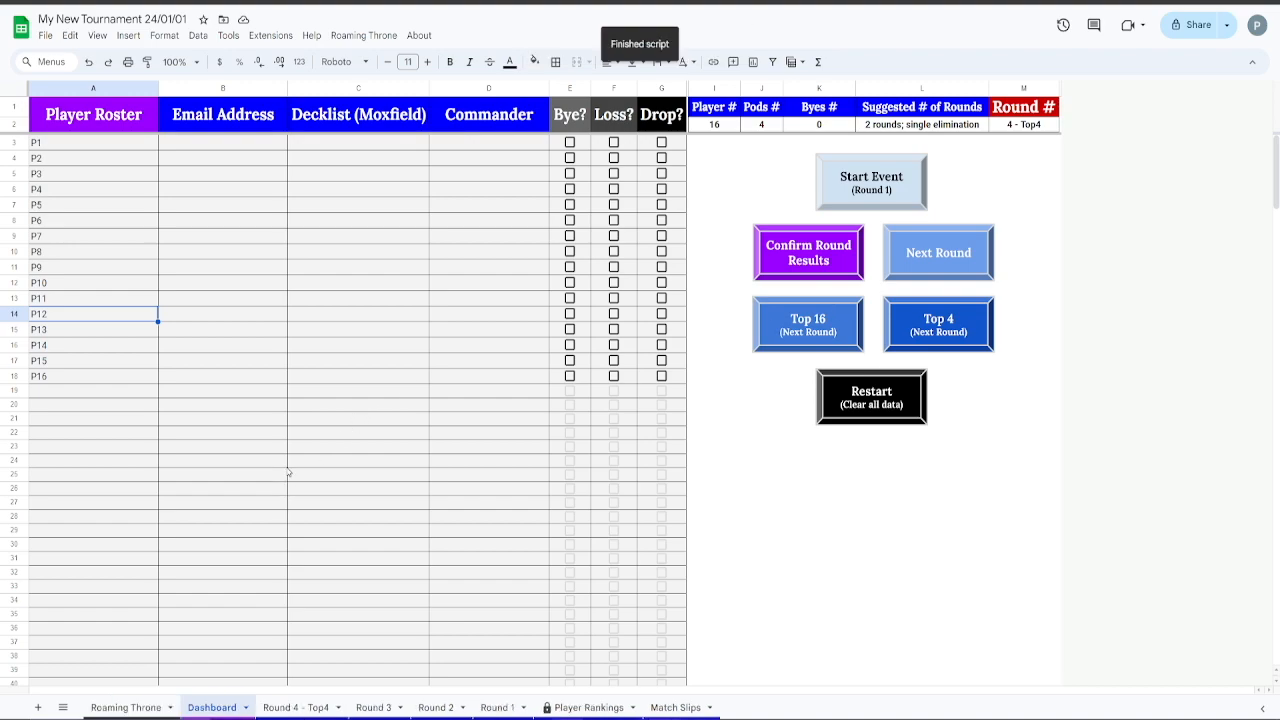
click(133, 706)
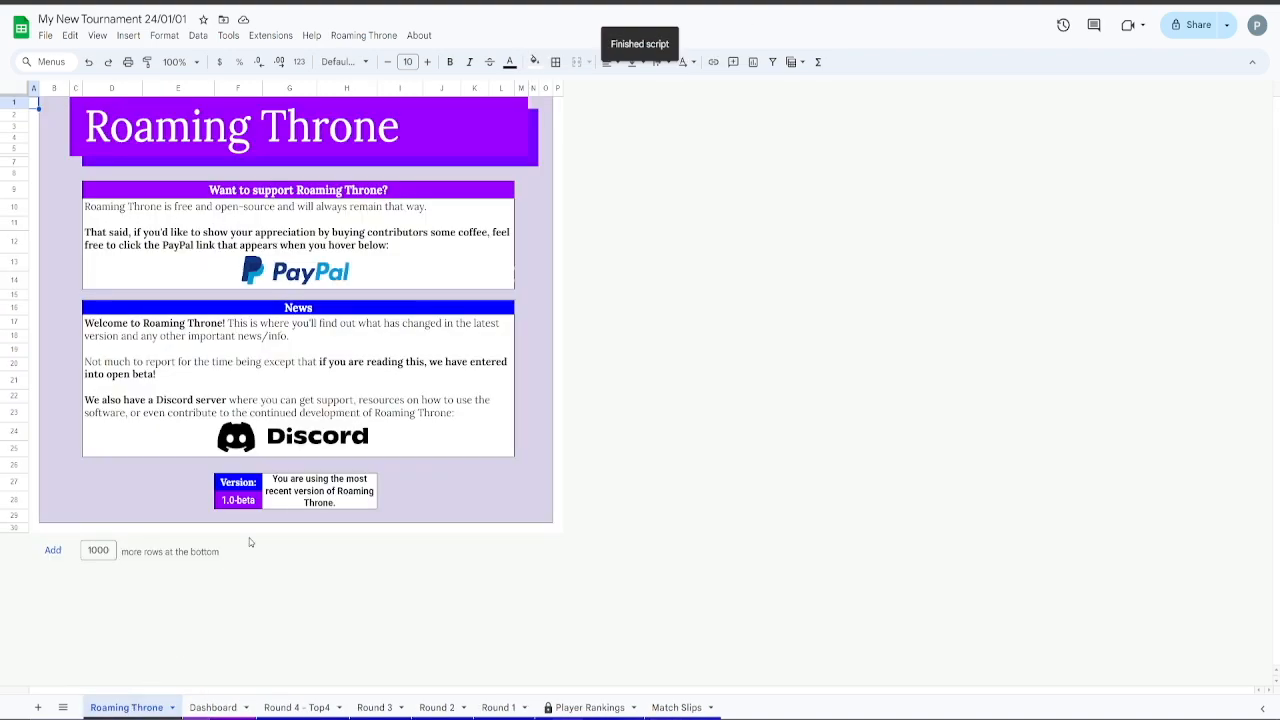